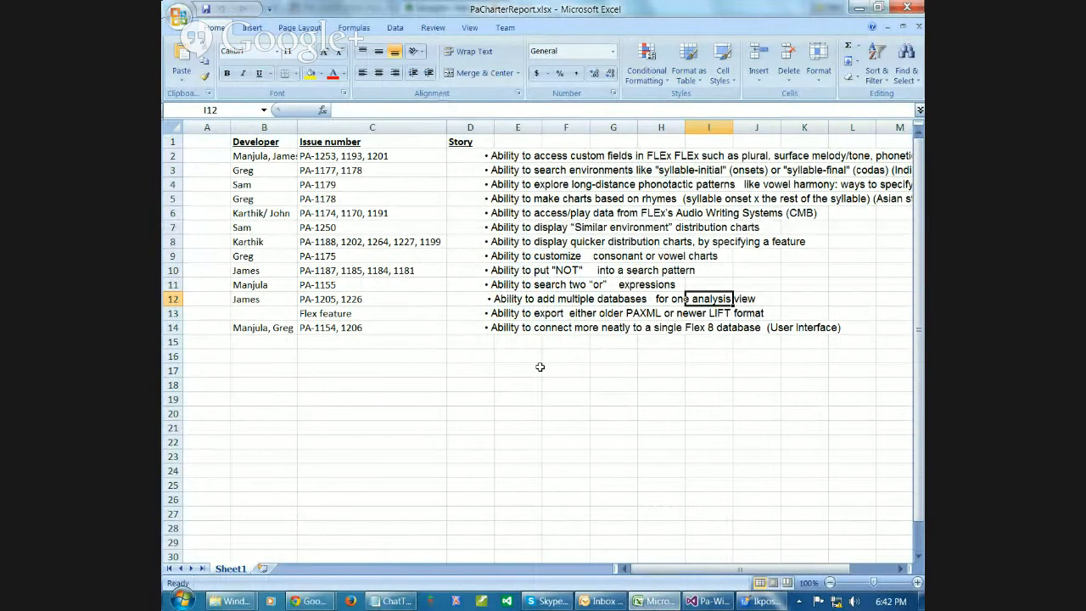
Switch to the Google+ Hangouts call in Chrome and present the screen to all participants
{"action": "key", "text": "alt+Tab"}
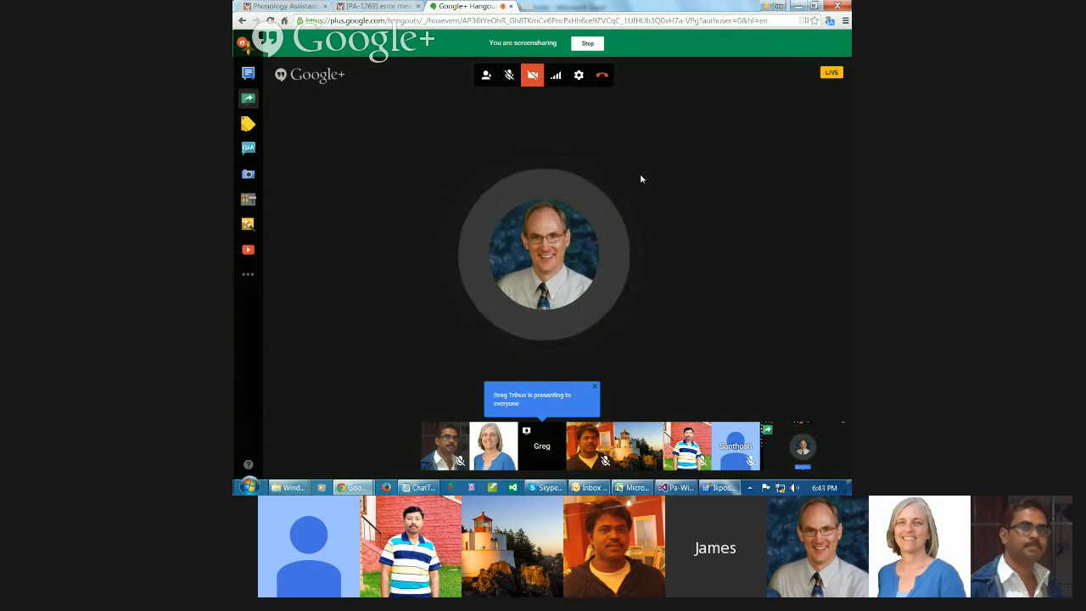
{"action": "mouse_move", "coordinate": [628, 491]}
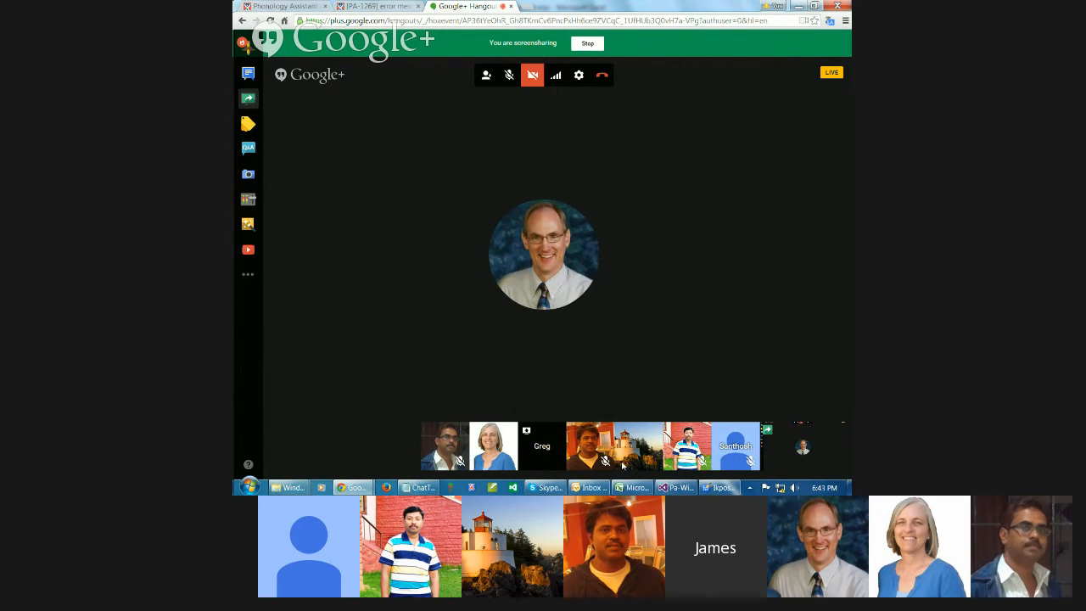
{"action": "left_click", "coordinate": [683, 487]}
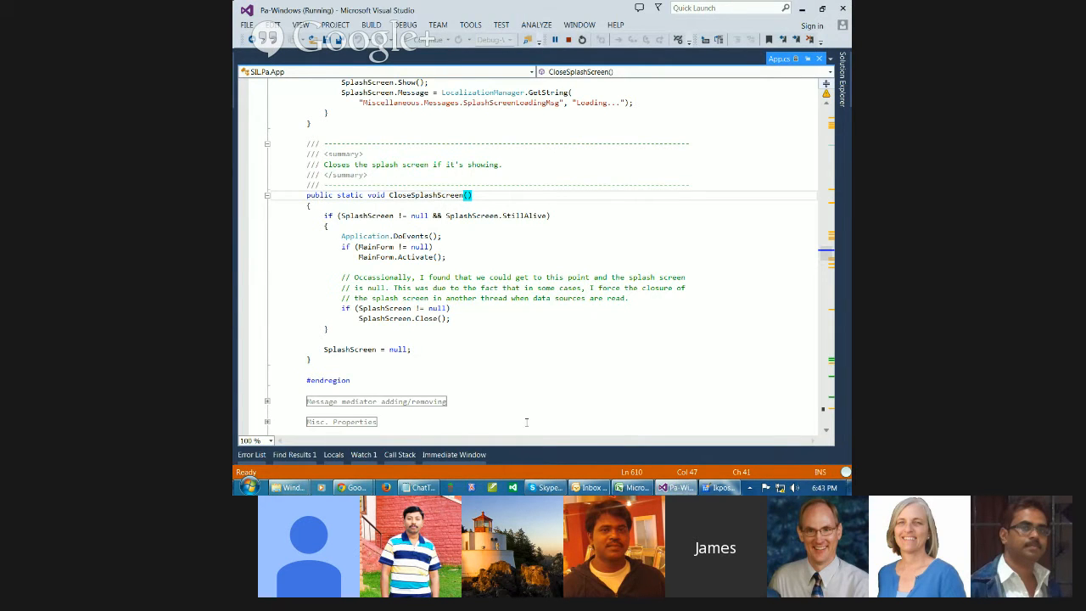
{"action": "mouse_move", "coordinate": [352, 488]}
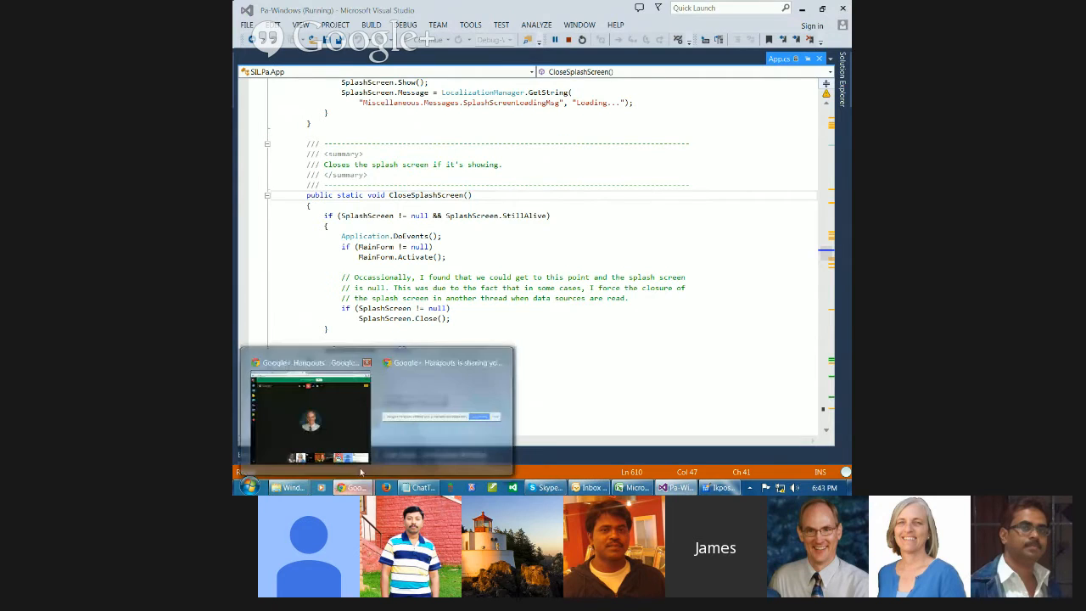
{"action": "left_click", "coordinate": [311, 421]}
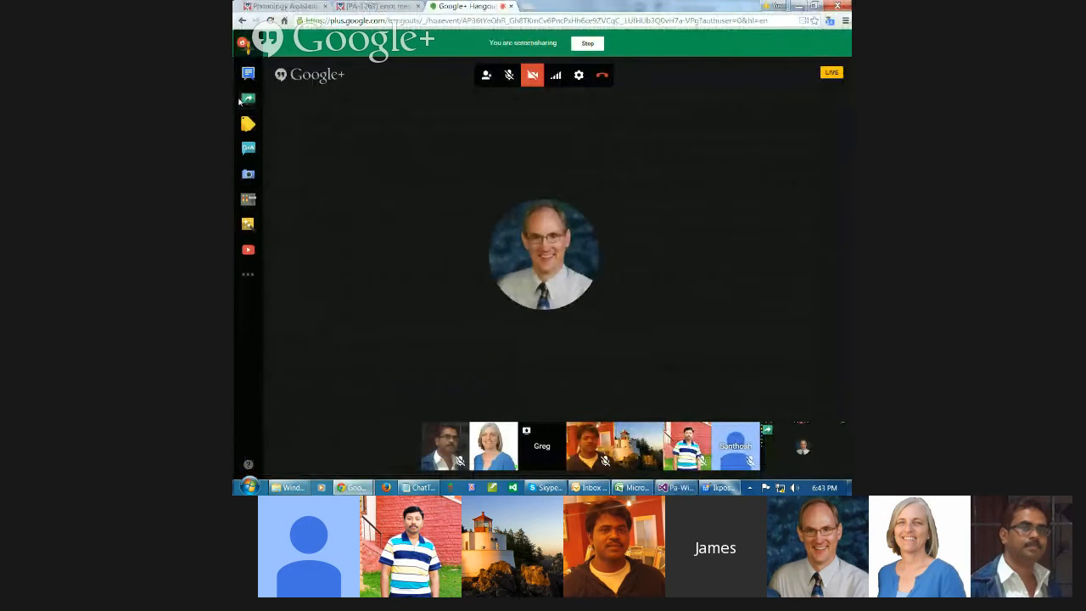
{"action": "left_click", "coordinate": [246, 102]}
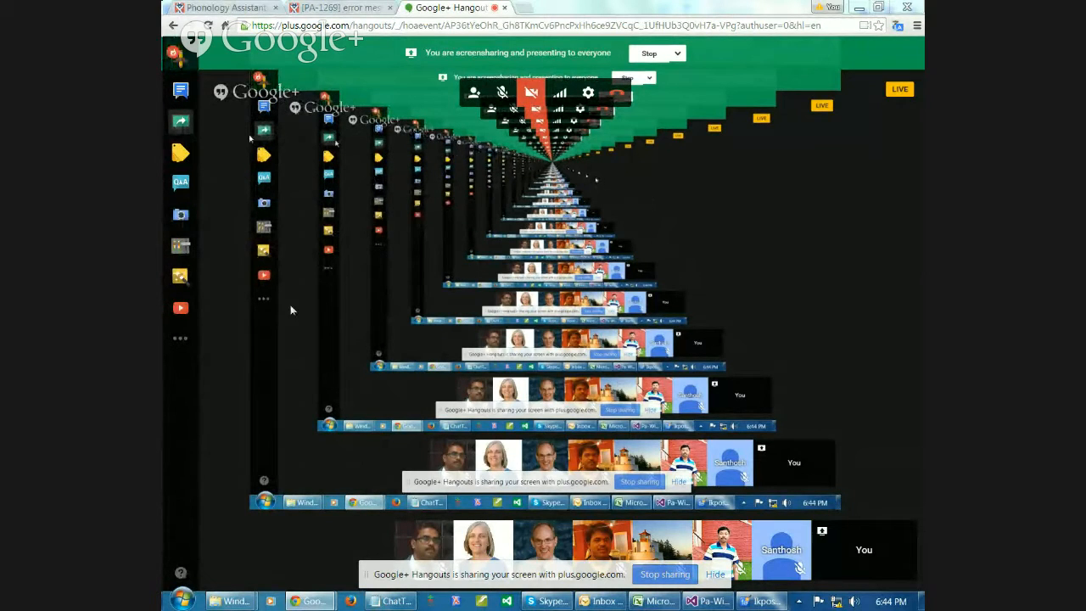
Switch to Phonology Assistant and add the Ikposo FieldWorks project as another data source in the IkposoNew project settings
{"action": "left_click", "coordinate": [748, 601]}
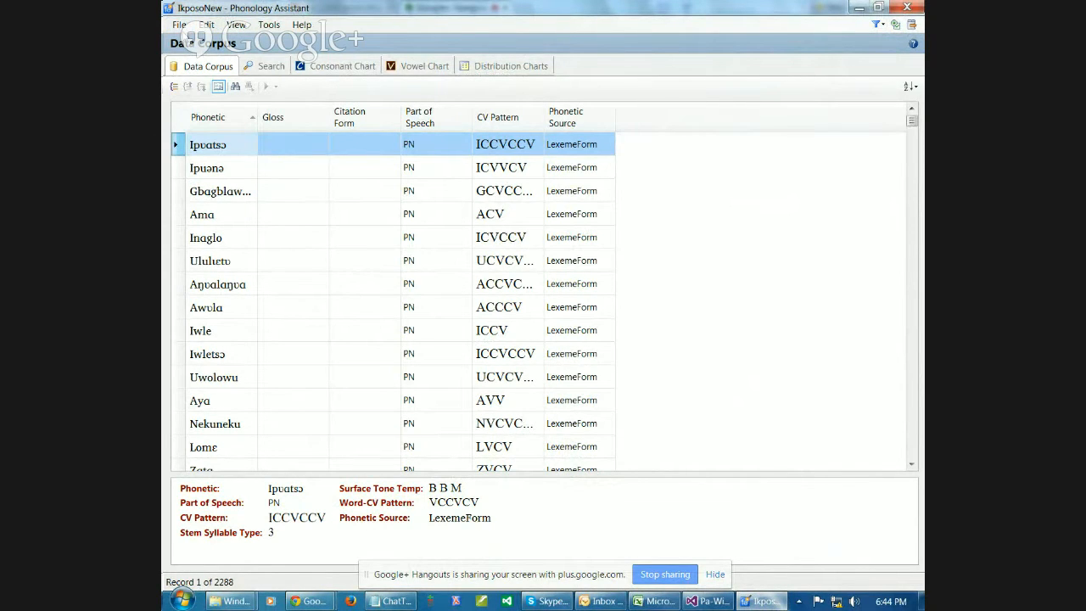
{"action": "left_click", "coordinate": [178, 27]}
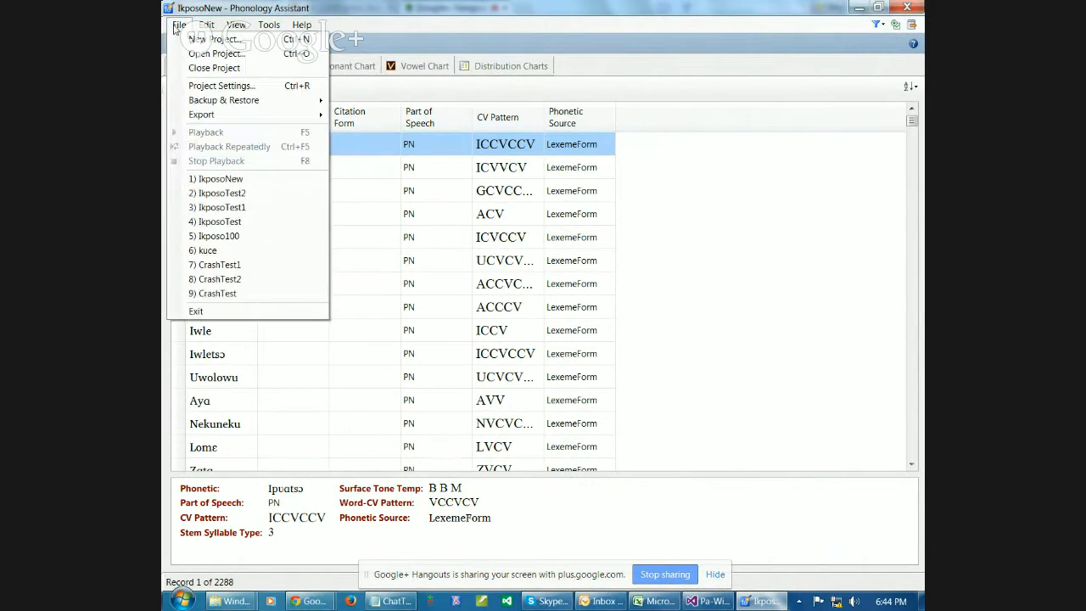
{"action": "left_click", "coordinate": [197, 85]}
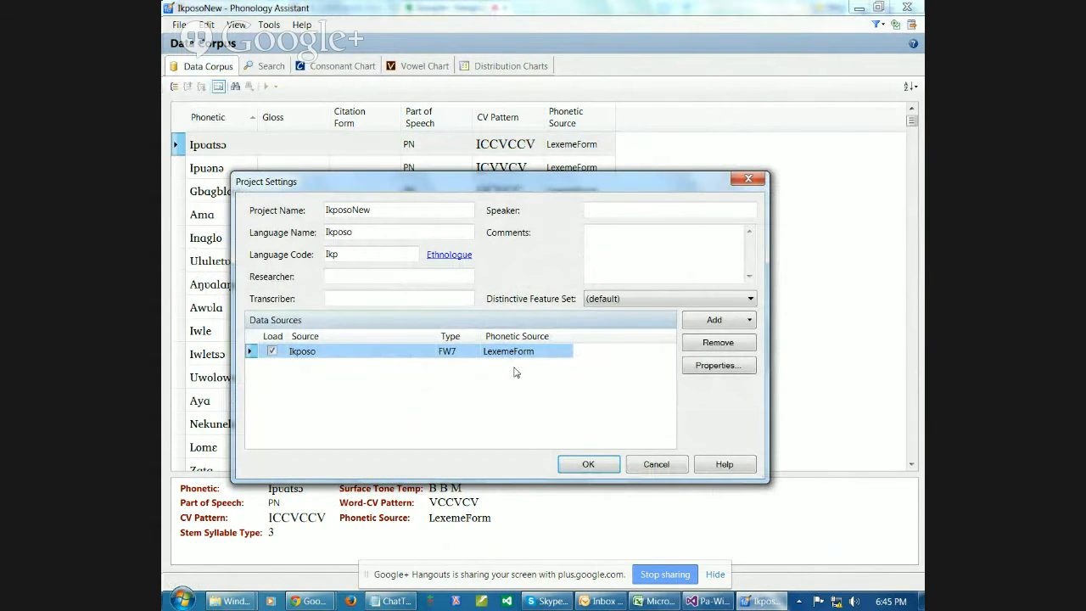
{"action": "left_click", "coordinate": [717, 326]}
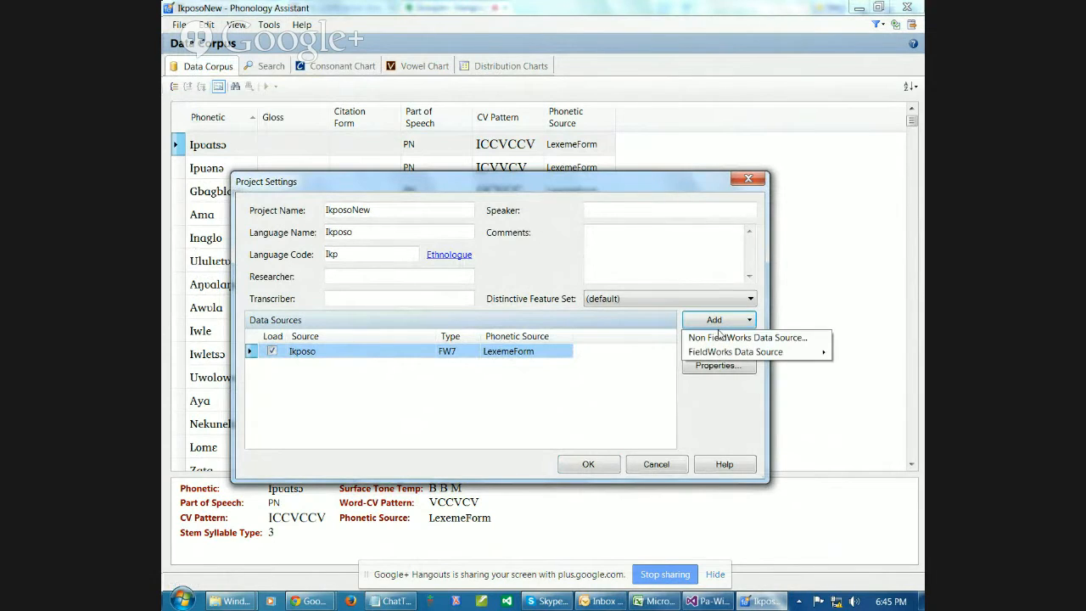
{"action": "mouse_move", "coordinate": [723, 353]}
{"action": "left_click", "coordinate": [641, 360]}
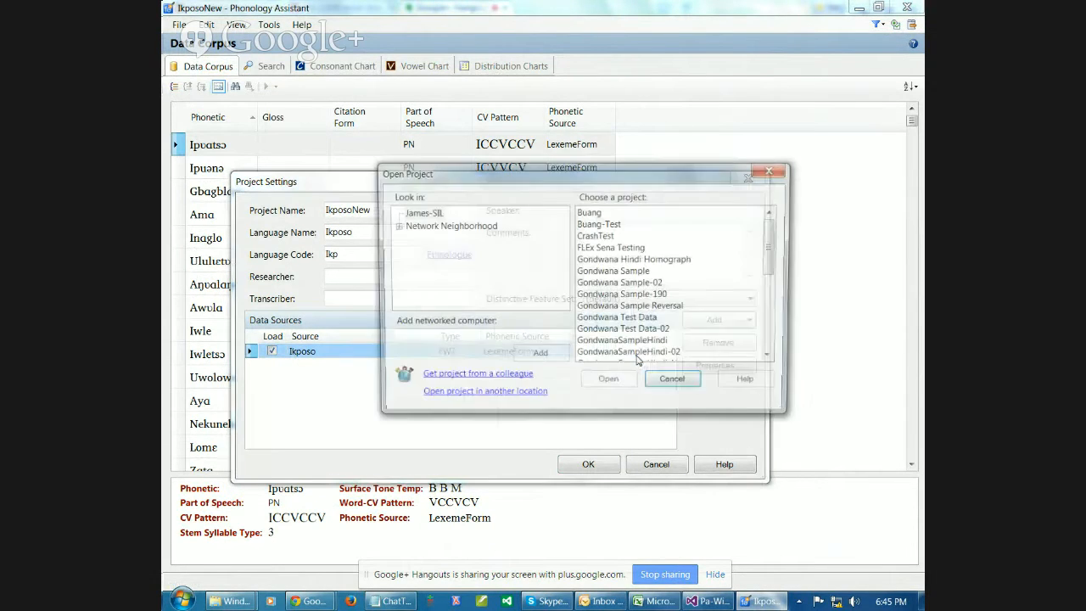
{"action": "left_click", "coordinate": [630, 271]}
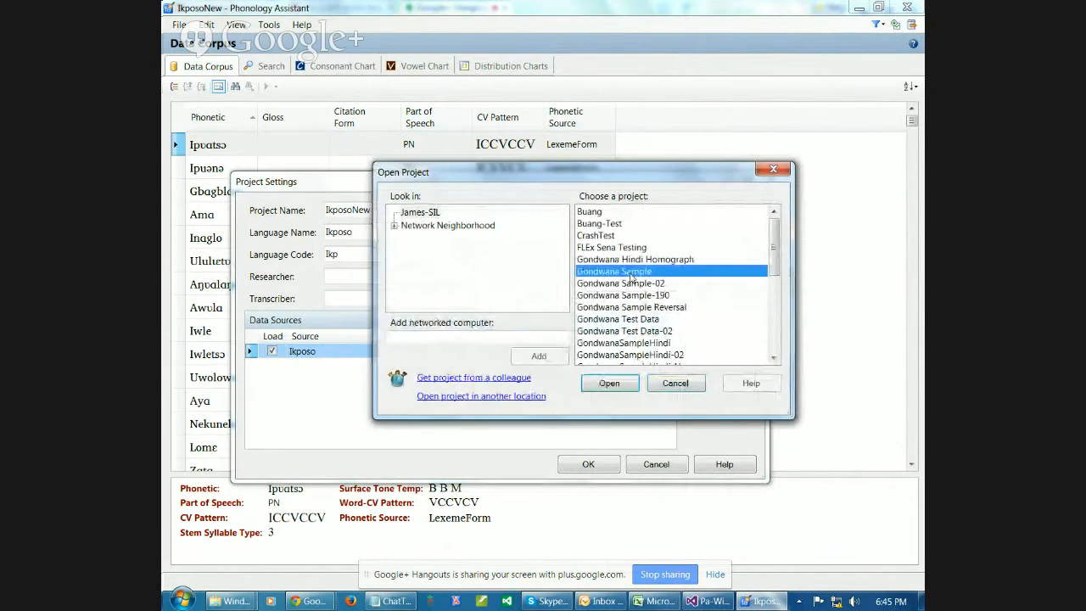
{"action": "key", "text": "i"}
{"action": "left_click", "coordinate": [628, 383]}
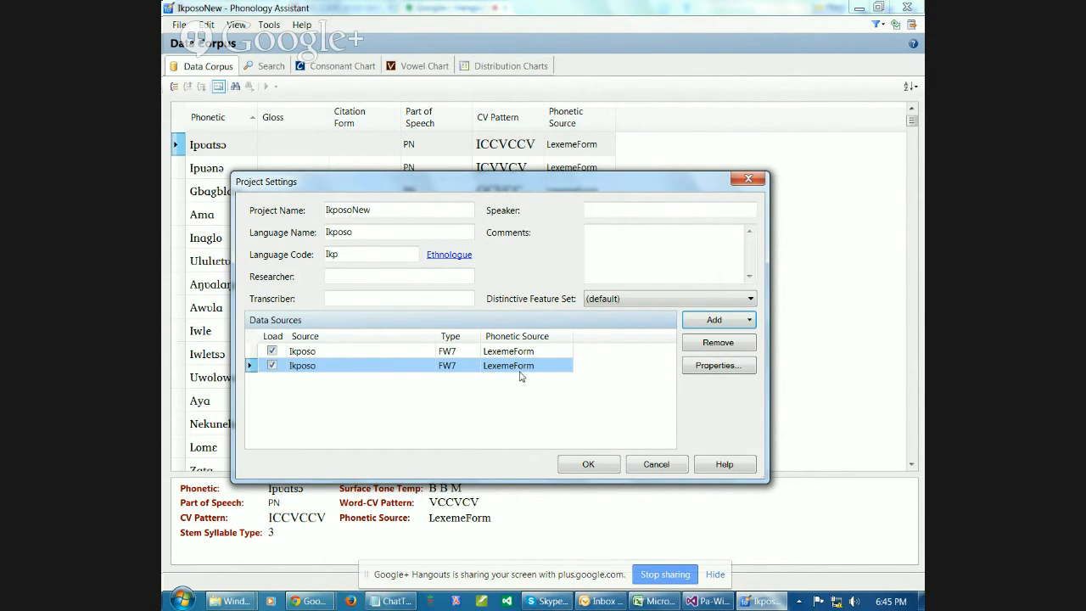
Set the second Ikposo source's phonetic data to be stored in the pronunciation field, first pronunciation only, and apply the project settings
{"action": "left_click", "coordinate": [709, 367]}
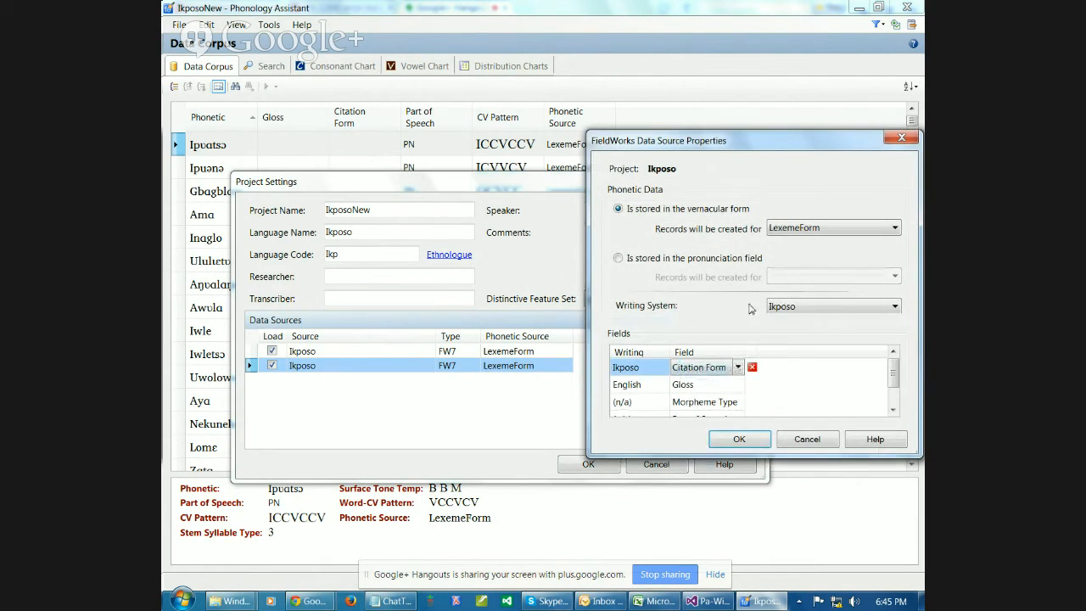
{"action": "left_click", "coordinate": [619, 259]}
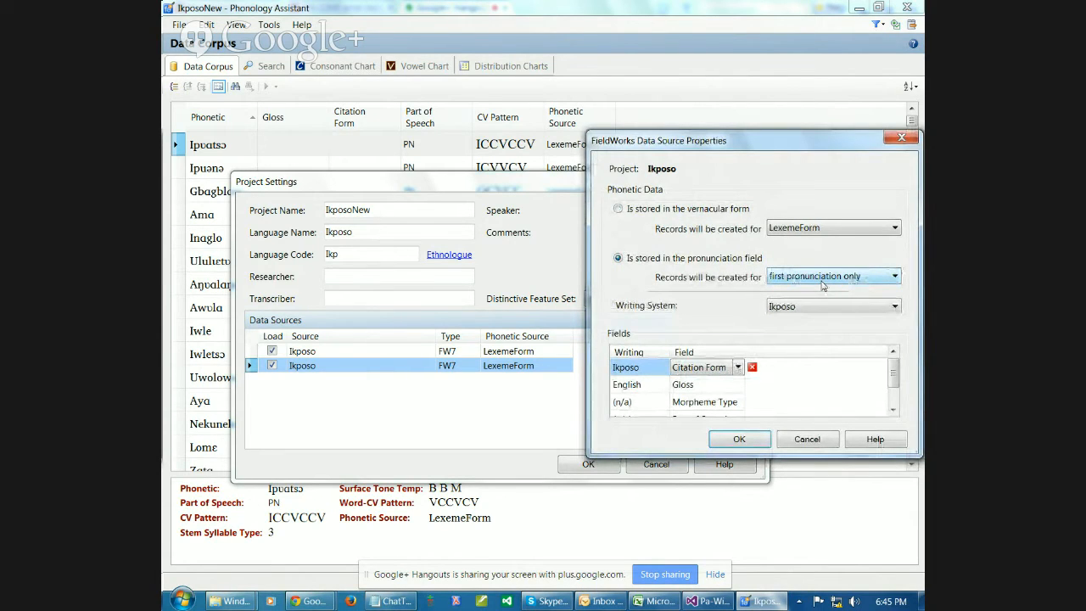
{"action": "left_click", "coordinate": [739, 440]}
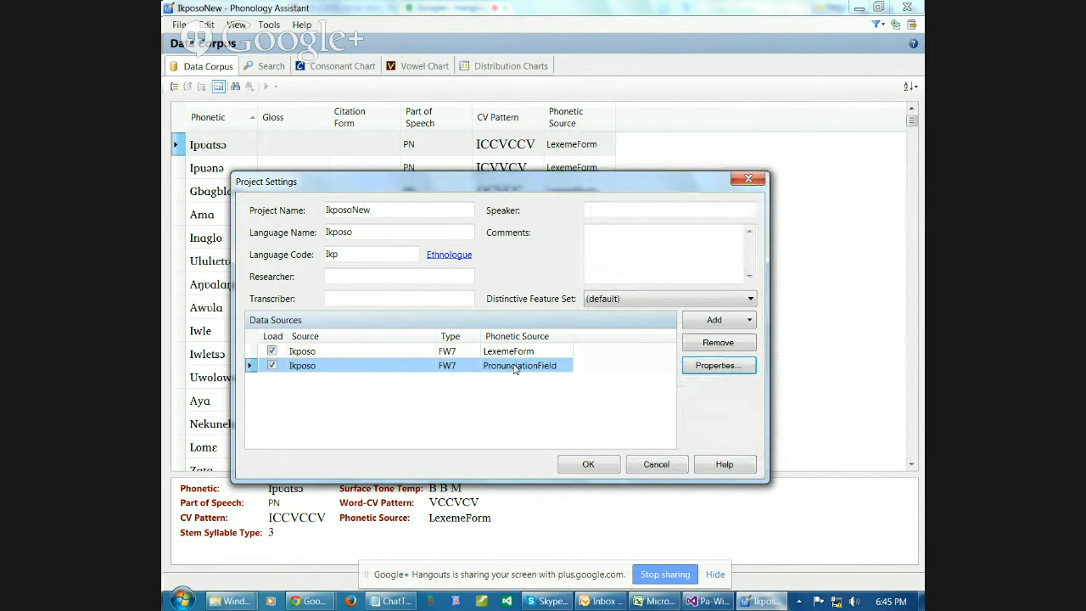
{"action": "left_click", "coordinate": [586, 463]}
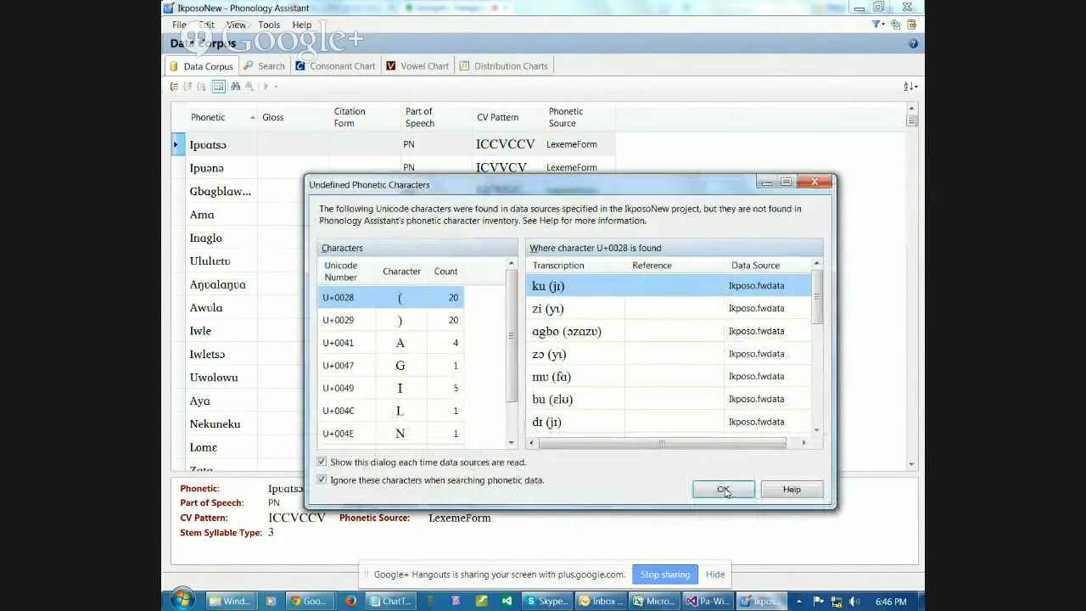
{"action": "left_click", "coordinate": [731, 494]}
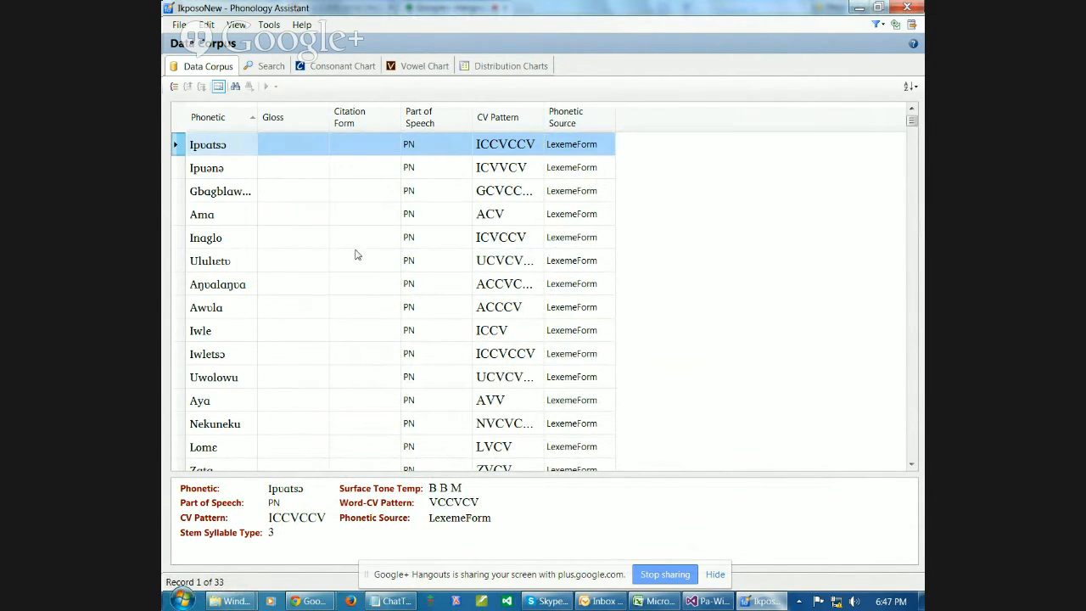
In the Search view, add an empty search tab and close the existing pl/*_* results tab
{"action": "left_click", "coordinate": [270, 67]}
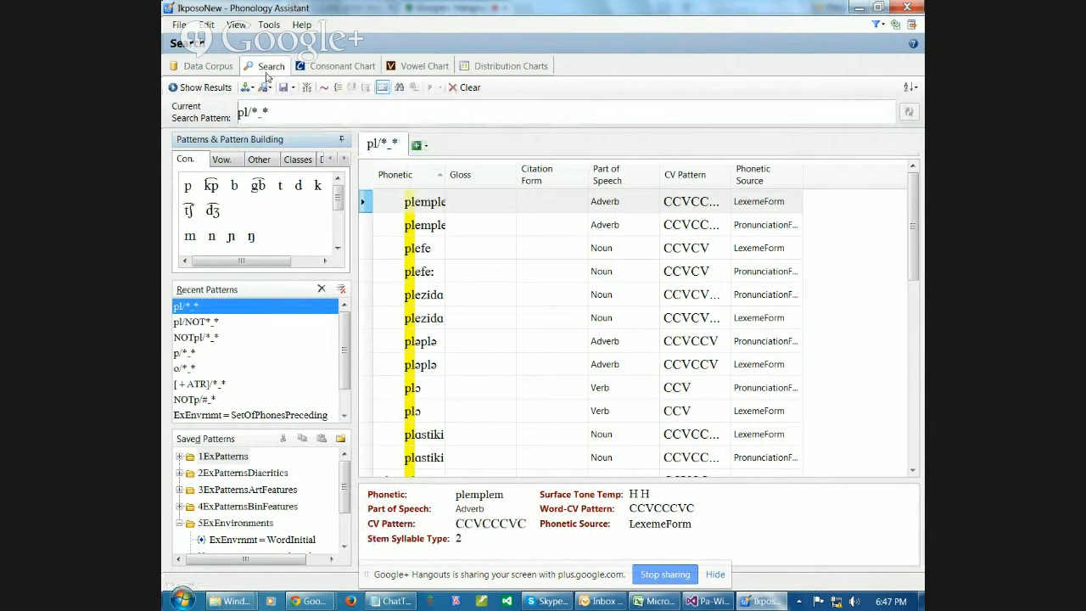
{"action": "left_click_drag", "start_coordinate": [276, 105], "coordinate": [224, 96]}
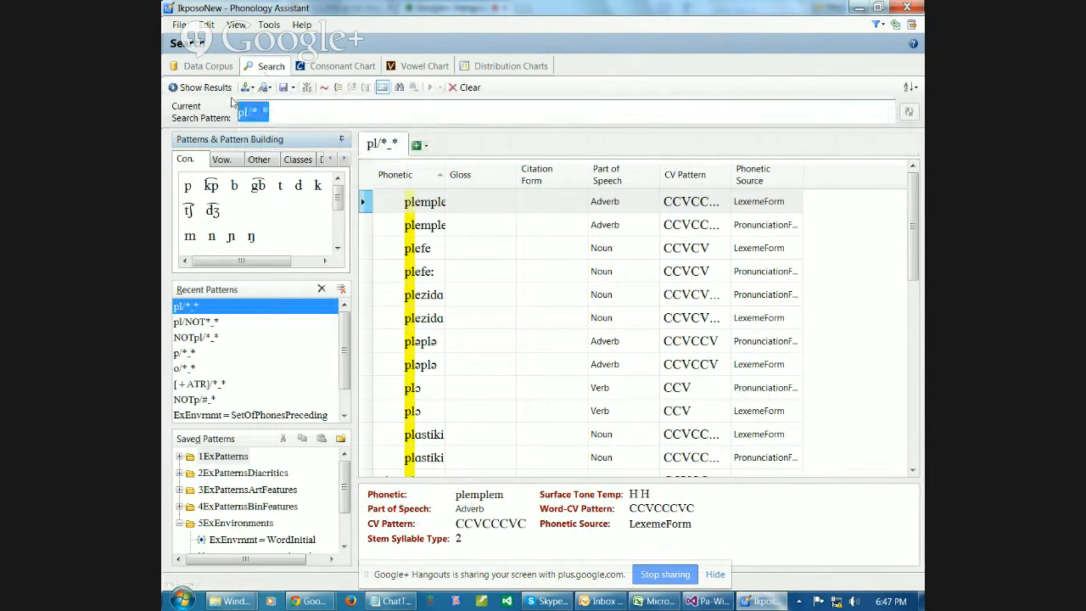
{"action": "left_click", "coordinate": [415, 145]}
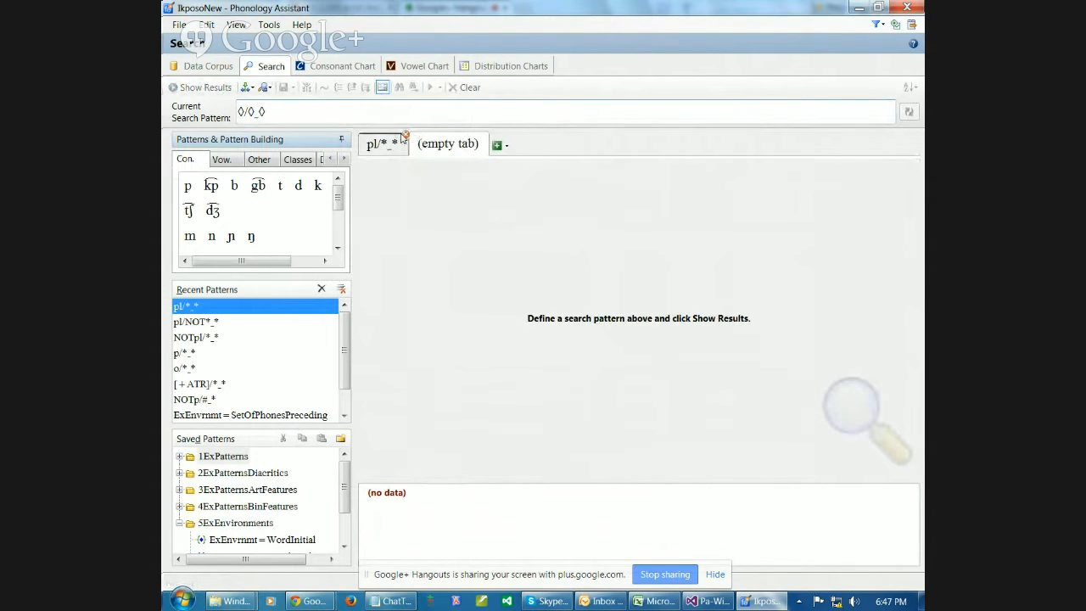
{"action": "left_click", "coordinate": [403, 134]}
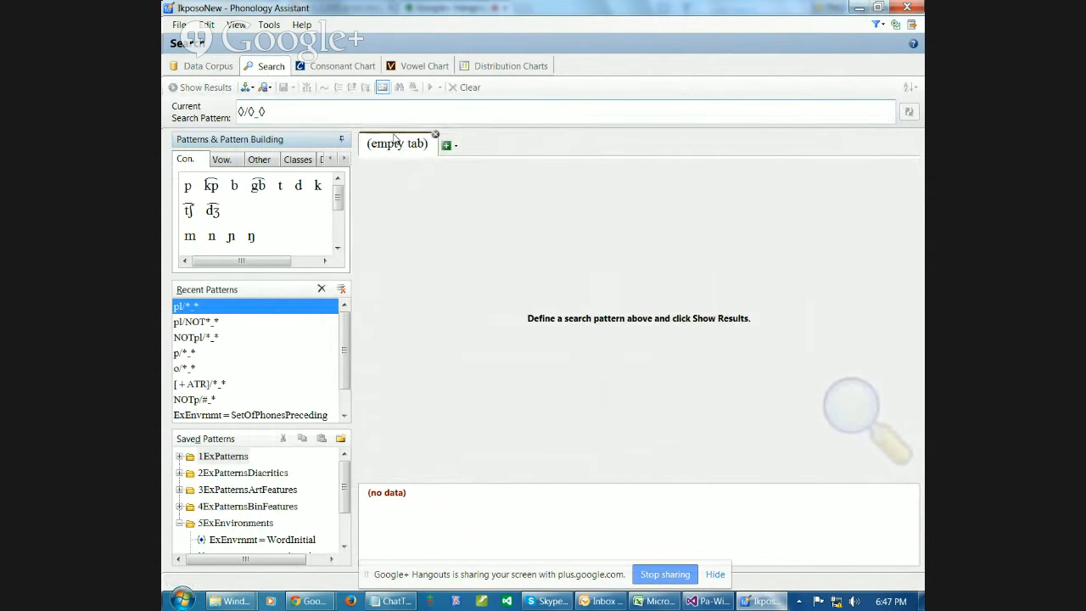
Examine the phonetic sources of the data corpus records and compare them with the data sources in the project settings
{"action": "left_click", "coordinate": [218, 69]}
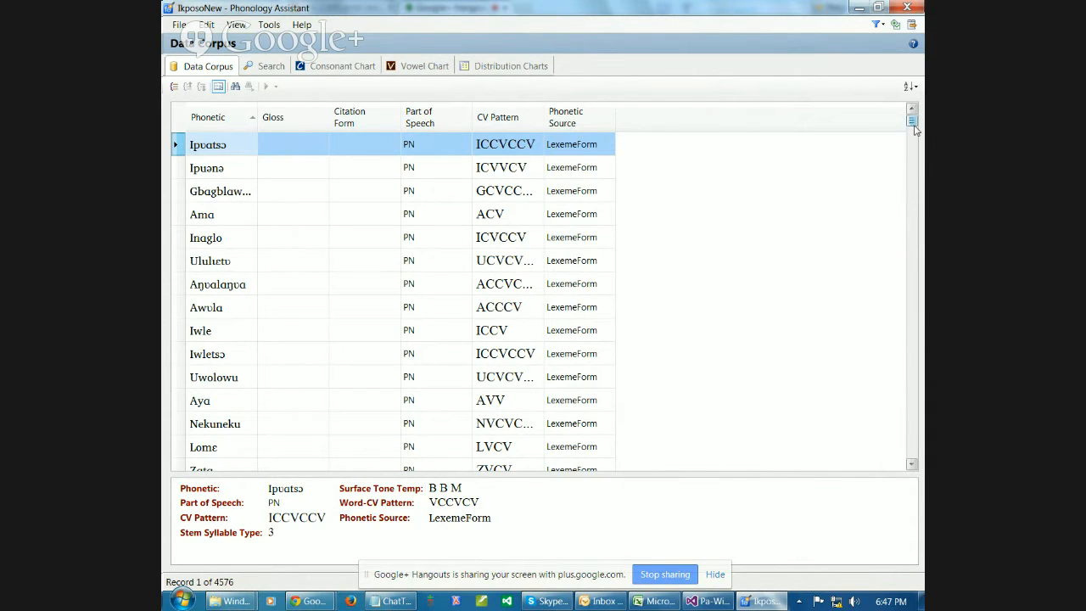
{"action": "left_click_drag", "start_coordinate": [911, 121], "coordinate": [913, 146]}
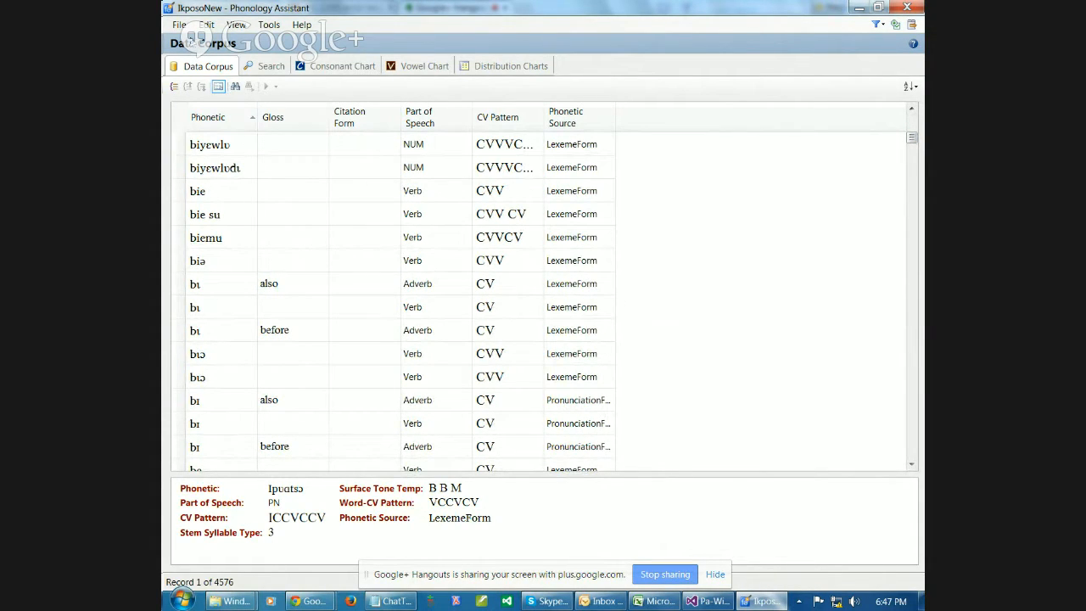
{"action": "left_click", "coordinate": [179, 24]}
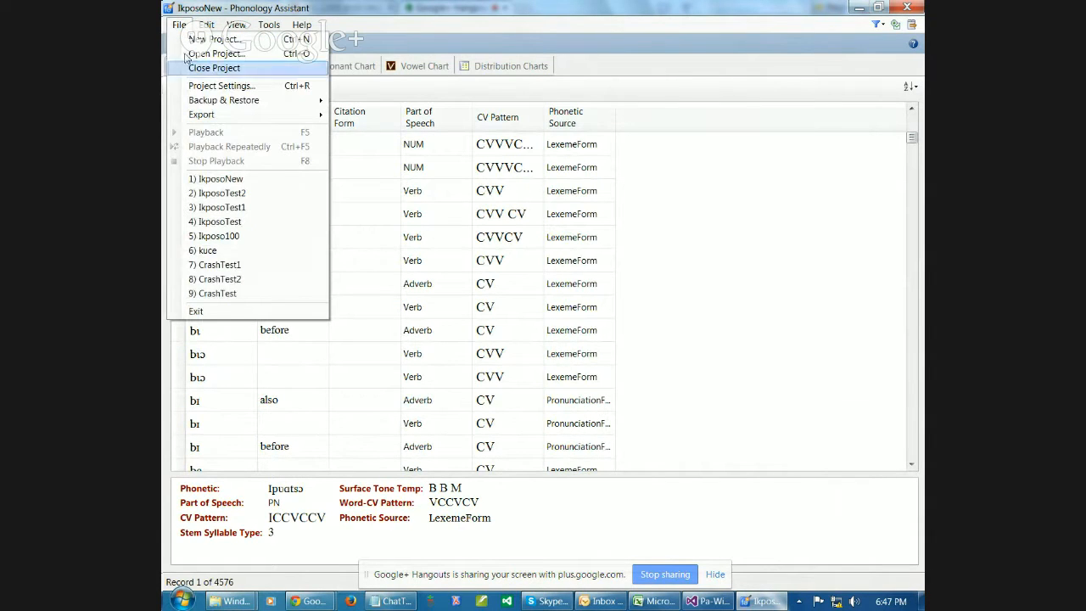
{"action": "left_click", "coordinate": [209, 86]}
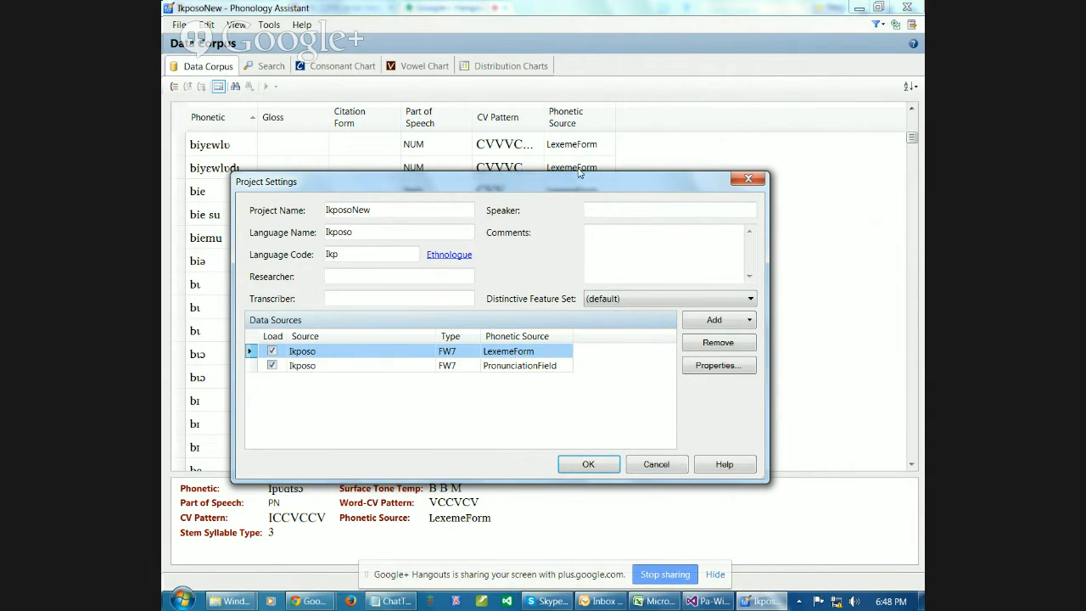
{"action": "left_click_drag", "start_coordinate": [574, 183], "coordinate": [559, 231]}
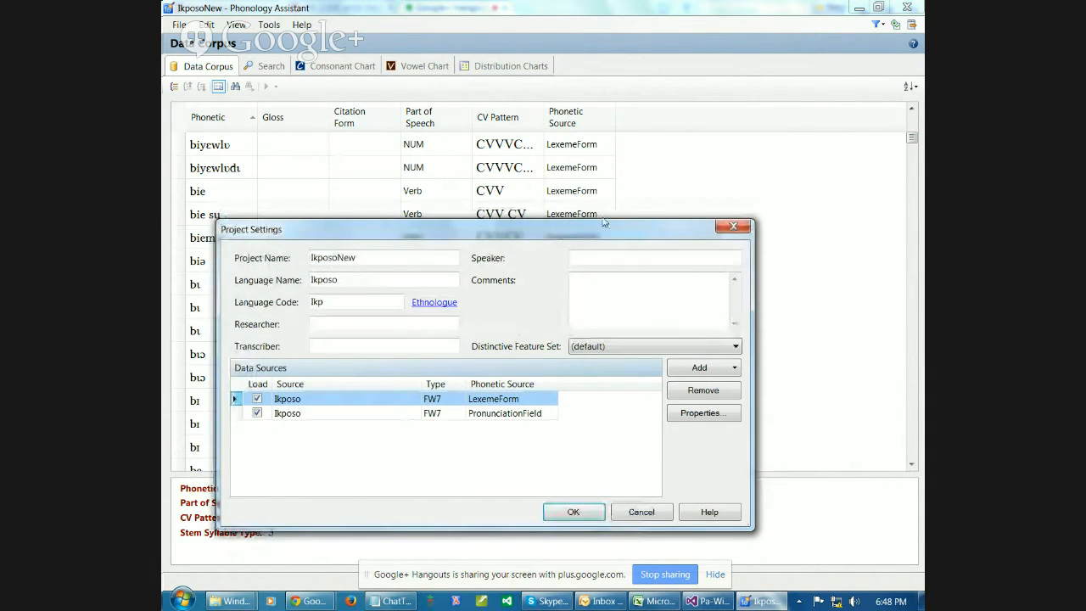
{"action": "left_click_drag", "start_coordinate": [617, 237], "coordinate": [637, 199]}
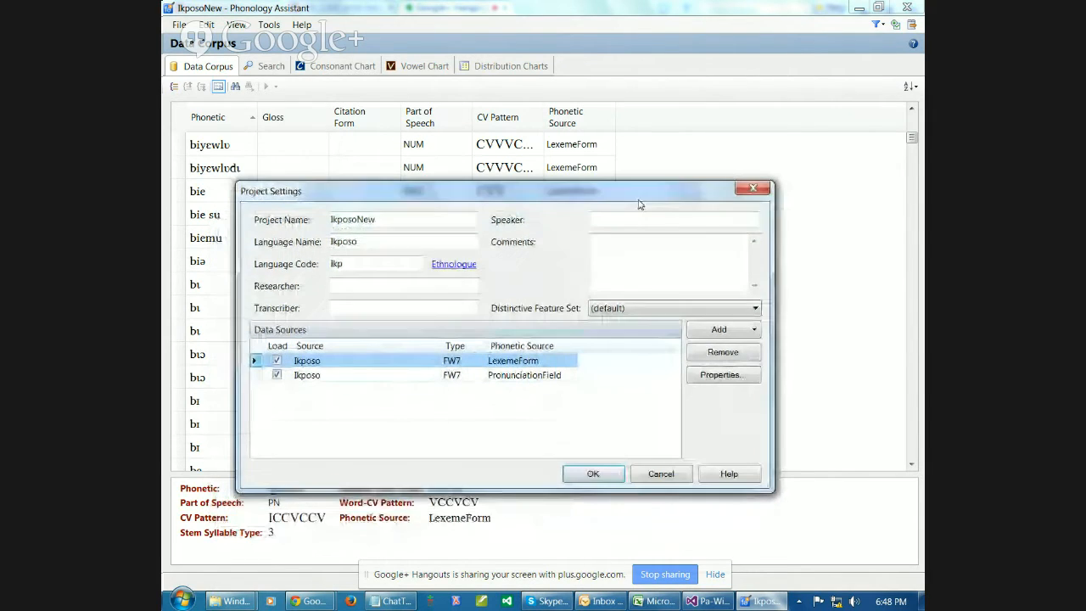
{"action": "left_click", "coordinate": [660, 475]}
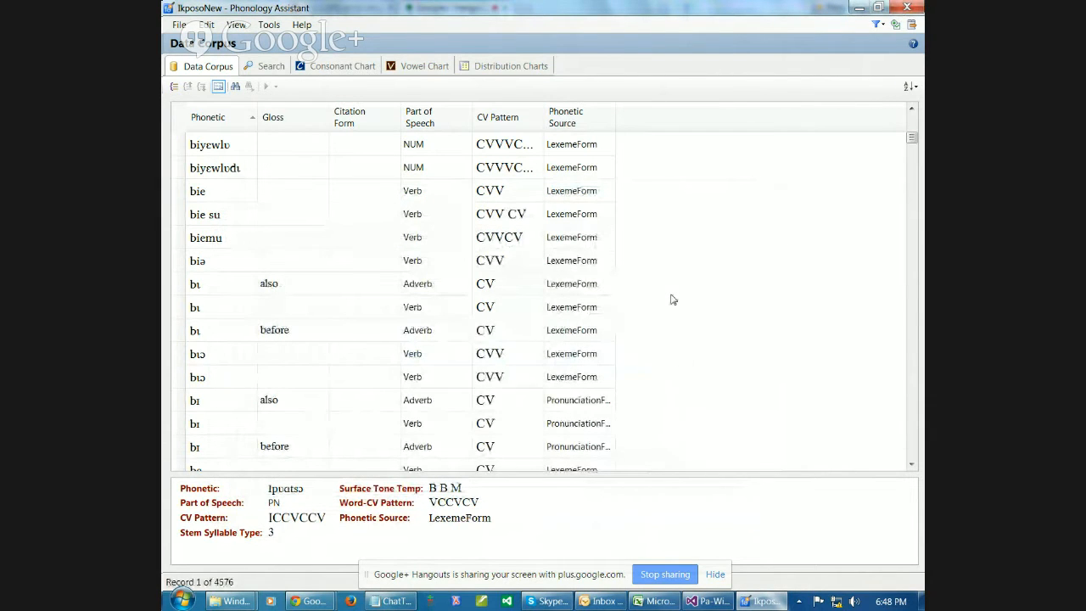
Select the story on adding multiple databases in cell E12 of PaCharterReport.xlsx in Excel, and return to Phonology Assistant
{"action": "left_click", "coordinate": [642, 604]}
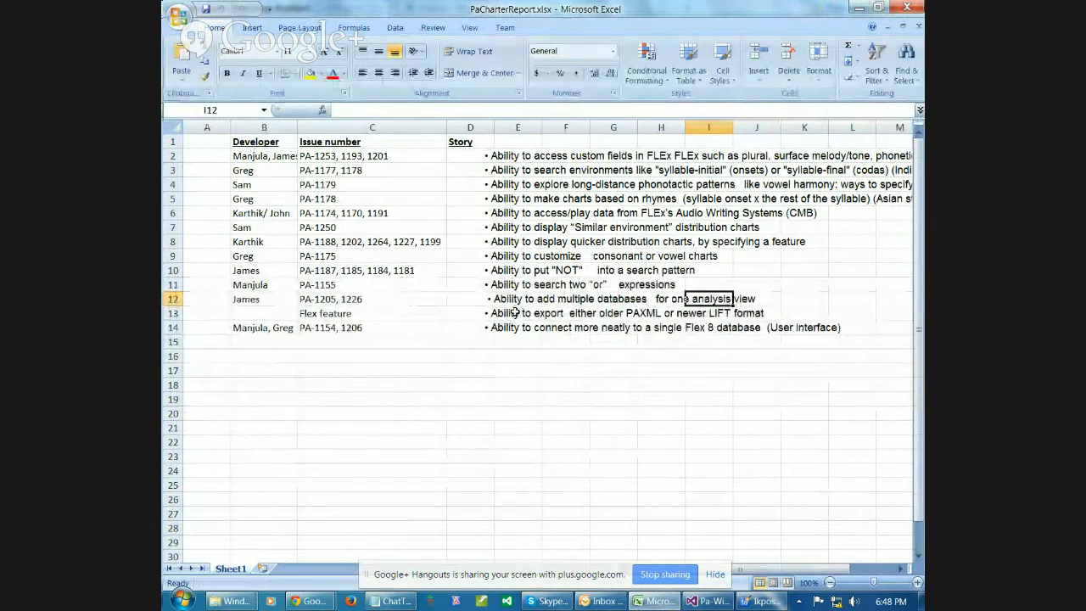
{"action": "left_click", "coordinate": [513, 299]}
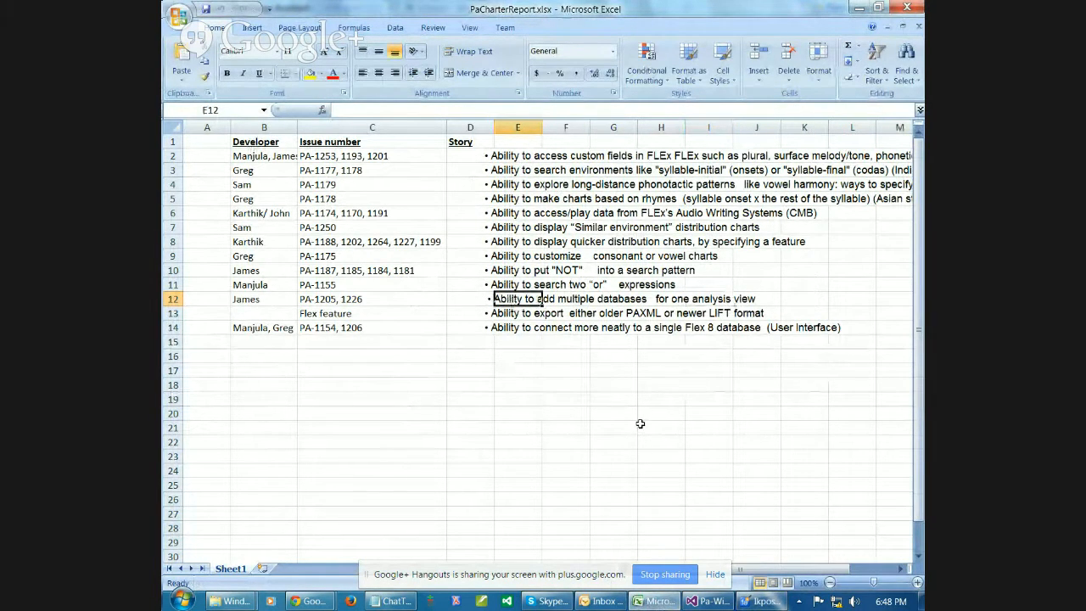
{"action": "left_click", "coordinate": [759, 601]}
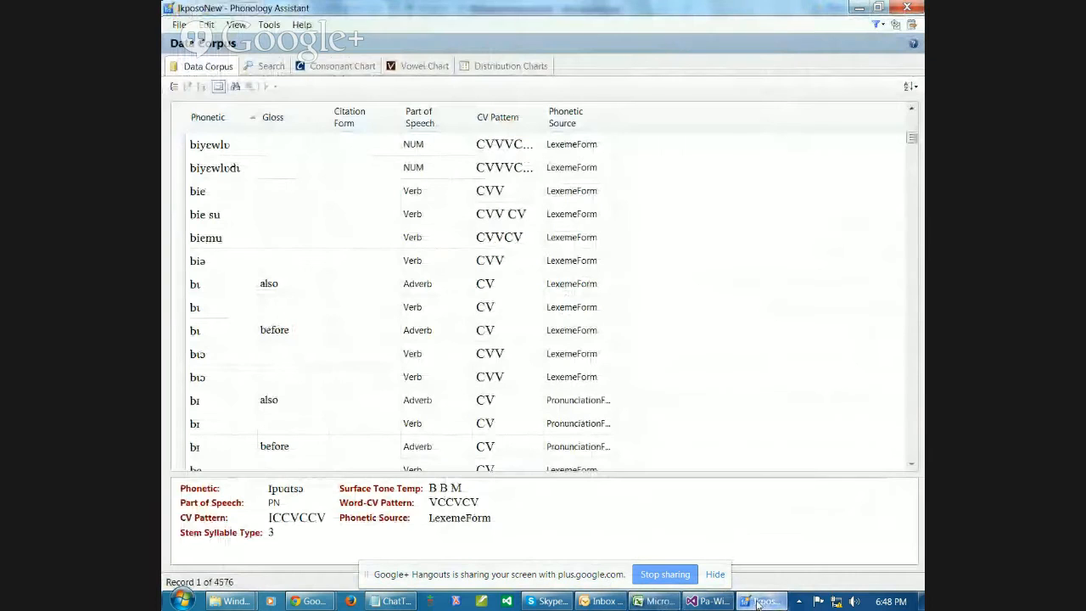
In the Search view, load the recent pattern pl/NOT*_*, remove NOT from it, and run the search for pl/*_*
{"action": "left_click", "coordinate": [264, 72]}
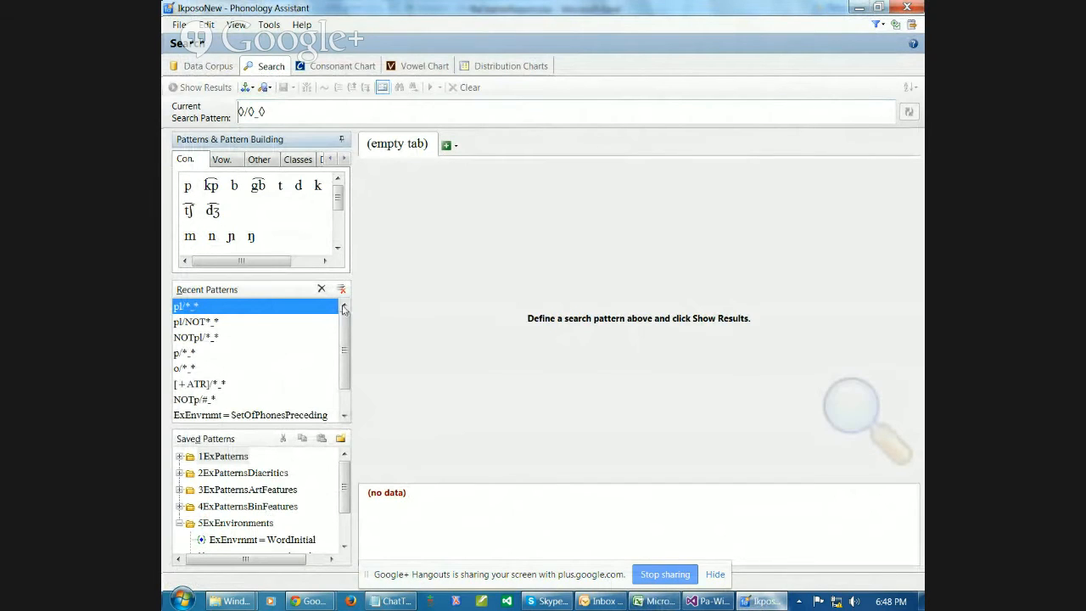
{"action": "double_click", "coordinate": [178, 323]}
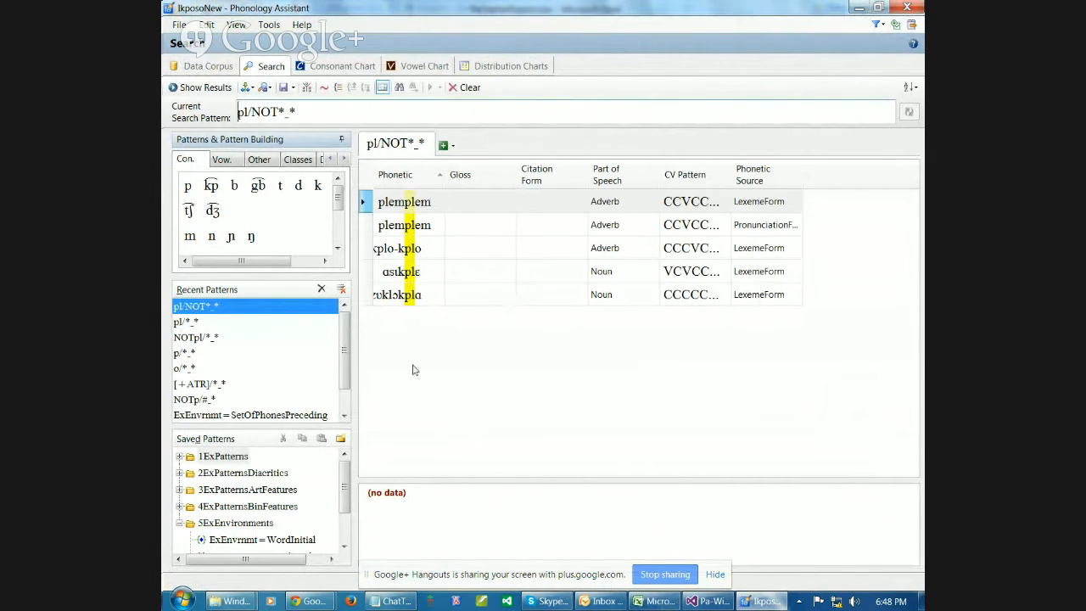
{"action": "left_click", "coordinate": [254, 113]}
{"action": "key", "text": "Delete"}
{"action": "key", "text": "Delete"}
{"action": "key", "text": "Delete"}
{"action": "key", "text": "Return"}
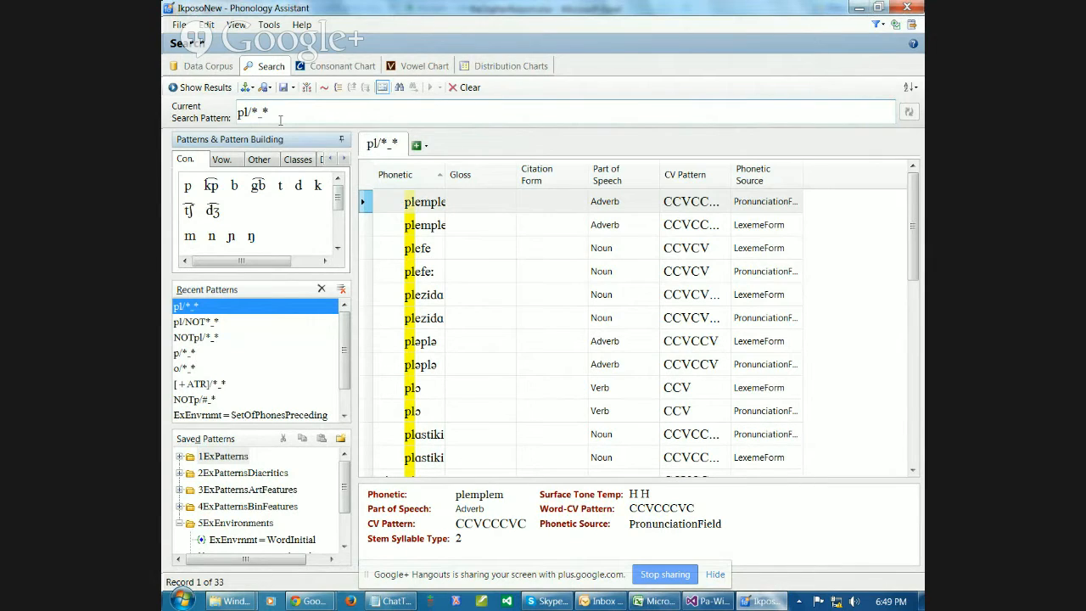
Add NOT before pl in the search pattern, run the search for NOTpl/*_*, and look through the results
{"action": "type", "text": "NO"}
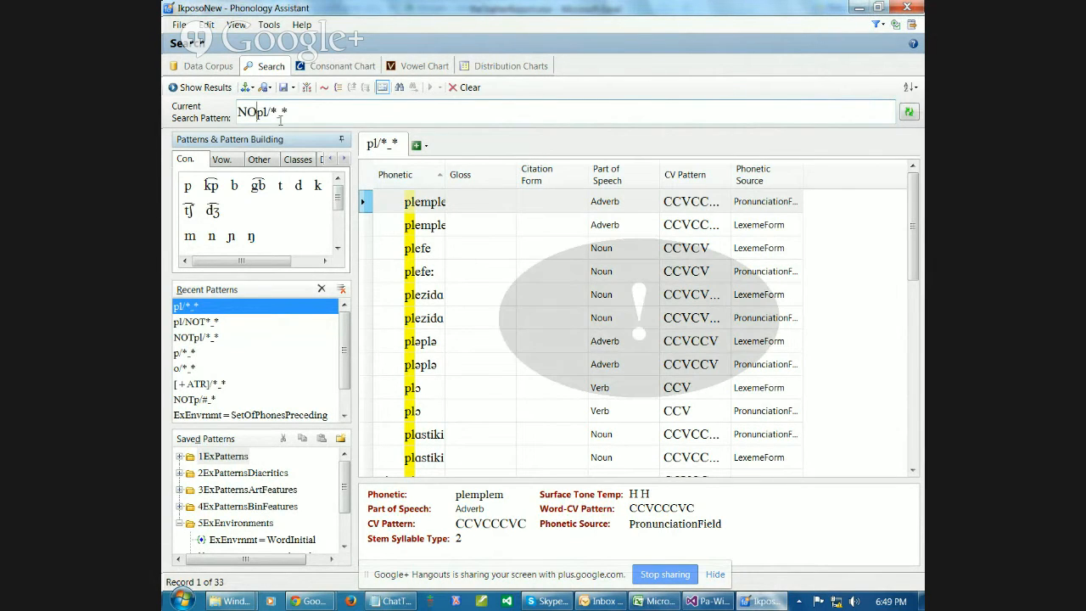
{"action": "type", "text": "T"}
{"action": "key", "text": "Return"}
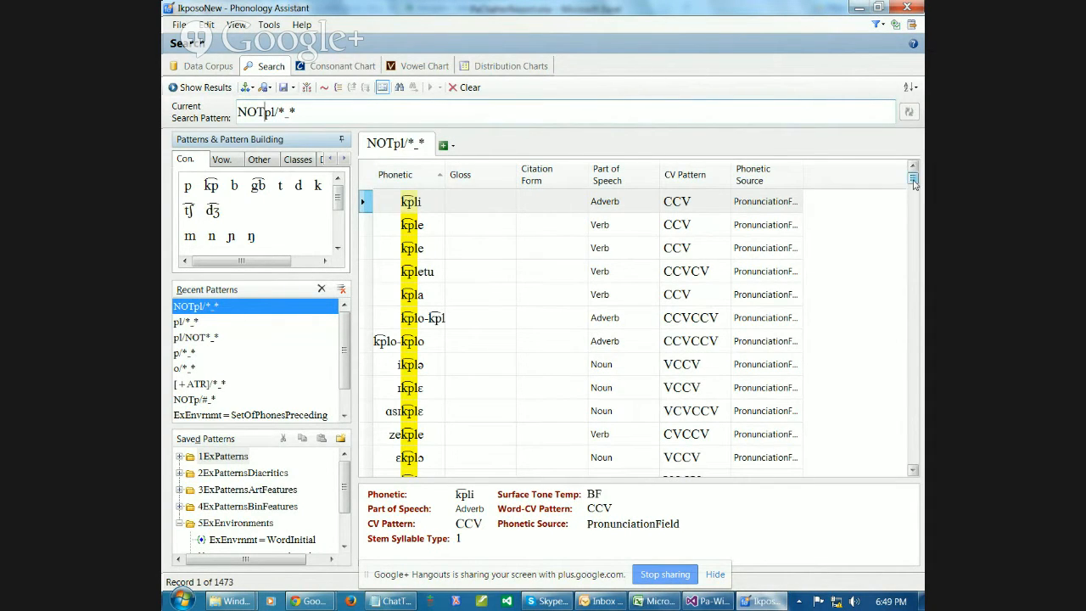
{"action": "left_click_drag", "start_coordinate": [912, 178], "coordinate": [914, 221]}
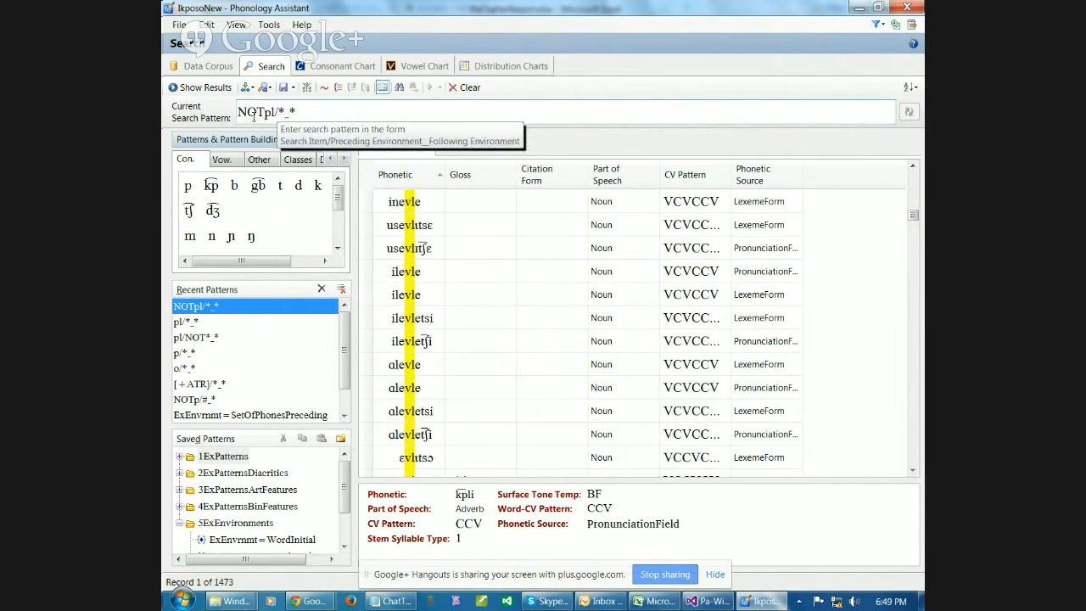
Move NOT from before pl to the preceding environment and run the search for pl/NOT*_*
{"action": "key", "text": "BackSpace"}
{"action": "key", "text": "BackSpace"}
{"action": "key", "text": "BackSpace"}
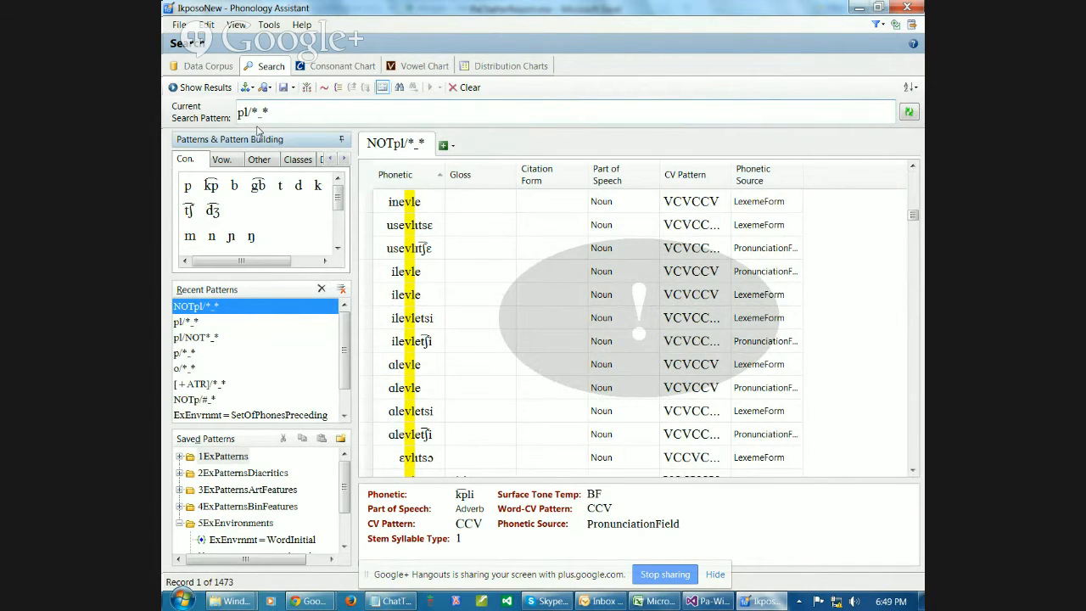
{"action": "type", "text": "NOT"}
{"action": "key", "text": "Return"}
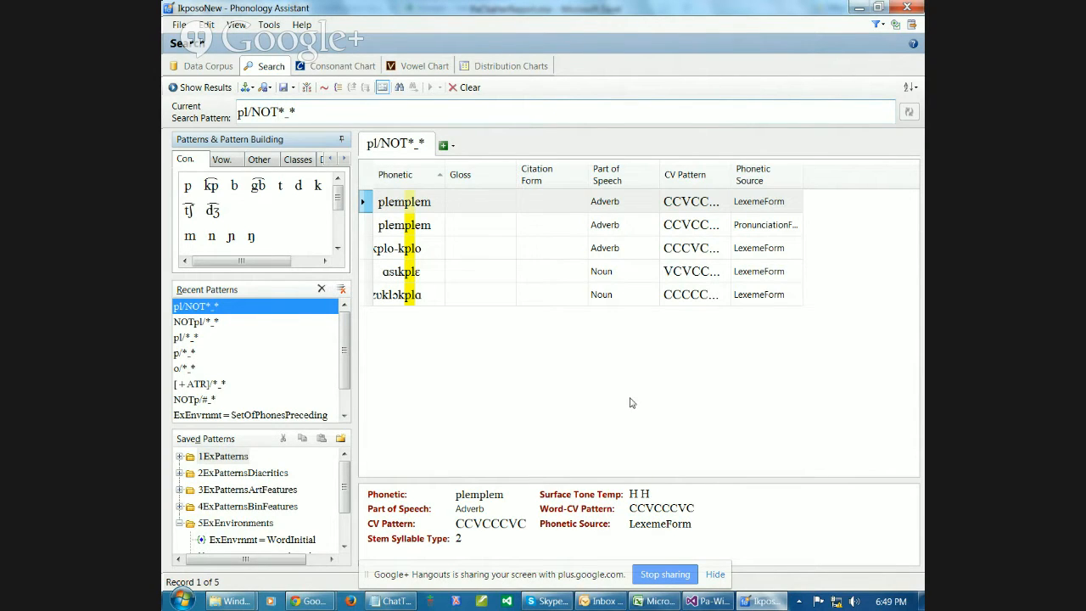
Open the IkposoNew project settings to review its data sources
{"action": "mouse_move", "coordinate": [658, 606]}
{"action": "left_click", "coordinate": [180, 26]}
{"action": "left_click", "coordinate": [180, 25]}
{"action": "left_click", "coordinate": [180, 26]}
{"action": "left_click", "coordinate": [210, 86]}
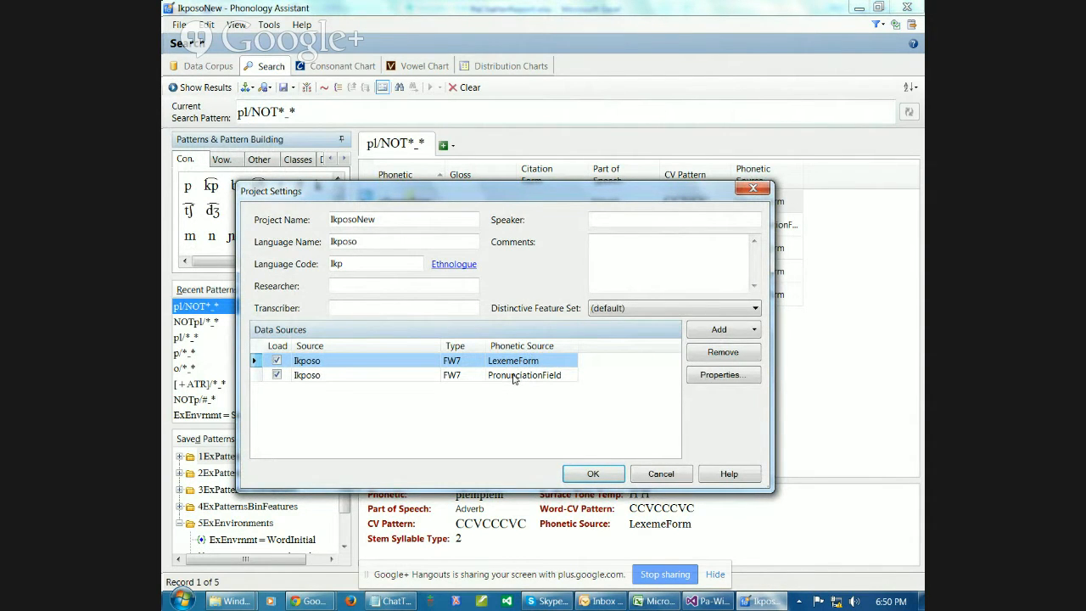
Check the stories in PaCharterReport.xlsx in Excel, return to Phonology Assistant, and view the record types available for the LexemeForm data source
{"action": "left_click", "coordinate": [653, 601]}
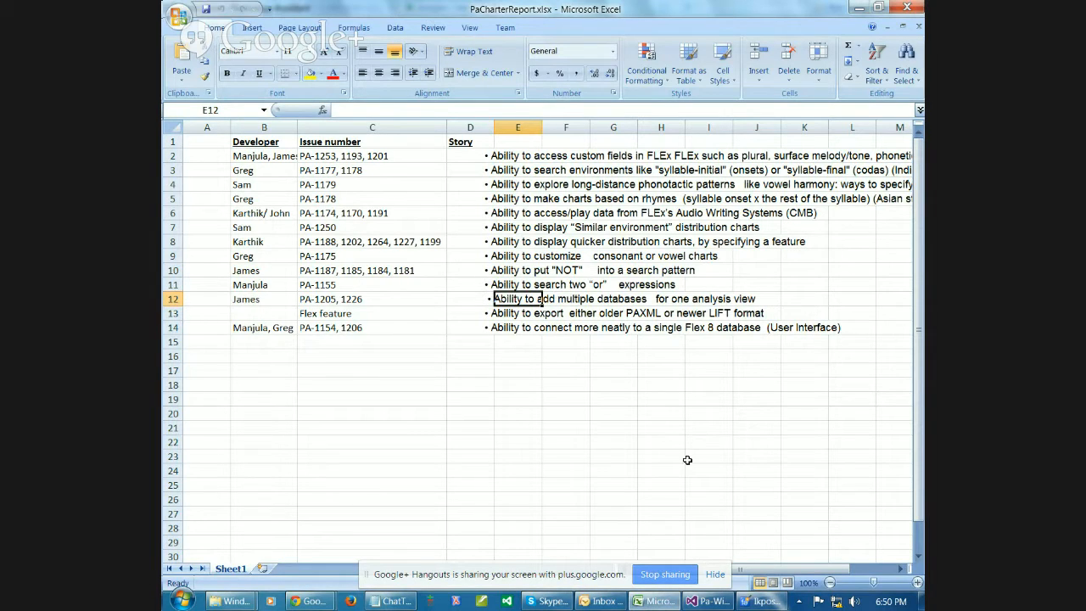
{"action": "left_click", "coordinate": [761, 600]}
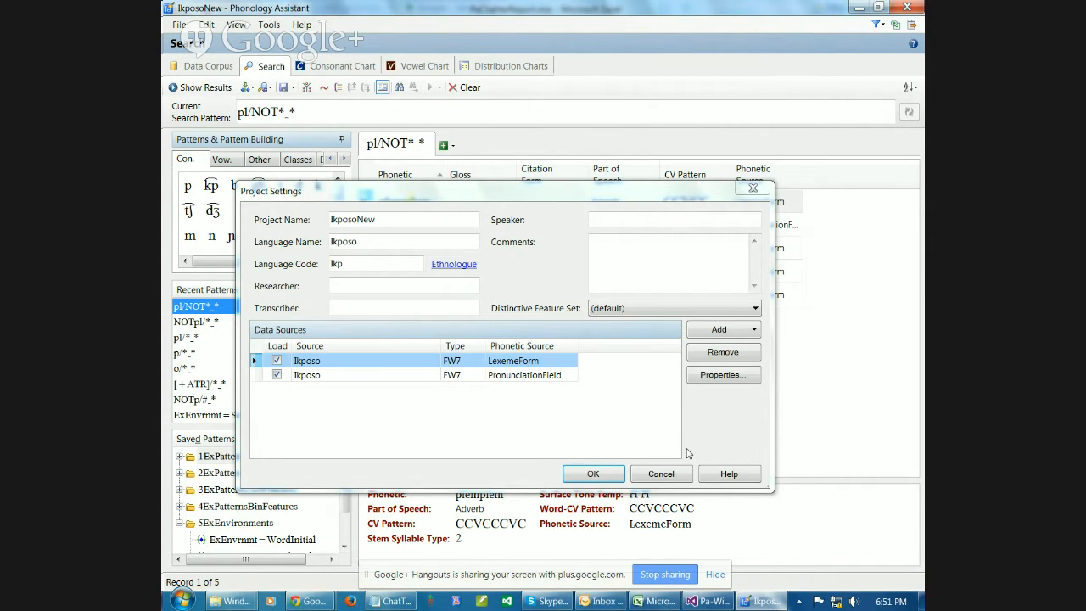
{"action": "left_click", "coordinate": [728, 380]}
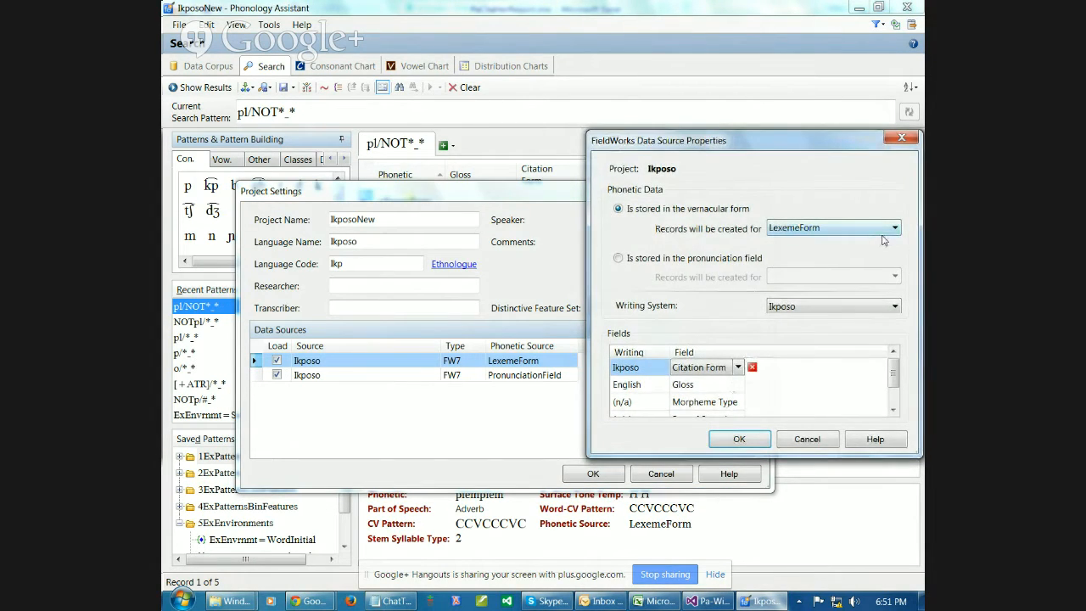
{"action": "left_click", "coordinate": [890, 229]}
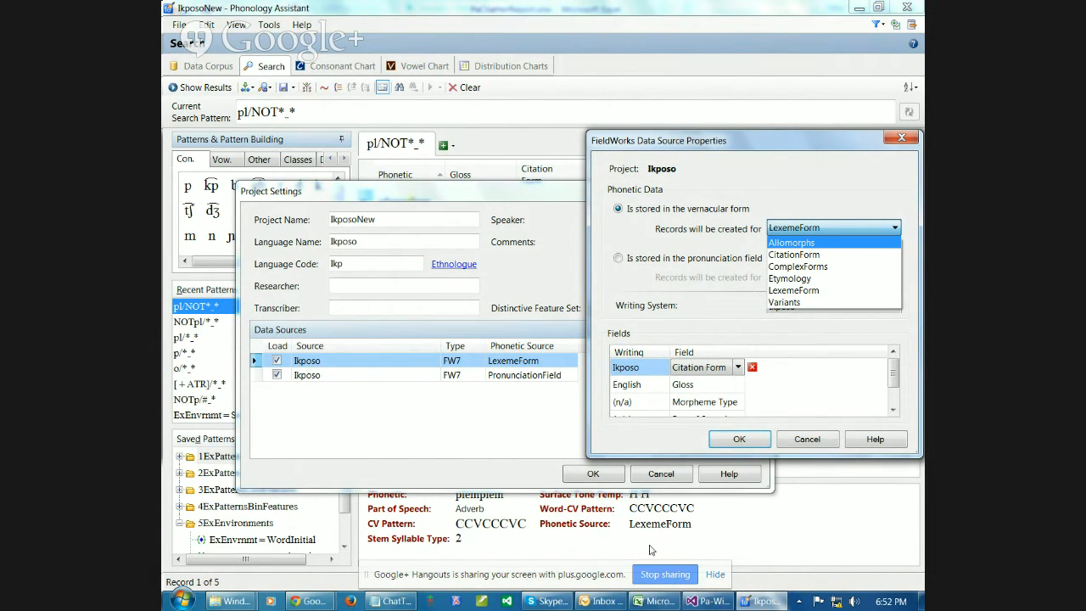
Bring up PaCharterReport.xlsx in Excel, switch to the Google+ Hangouts window in Chrome, and stop sharing the screen
{"action": "left_click", "coordinate": [654, 602]}
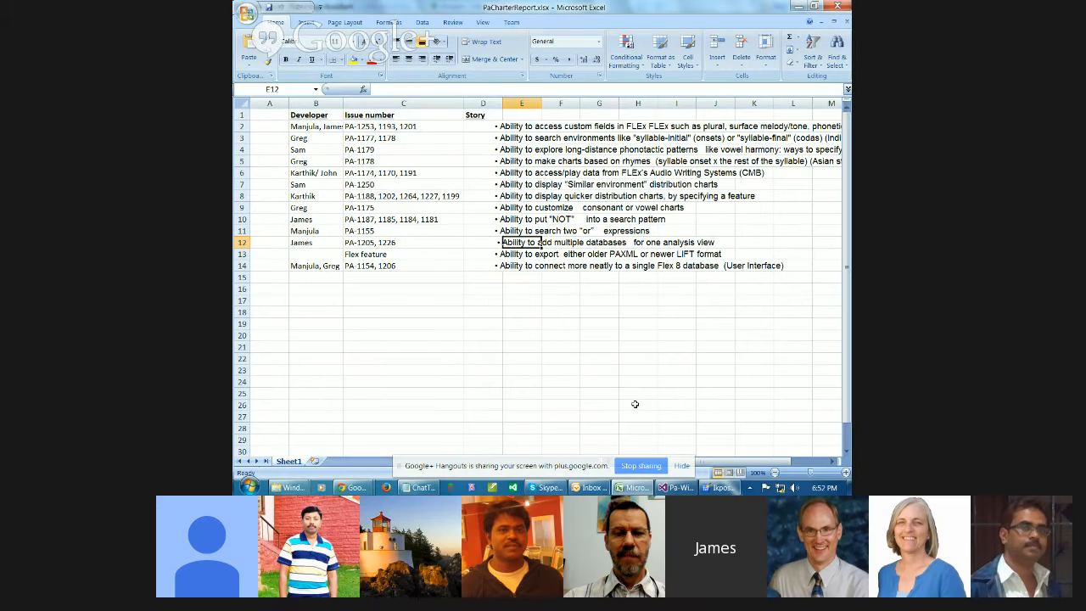
{"action": "left_click", "coordinate": [350, 487]}
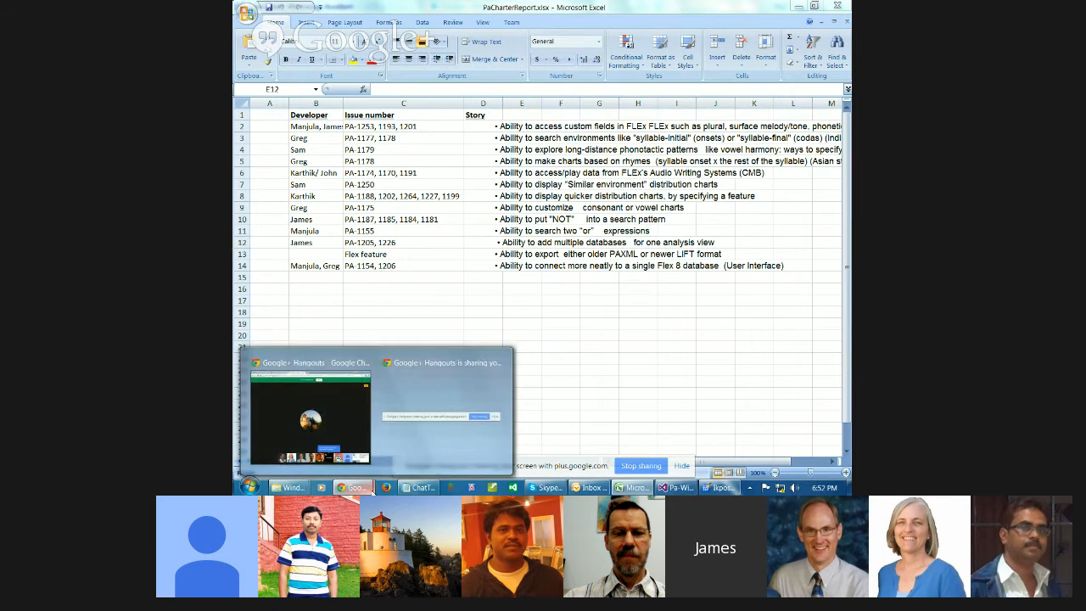
{"action": "left_click", "coordinate": [419, 440]}
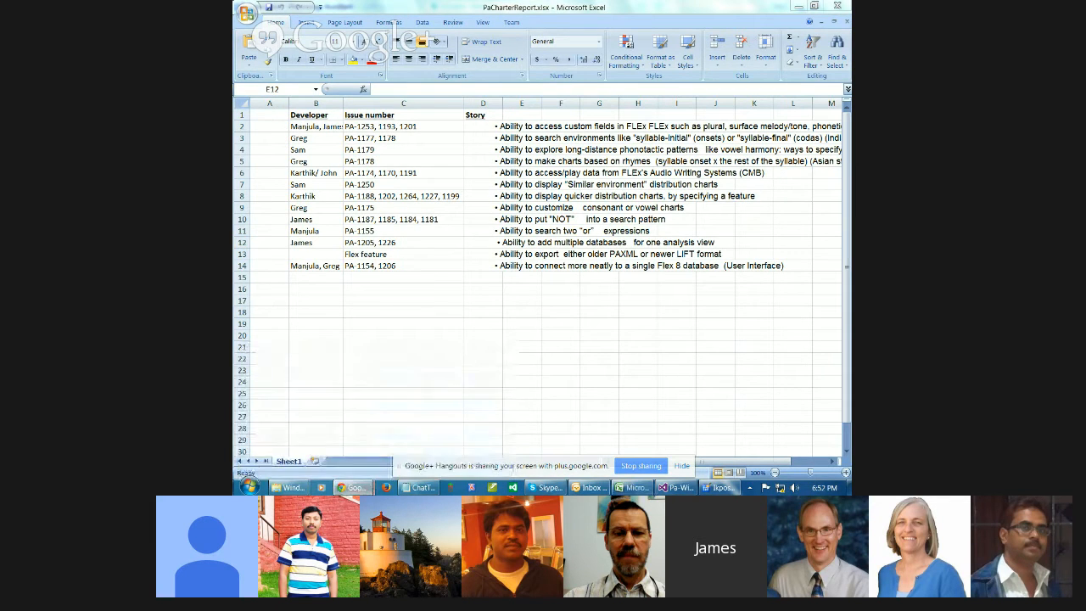
{"action": "left_click", "coordinate": [343, 487]}
{"action": "left_click", "coordinate": [343, 458]}
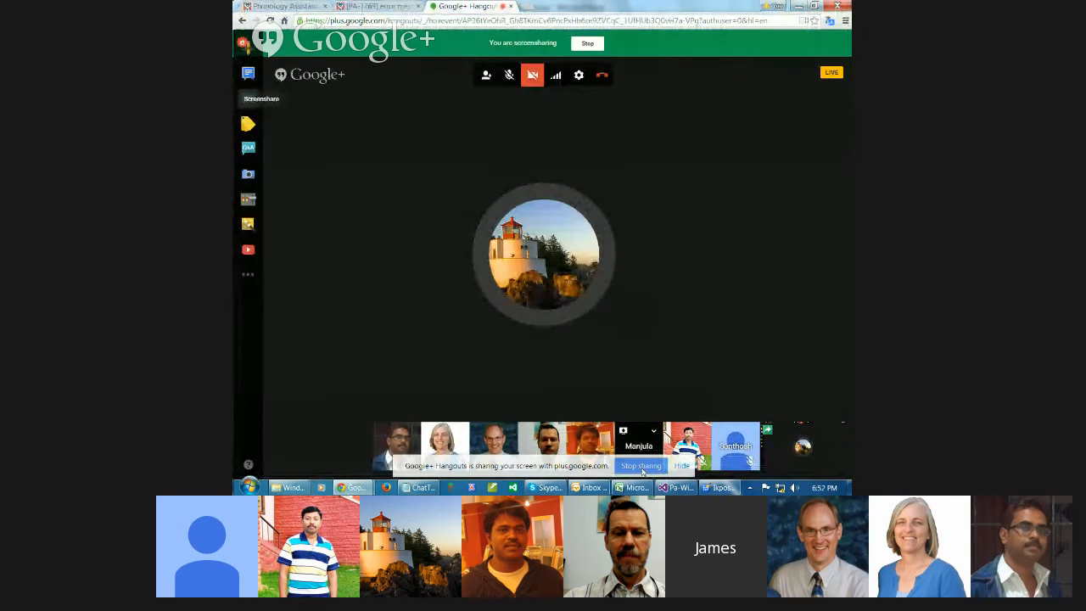
{"action": "left_click", "coordinate": [641, 465]}
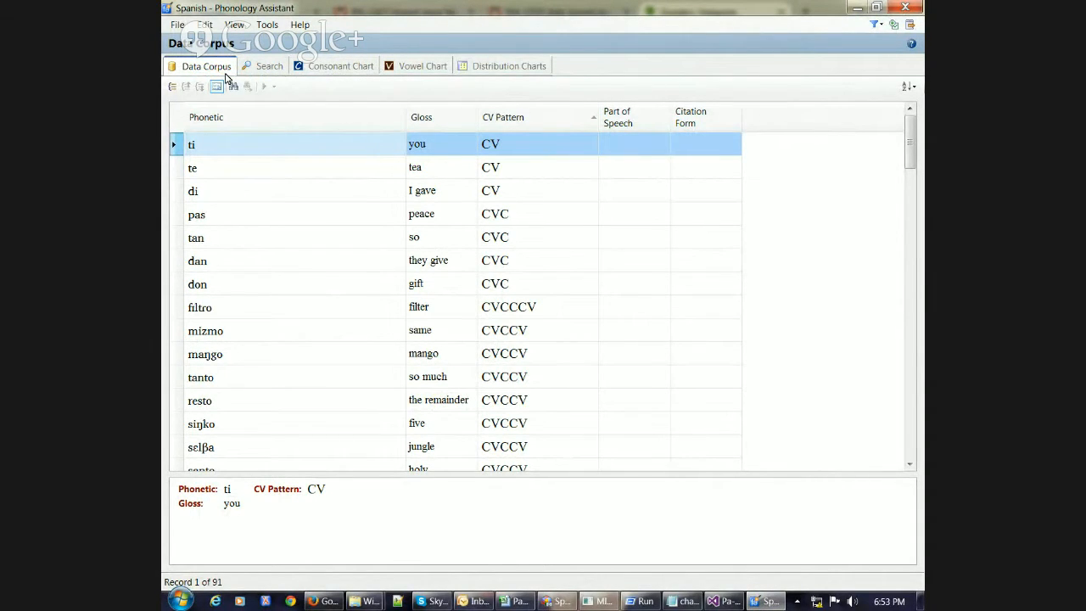
From the Spanish project's settings, open the properties of the Spanish - Burquest data source
{"action": "left_click", "coordinate": [178, 25]}
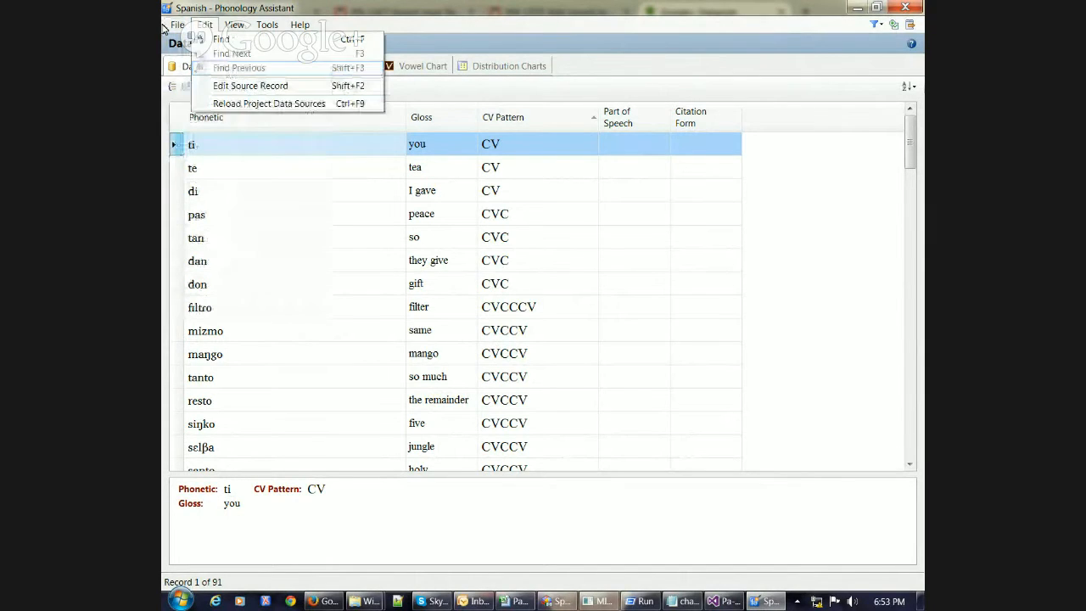
{"action": "mouse_move", "coordinate": [177, 25]}
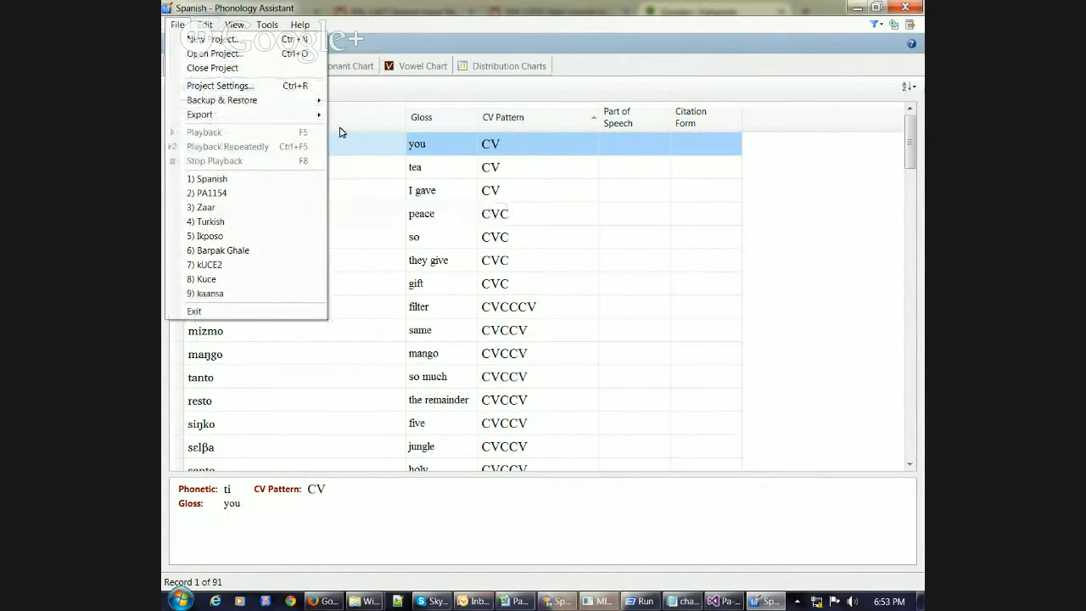
{"action": "mouse_move", "coordinate": [216, 105]}
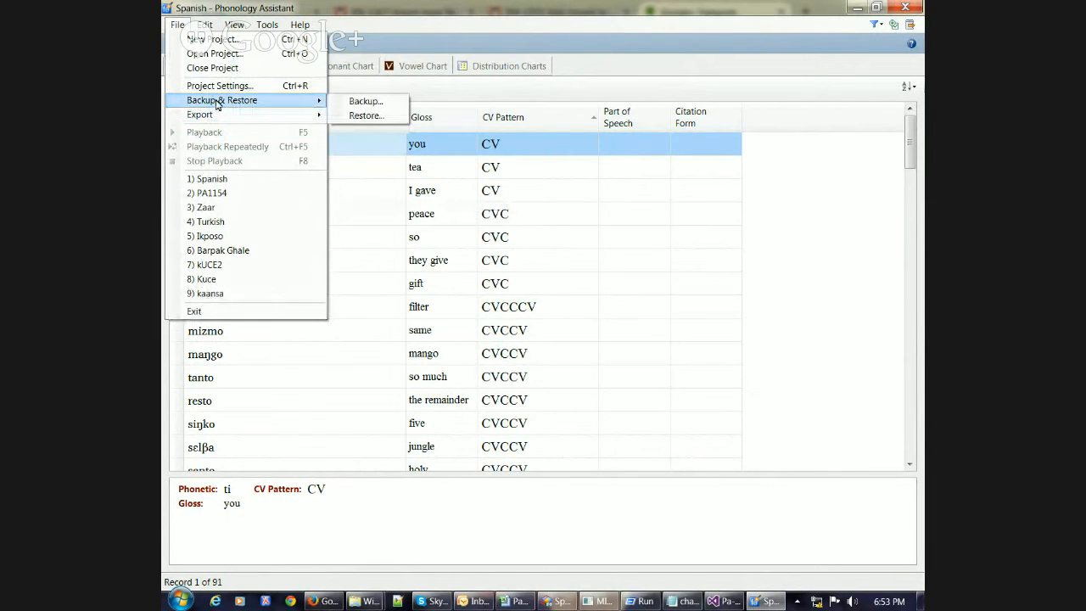
{"action": "left_click", "coordinate": [204, 86]}
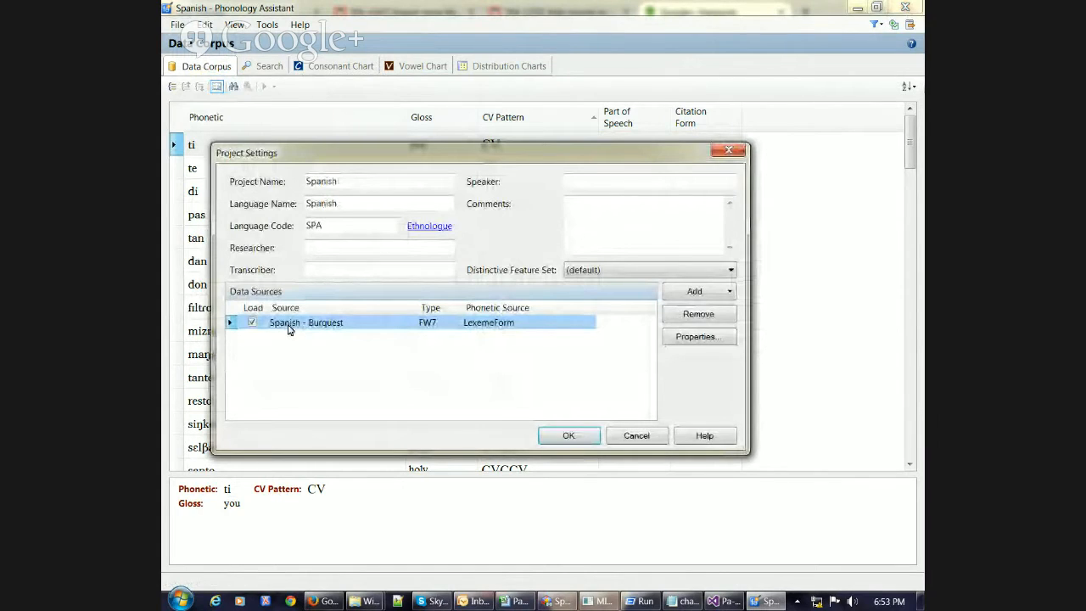
{"action": "left_click", "coordinate": [690, 338]}
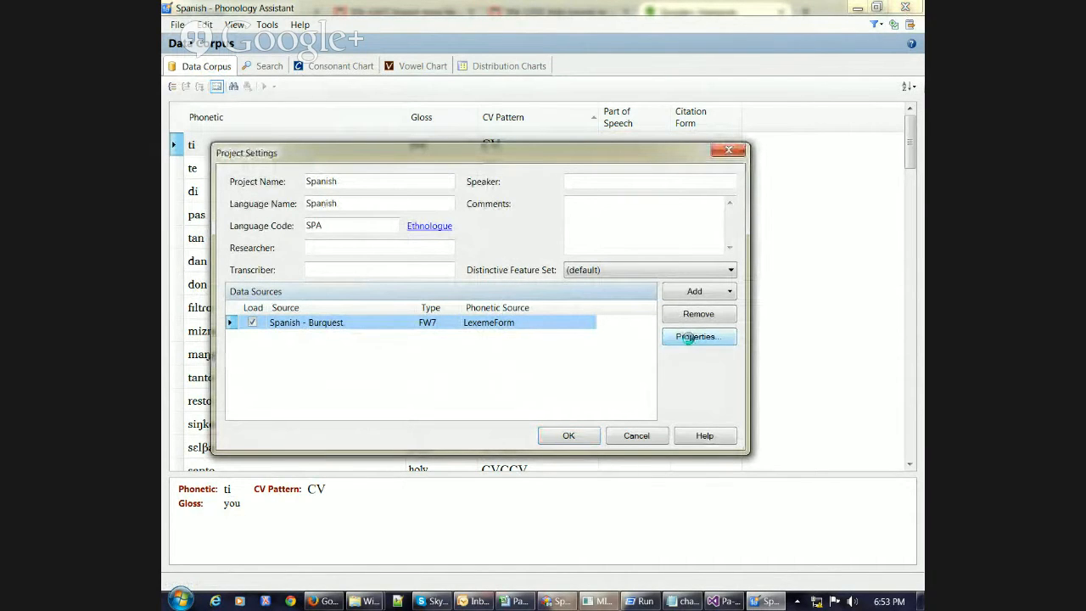
Add the Plural field to the fields of the Spanish - Burquest data source and accept the data source properties
{"action": "scroll", "coordinate": [636, 365], "scroll_direction": "down", "scroll_amount": 3}
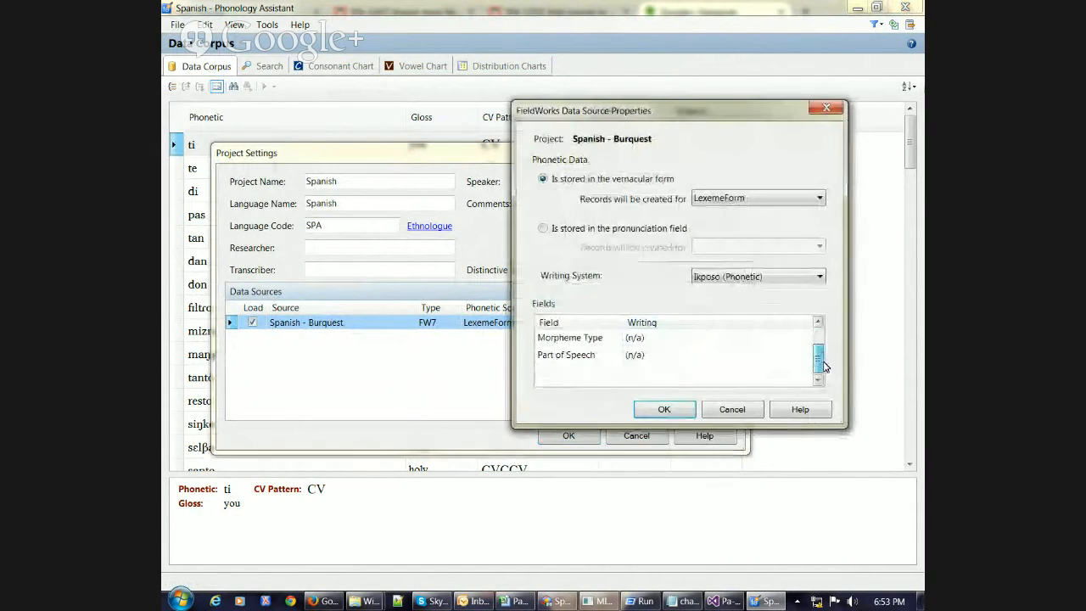
{"action": "left_click", "coordinate": [615, 374]}
{"action": "left_click", "coordinate": [615, 374]}
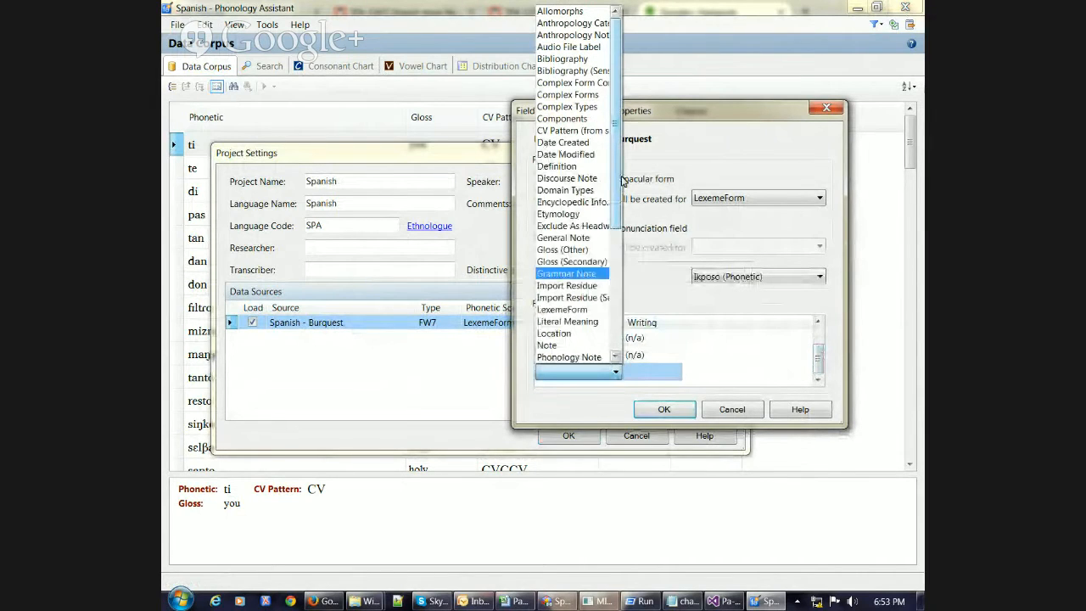
{"action": "left_click_drag", "start_coordinate": [622, 180], "coordinate": [614, 294]}
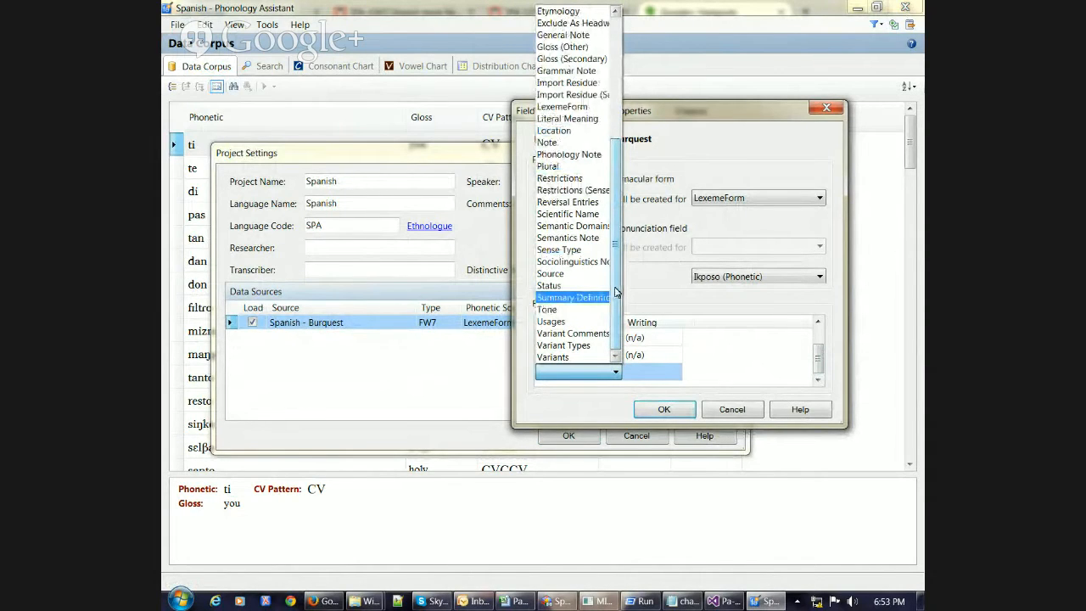
{"action": "left_click_drag", "start_coordinate": [616, 292], "coordinate": [626, 200]}
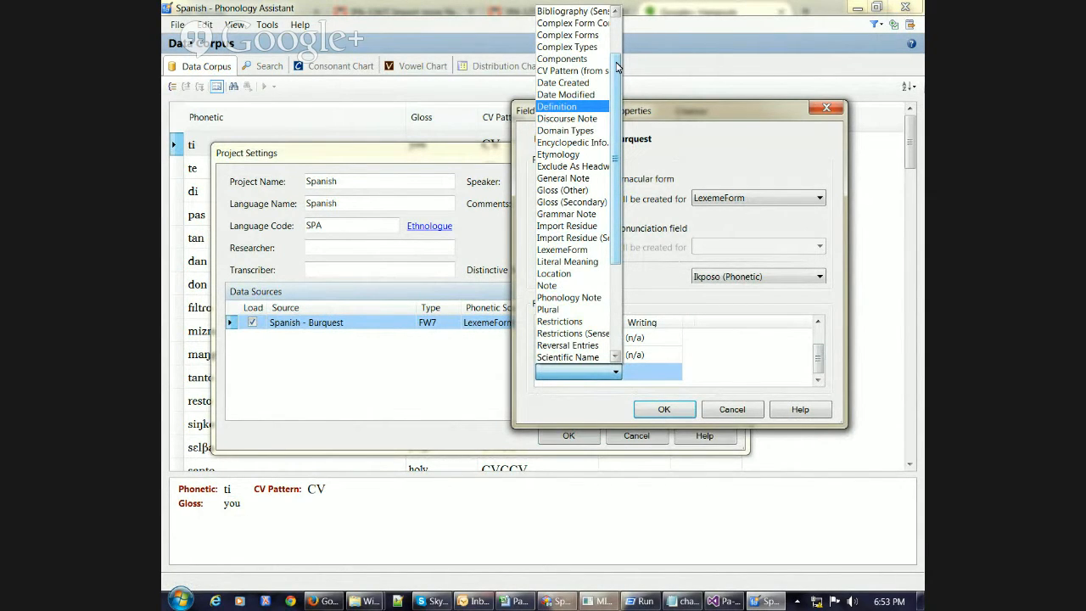
{"action": "left_click_drag", "start_coordinate": [618, 67], "coordinate": [617, 123]}
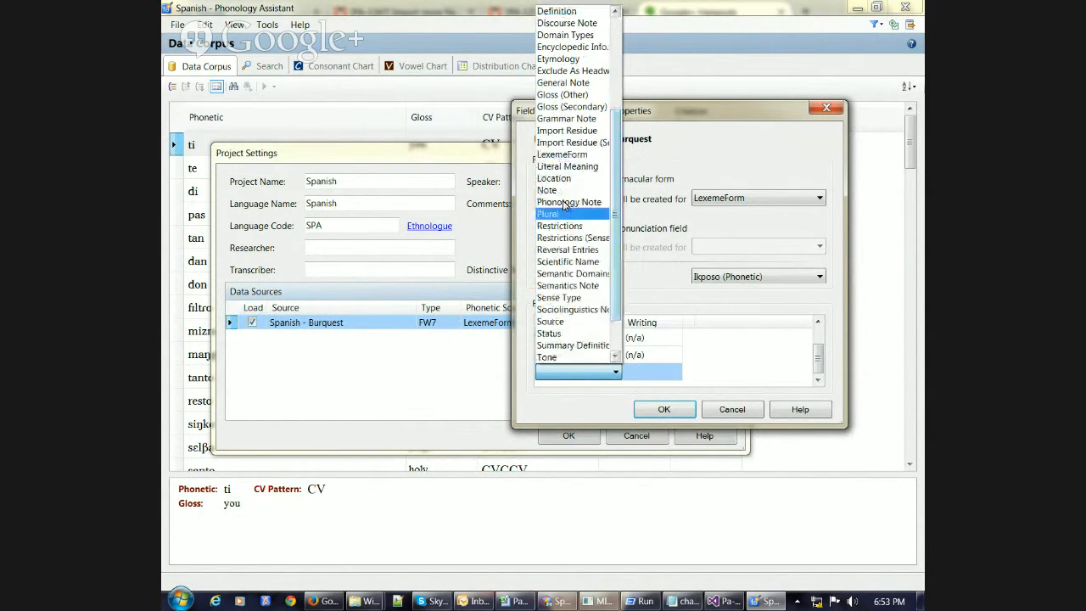
{"action": "left_click", "coordinate": [564, 213]}
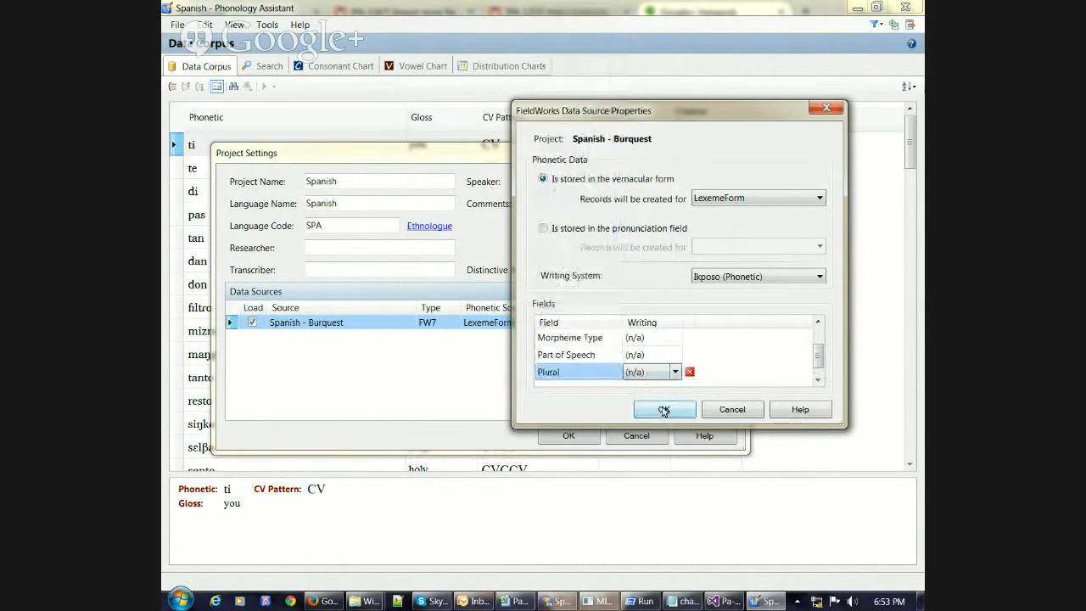
{"action": "left_click", "coordinate": [660, 410]}
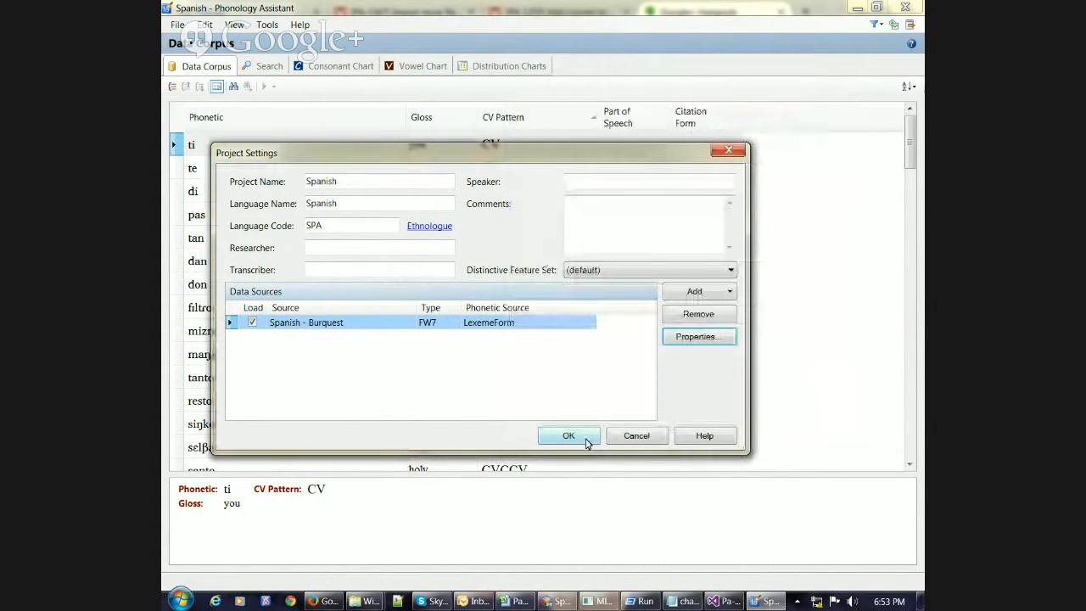
Recheck the Plural entry and its field choices in the Spanish - Burquest properties, and apply the project settings
{"action": "left_click", "coordinate": [705, 343]}
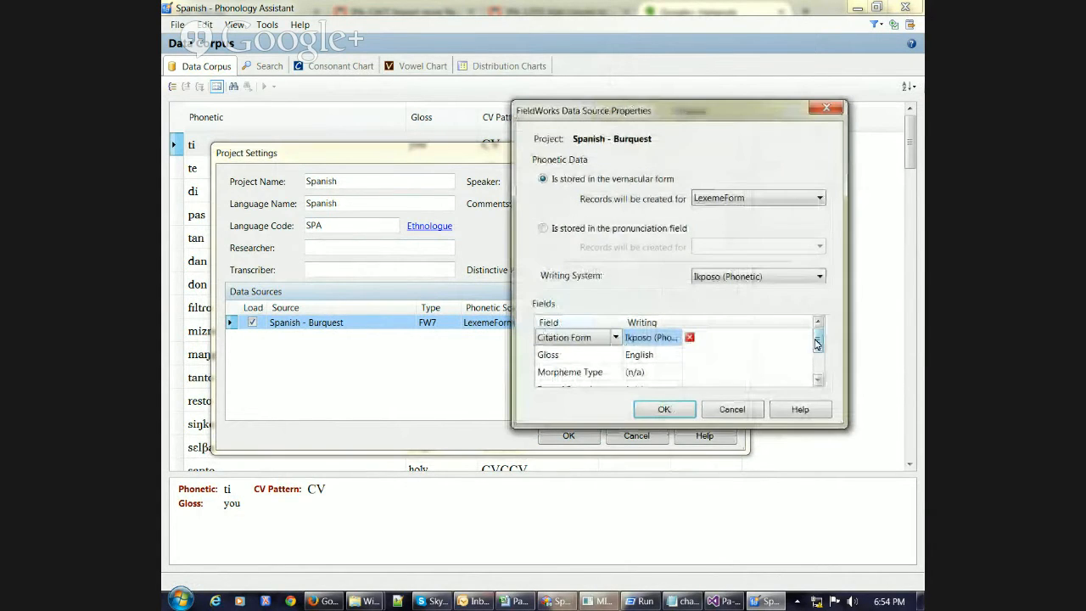
{"action": "left_click_drag", "start_coordinate": [816, 343], "coordinate": [816, 365]}
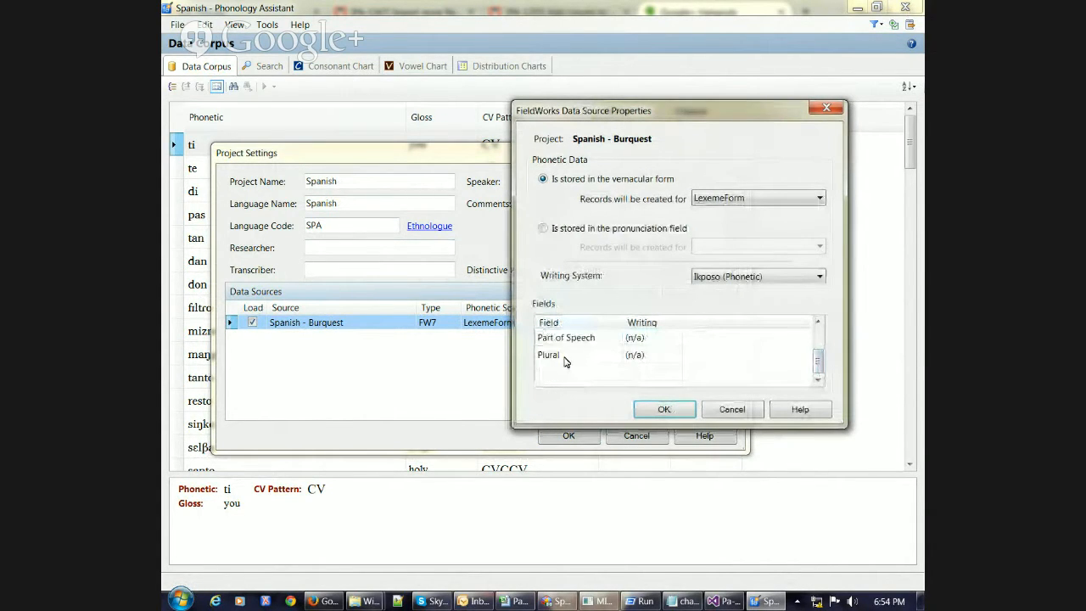
{"action": "left_click", "coordinate": [565, 359]}
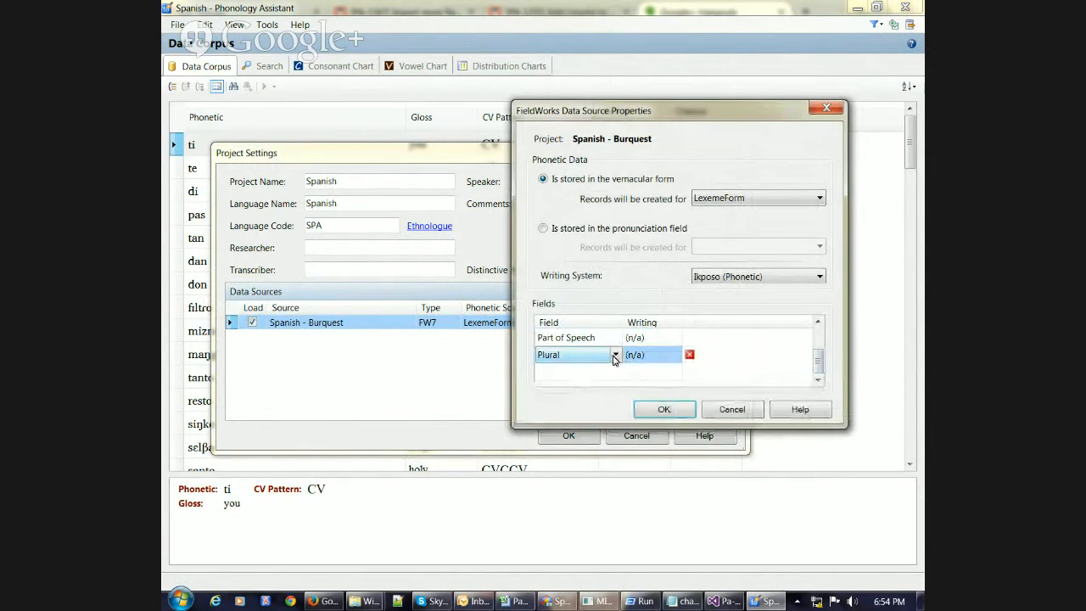
{"action": "left_click", "coordinate": [616, 357]}
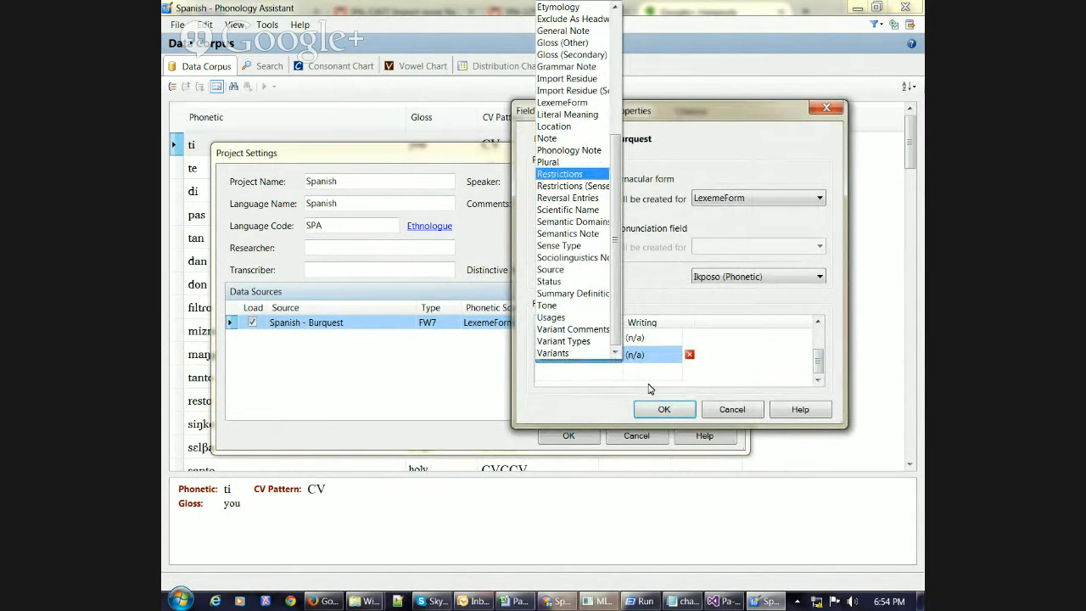
{"action": "left_click", "coordinate": [664, 409]}
{"action": "left_click", "coordinate": [664, 408]}
{"action": "left_click", "coordinate": [569, 436]}
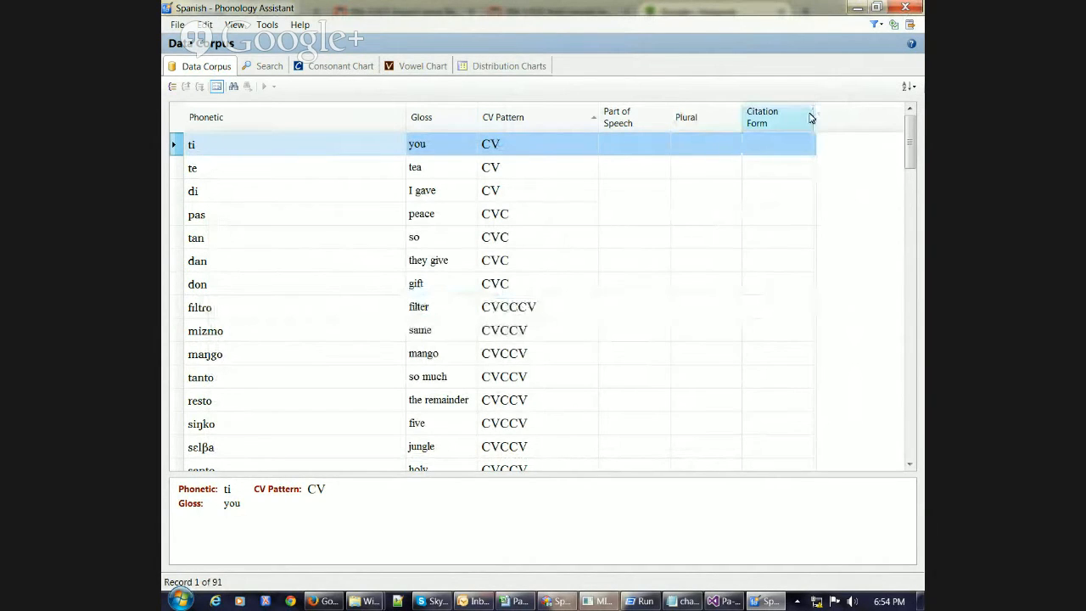
Sort the data corpus by Plural and select the gato record at the end of the list
{"action": "left_click", "coordinate": [717, 117]}
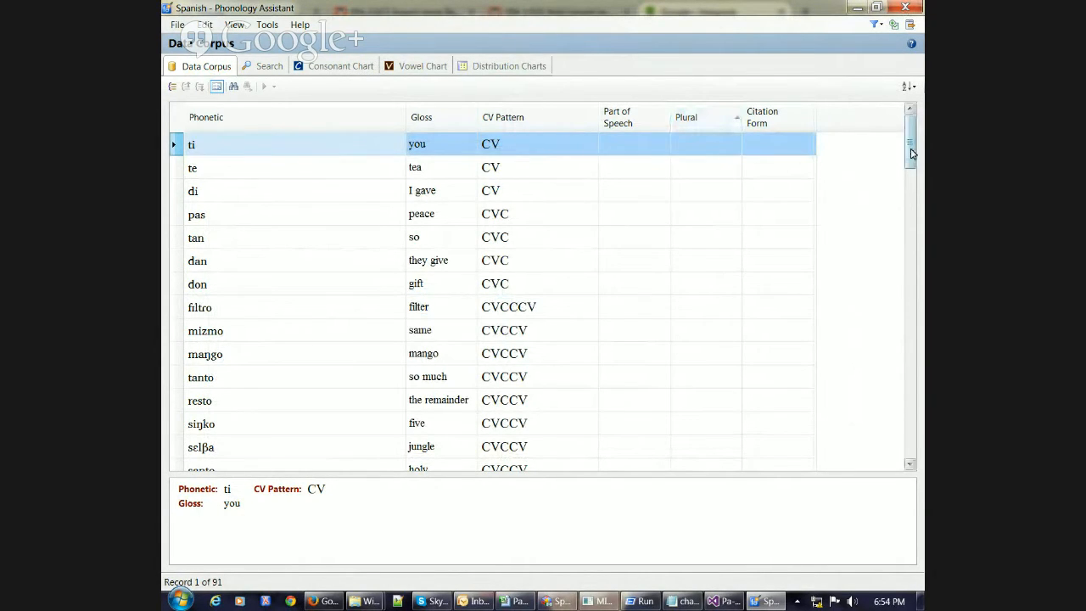
{"action": "left_click_drag", "start_coordinate": [909, 153], "coordinate": [916, 441]}
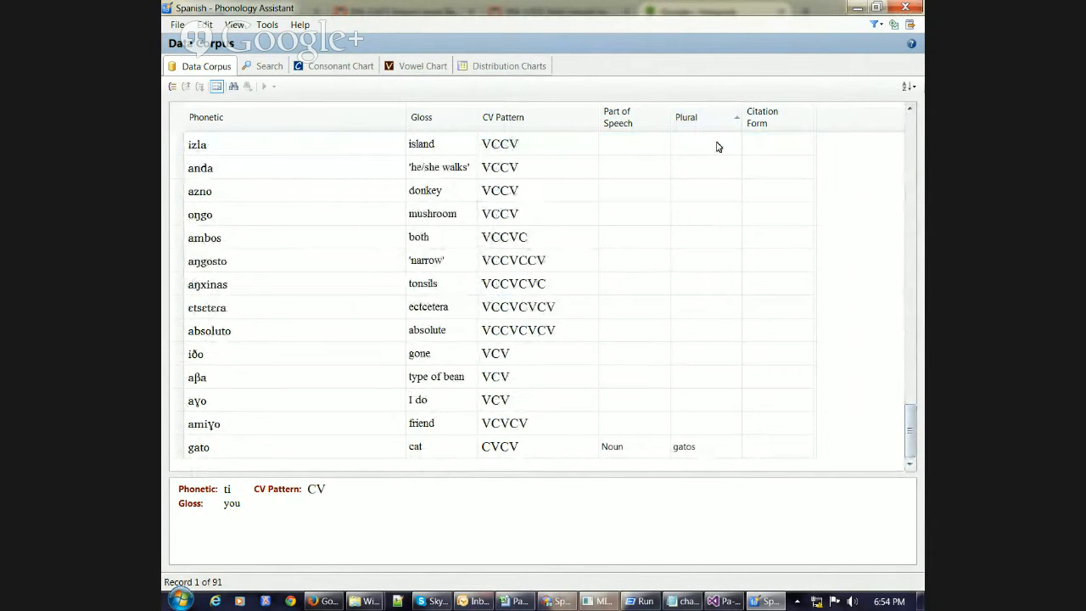
{"action": "left_click", "coordinate": [700, 448]}
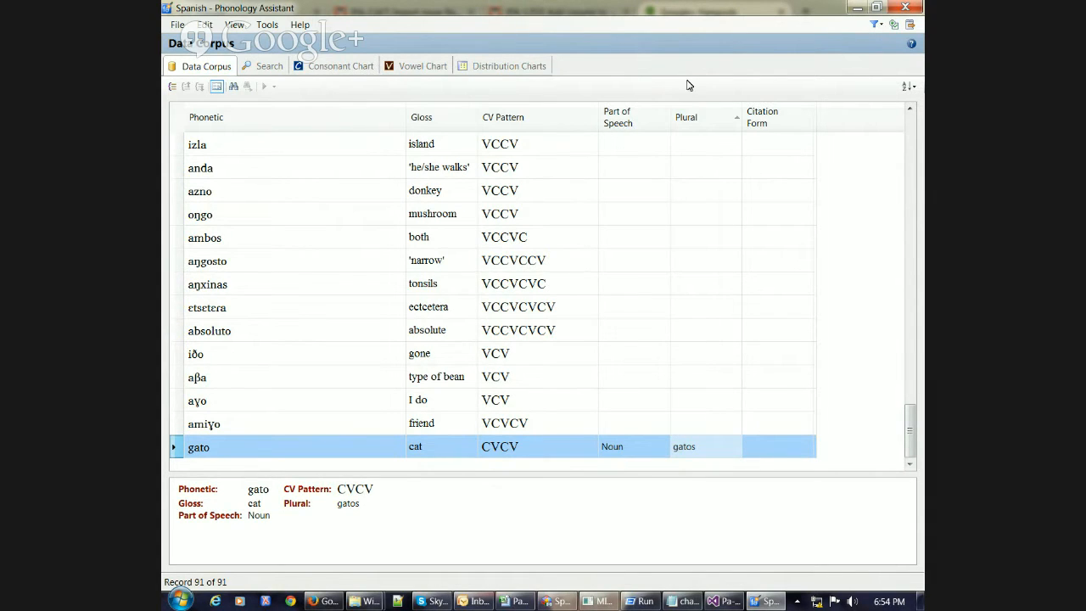
Remove the Plural column from the word list display options and apply the change
{"action": "left_click", "coordinate": [256, 28]}
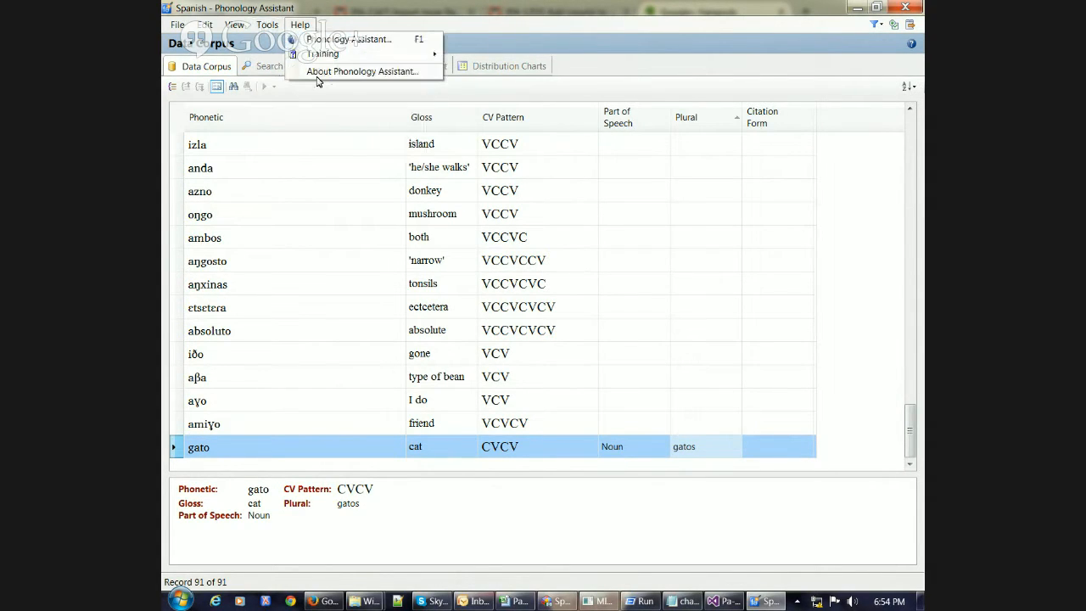
{"action": "left_click", "coordinate": [278, 152]}
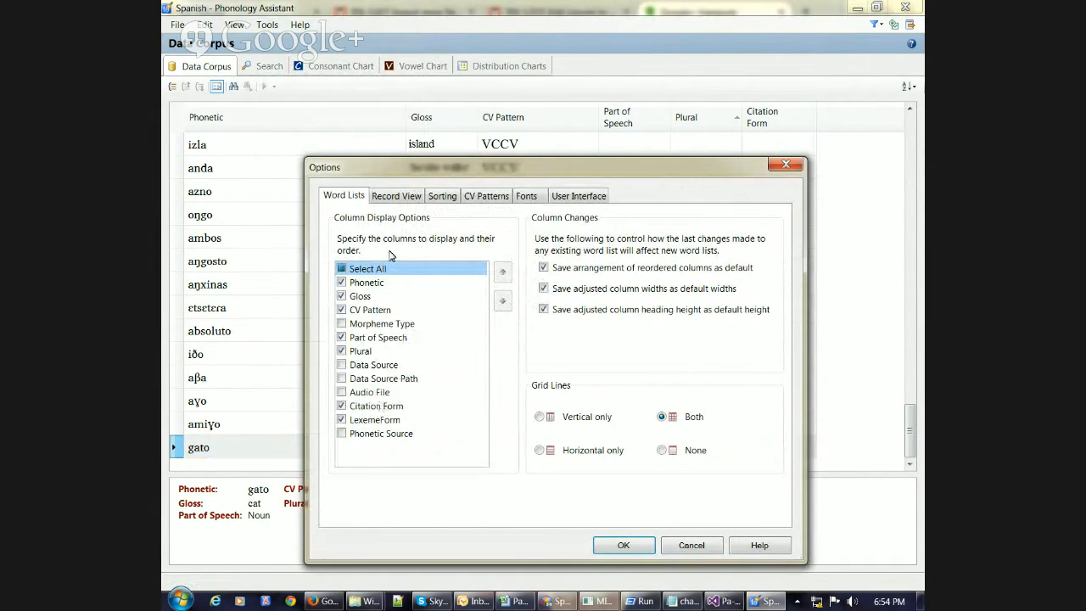
{"action": "left_click", "coordinate": [341, 351]}
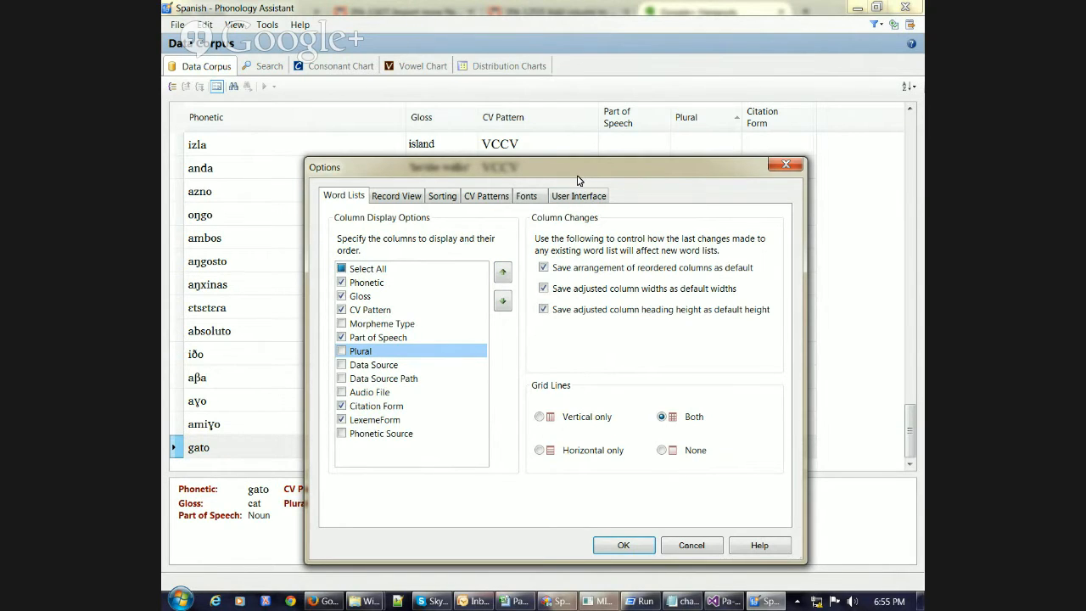
{"action": "left_click", "coordinate": [619, 545]}
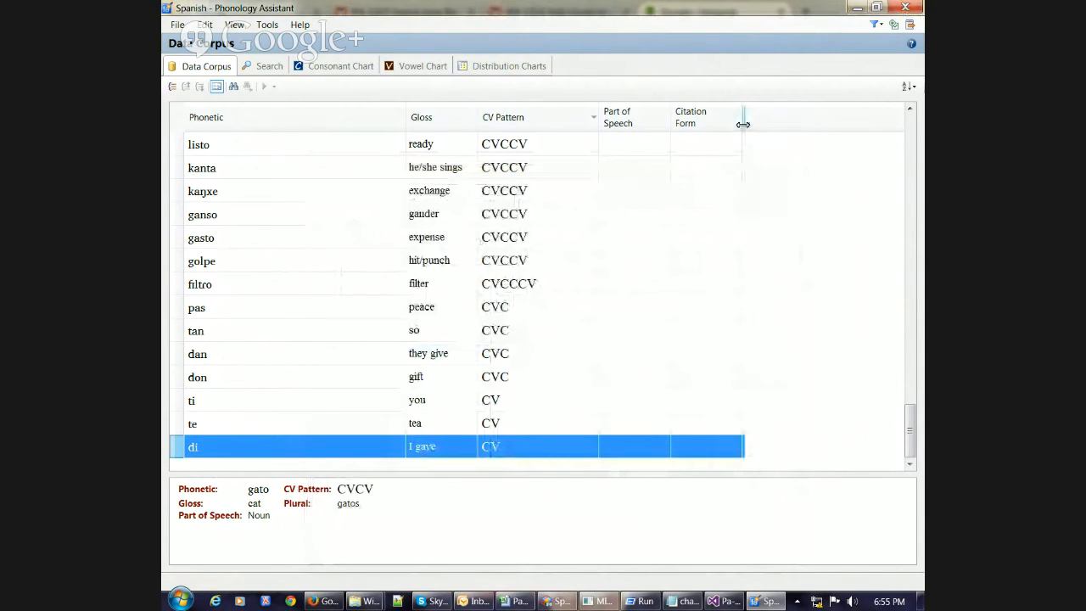
Turn the Plural column back on in the word list display options and apply the change
{"action": "left_click", "coordinate": [267, 24]}
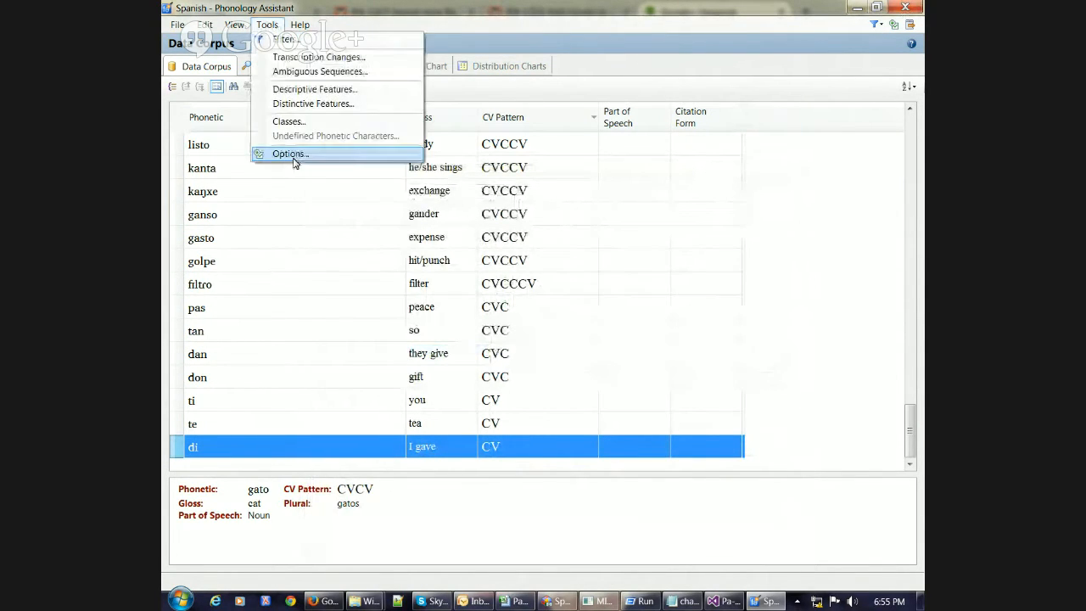
{"action": "left_click", "coordinate": [288, 155]}
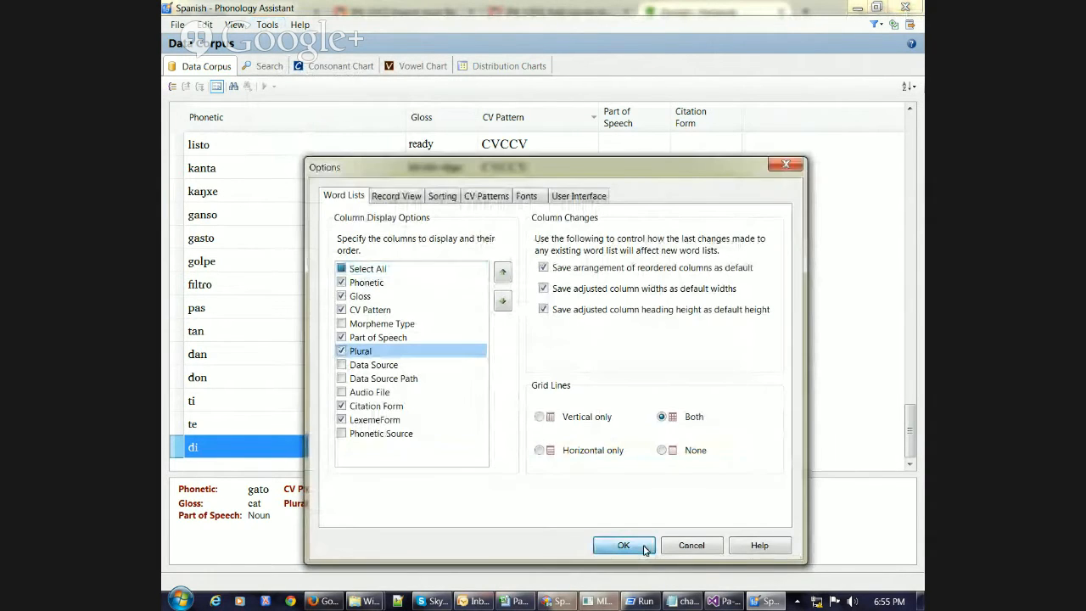
{"action": "left_click", "coordinate": [623, 545]}
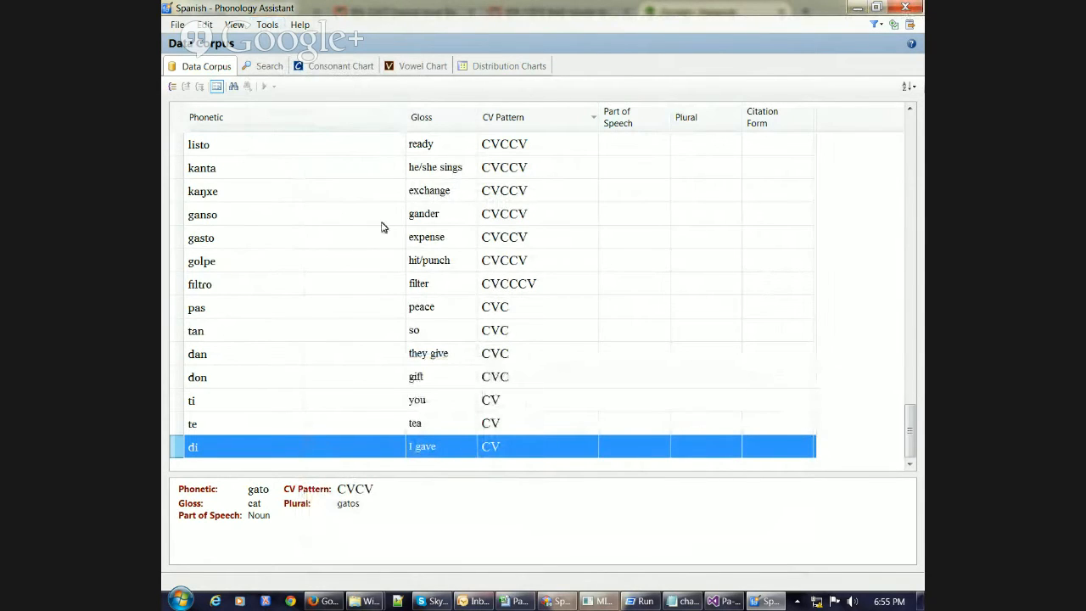
Start a new project and add the Ikposo project as a FieldWorks 7.0 or later data source
{"action": "left_click", "coordinate": [178, 24]}
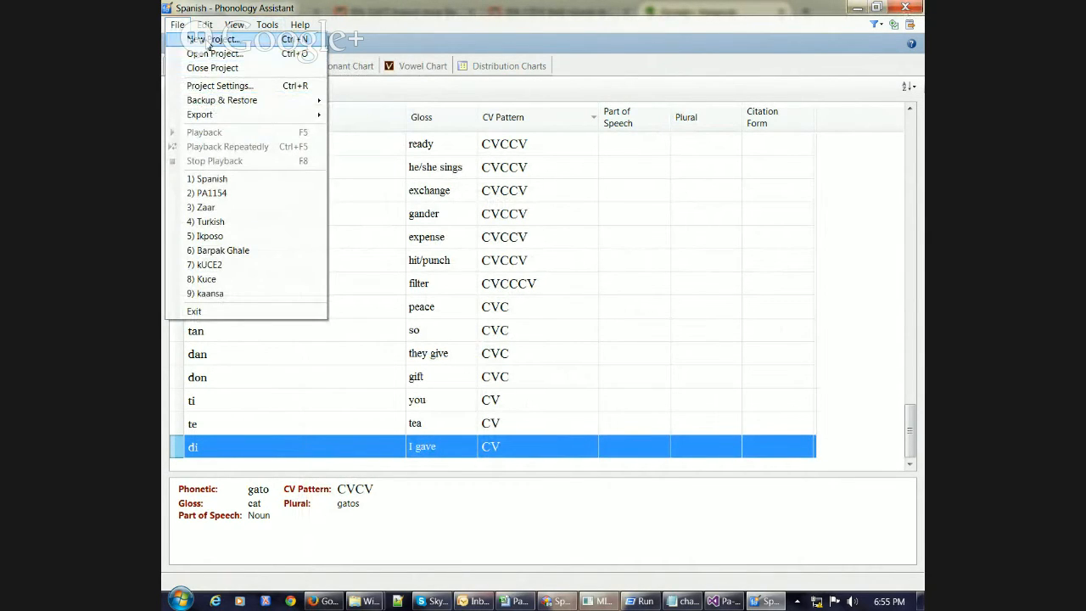
{"action": "left_click", "coordinate": [210, 39]}
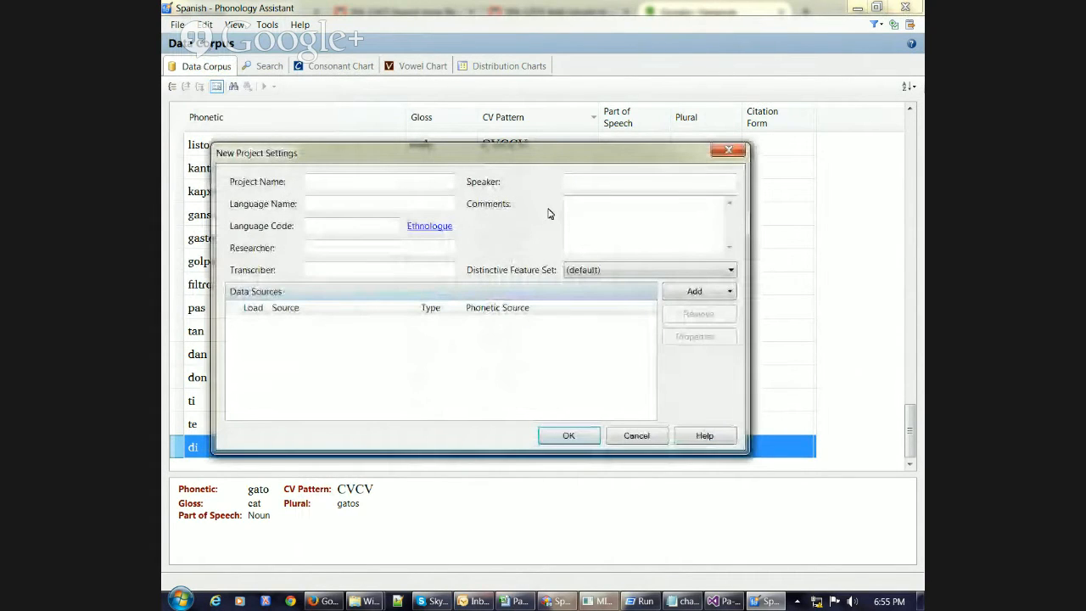
{"action": "left_click", "coordinate": [729, 293]}
{"action": "mouse_move", "coordinate": [736, 329]}
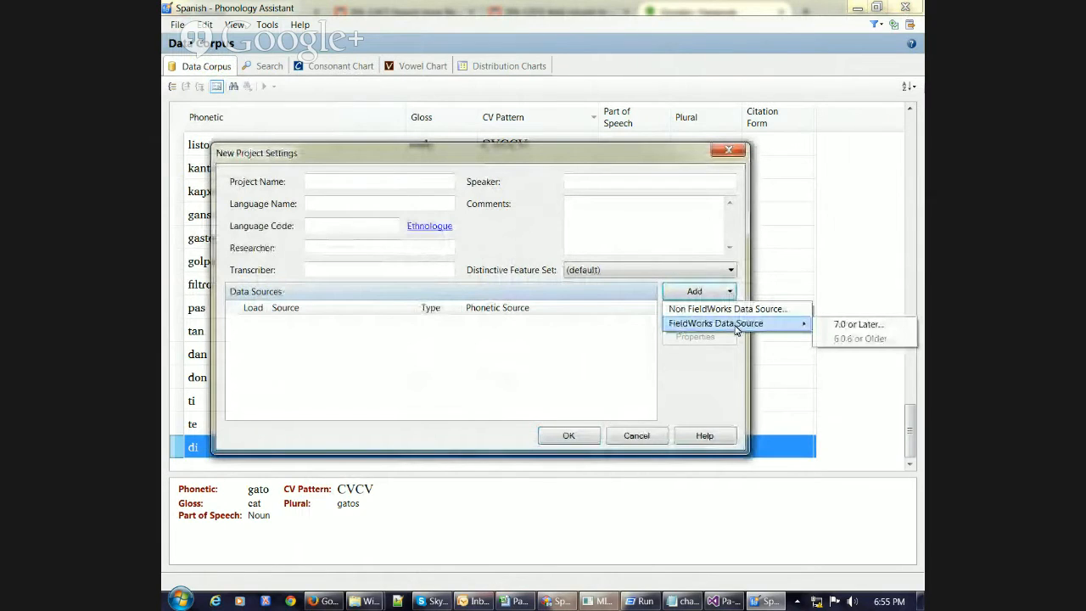
{"action": "left_click", "coordinate": [827, 326]}
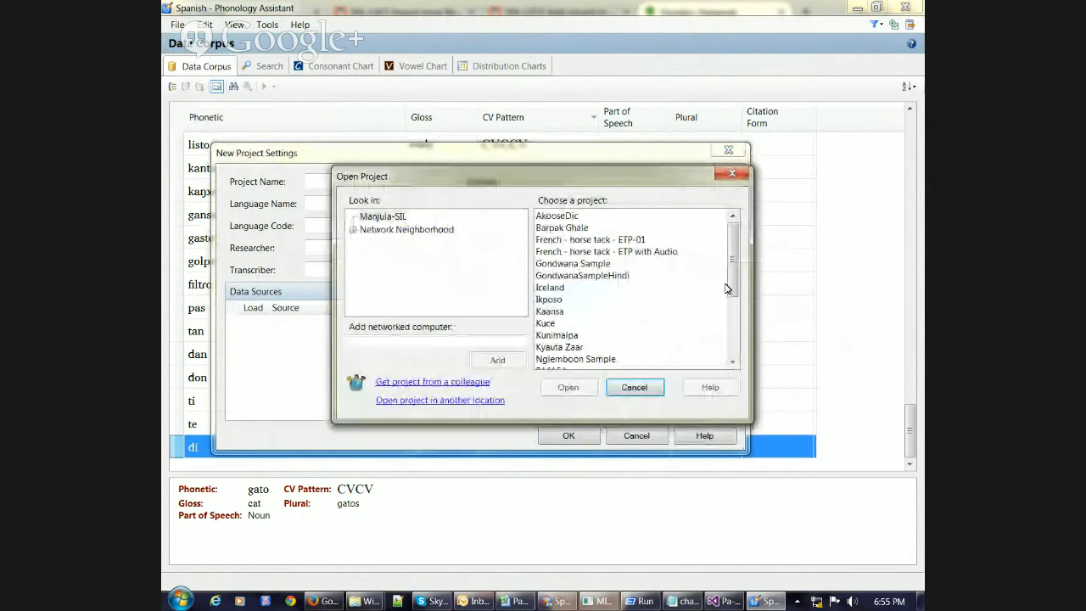
{"action": "left_click", "coordinate": [558, 300]}
{"action": "left_click", "coordinate": [574, 387]}
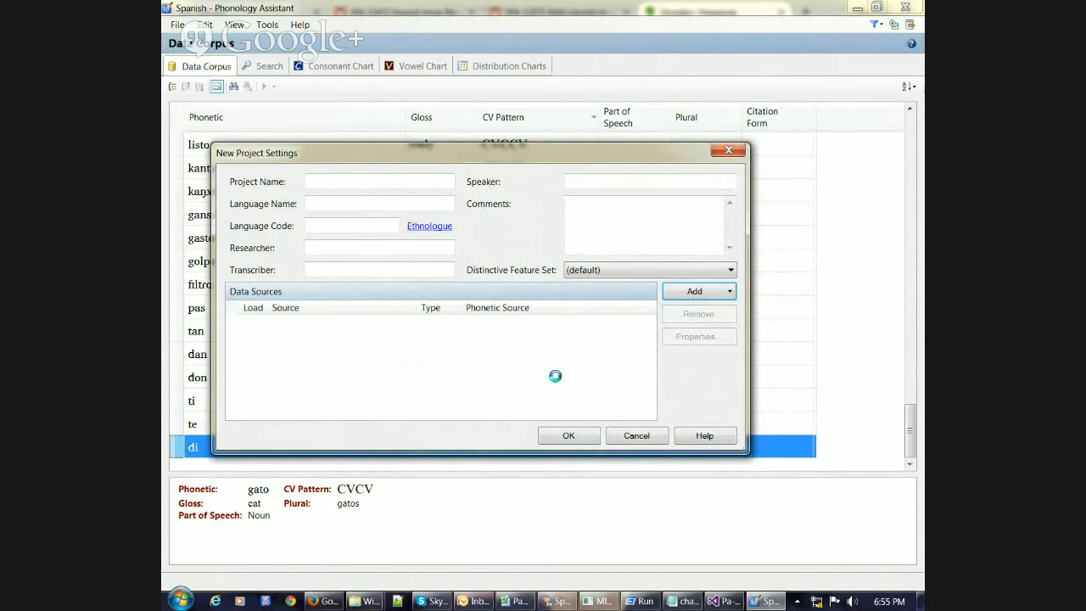
Enter Ikposo as the project name and language name, and IKP as the language code
{"action": "left_click", "coordinate": [359, 181]}
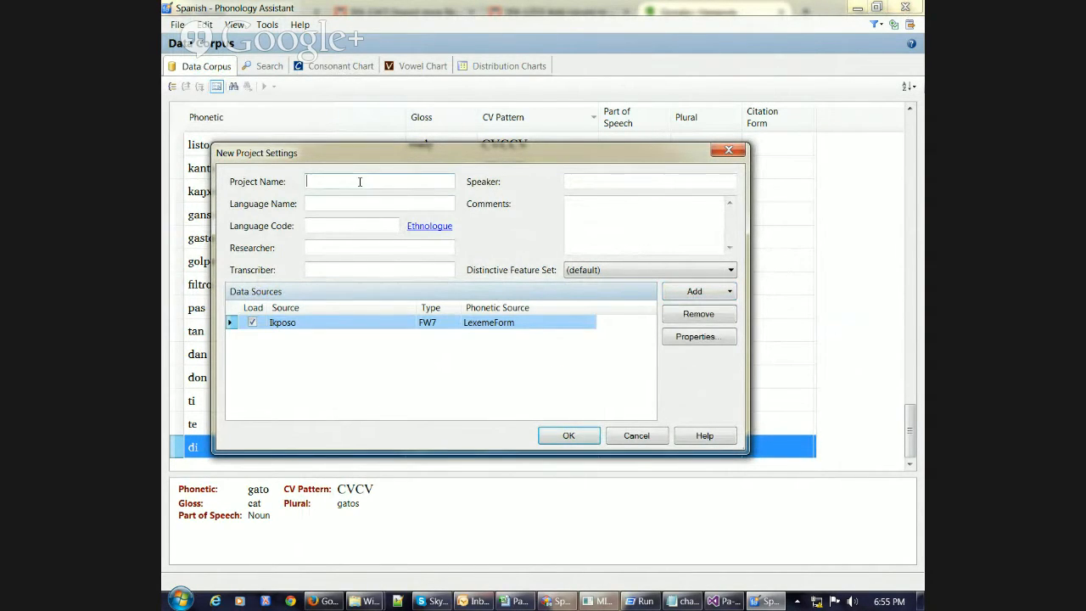
{"action": "type", "text": "Ikposo"}
{"action": "left_click", "coordinate": [360, 198]}
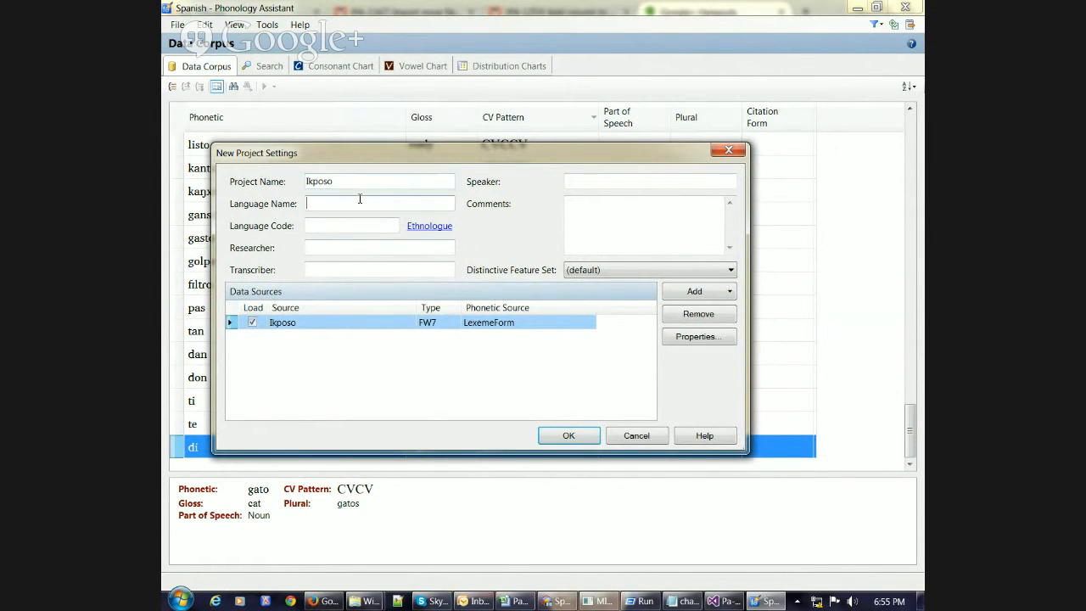
{"action": "type", "text": "Ikposo"}
{"action": "left_click", "coordinate": [348, 230]}
{"action": "type", "text": "IKP"}
Create the new project, load it, and dismiss the list of undefined phonetic characters
{"action": "left_click", "coordinate": [584, 436]}
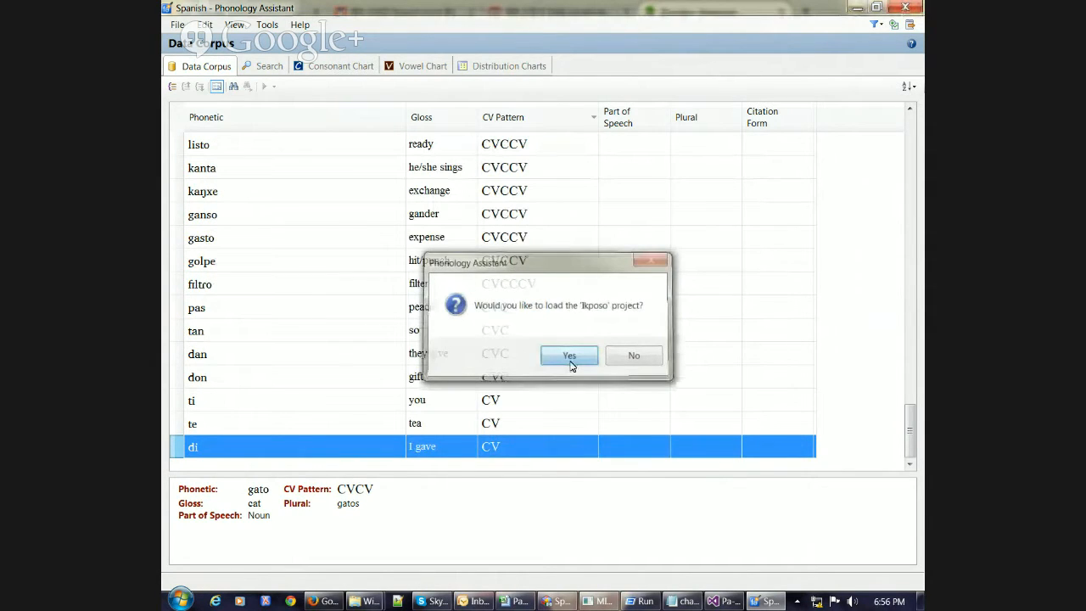
{"action": "left_click", "coordinate": [570, 356]}
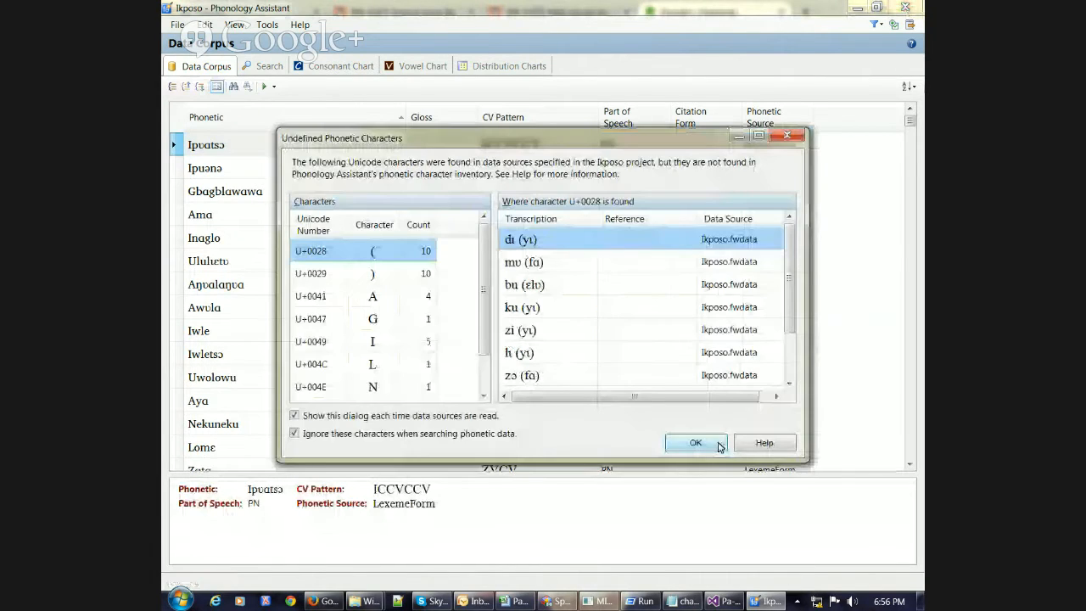
{"action": "left_click", "coordinate": [709, 444]}
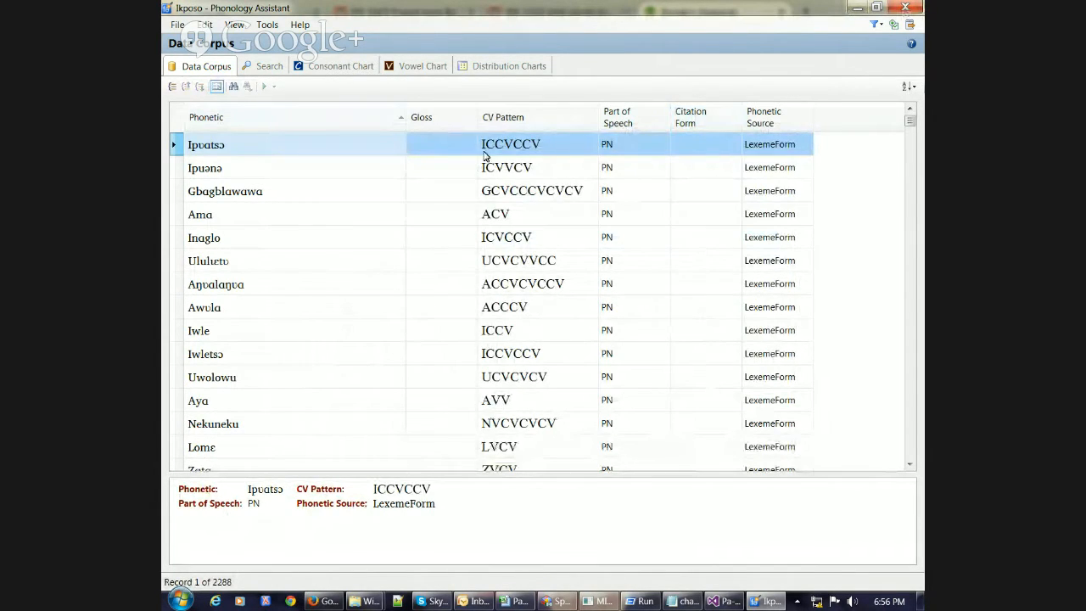
From the Ikposo project's settings, add the Surface Tone Temp field to the fields of the Ikposo data source
{"action": "left_click", "coordinate": [177, 24]}
{"action": "left_click", "coordinate": [223, 89]}
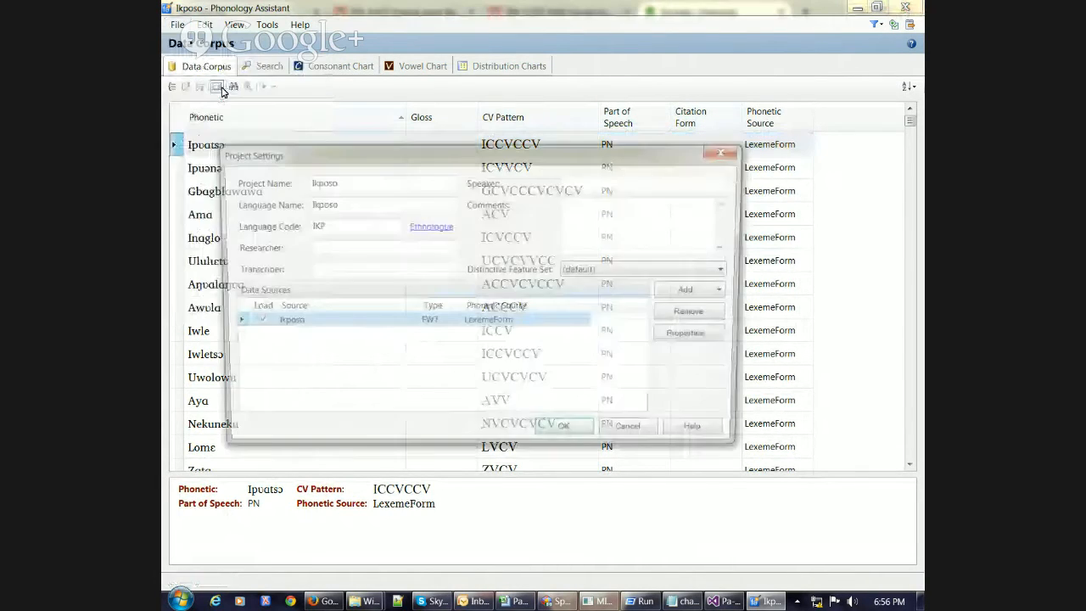
{"action": "left_click", "coordinate": [684, 338]}
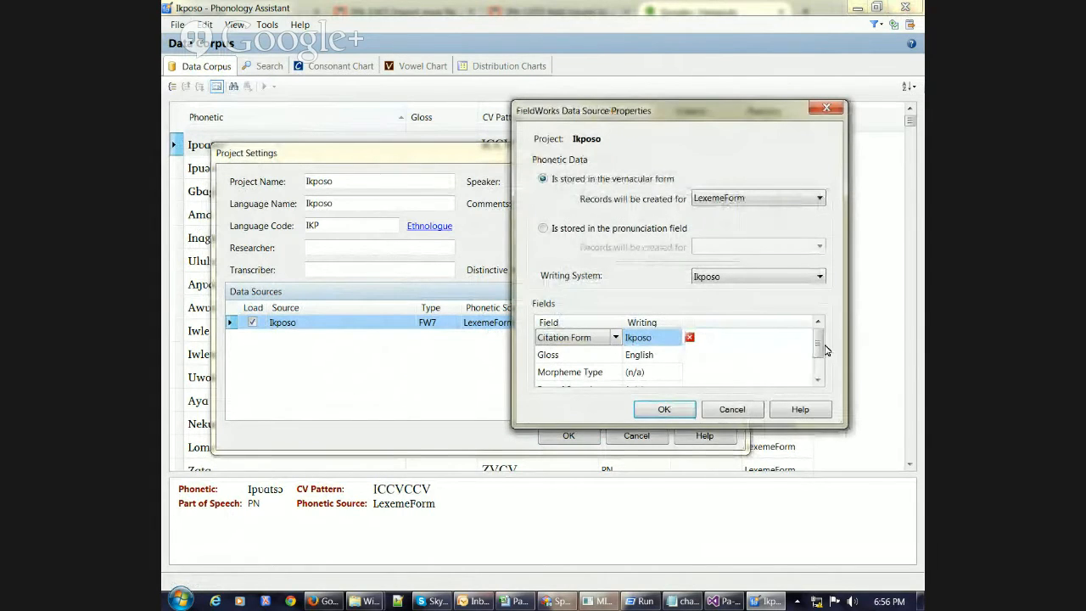
{"action": "scroll", "coordinate": [601, 376], "scroll_direction": "down", "scroll_amount": 1}
{"action": "left_click", "coordinate": [600, 374]}
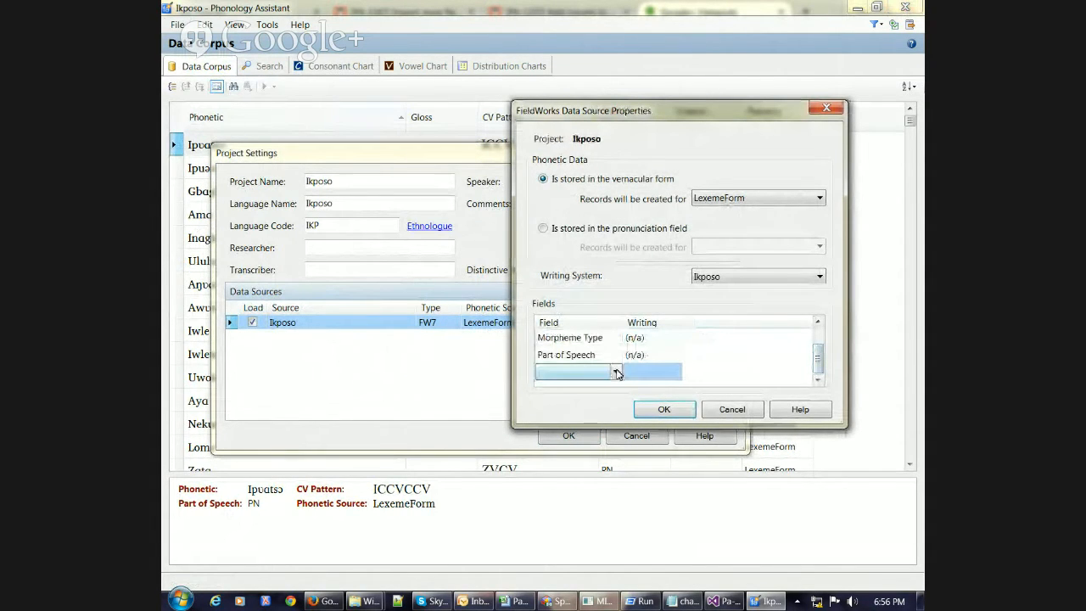
{"action": "left_click", "coordinate": [616, 372]}
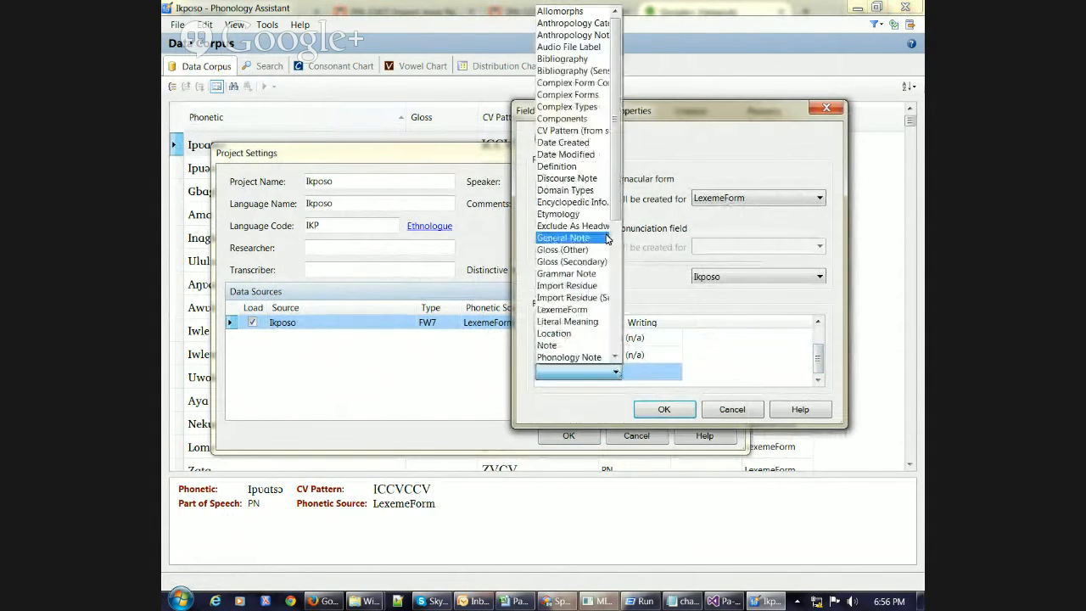
{"action": "left_click_drag", "start_coordinate": [616, 193], "coordinate": [615, 325]}
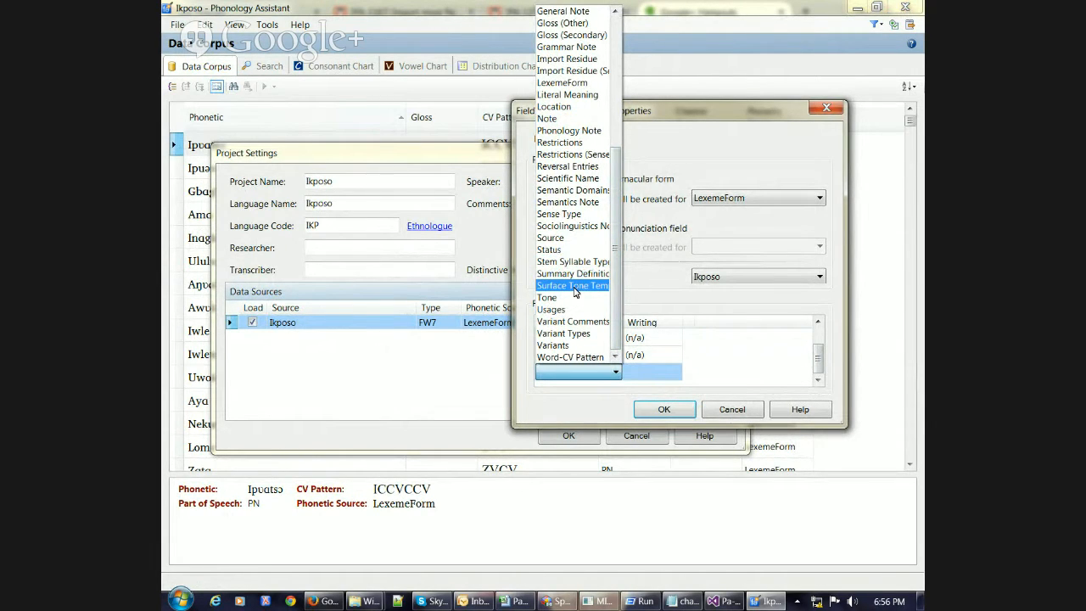
{"action": "left_click", "coordinate": [574, 286]}
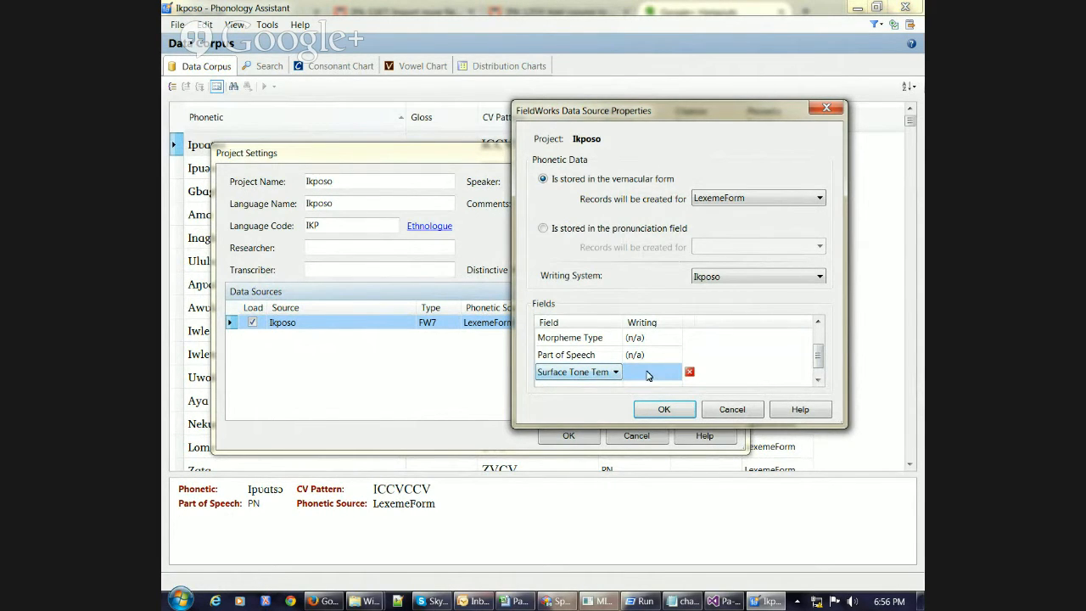
Accept the data source properties, apply the project settings, and dismiss the list of undefined phonetic characters
{"action": "left_click", "coordinate": [664, 409]}
{"action": "left_click", "coordinate": [574, 436]}
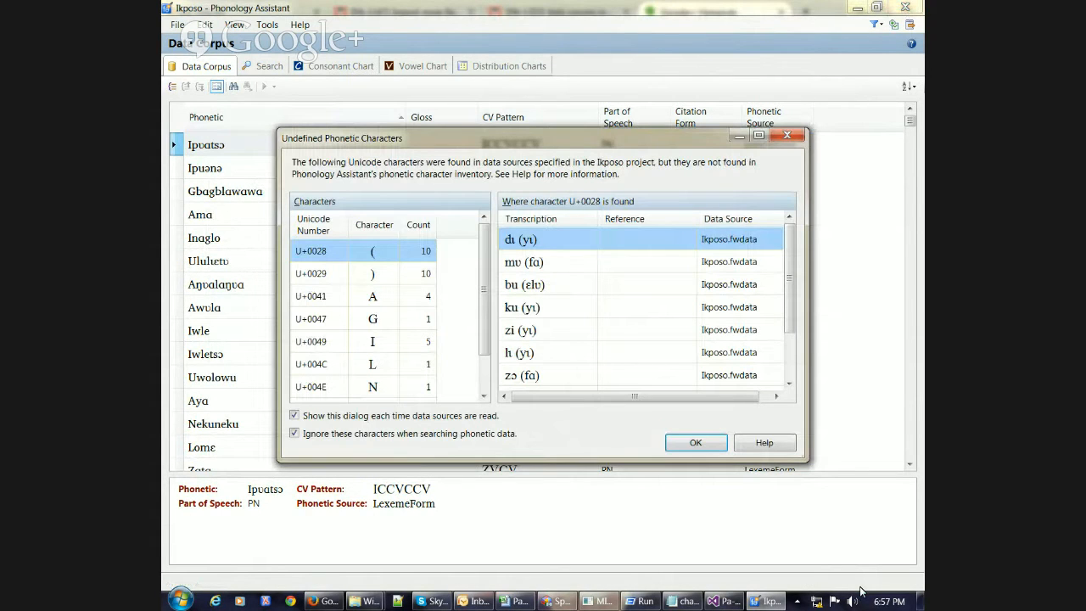
{"action": "left_click", "coordinate": [696, 441]}
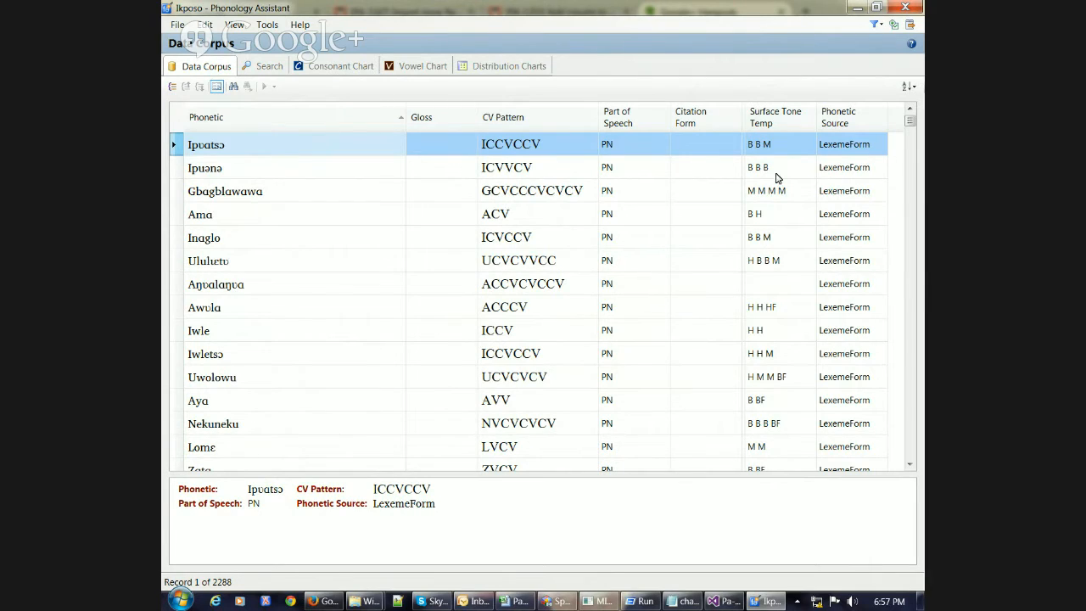
Recheck the Surface Tone Temp entry in the Ikposo data source properties, accept both dialogs, and close the undefined characters list
{"action": "left_click", "coordinate": [179, 24]}
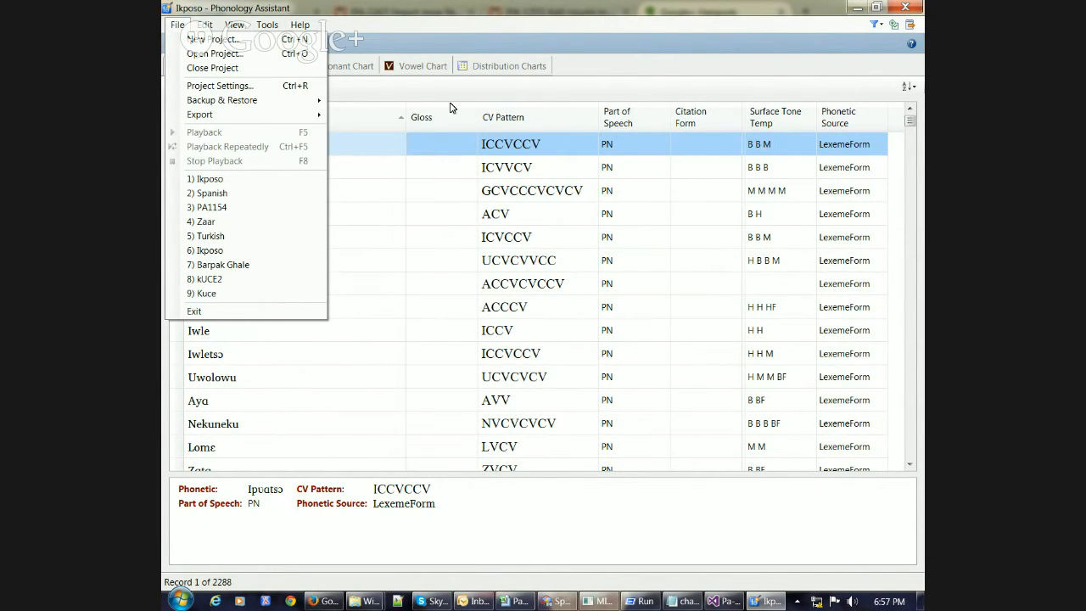
{"action": "left_click", "coordinate": [244, 88]}
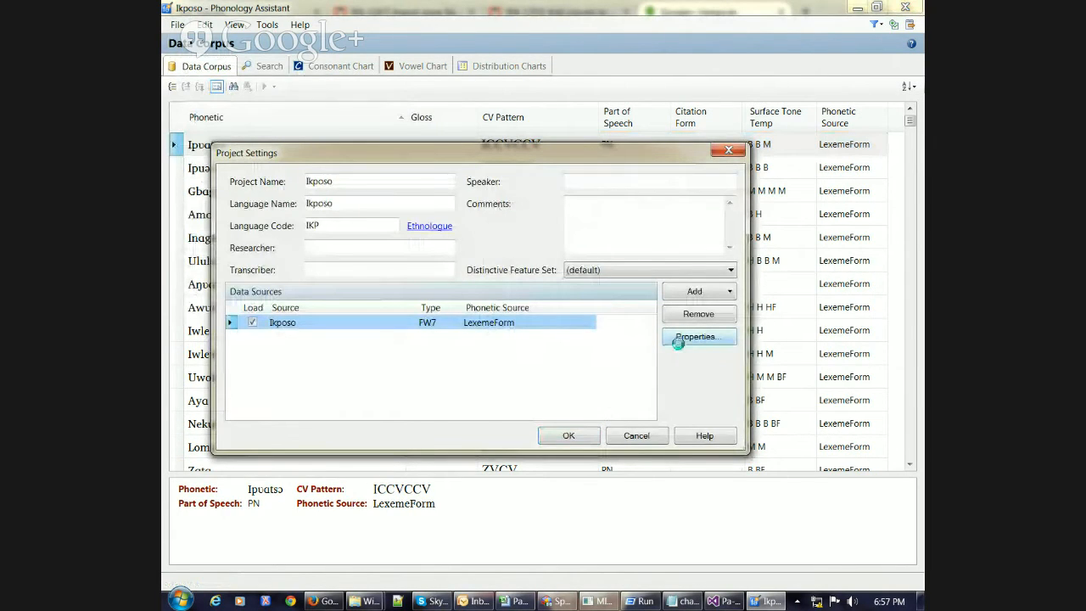
{"action": "left_click", "coordinate": [679, 340]}
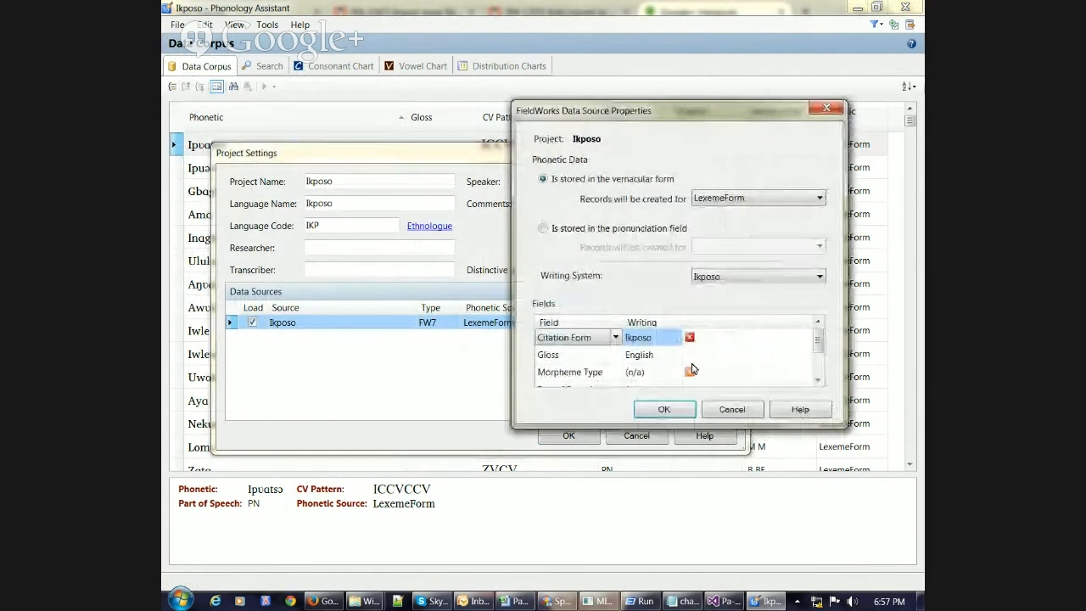
{"action": "scroll", "coordinate": [616, 372], "scroll_direction": "down", "scroll_amount": 3}
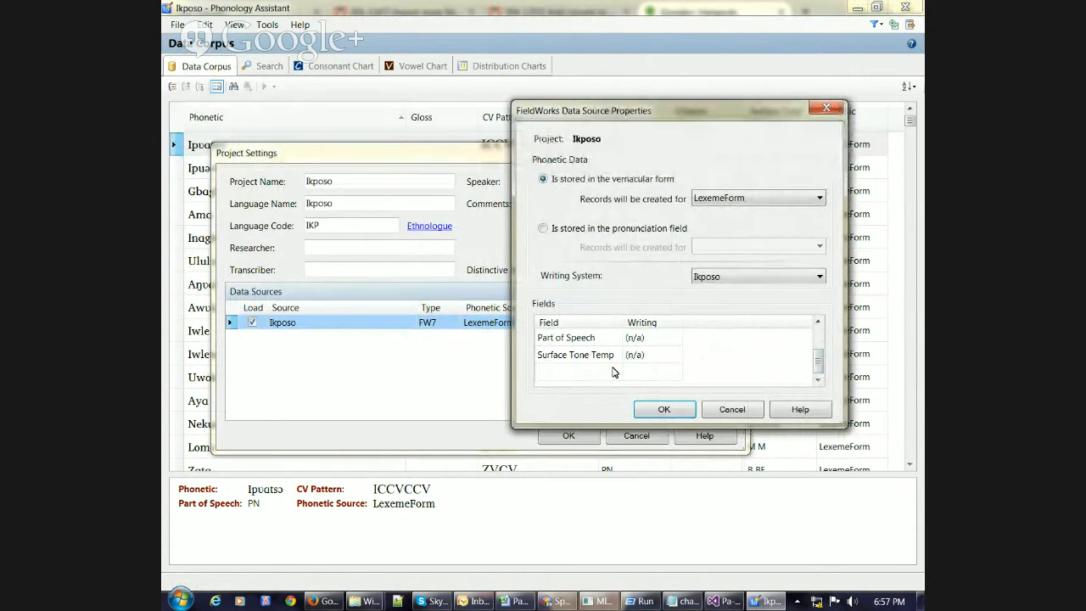
{"action": "left_click", "coordinate": [665, 410]}
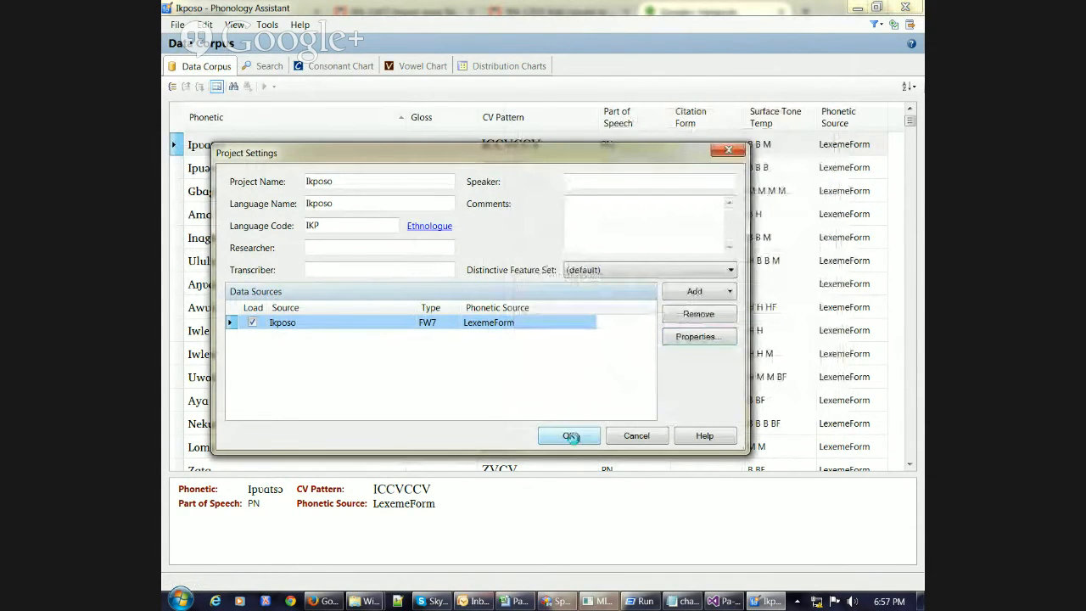
{"action": "left_click", "coordinate": [570, 436]}
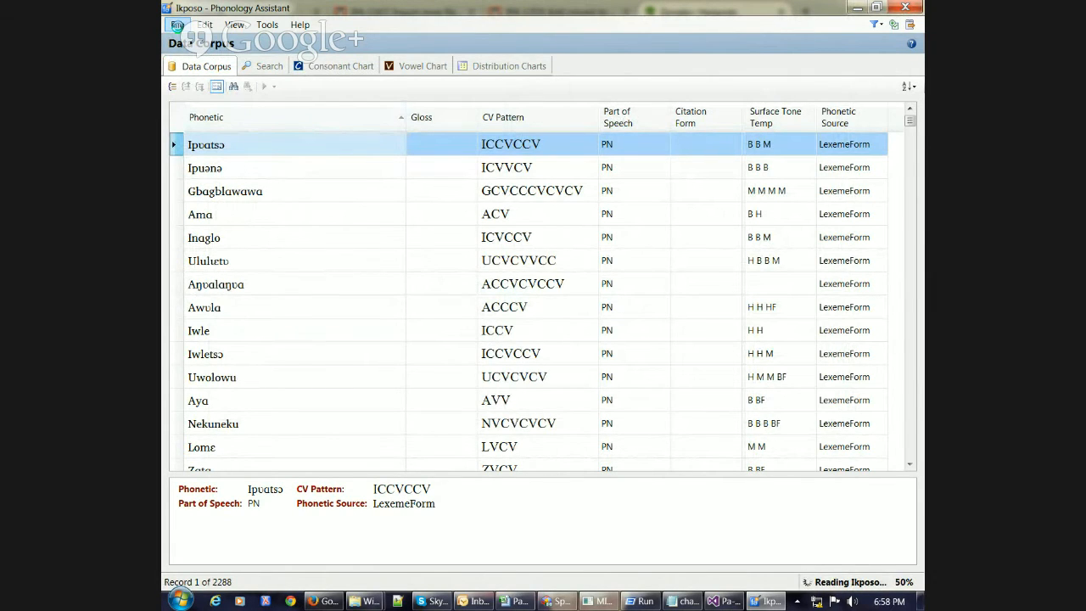
{"action": "left_click", "coordinate": [176, 24]}
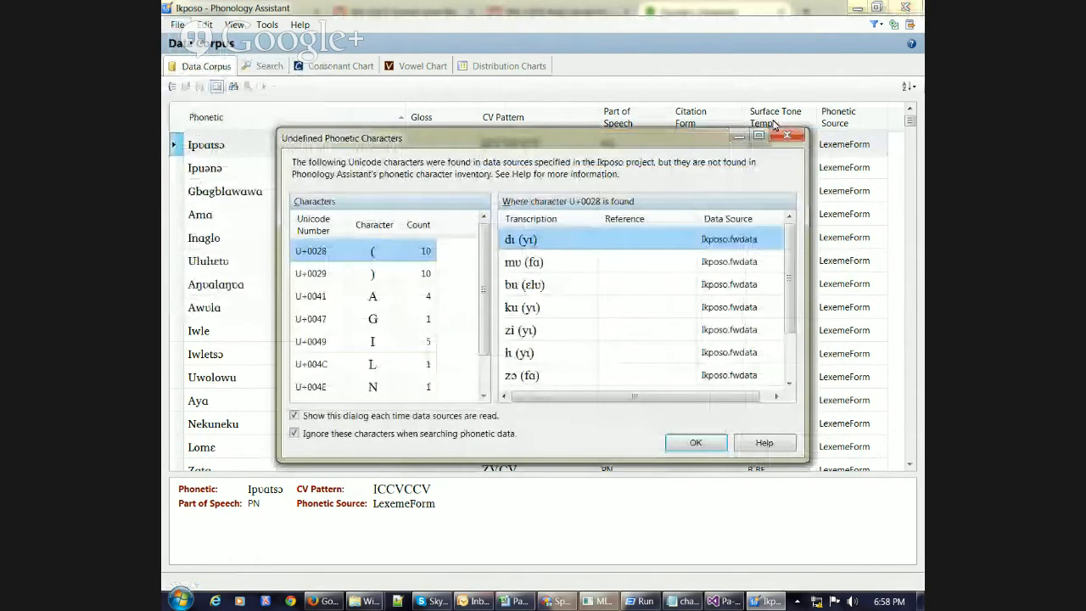
{"action": "left_click", "coordinate": [787, 135]}
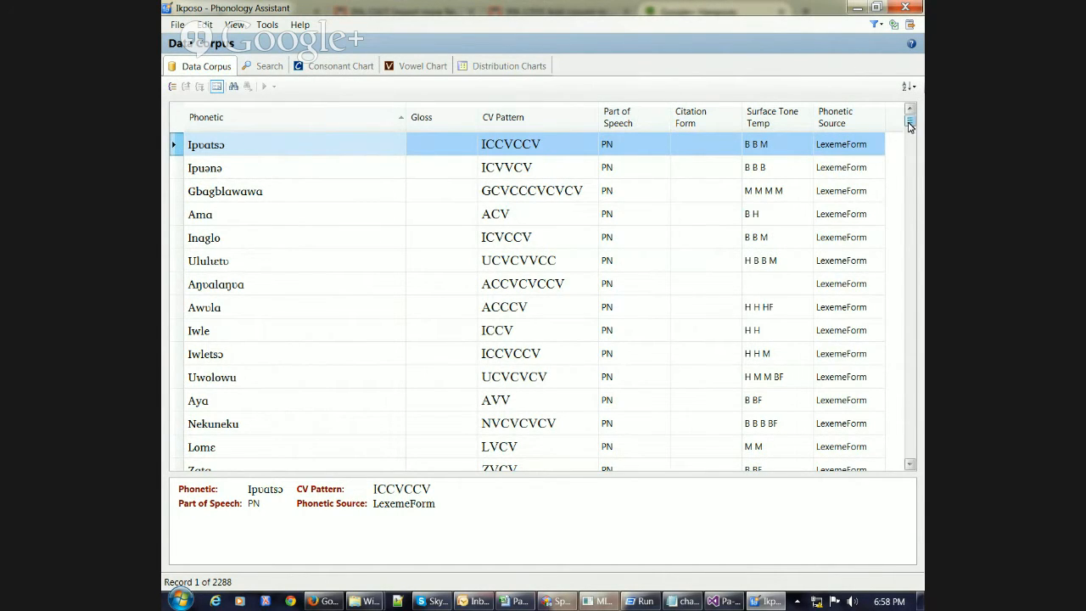
In the project settings, try to add a second Ikposo FieldWorks data source and open its properties
{"action": "left_click", "coordinate": [177, 25]}
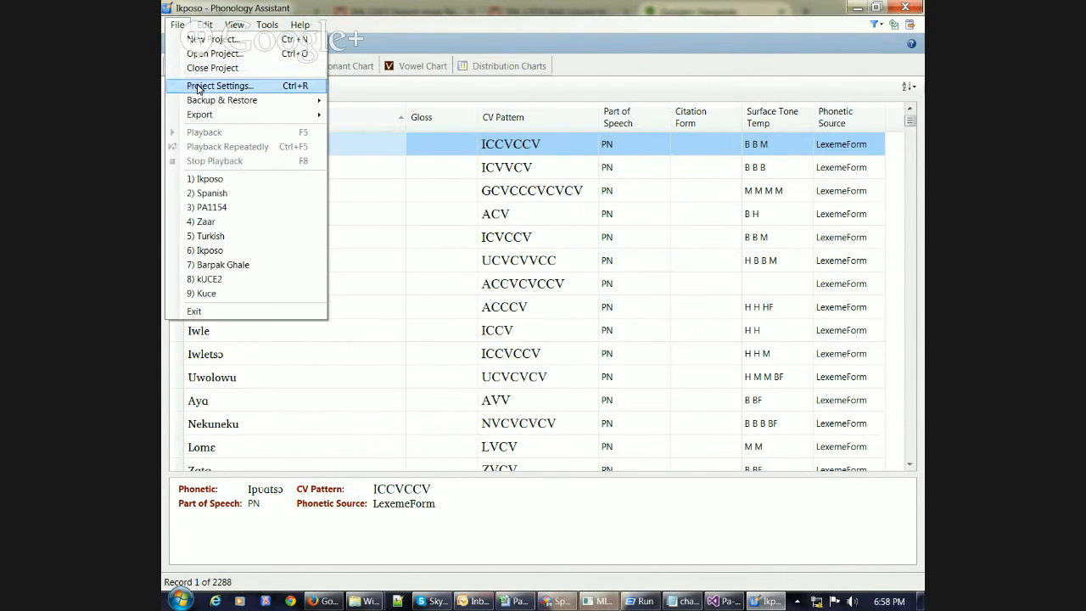
{"action": "left_click", "coordinate": [199, 87]}
{"action": "left_click", "coordinate": [694, 291]}
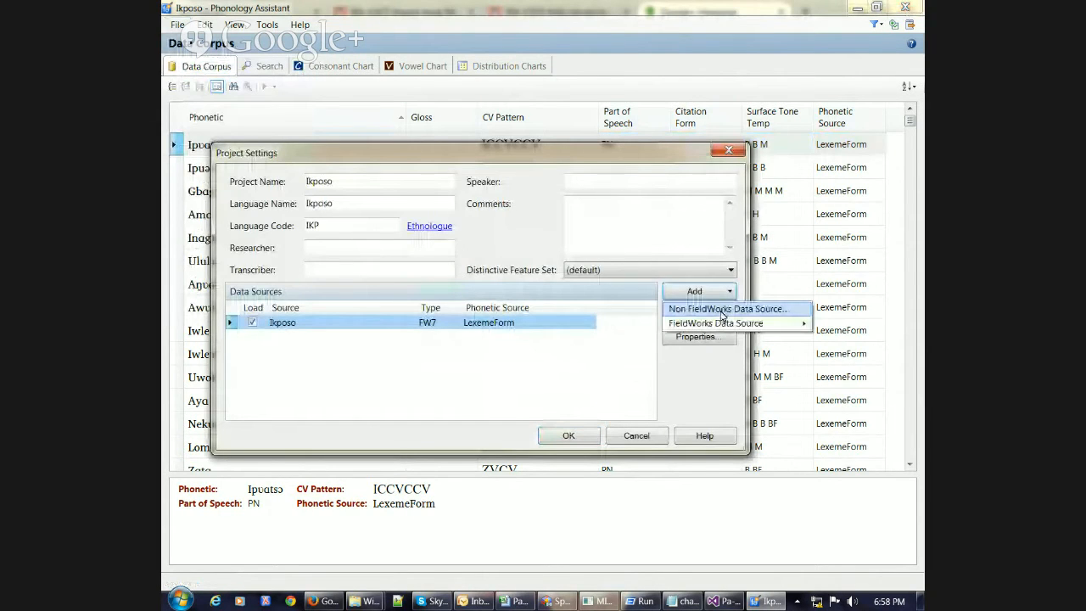
{"action": "mouse_move", "coordinate": [792, 329]}
{"action": "left_click", "coordinate": [857, 324]}
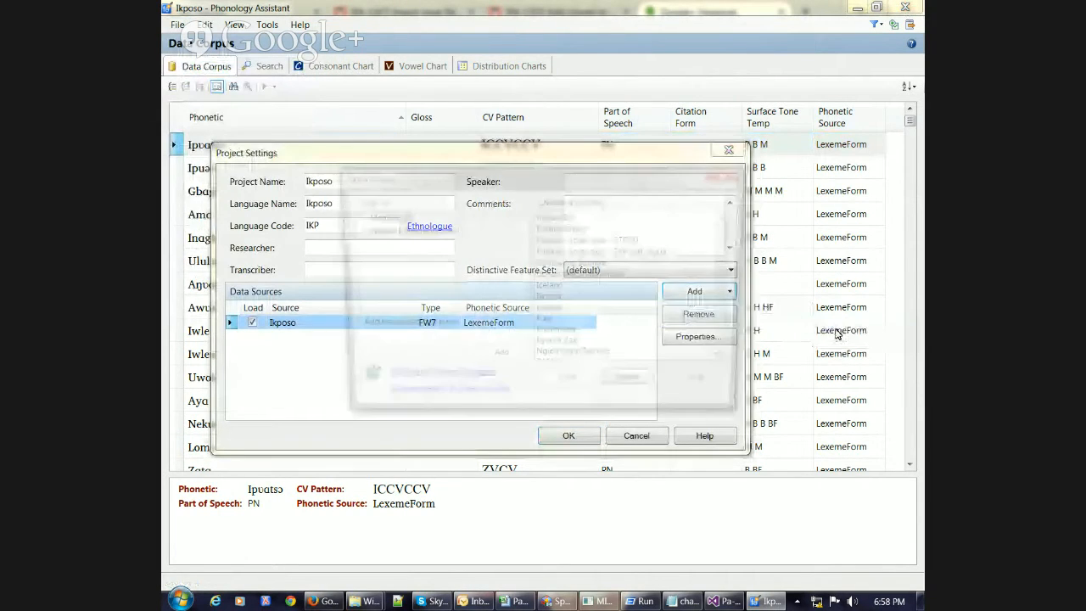
{"action": "left_click", "coordinate": [550, 312]}
{"action": "left_click", "coordinate": [582, 386]}
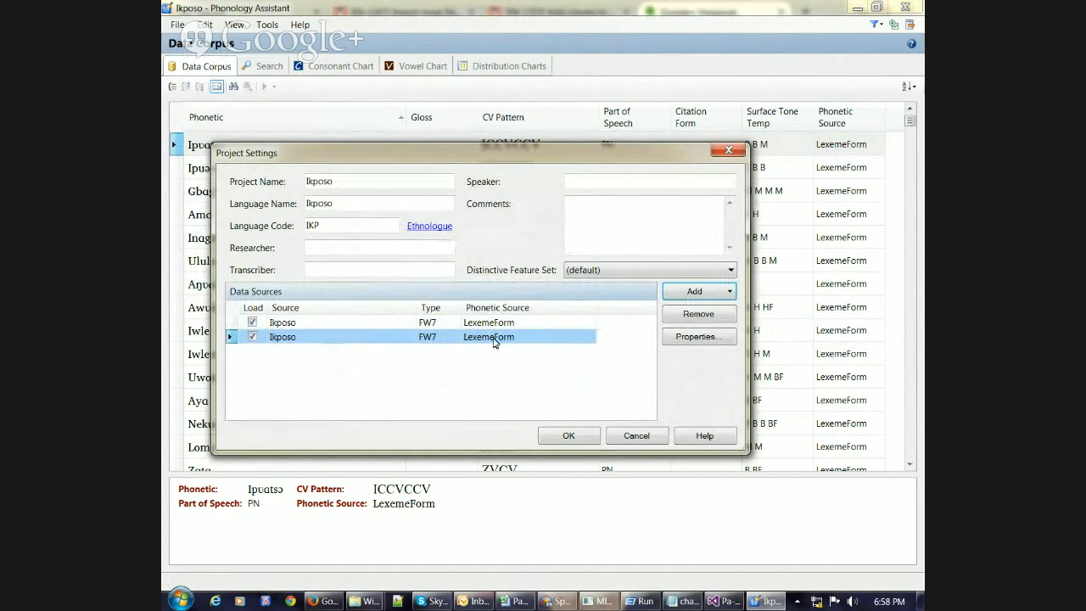
{"action": "left_click", "coordinate": [687, 338]}
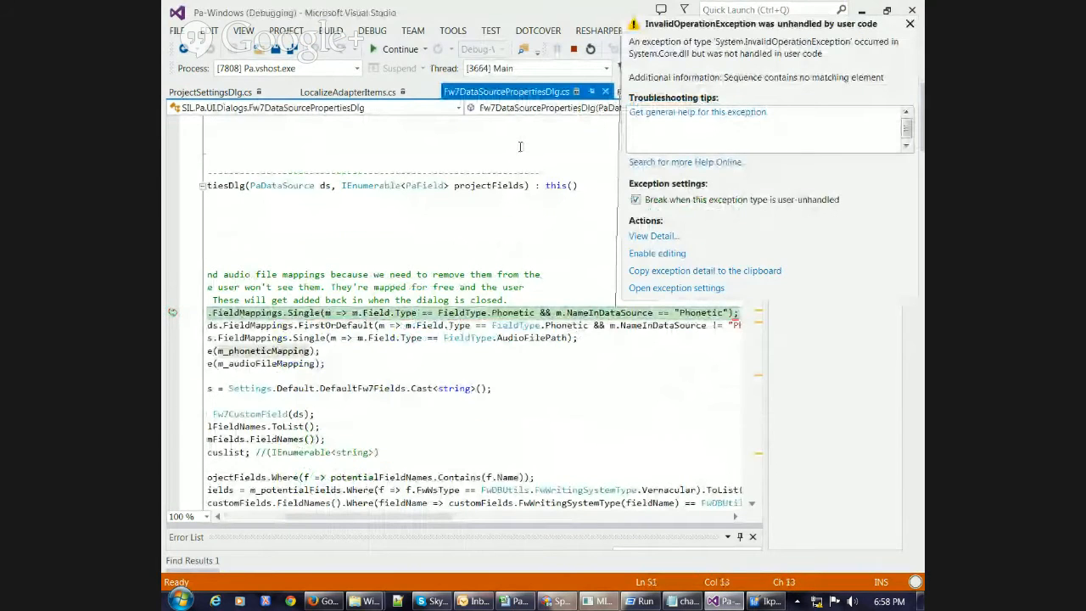
Continue past the debugger exception, exit without reporting the error, and restart Phonology Assistant from Visual Studio
{"action": "left_click", "coordinate": [386, 54]}
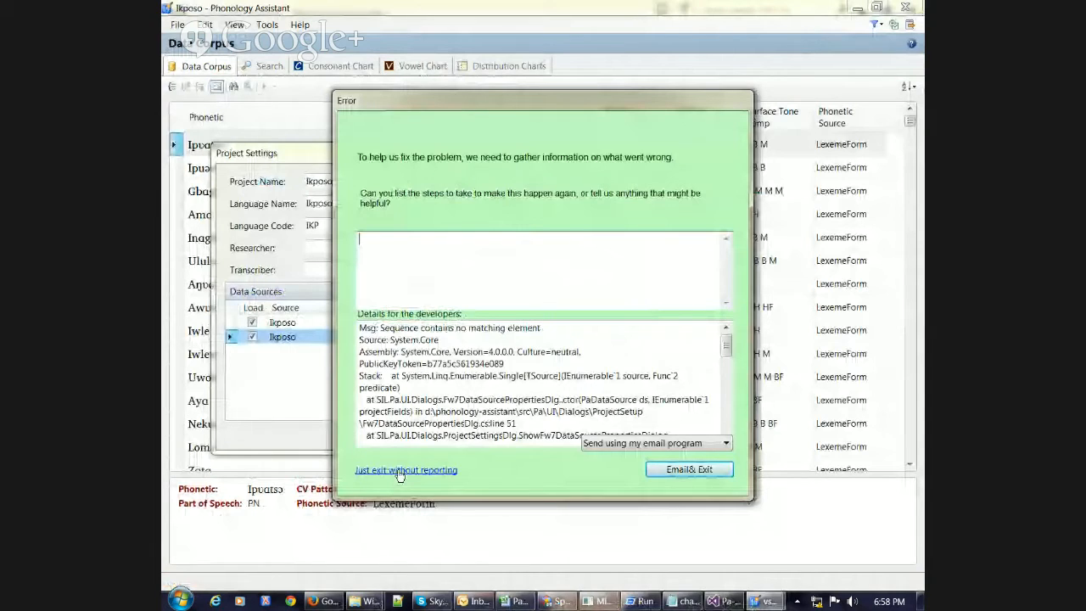
{"action": "left_click", "coordinate": [399, 471]}
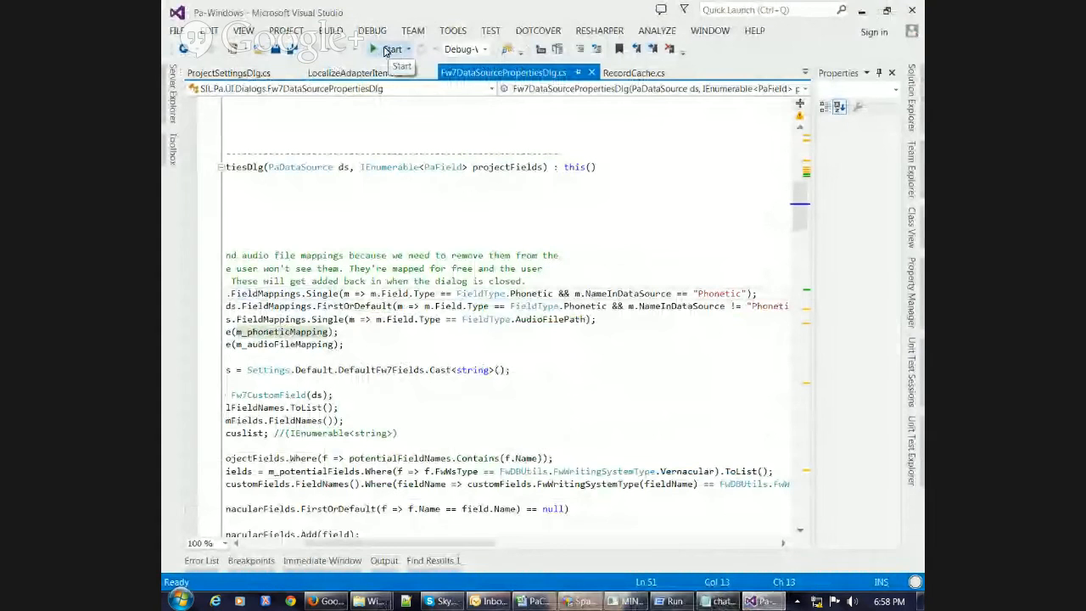
{"action": "left_click", "coordinate": [386, 50]}
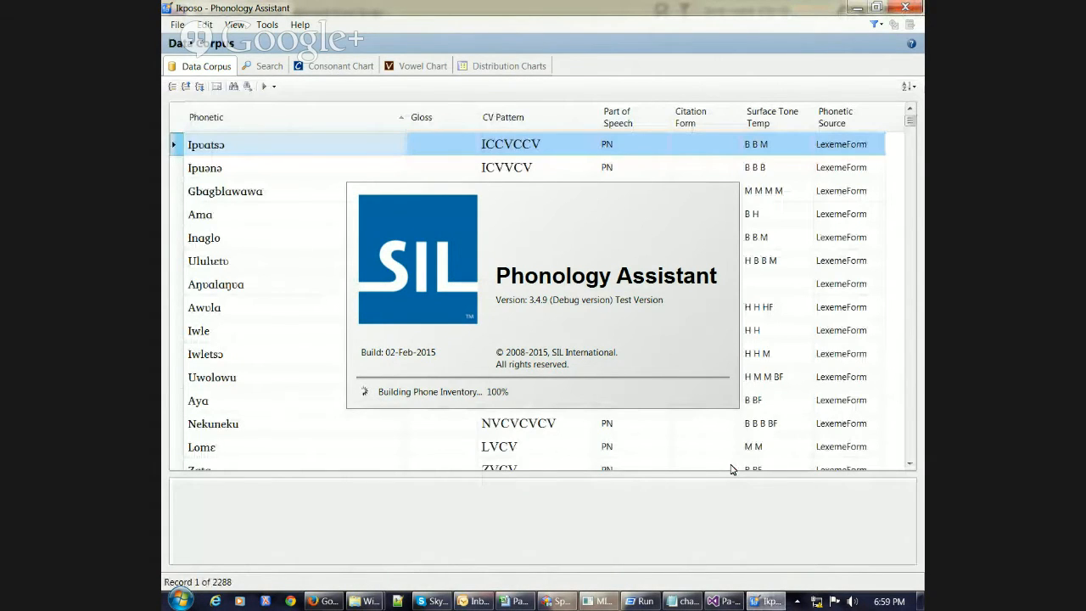
Check the existing Ikposo data source's properties from the project settings and cancel without changes
{"action": "left_click", "coordinate": [177, 25]}
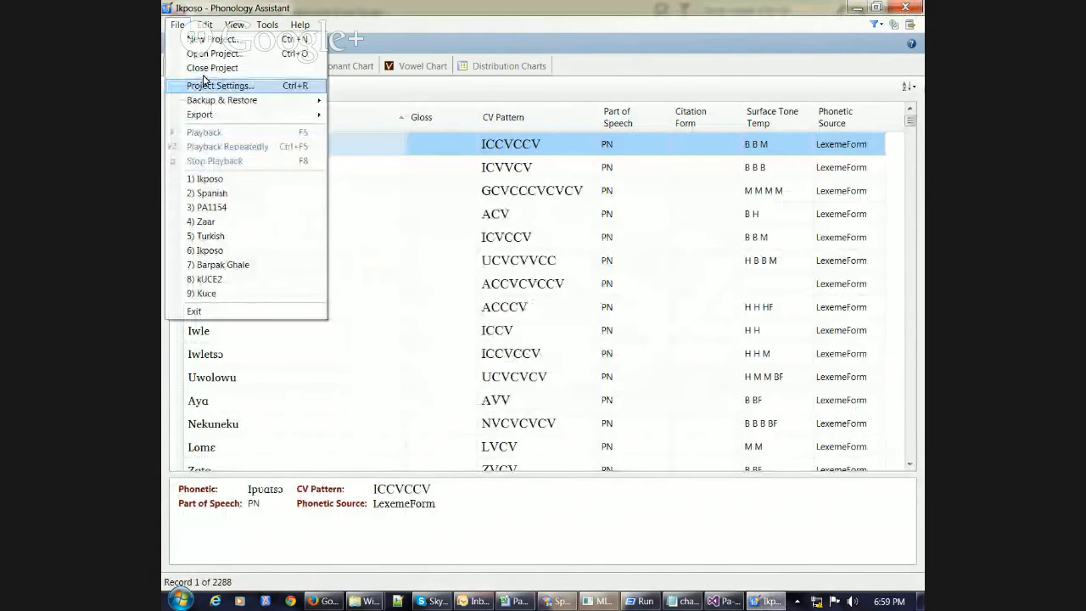
{"action": "left_click", "coordinate": [205, 84]}
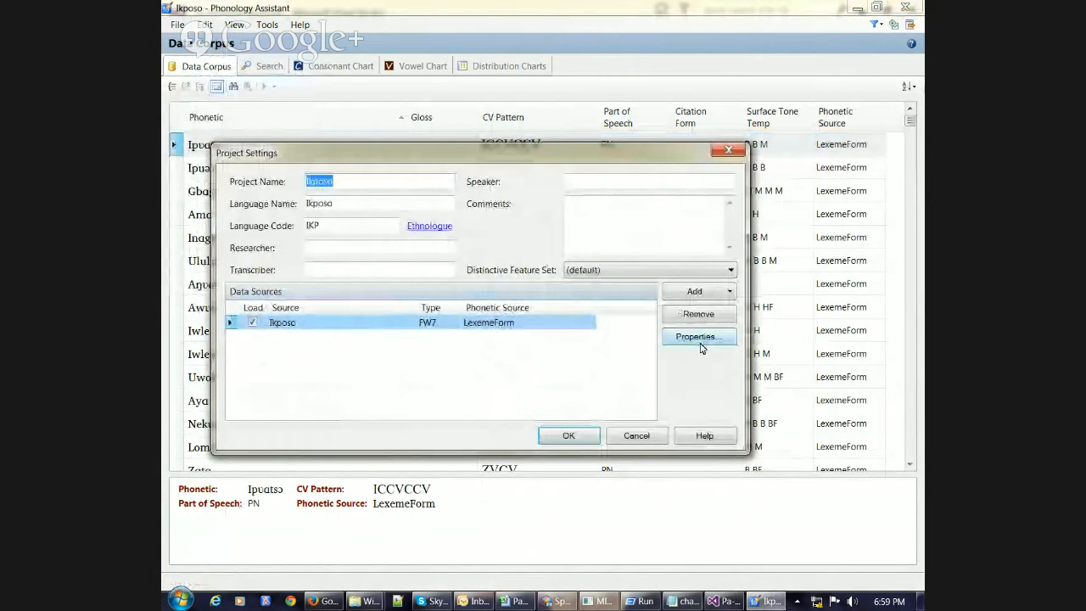
{"action": "left_click", "coordinate": [699, 338]}
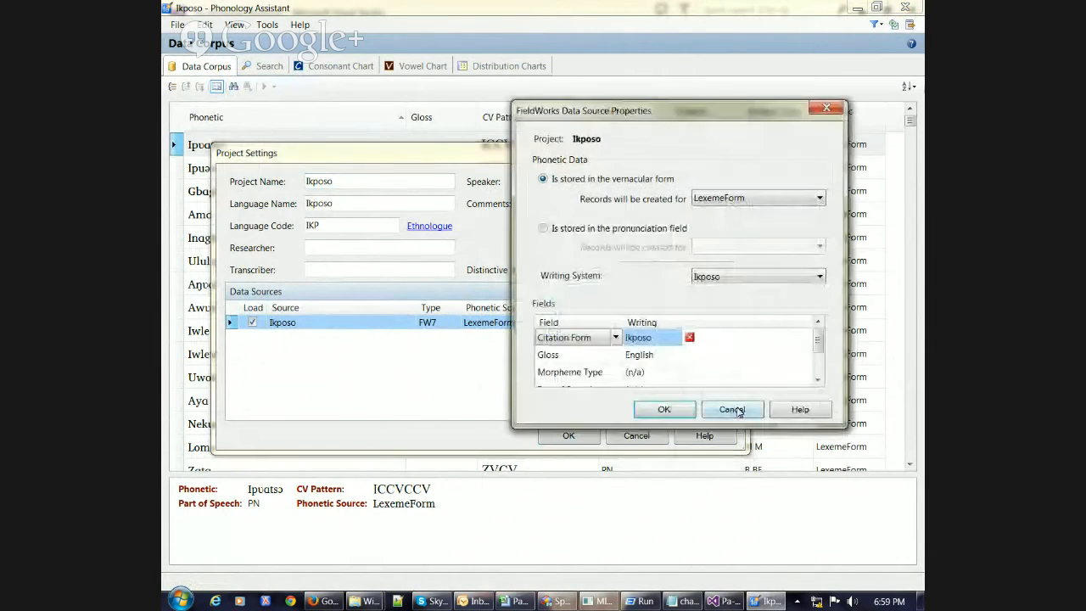
{"action": "left_click", "coordinate": [735, 411]}
Retry adding Ikposo as a second FieldWorks data source and opening the properties of the new entry
{"action": "left_click", "coordinate": [715, 293]}
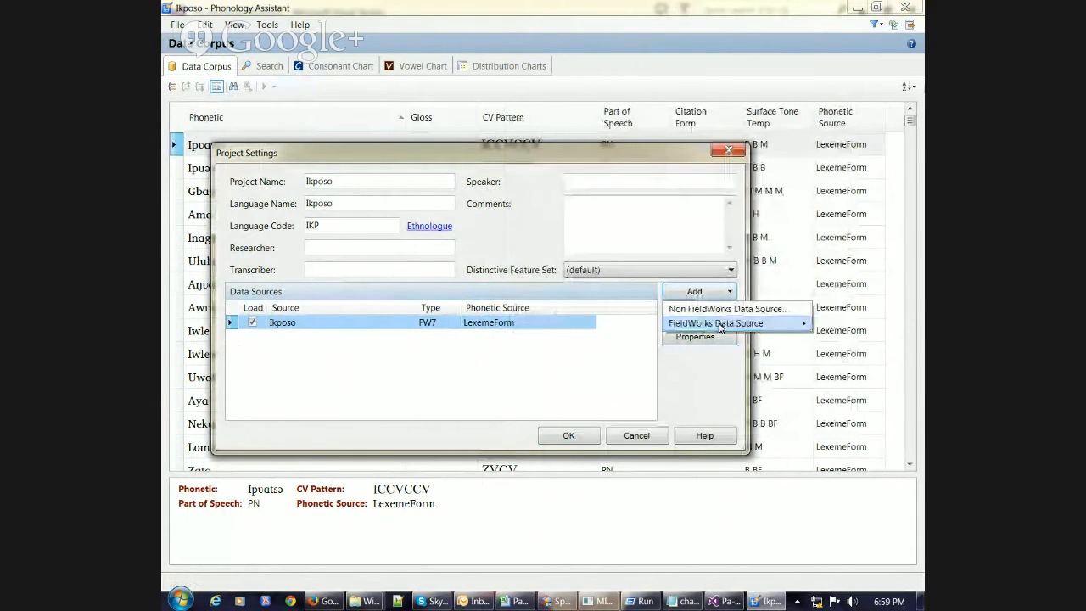
{"action": "left_click", "coordinate": [820, 328]}
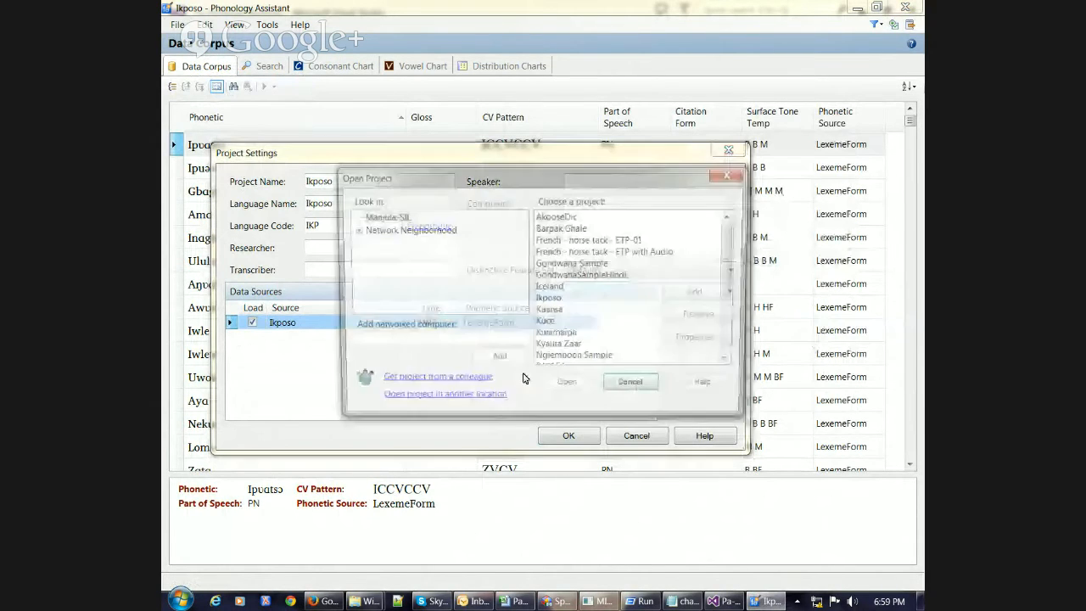
{"action": "double_click", "coordinate": [549, 299]}
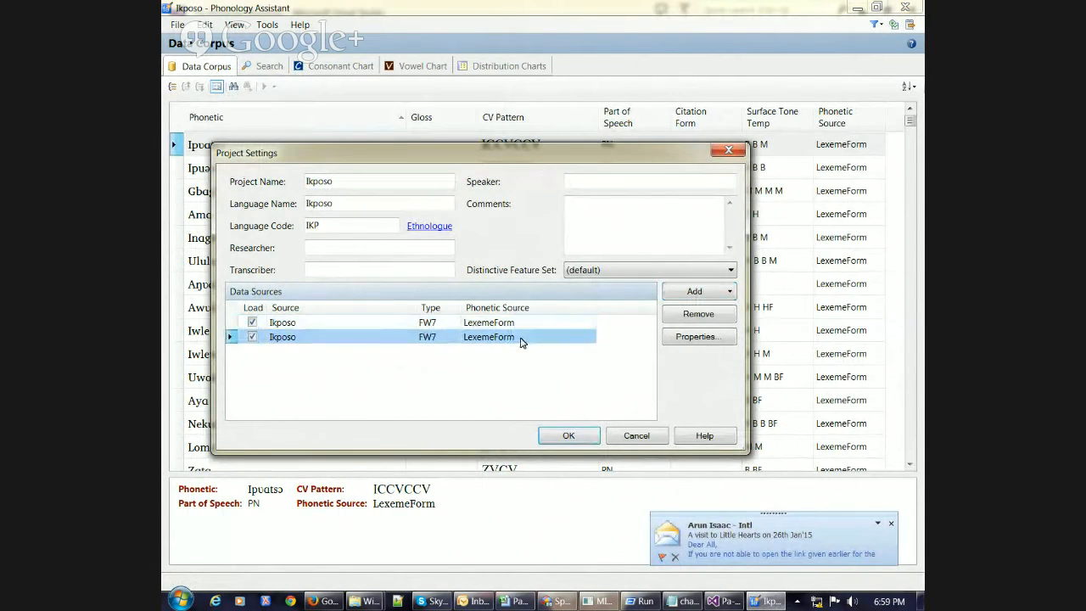
{"action": "left_click", "coordinate": [691, 336]}
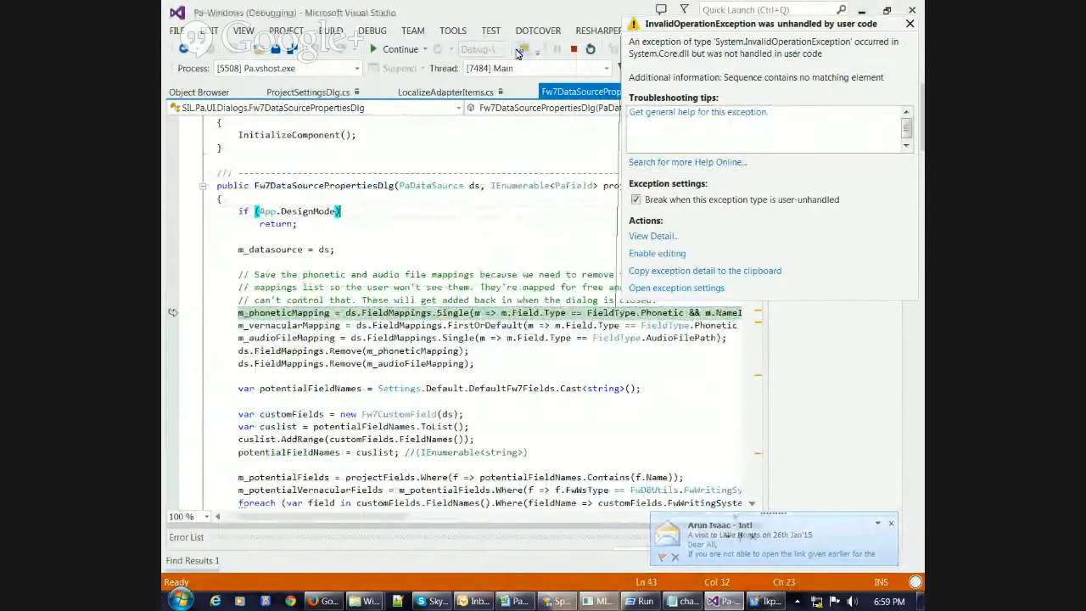
Quit the crashed program without sending an error report, relaunch Phonology Assistant from Visual Studio, and close the undefined phonetic characters list
{"action": "key", "text": "F5"}
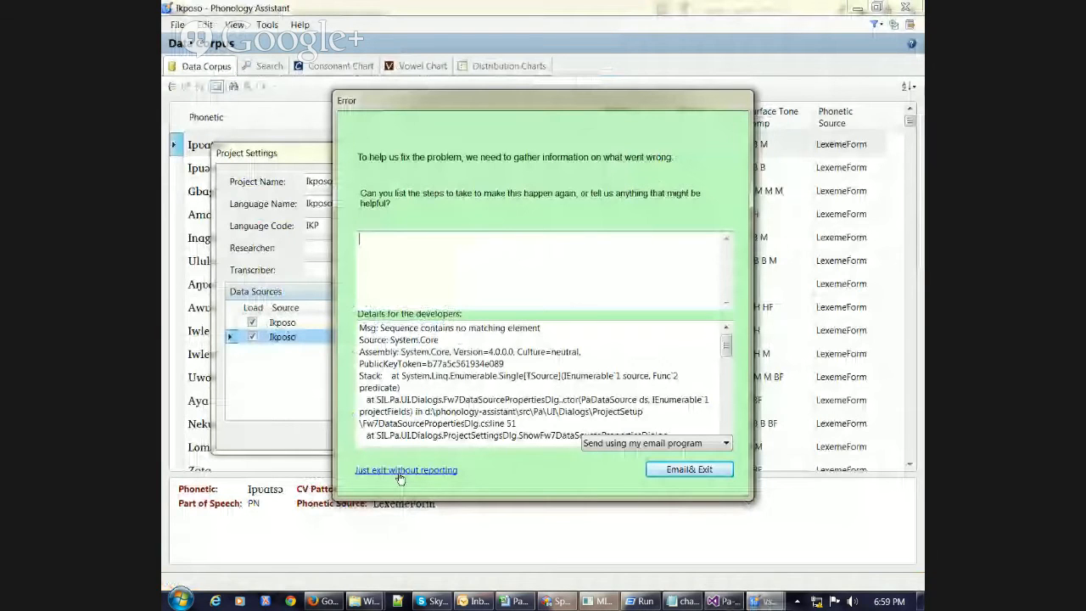
{"action": "left_click", "coordinate": [404, 470]}
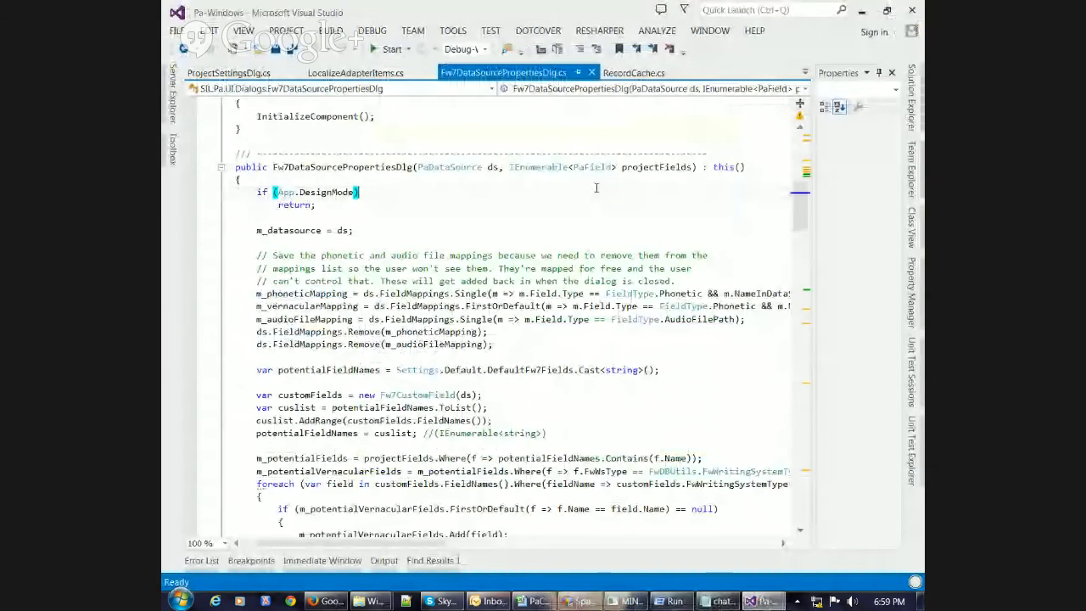
{"action": "left_click", "coordinate": [386, 49]}
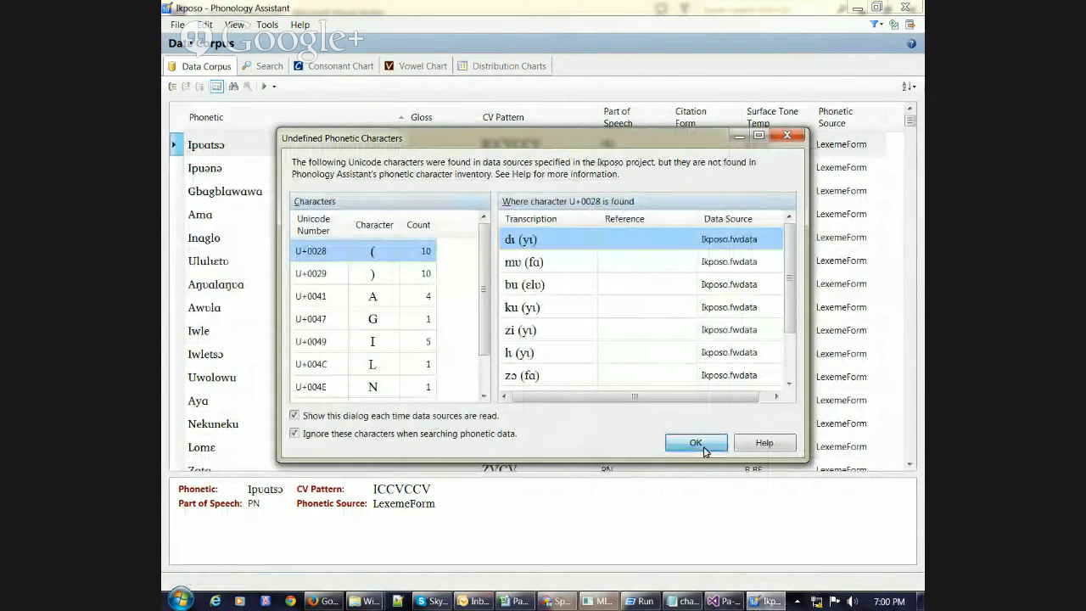
{"action": "left_click", "coordinate": [703, 447]}
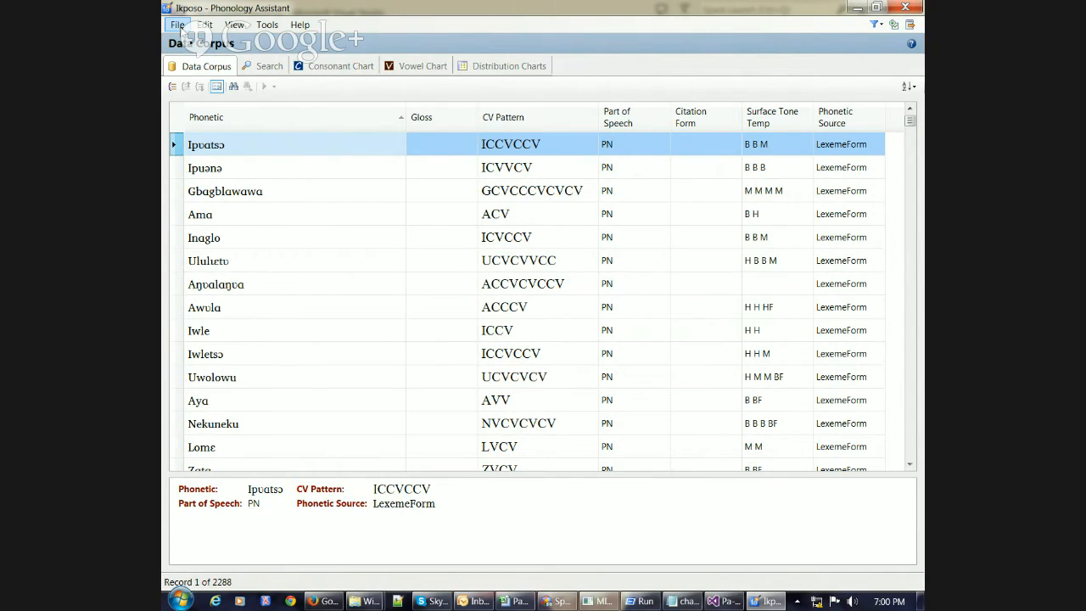
Go to the search view and run the recent pattern {[plosive][V]{[trill],[lateral]},[plosive]{[trill],[lateral]}}/*_*
{"action": "left_click", "coordinate": [267, 68]}
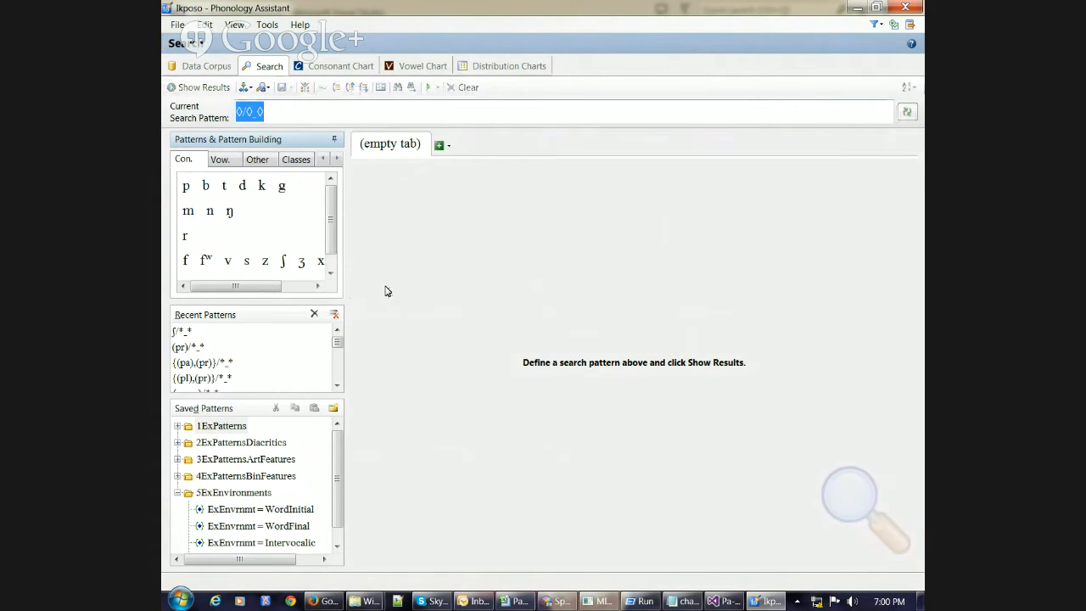
{"action": "left_click_drag", "start_coordinate": [336, 341], "coordinate": [336, 363]}
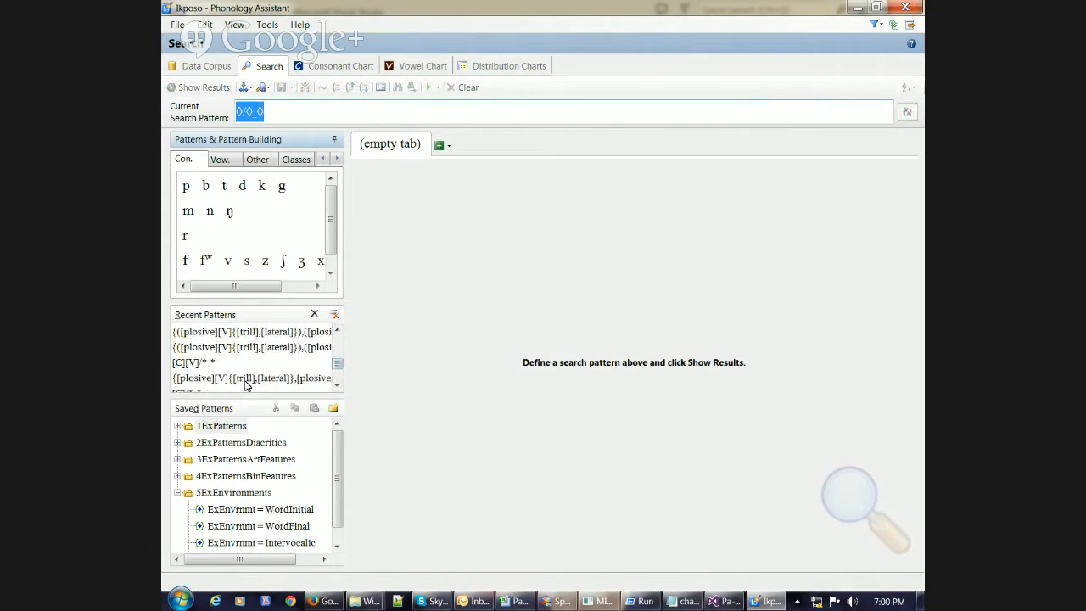
{"action": "double_click", "coordinate": [246, 383]}
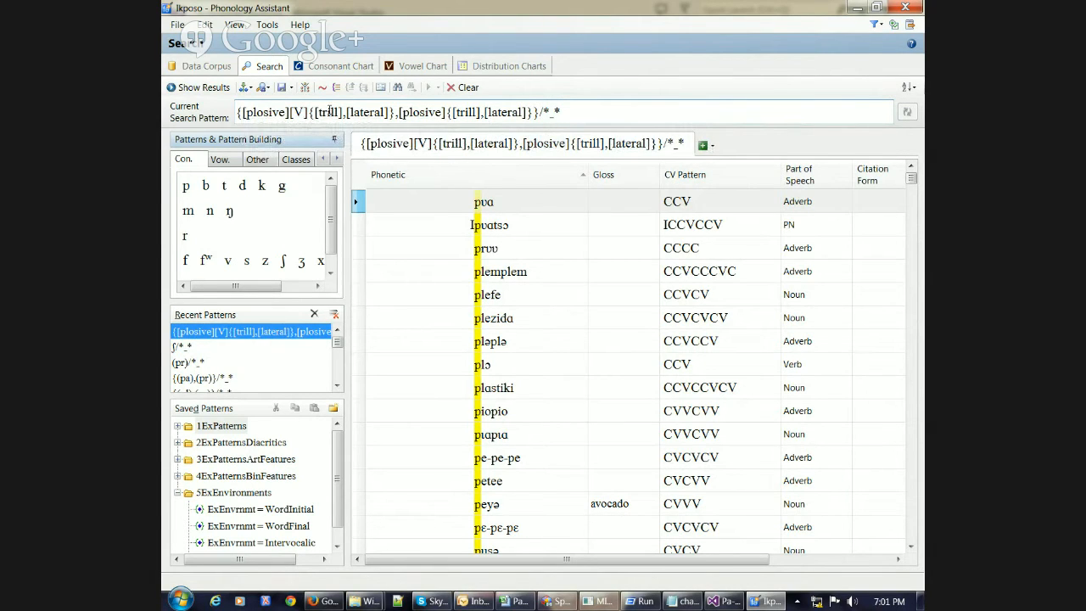
Insert an opening parenthesis before the first [plosive] in the current search pattern
{"action": "type", "text": "("}
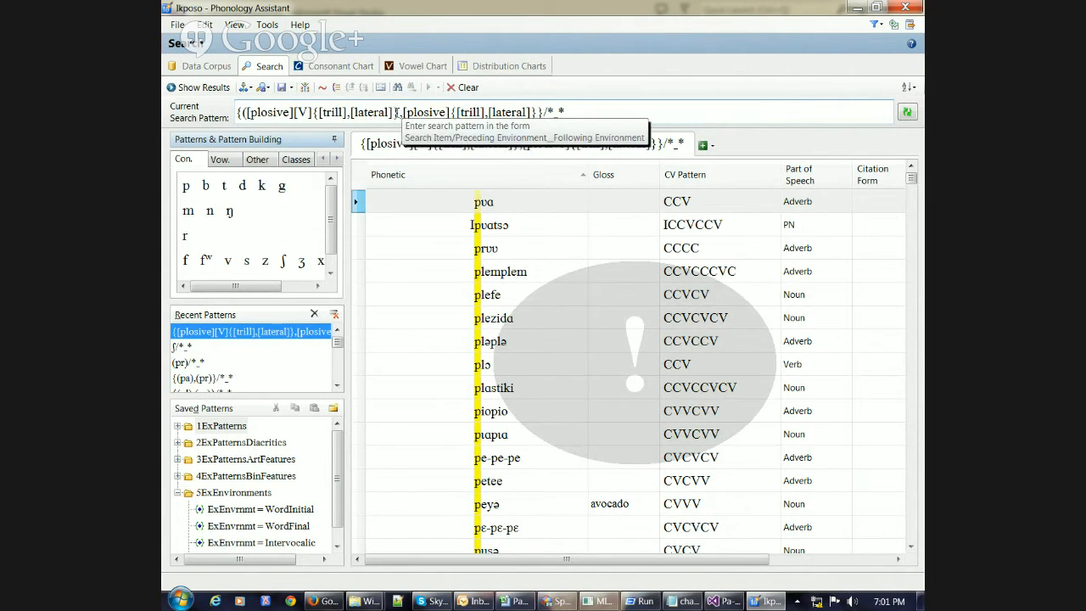
{"action": "left_click_drag", "start_coordinate": [401, 113], "coordinate": [352, 113]}
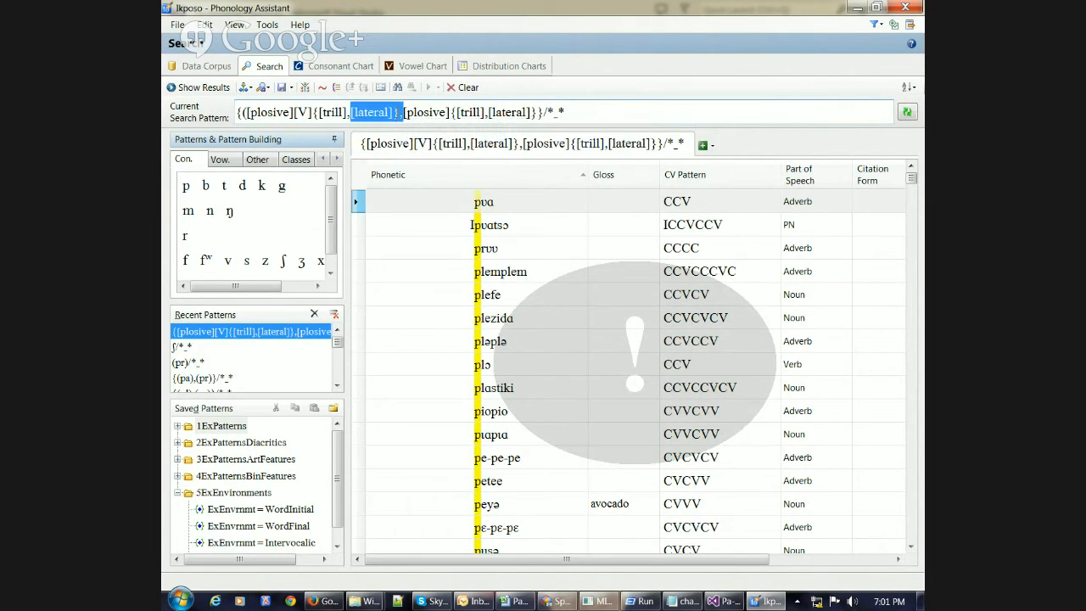
{"action": "left_click", "coordinate": [581, 114]}
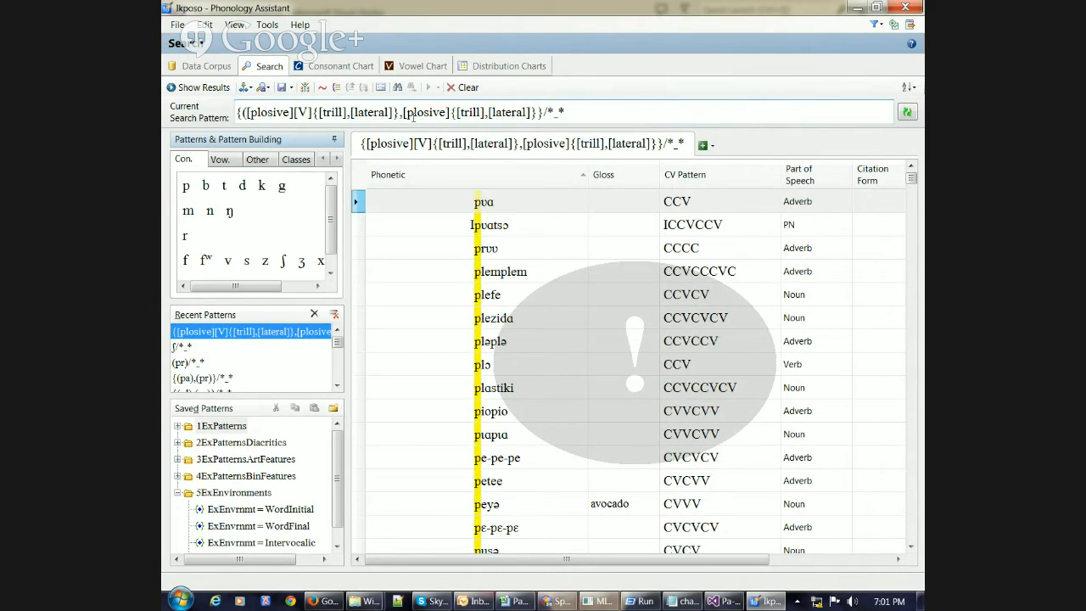
{"action": "left_click", "coordinate": [400, 114]}
{"action": "key", "text": "BackSpace"}
{"action": "double_click", "coordinate": [400, 114]}
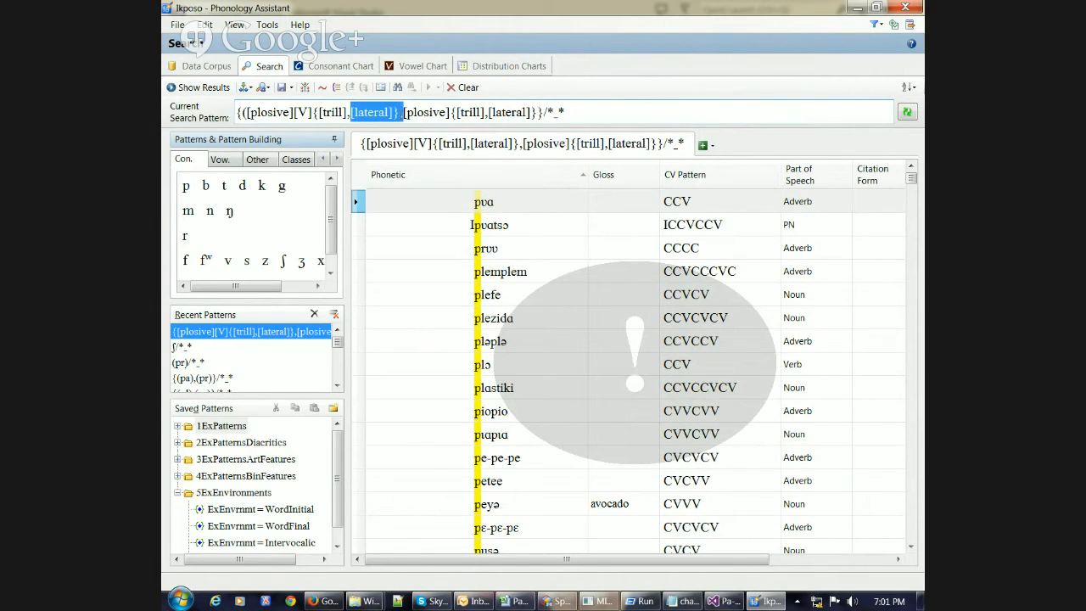
{"action": "left_click", "coordinate": [400, 114]}
{"action": "left_click_drag", "start_coordinate": [399, 114], "coordinate": [273, 112]}
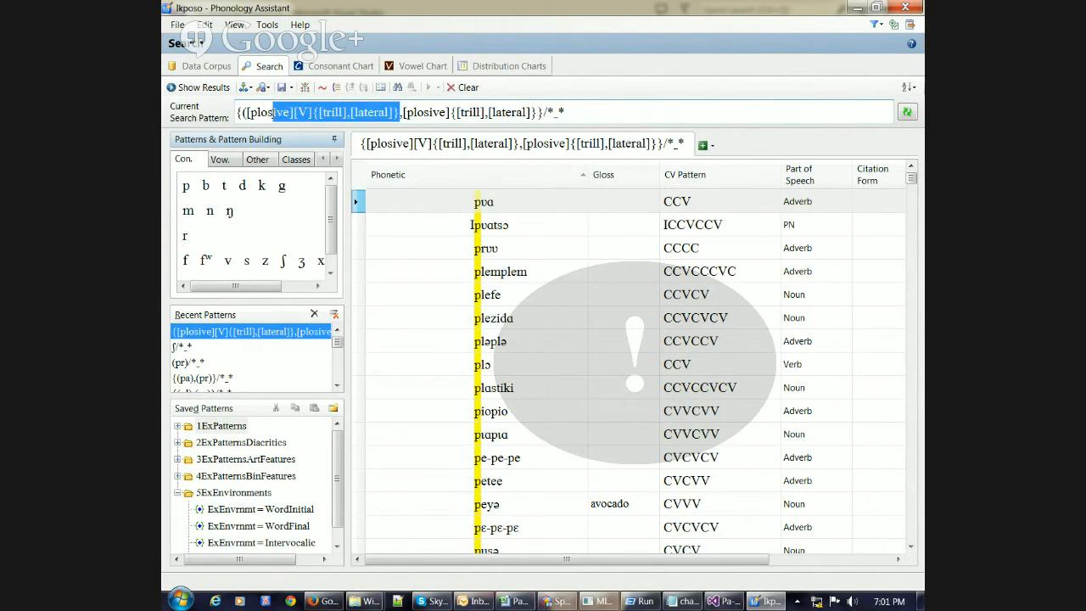
{"action": "left_click", "coordinate": [400, 112]}
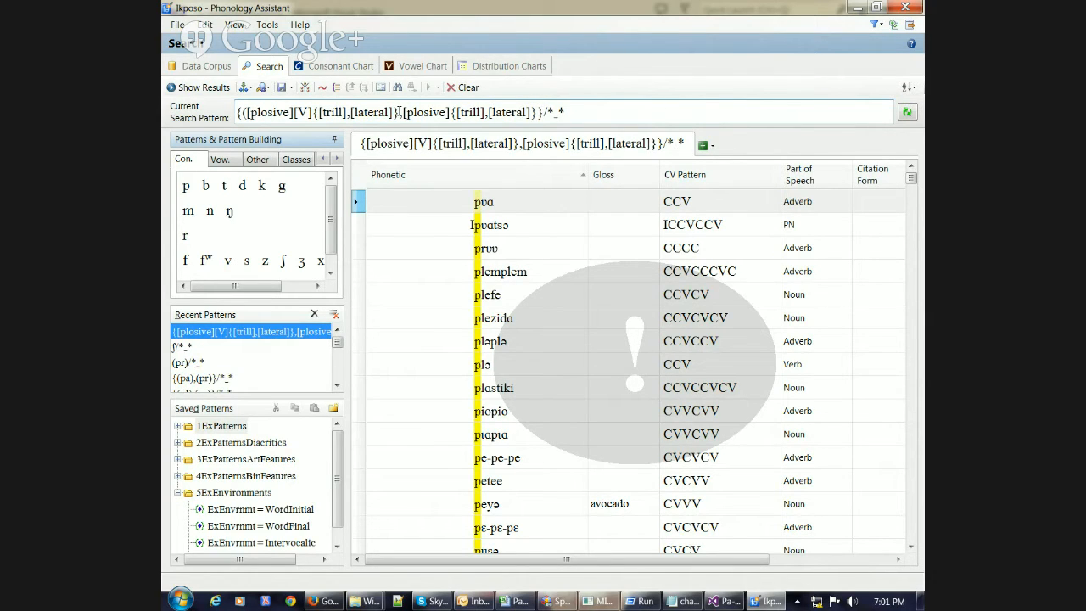
{"action": "key", "text": "ctrl+a"}
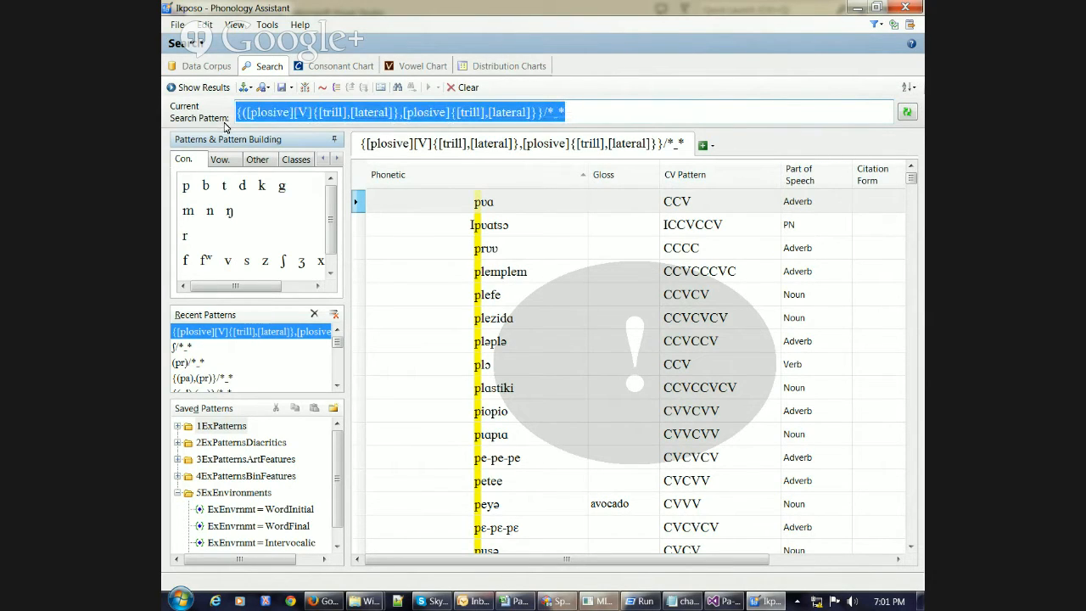
{"action": "key", "text": "super+r"}
{"action": "key", "text": "BackSpace"}
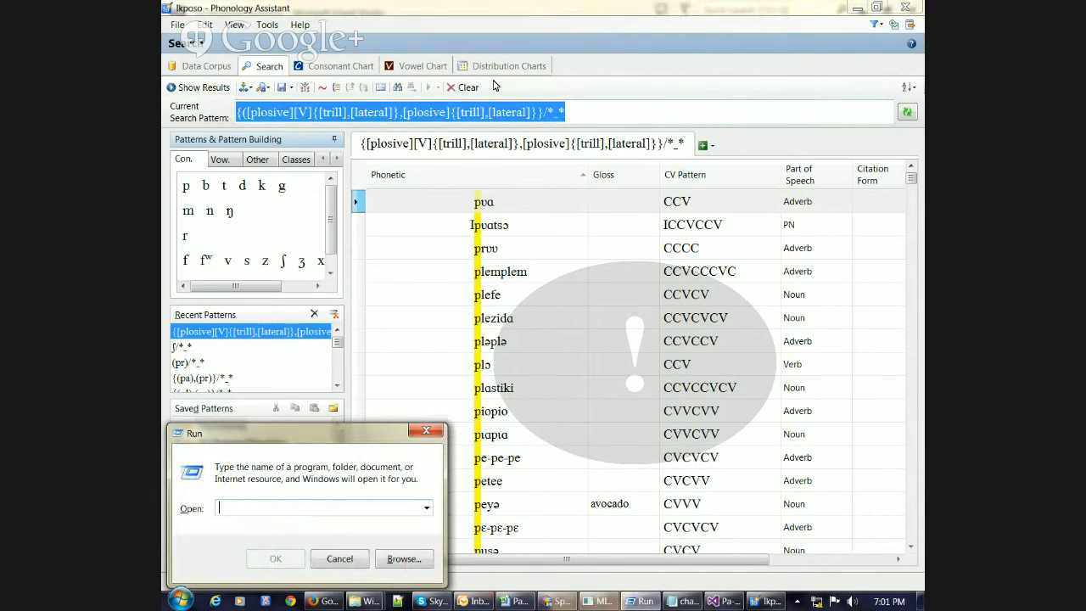
{"action": "left_click", "coordinate": [613, 107]}
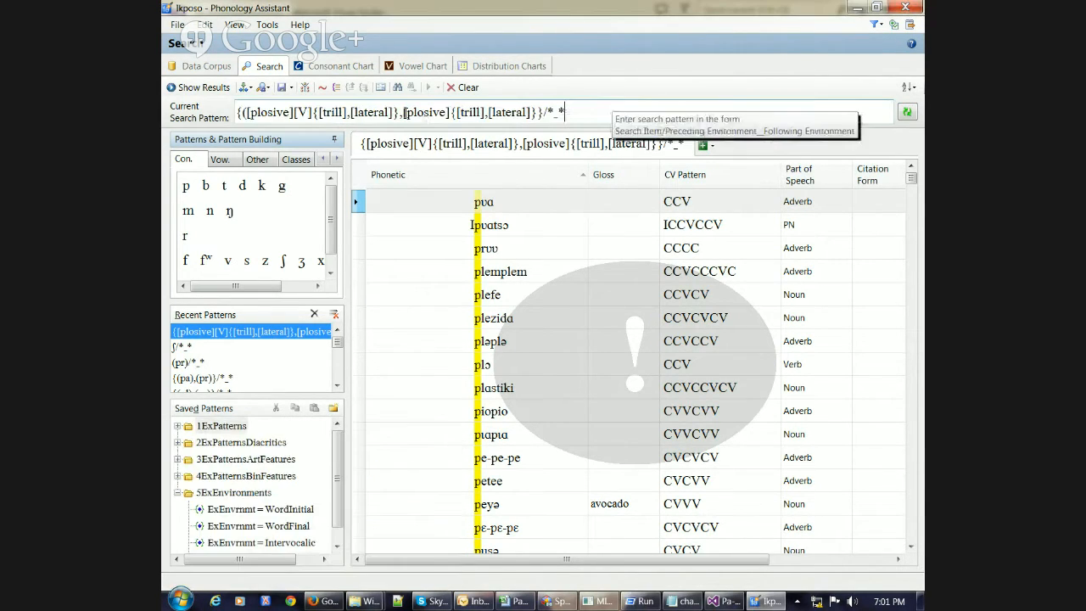
Complete the pattern as {([plosive][V]{[trill],[lateral]}),([plosive]{[trill],[lateral]})}/*_*, show its results, and browse the matching words
{"action": "left_click", "coordinate": [404, 112]}
{"action": "type", "text": "),"}
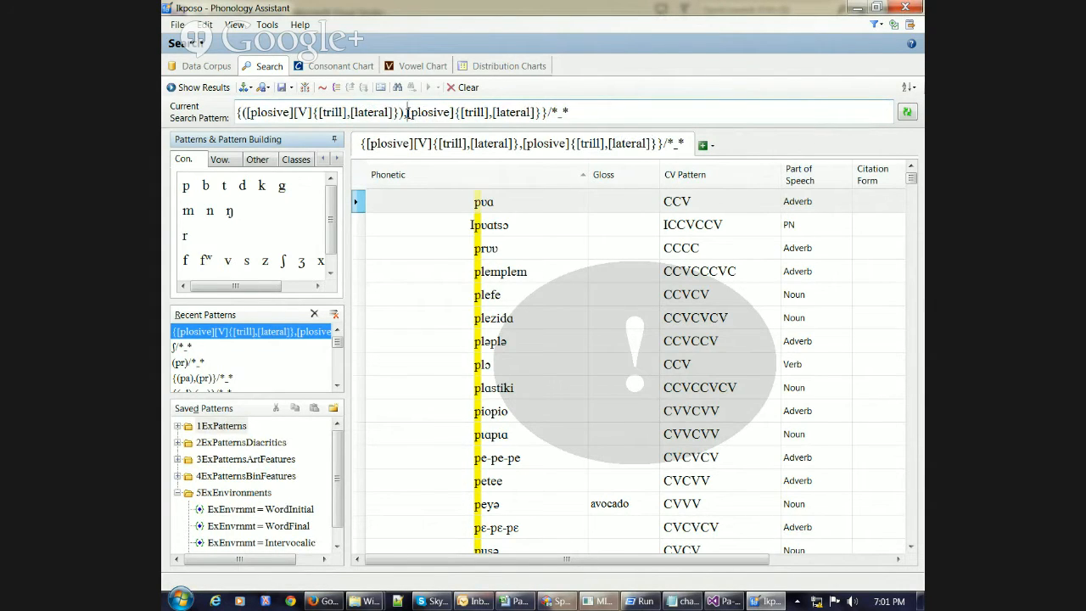
{"action": "type", "text": "("}
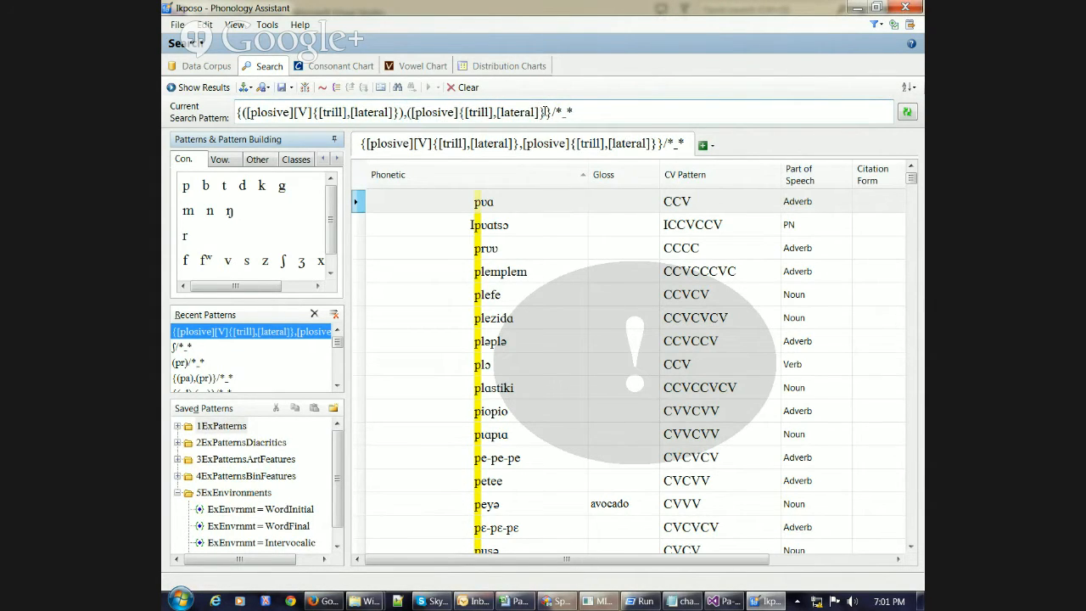
{"action": "left_click", "coordinate": [544, 112]}
{"action": "type", "text": ")"}
{"action": "left_click", "coordinate": [186, 88]}
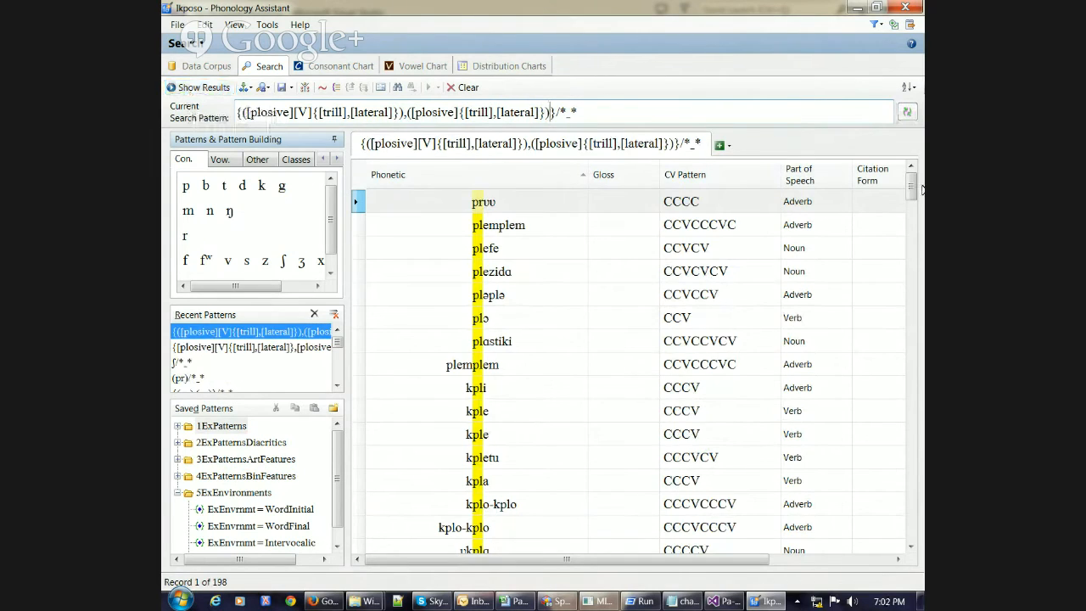
{"action": "left_click_drag", "start_coordinate": [914, 187], "coordinate": [914, 222]}
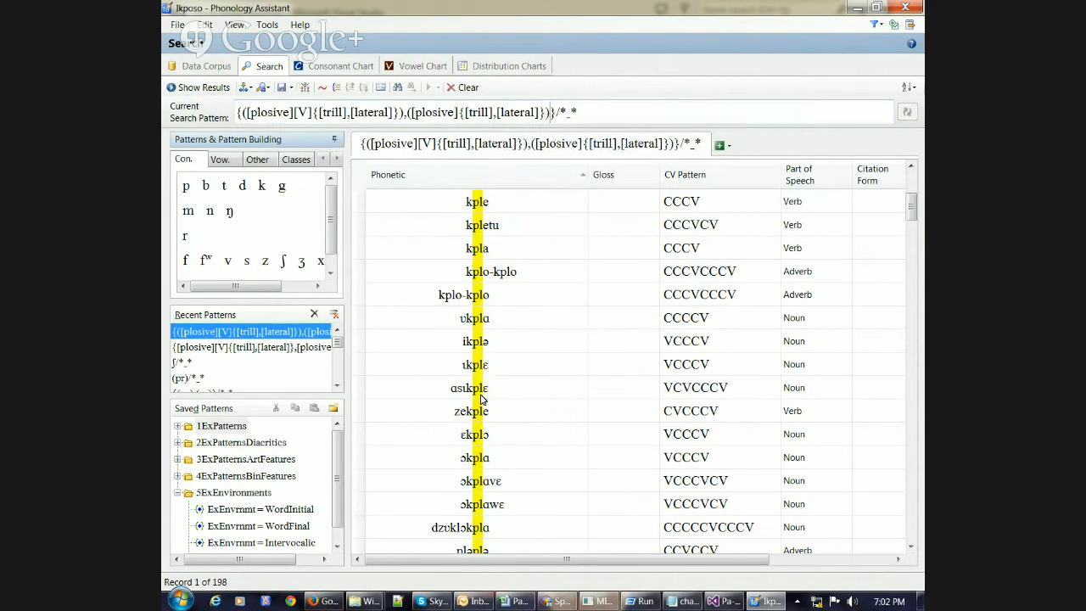
Browse the current matches, and run the recent pattern {(pl),(pr)}/*_* in its own results
{"action": "scroll", "coordinate": [480, 398], "scroll_direction": "down", "scroll_amount": 4}
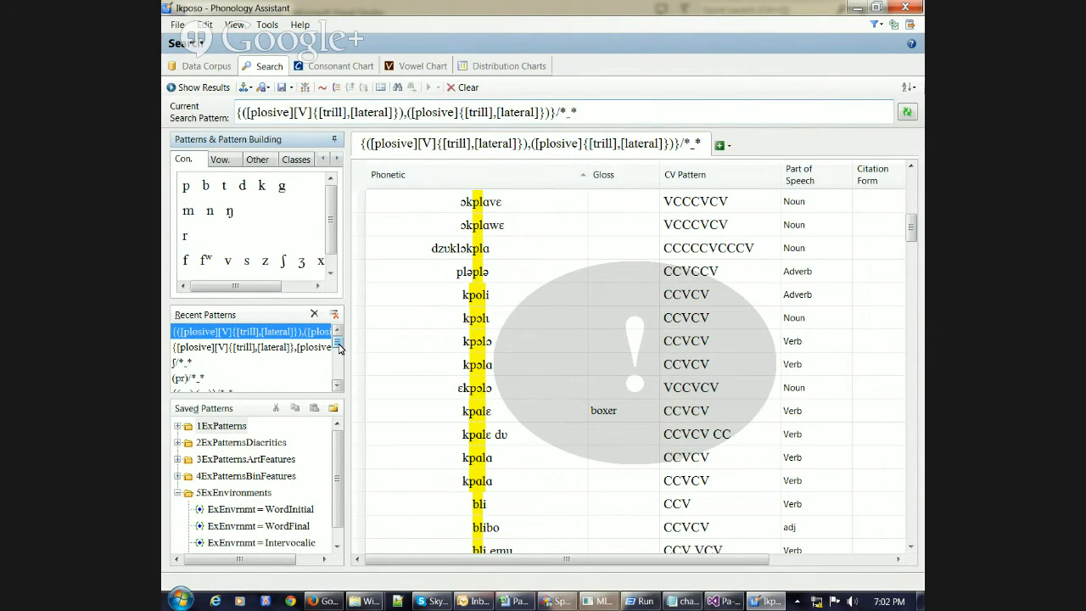
{"action": "scroll", "coordinate": [338, 348], "scroll_direction": "down", "scroll_amount": 3}
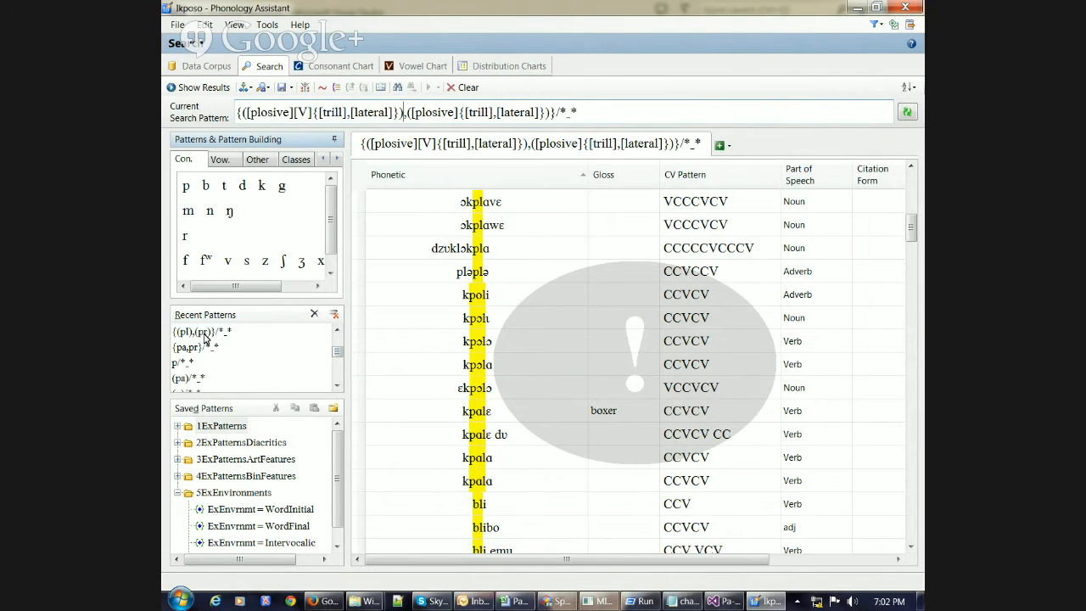
{"action": "double_click", "coordinate": [204, 336]}
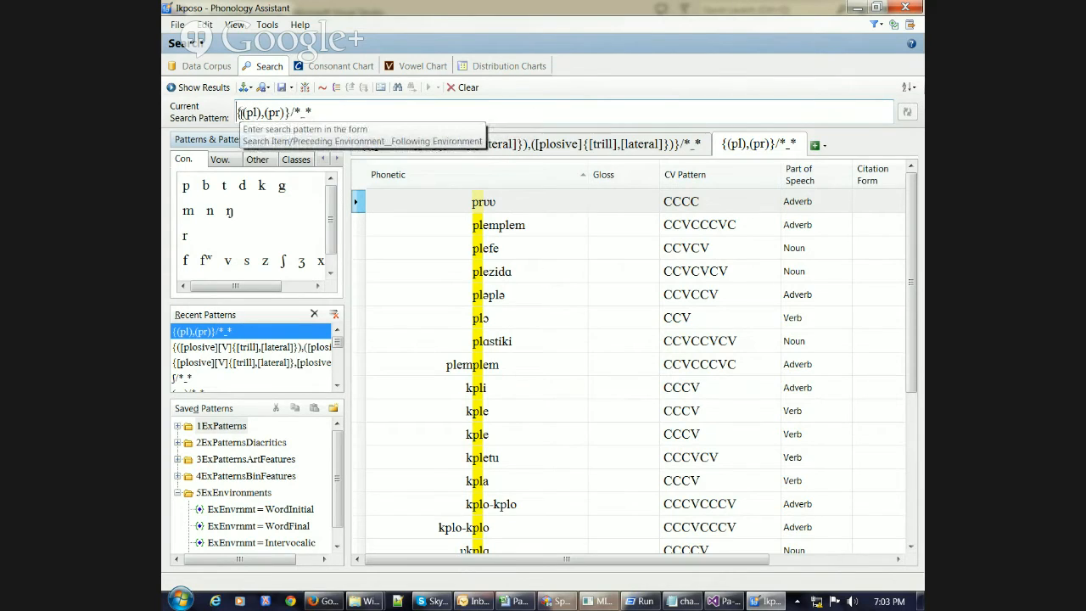
{"action": "left_click_drag", "start_coordinate": [237, 113], "coordinate": [244, 113]}
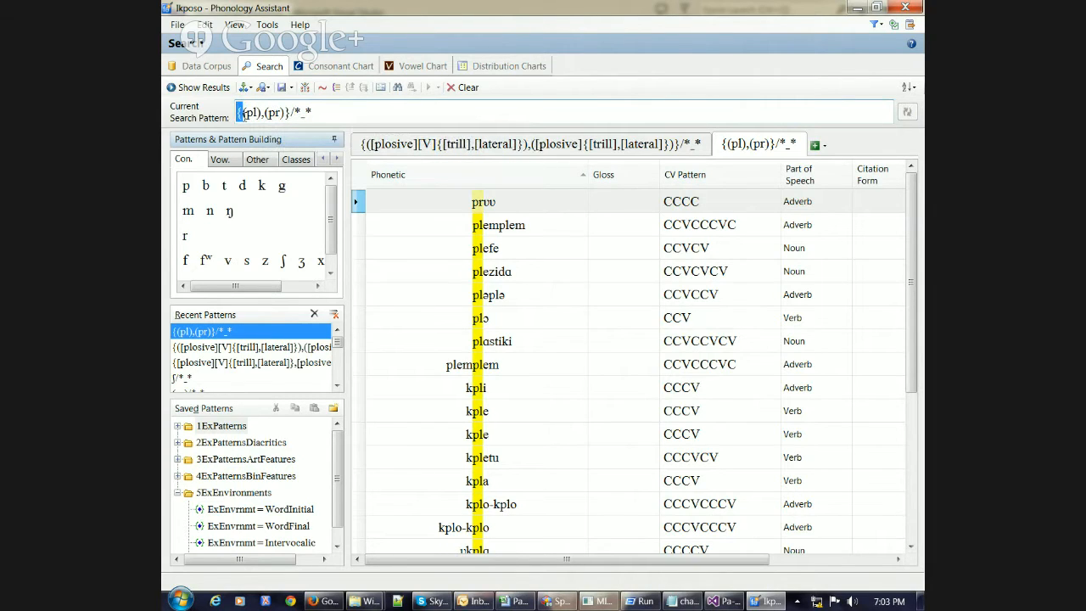
{"action": "left_click", "coordinate": [247, 115]}
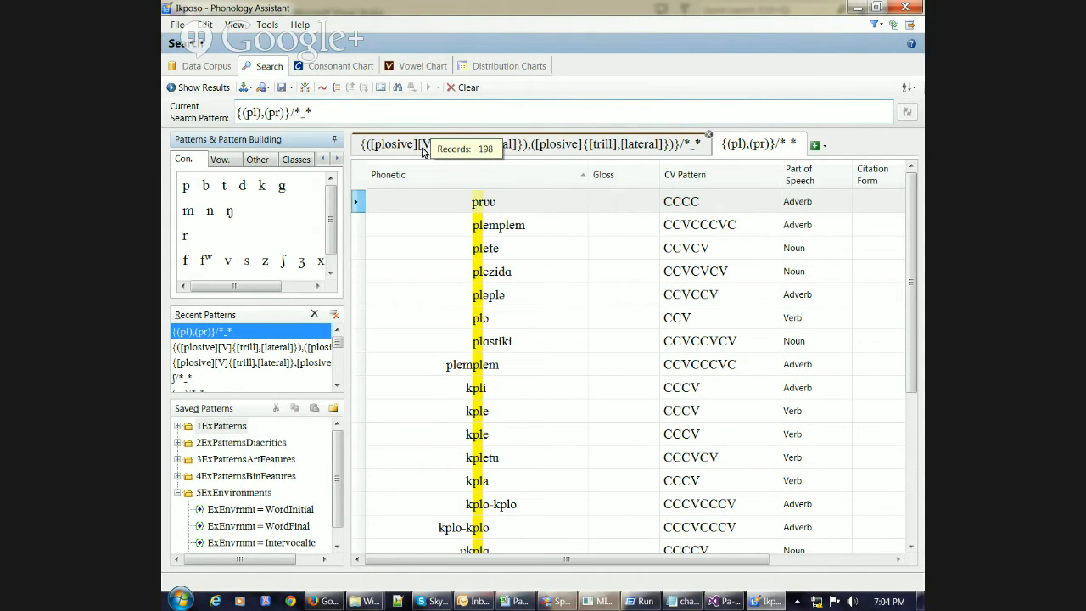
Return to the plosive, trill and lateral search, replace its [V] class with [C], and show the results
{"action": "left_click", "coordinate": [423, 146]}
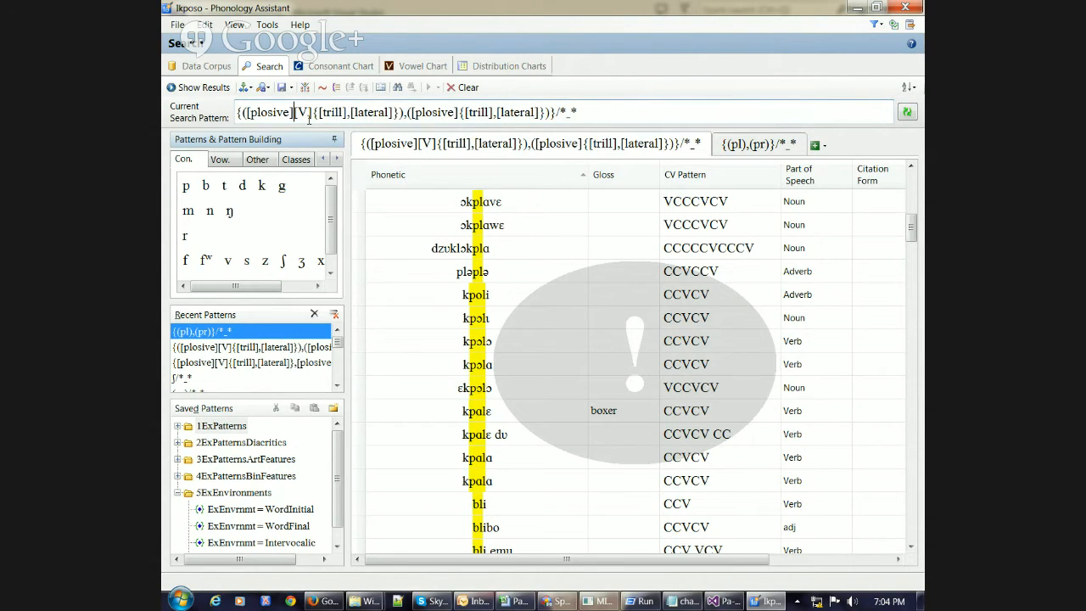
{"action": "double_click", "coordinate": [302, 111]}
{"action": "type", "text": "C"}
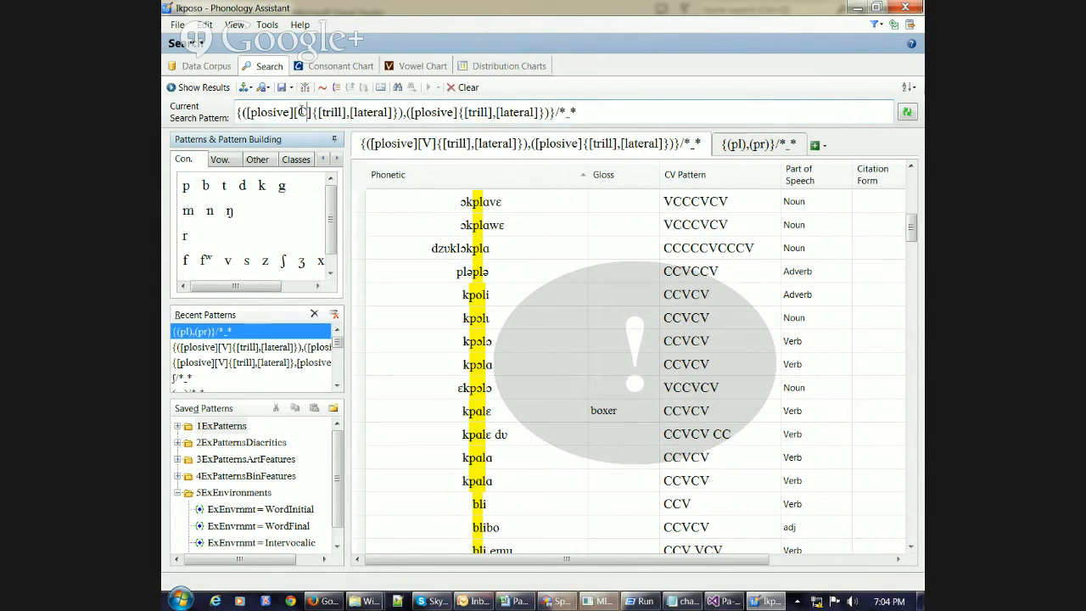
{"action": "left_click", "coordinate": [207, 90]}
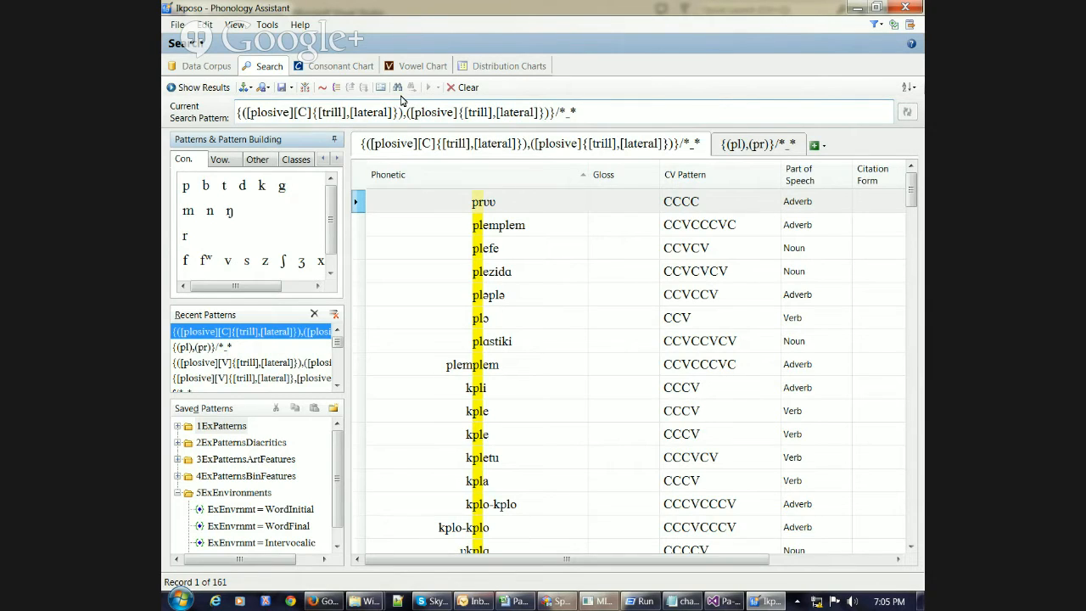
In the {(pl),(pr)}/*_* search, change the first group to ([C]l)
{"action": "left_click", "coordinate": [757, 144]}
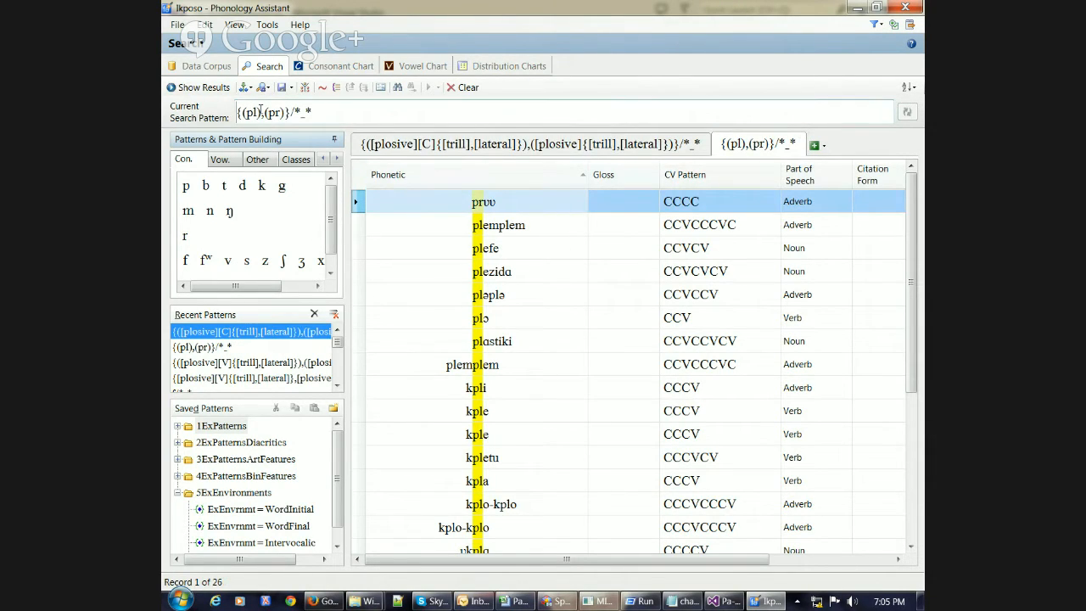
{"action": "left_click", "coordinate": [256, 112]}
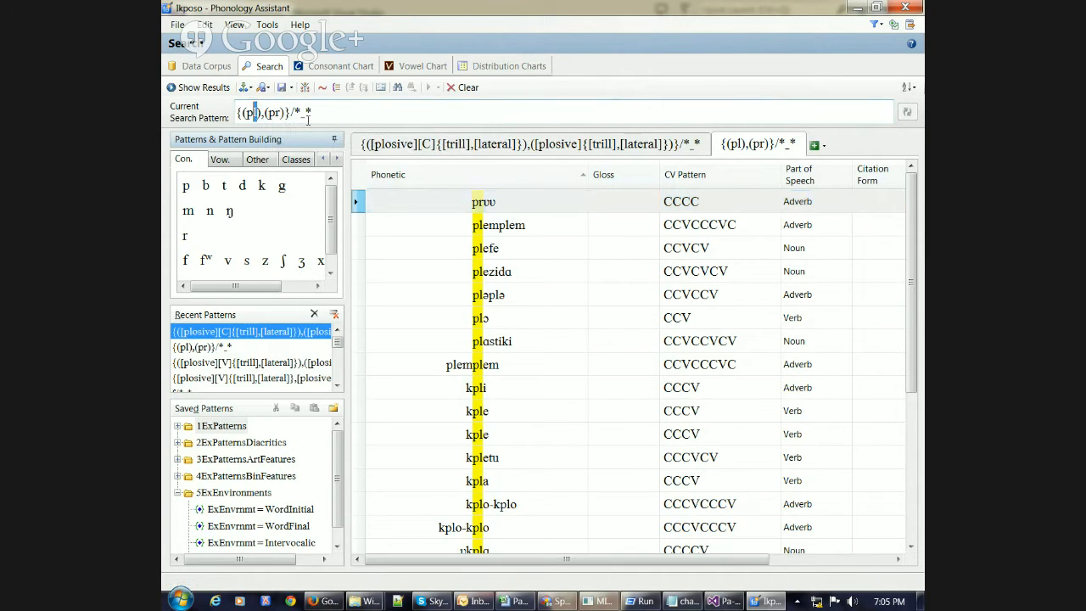
{"action": "type", "text": "[C"}
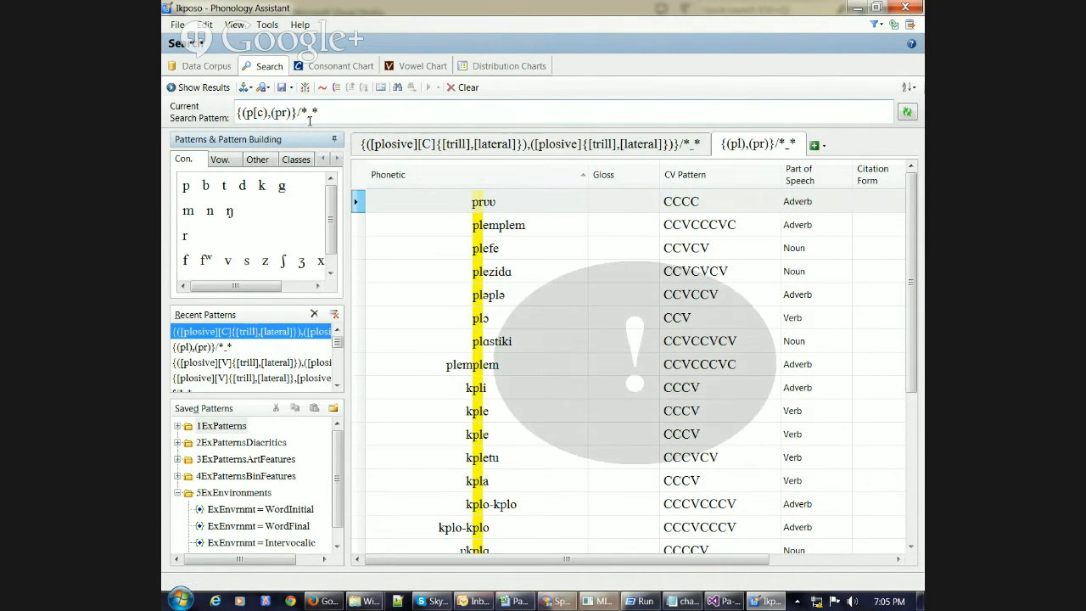
{"action": "type", "text": "]"}
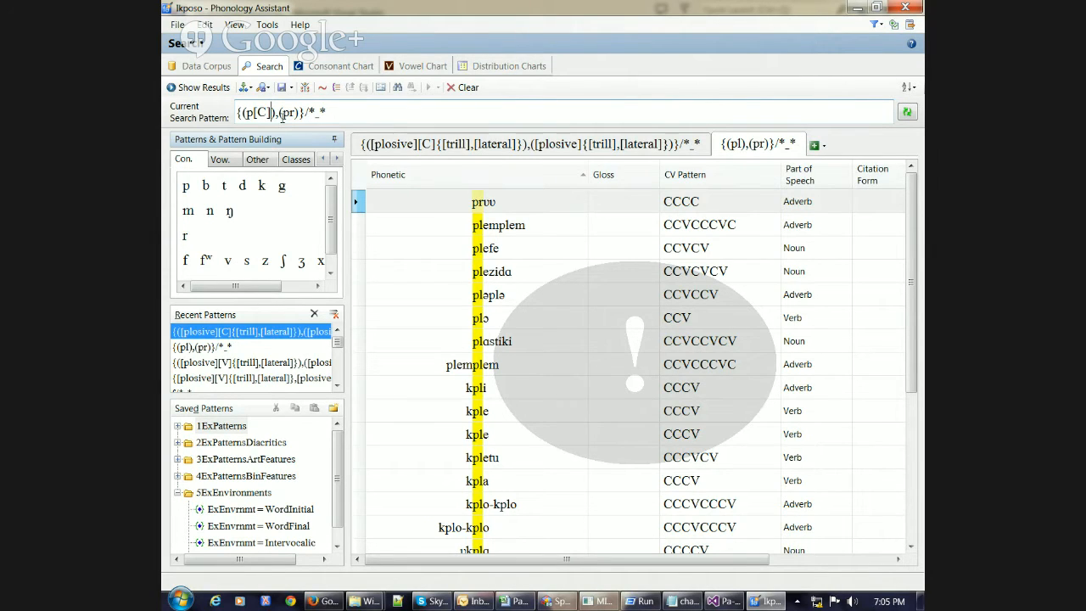
{"action": "left_click", "coordinate": [252, 114]}
{"action": "key", "text": "BackSpace"}
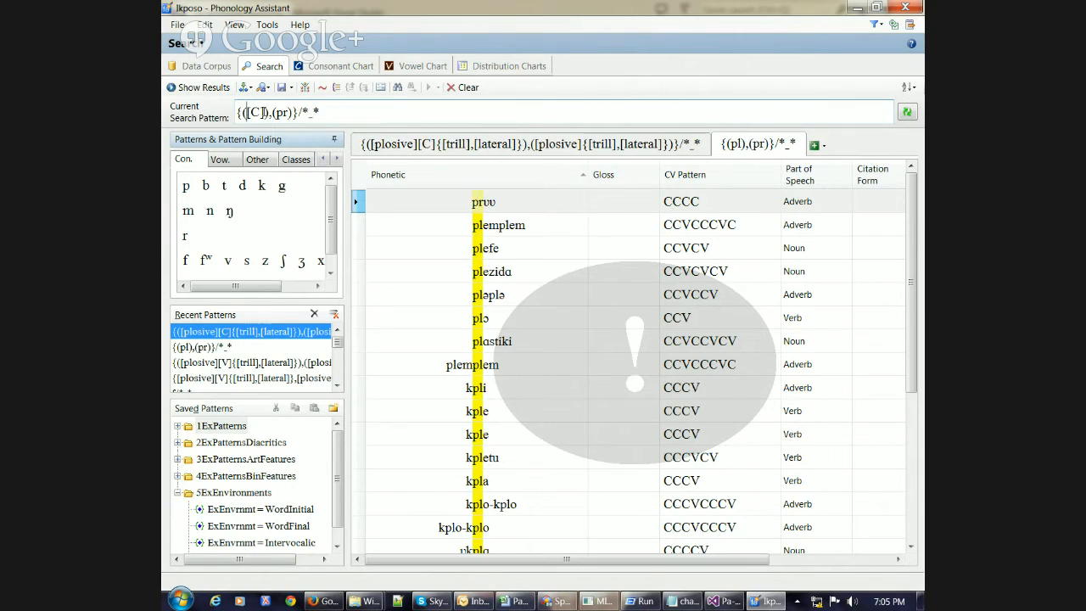
{"action": "type", "text": "l"}
Replace the p in the second group with [C] and show results for {([C]l),([C]r)}/*_*
{"action": "mouse_move", "coordinate": [287, 113]}
{"action": "left_mouse_down"}
{"action": "mouse_move", "coordinate": [277, 113]}
{"action": "mouse_move", "coordinate": [289, 114]}
{"action": "left_mouse_up"}
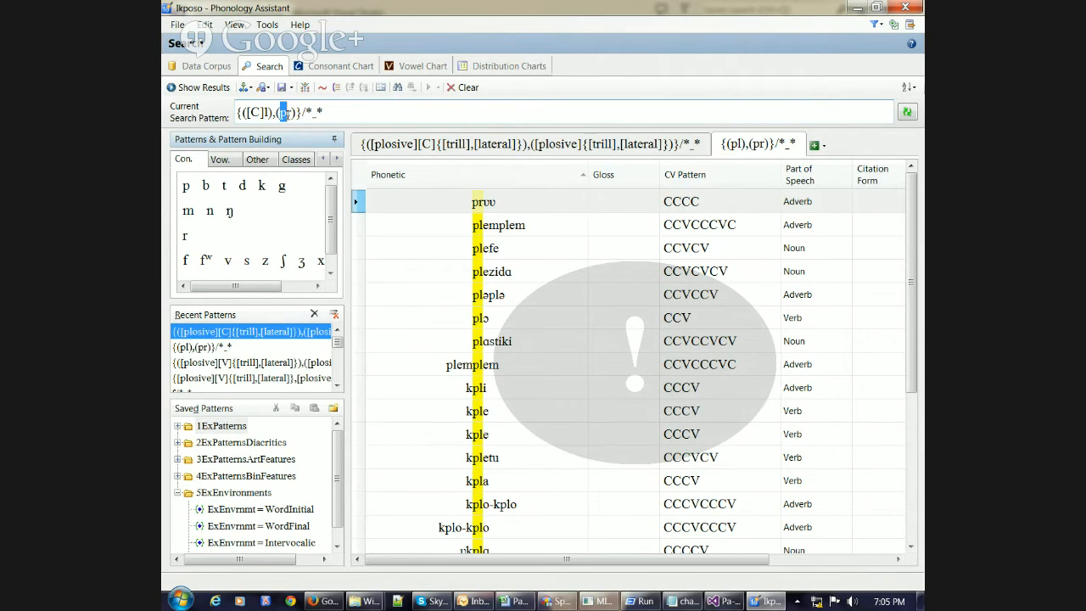
{"action": "type", "text": "[C]"}
{"action": "left_click", "coordinate": [224, 90]}
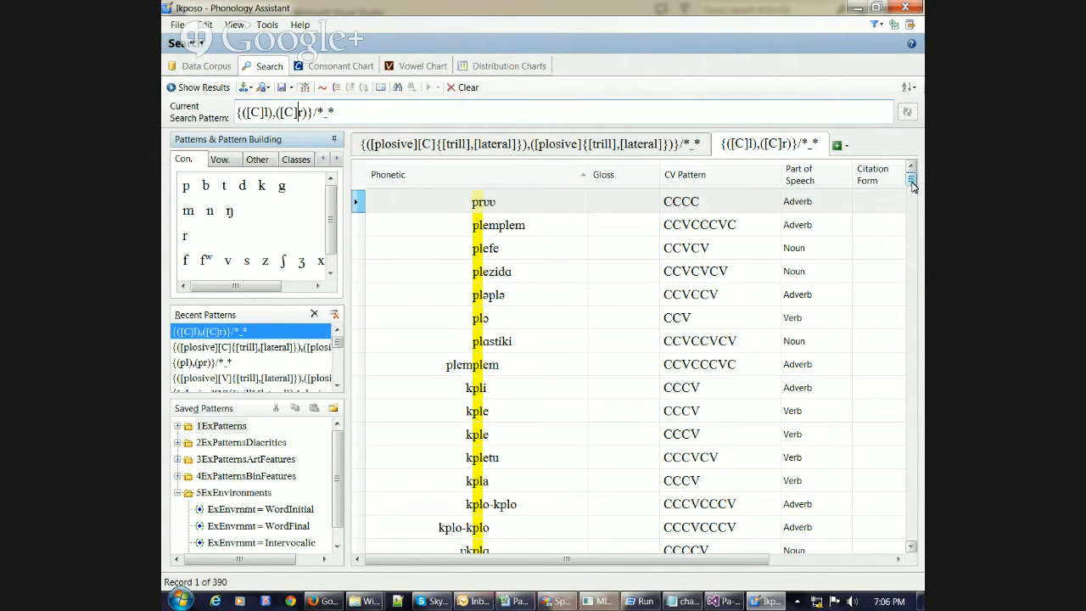
Examine the words matched by {([C]l),([C]r)}/*_* for consonants followed by l or r
{"action": "left_click_drag", "start_coordinate": [912, 185], "coordinate": [912, 215]}
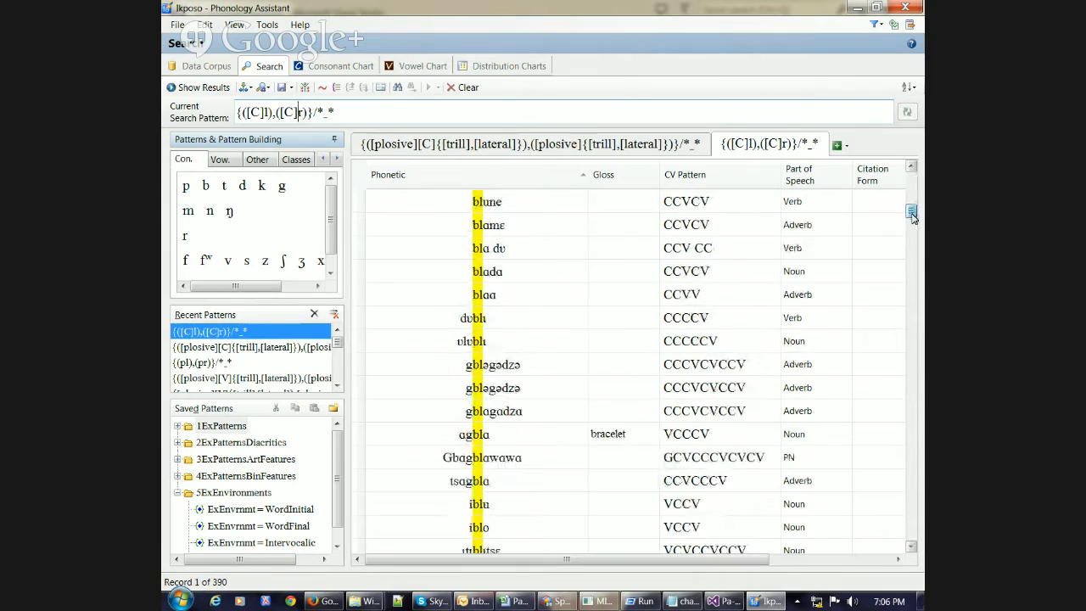
{"action": "left_click", "coordinate": [480, 458]}
{"action": "scroll", "coordinate": [480, 464], "scroll_direction": "down", "scroll_amount": 15}
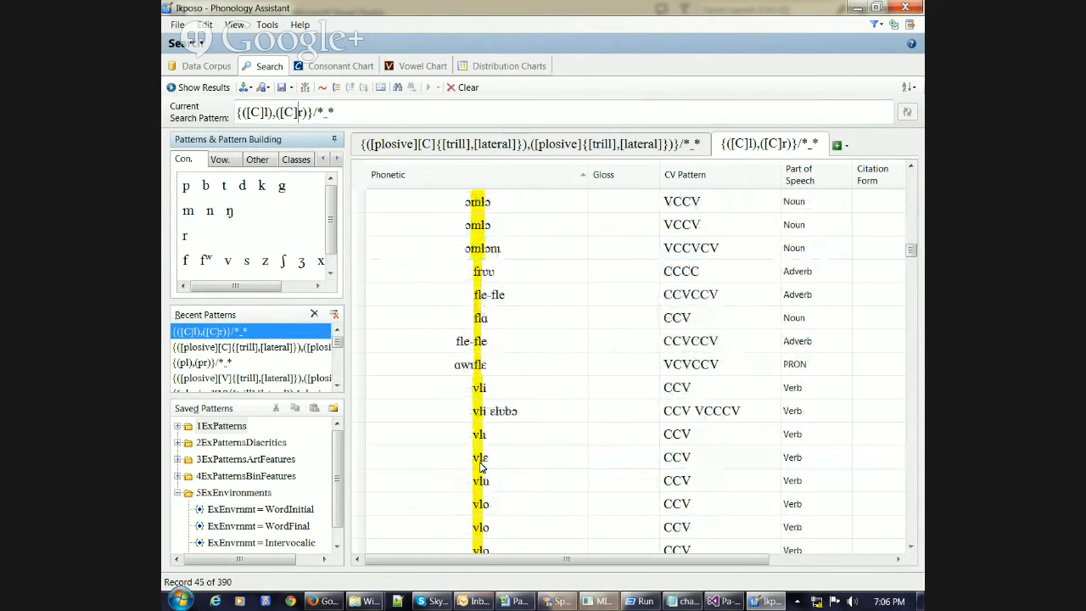
{"action": "scroll", "coordinate": [480, 465], "scroll_direction": "down", "scroll_amount": 8}
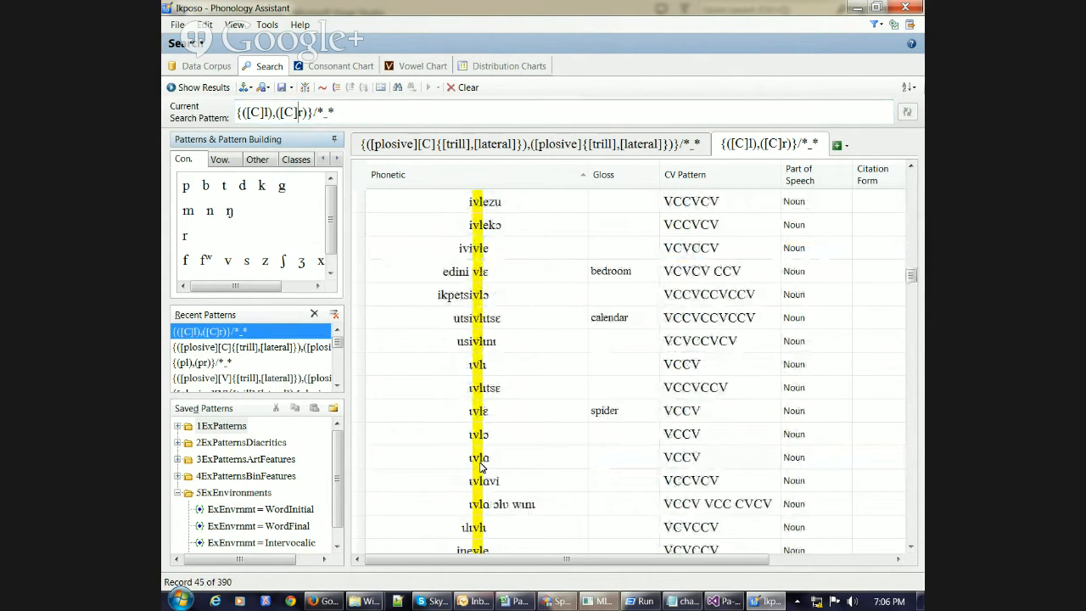
{"action": "scroll", "coordinate": [480, 465], "scroll_direction": "down", "scroll_amount": 10}
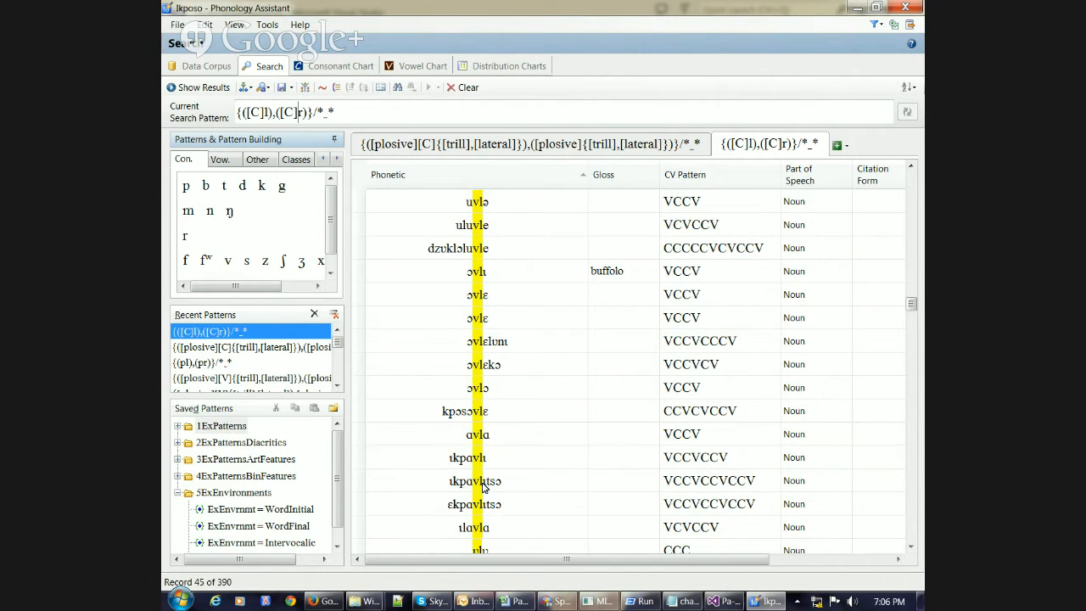
{"action": "left_click", "coordinate": [485, 481]}
{"action": "scroll", "coordinate": [484, 485], "scroll_direction": "down", "scroll_amount": 1}
{"action": "scroll", "coordinate": [485, 485], "scroll_direction": "down", "scroll_amount": 1}
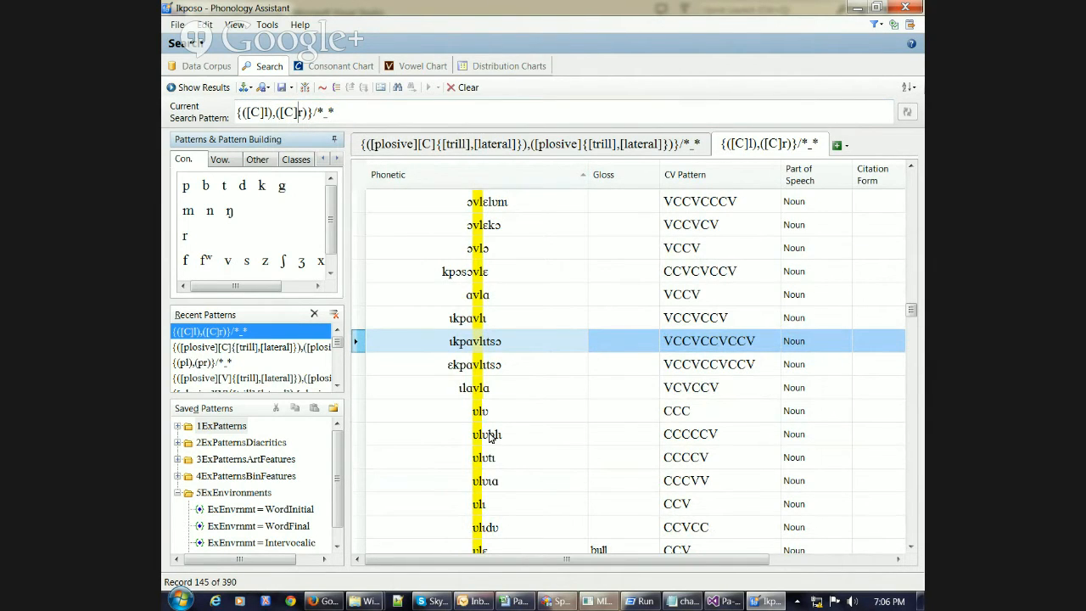
{"action": "scroll", "coordinate": [495, 398], "scroll_direction": "down", "scroll_amount": 9}
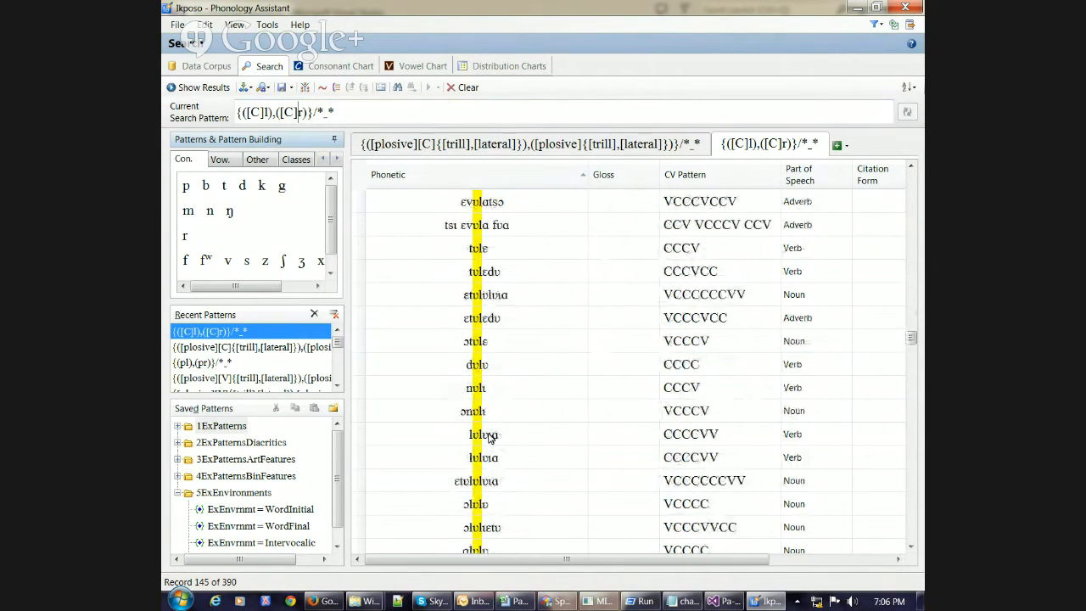
{"action": "scroll", "coordinate": [495, 351], "scroll_direction": "down", "scroll_amount": 5}
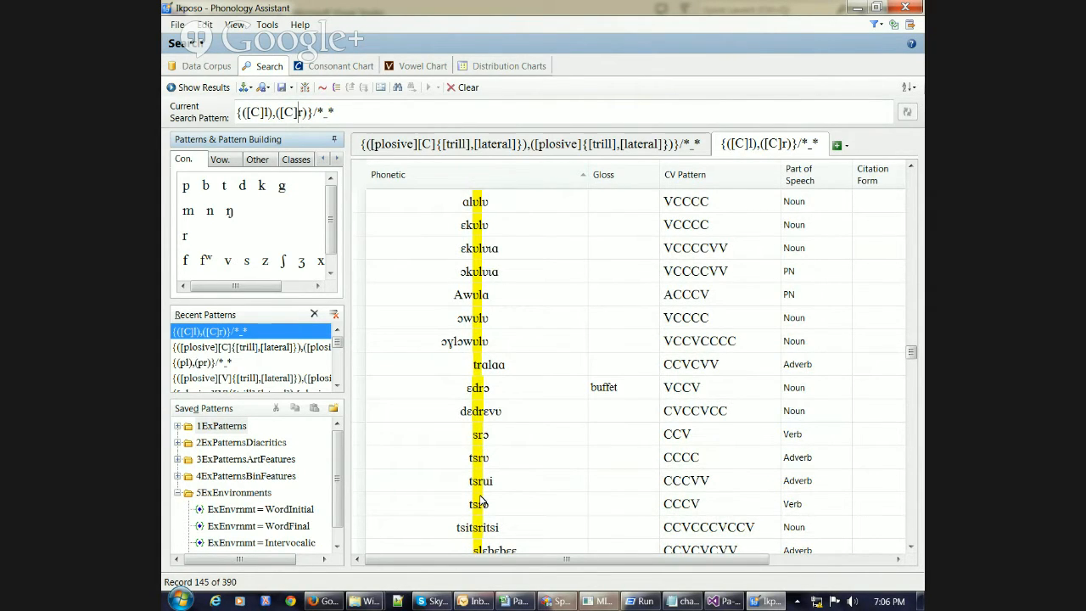
{"action": "scroll", "coordinate": [481, 503], "scroll_direction": "down", "scroll_amount": 2}
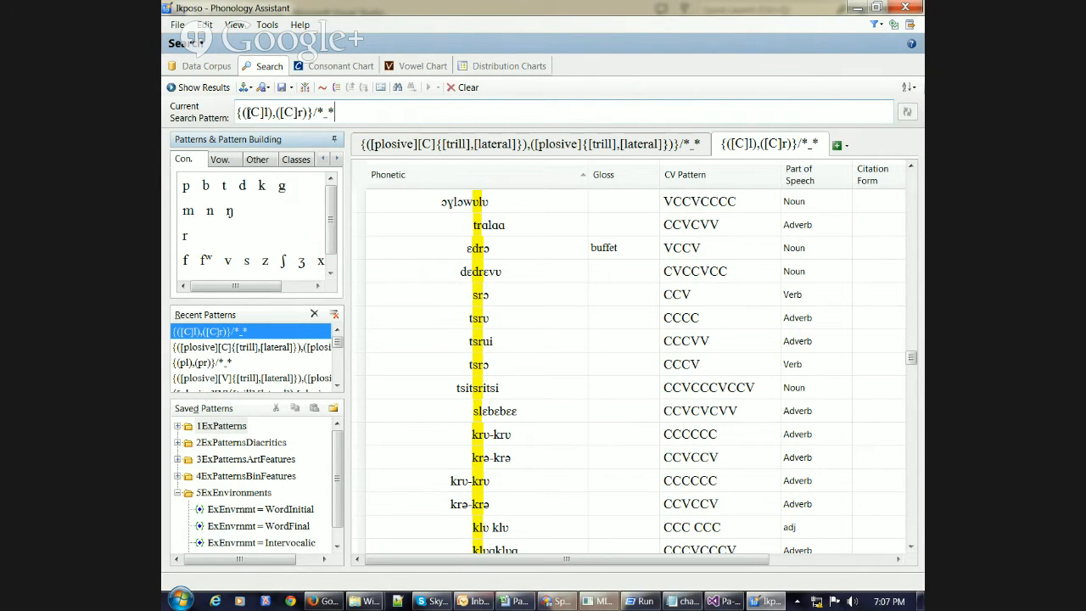
Move the first [C] to the start of the pattern and open a brace group before l, removing the original opening brace and parenthesis
{"action": "left_click_drag", "start_coordinate": [246, 112], "coordinate": [271, 119]}
{"action": "key", "text": "ctrl+c"}
{"action": "key", "text": "Delete"}
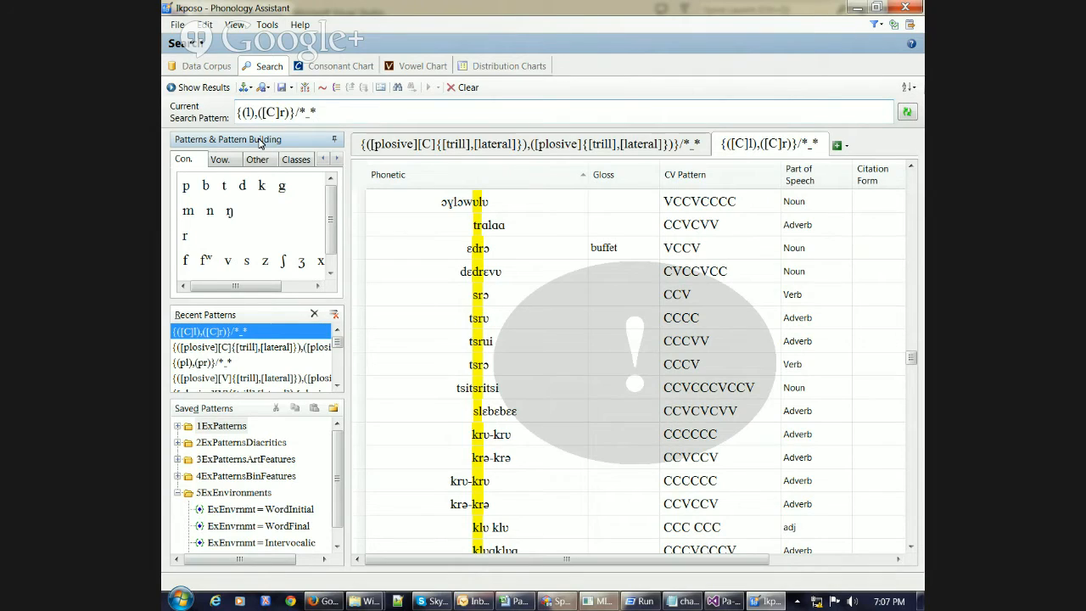
{"action": "key", "text": "ctrl+v"}
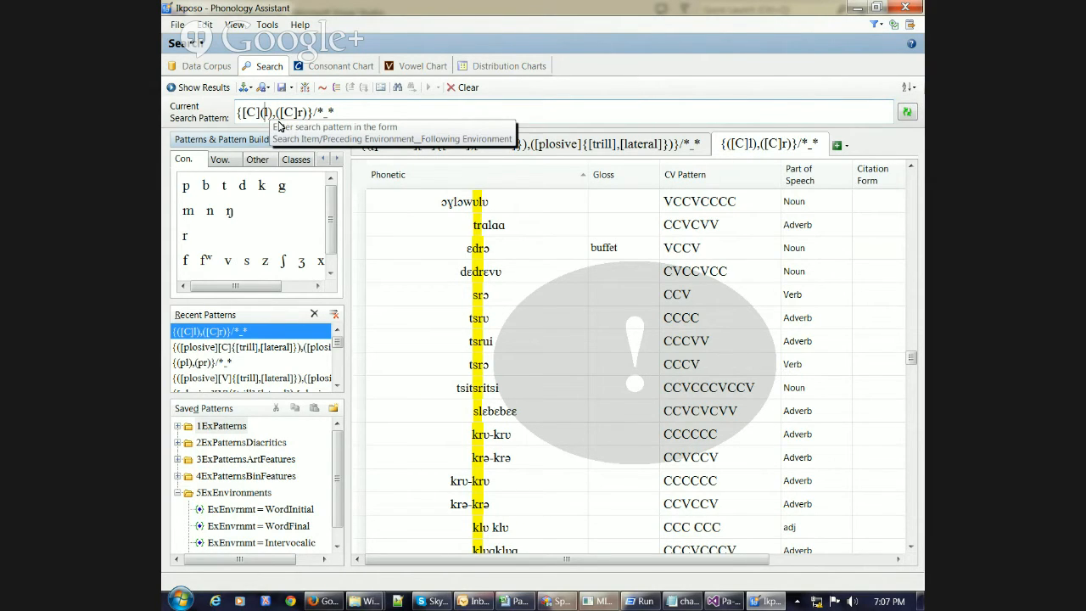
{"action": "key", "text": "Delete"}
{"action": "type", "text": "{"}
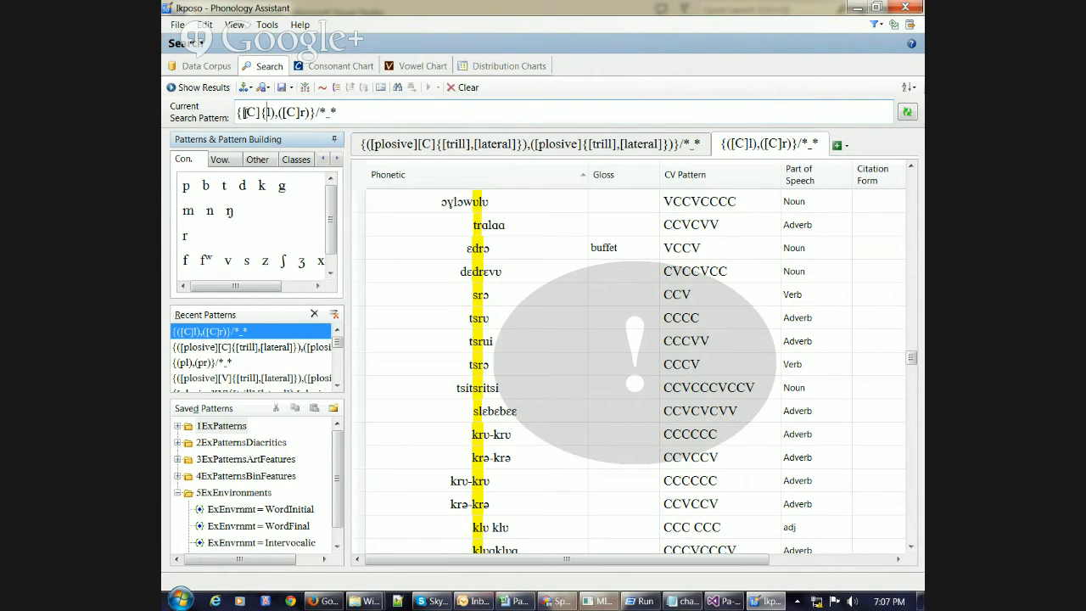
{"action": "key", "text": "Delete"}
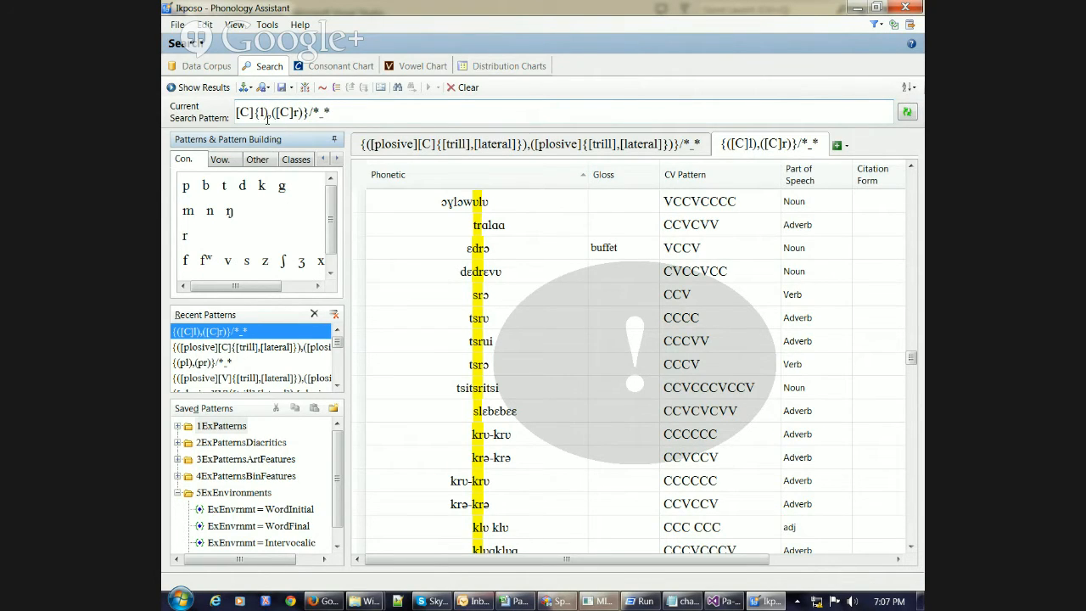
Remove the leftover parentheses and second [C] so the pattern reads [C]{l,r}/*_*, and show its results
{"action": "key", "text": "Delete"}
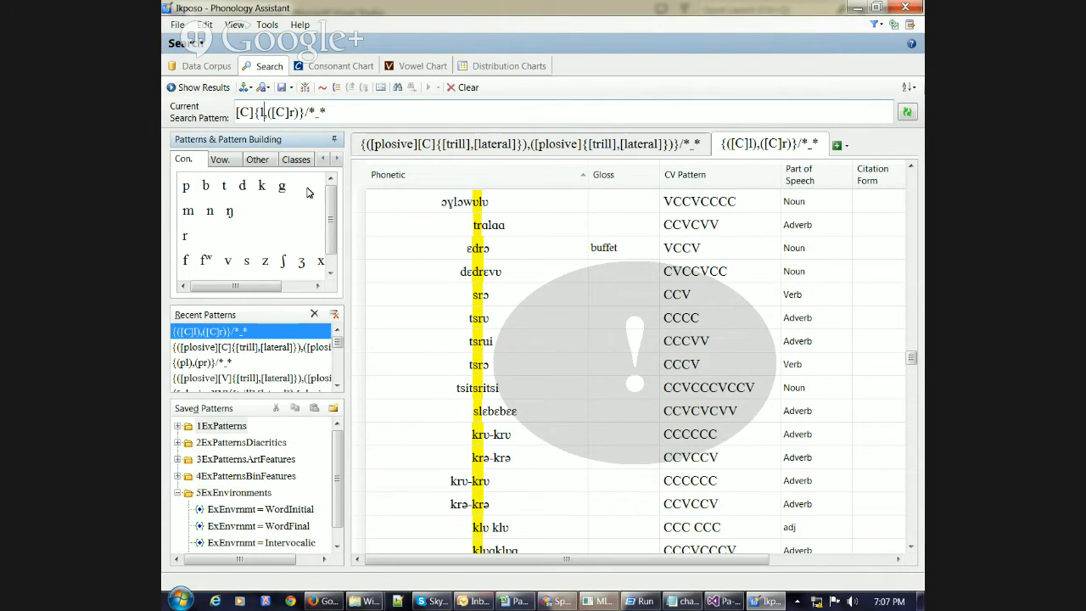
{"action": "key", "text": "Delete"}
{"action": "key", "text": "Delete"}
{"action": "key", "text": "Delete"}
{"action": "key", "text": "Delete"}
{"action": "left_click", "coordinate": [277, 112]}
{"action": "key", "text": "Delete"}
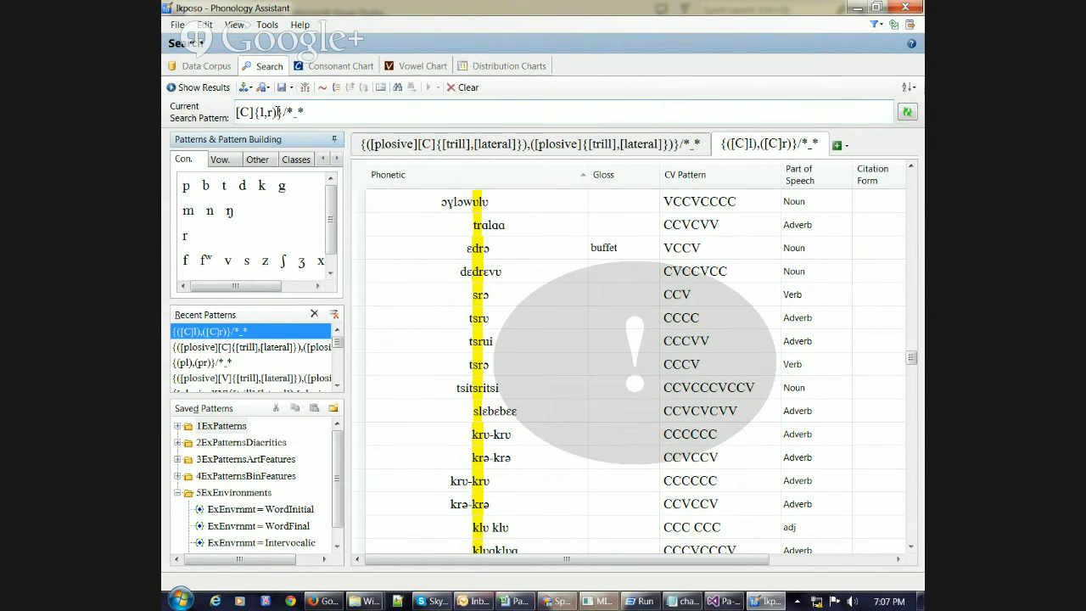
{"action": "left_click", "coordinate": [300, 111]}
{"action": "left_click", "coordinate": [207, 87]}
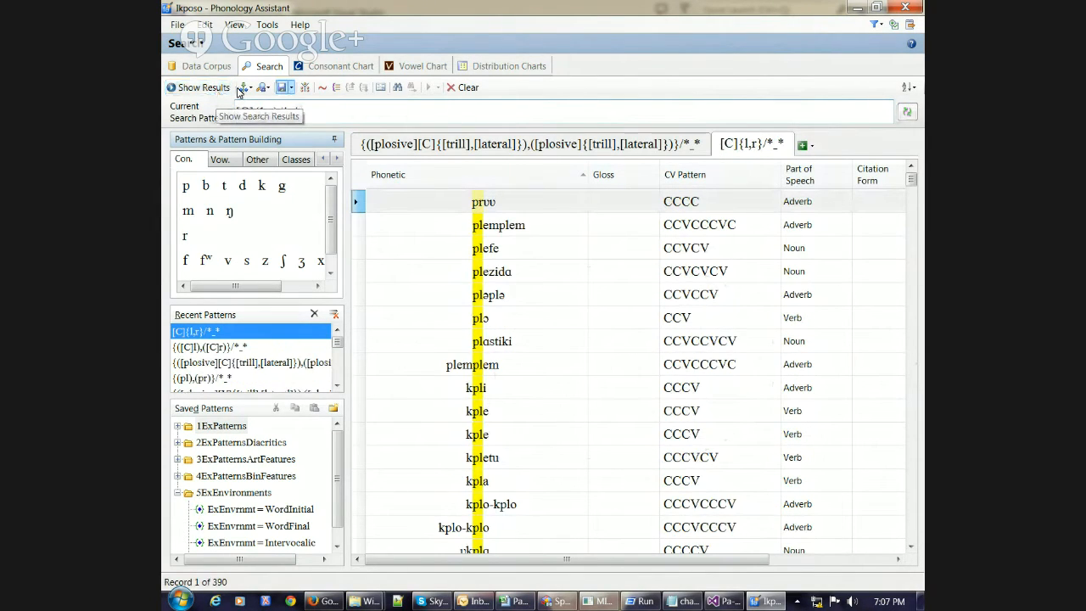
{"action": "mouse_move", "coordinate": [913, 183]}
{"action": "left_mouse_down"}
{"action": "mouse_move", "coordinate": [915, 202]}
{"action": "mouse_move", "coordinate": [914, 181]}
{"action": "left_mouse_up"}
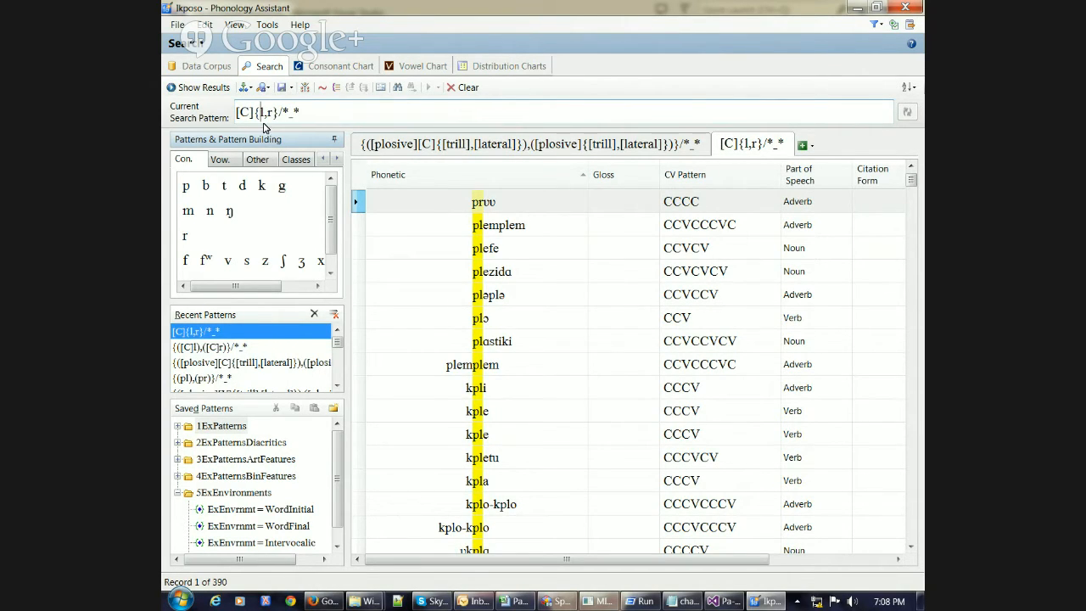
{"action": "key", "text": "Left"}
{"action": "key", "text": "Left"}
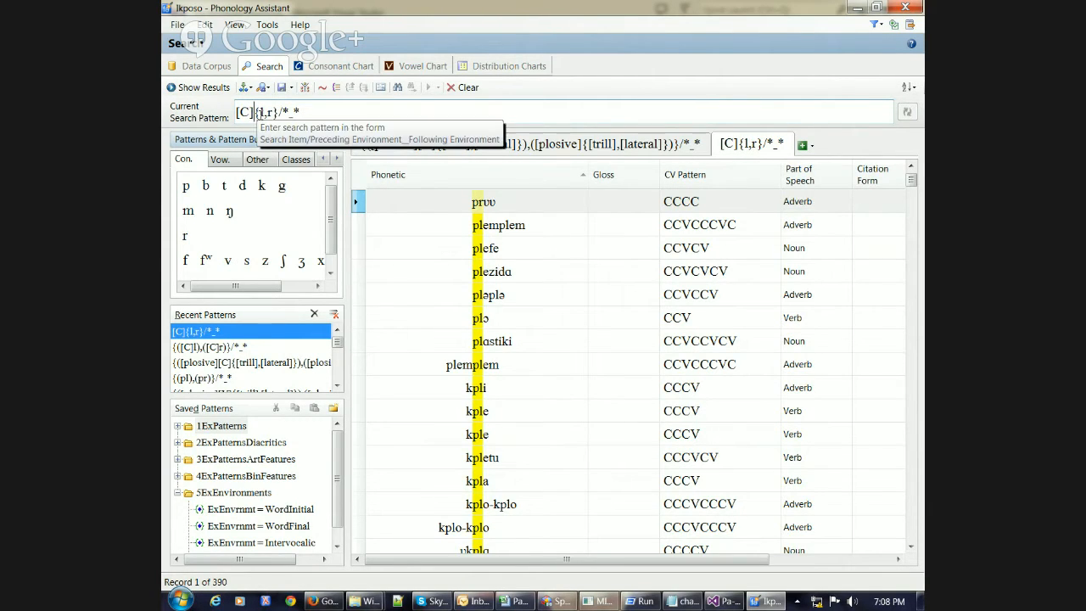
{"action": "left_click", "coordinate": [260, 113]}
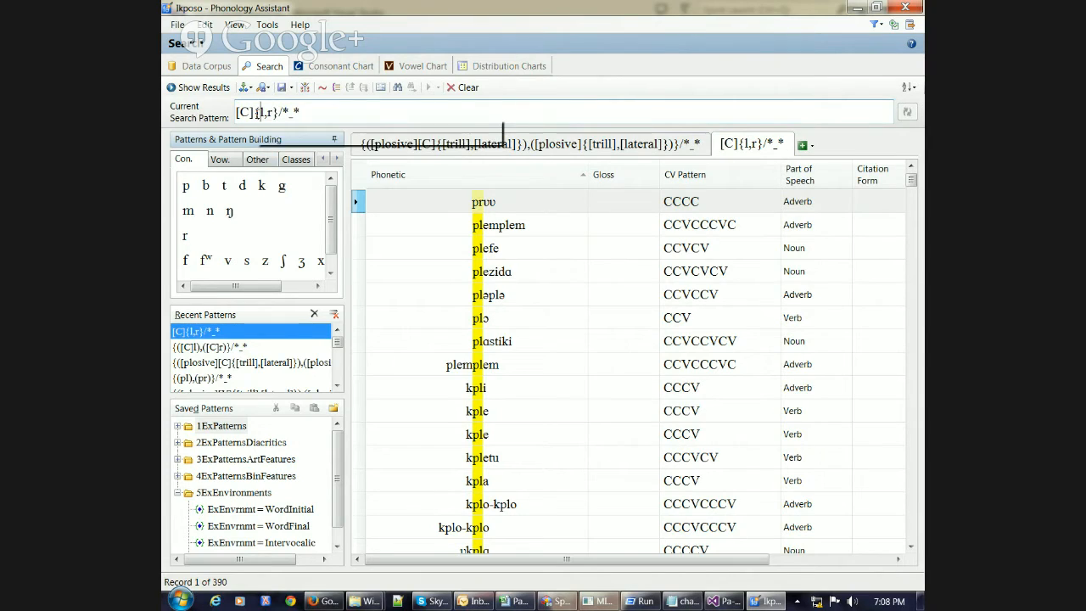
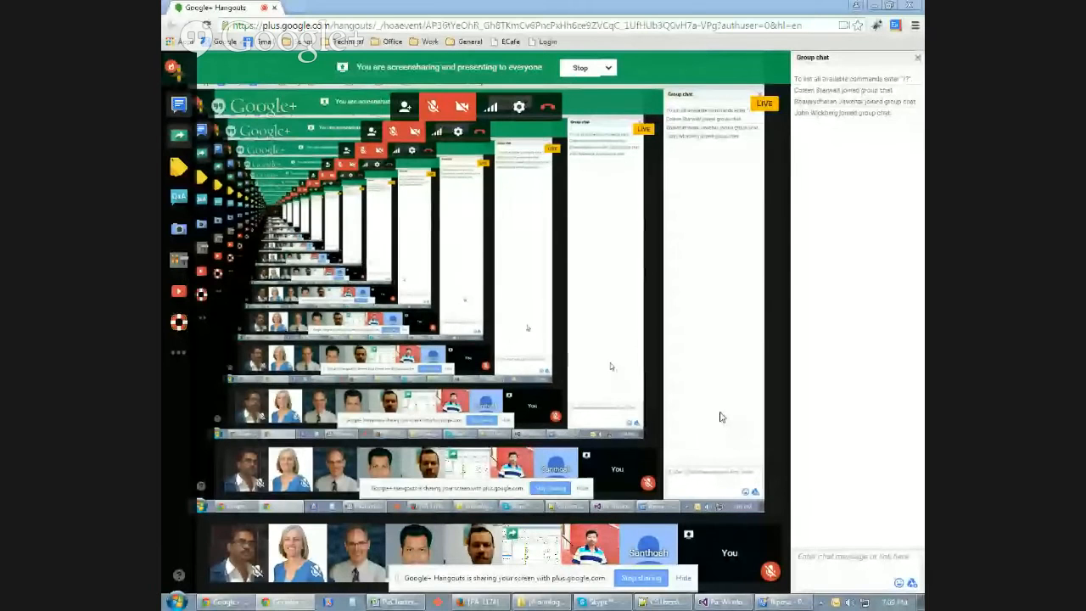
{"action": "mouse_move", "coordinate": [769, 603]}
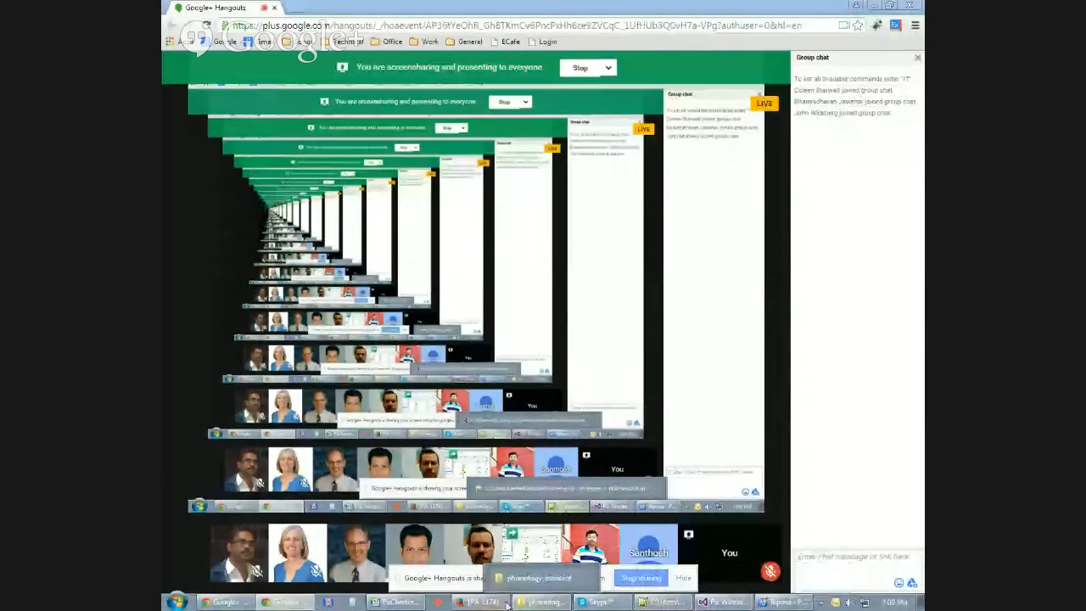
Check the charter report's story on quicker distribution charts by feature and return to the ExConsonants chart in Phonology Assistant
{"action": "left_click", "coordinate": [769, 602]}
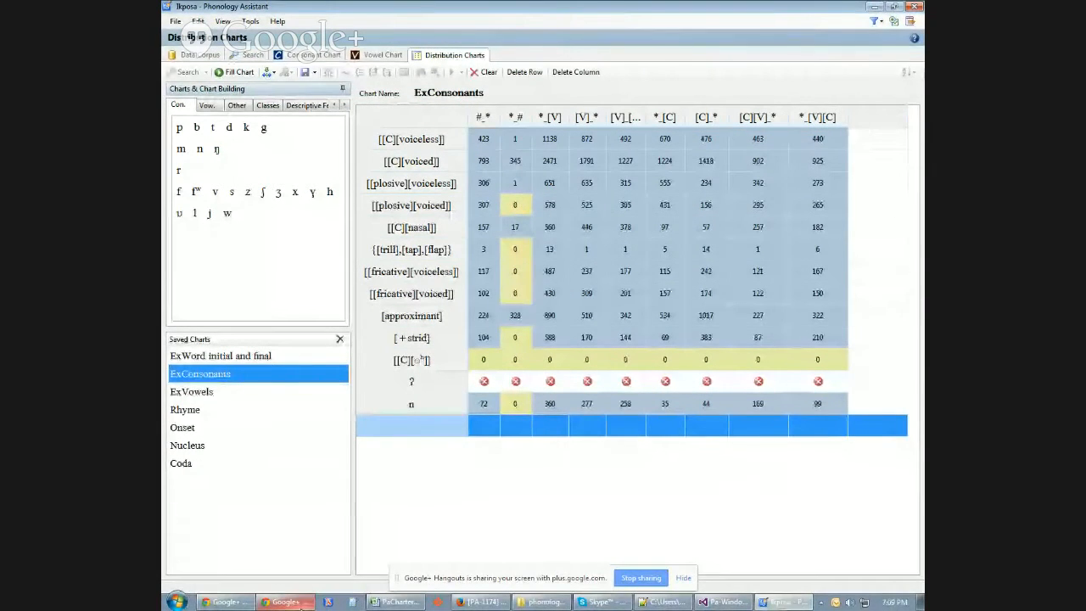
{"action": "left_click", "coordinate": [393, 603]}
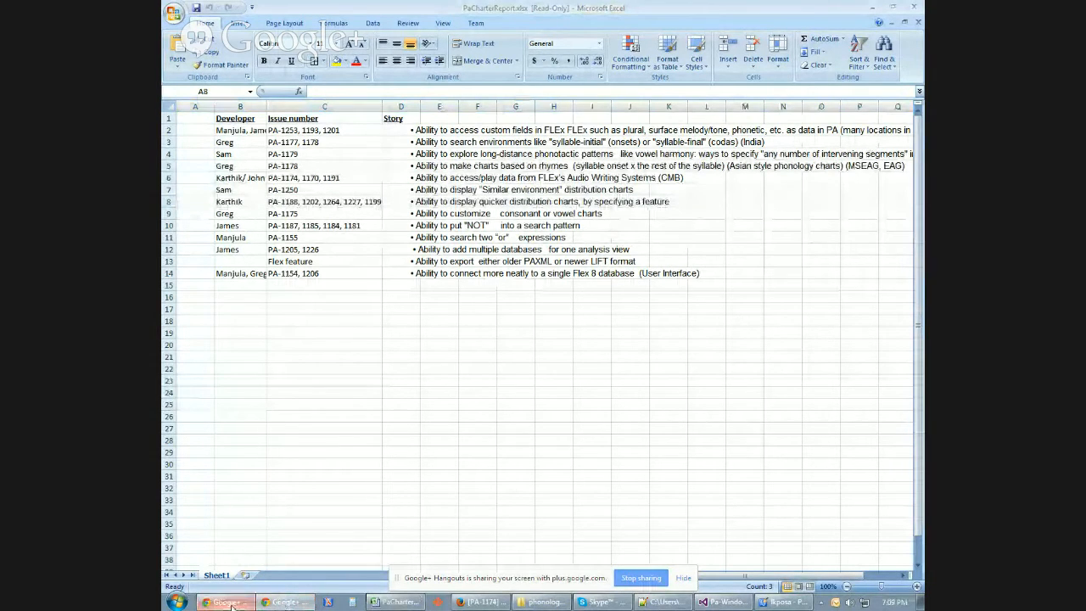
{"action": "left_click", "coordinate": [280, 602]}
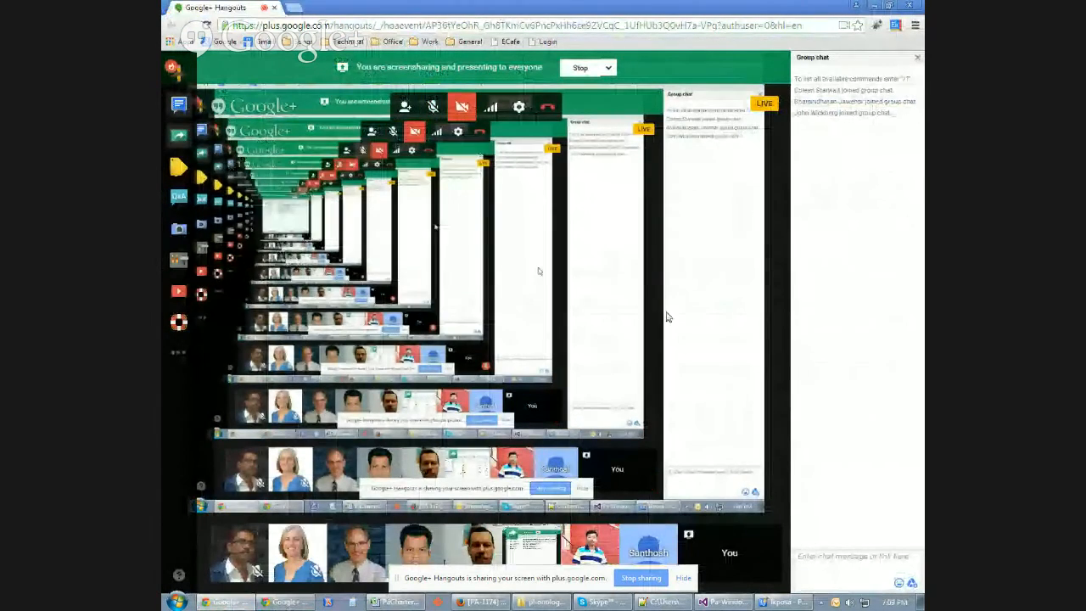
{"action": "left_click", "coordinate": [784, 602]}
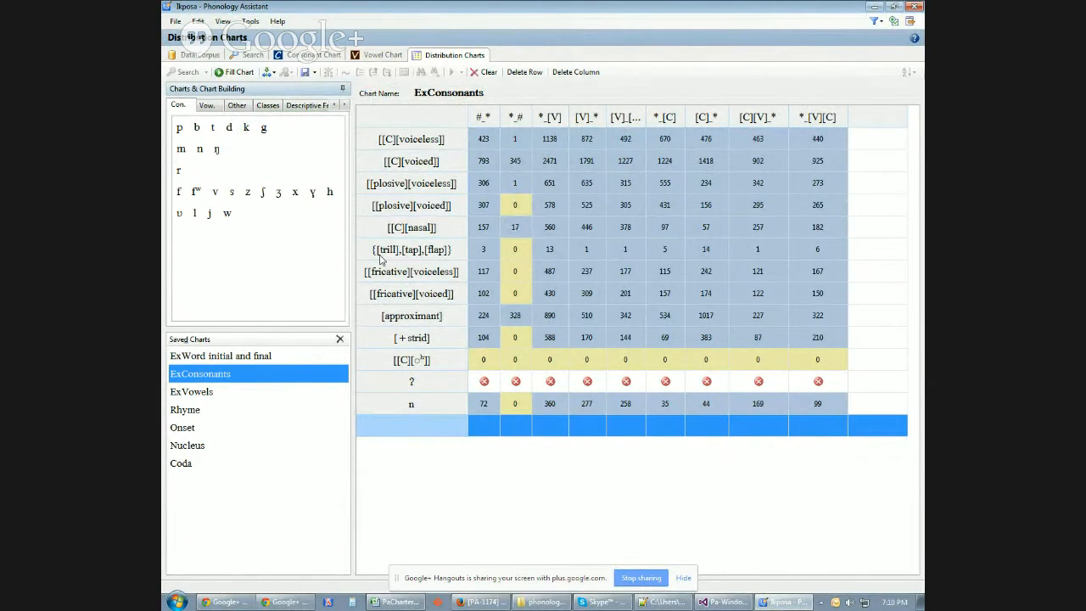
{"action": "left_click", "coordinate": [222, 601]}
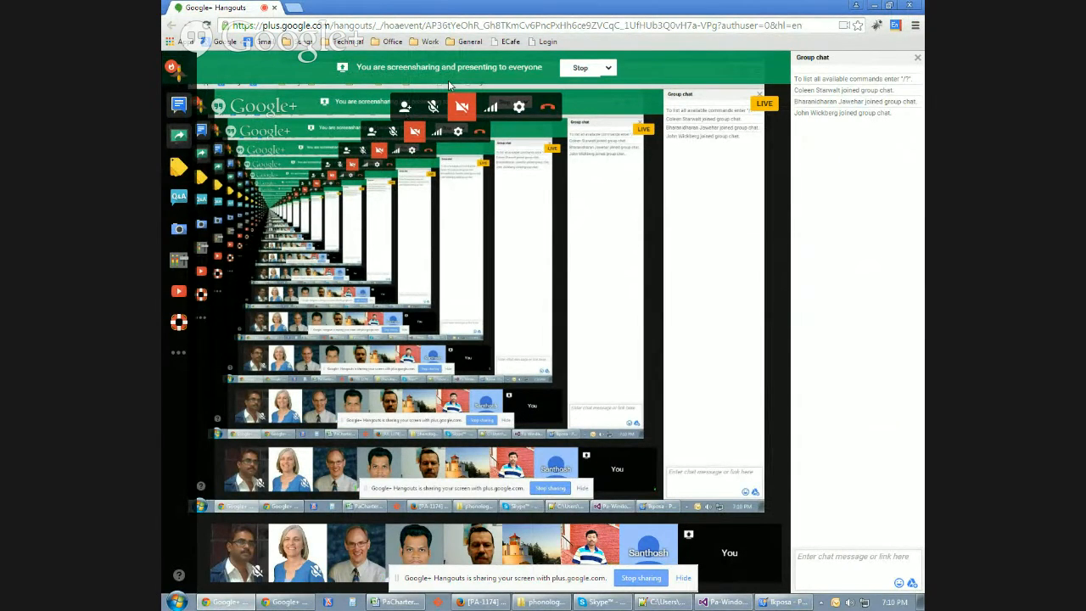
{"action": "left_click", "coordinate": [770, 601]}
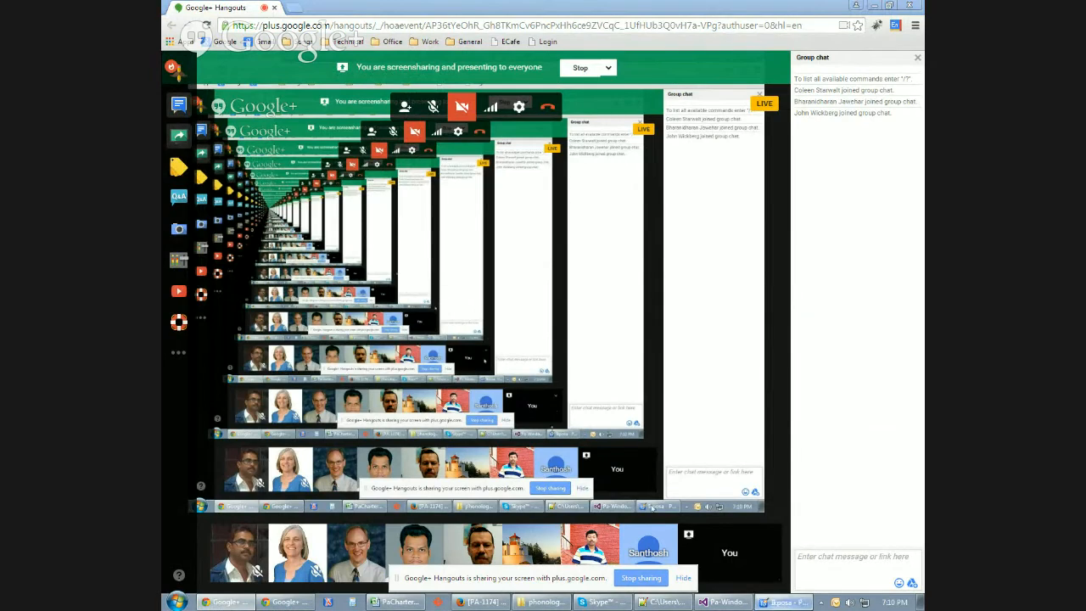
{"action": "left_click", "coordinate": [395, 601]}
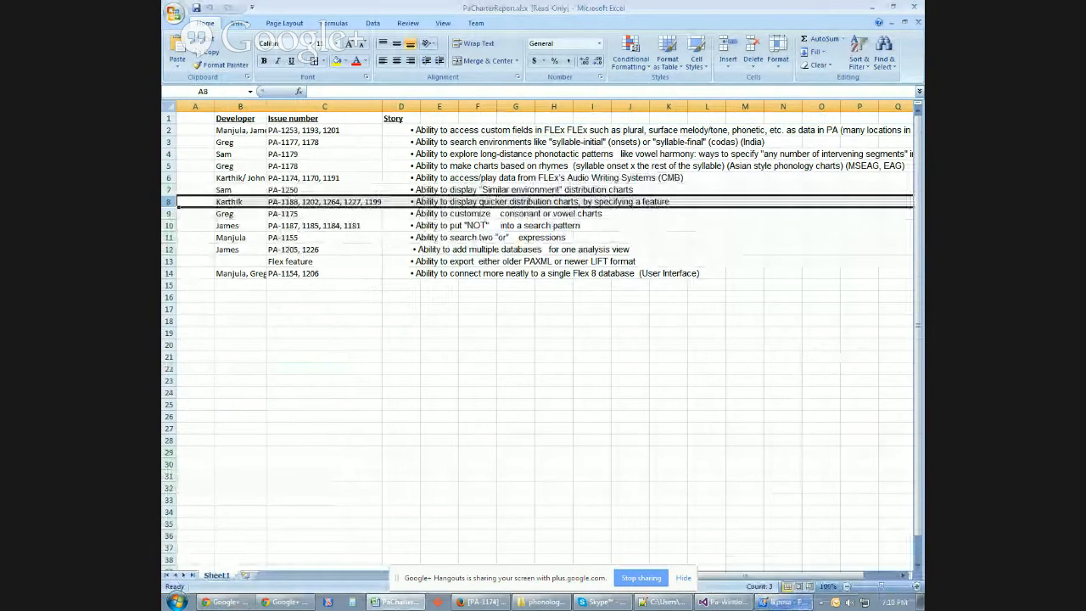
{"action": "left_click", "coordinate": [786, 603]}
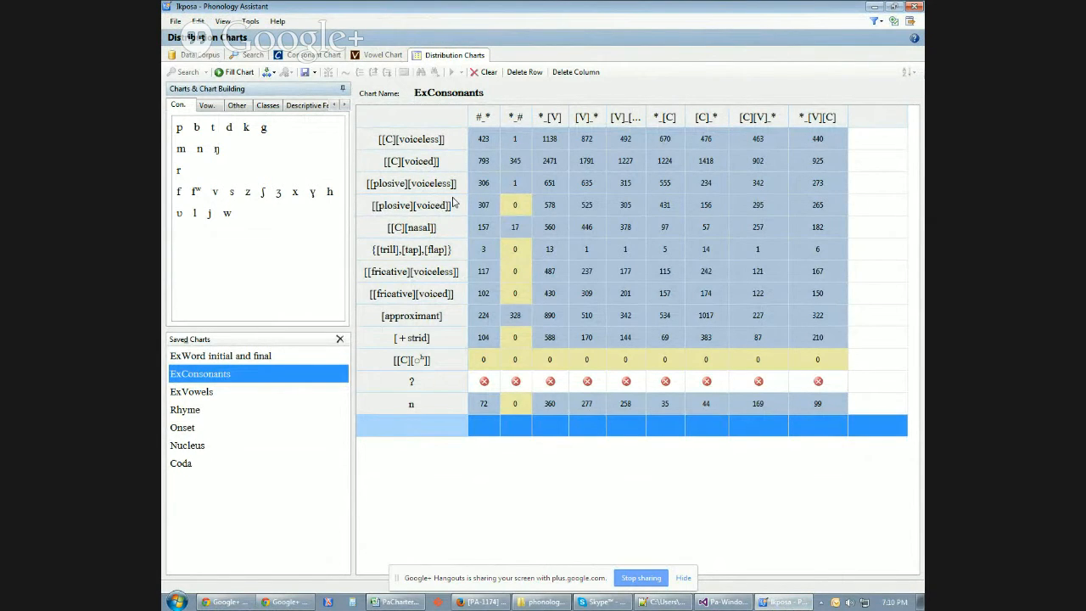
Move the *_# column between *_[C] and [C]_*, and the [[C][voiced]] row directly below {[trill],[tap],[flap]}
{"action": "left_click", "coordinate": [519, 123]}
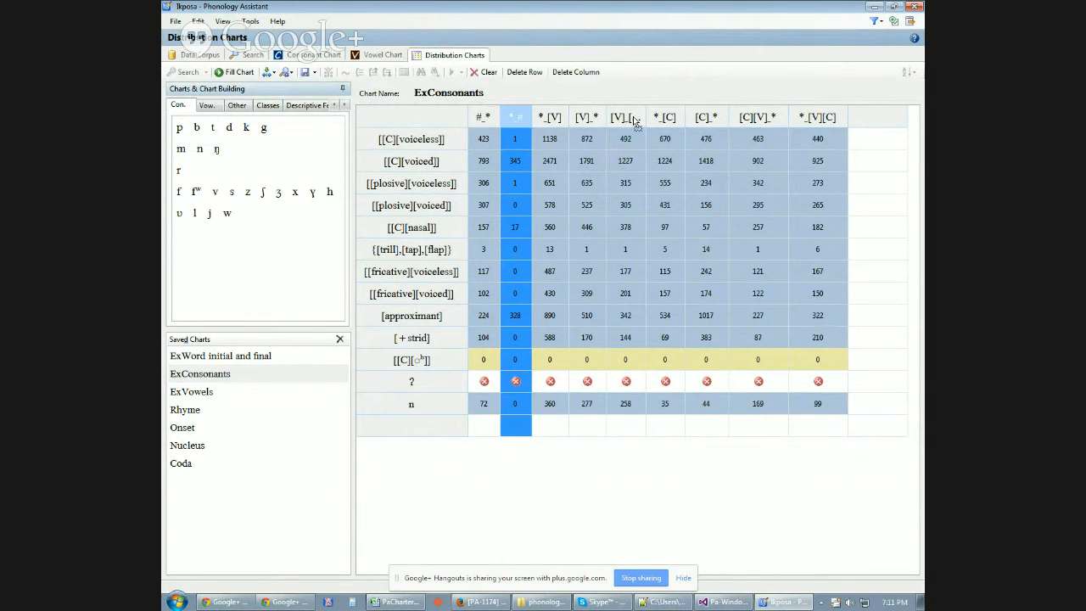
{"action": "left_click_drag", "start_coordinate": [659, 122], "coordinate": [655, 116]}
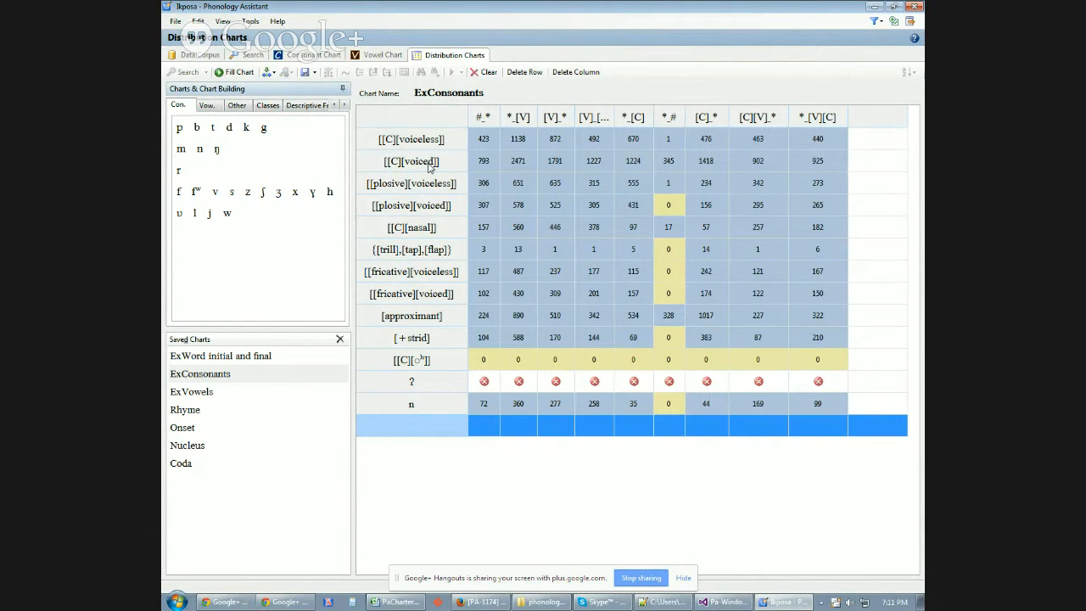
{"action": "left_click_drag", "start_coordinate": [430, 167], "coordinate": [422, 251]}
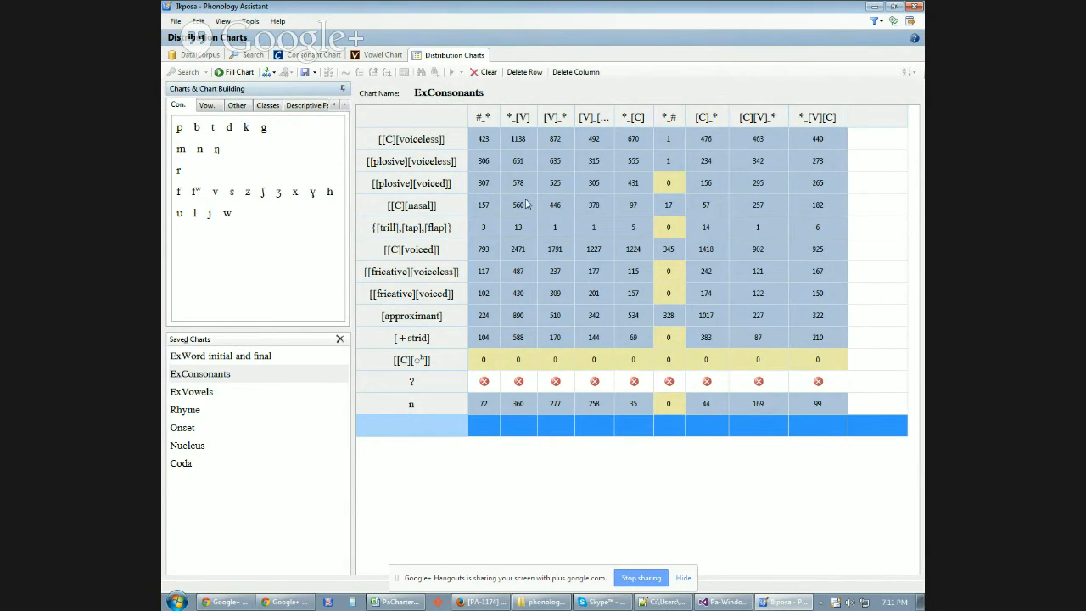
Save the rearranged ExConsonants chart and reload it after opening the saved ExVowels chart
{"action": "left_click", "coordinate": [304, 73]}
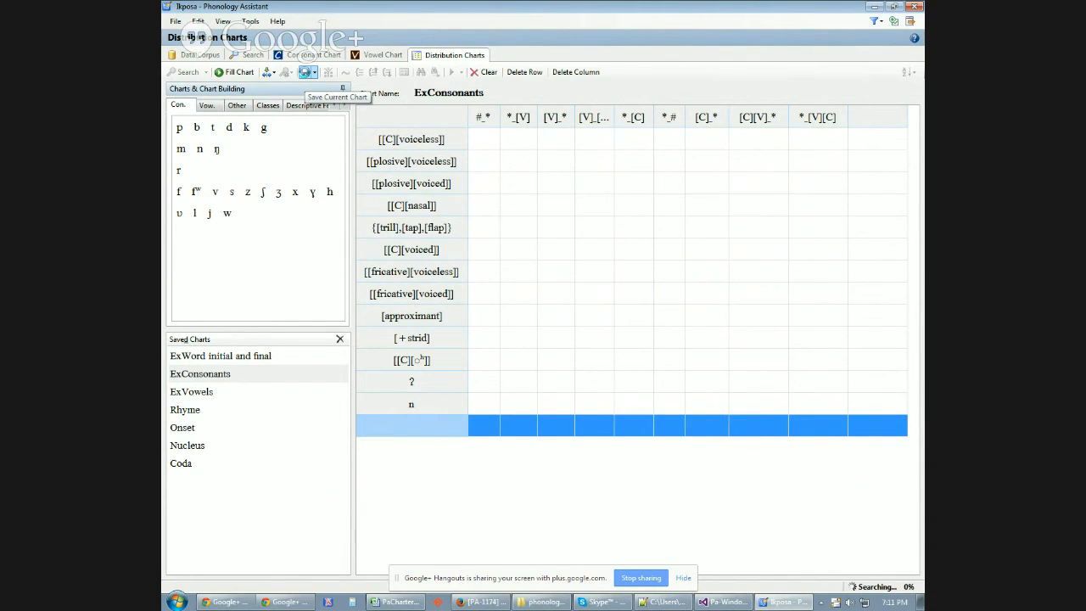
{"action": "left_click", "coordinate": [195, 392]}
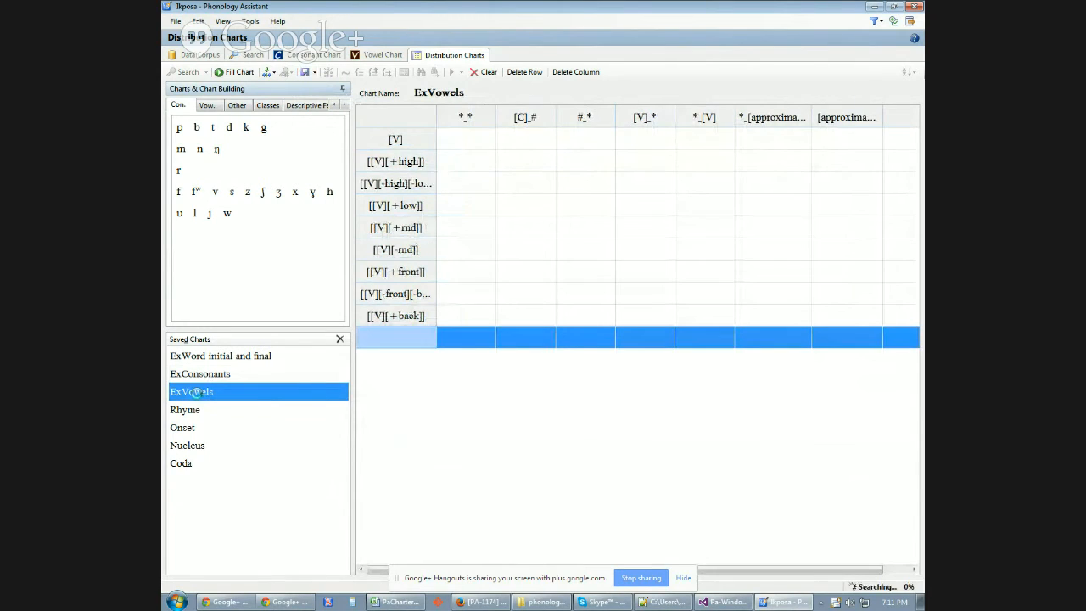
{"action": "left_click", "coordinate": [222, 377]}
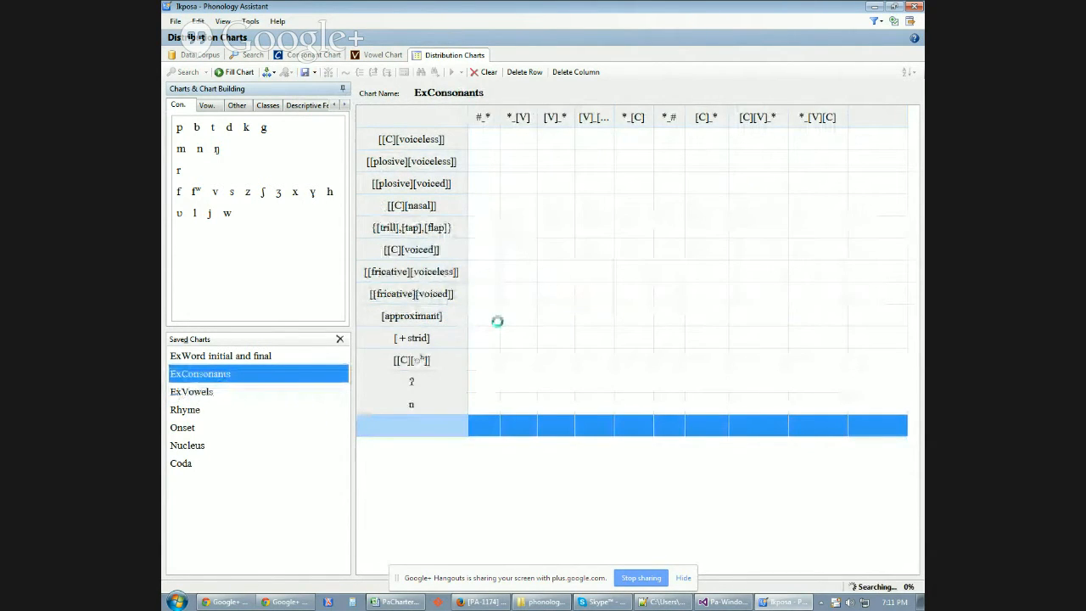
Delete the {[trill],[tap],[flap]} row and the column between [V]_* and *_[C] from the ExConsonants chart
{"action": "left_click", "coordinate": [670, 117]}
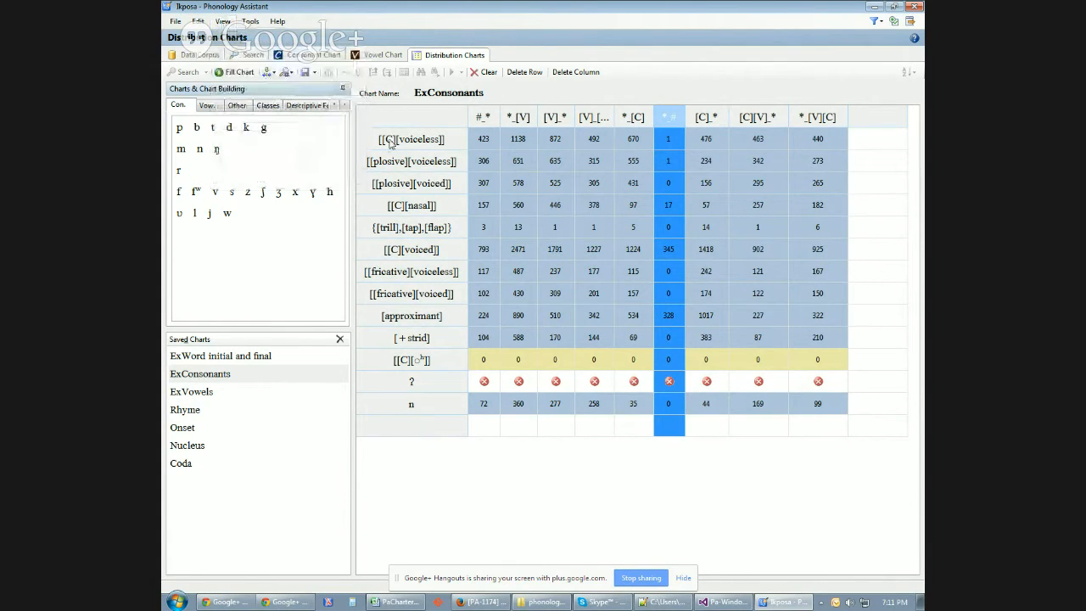
{"action": "right_click", "coordinate": [431, 235]}
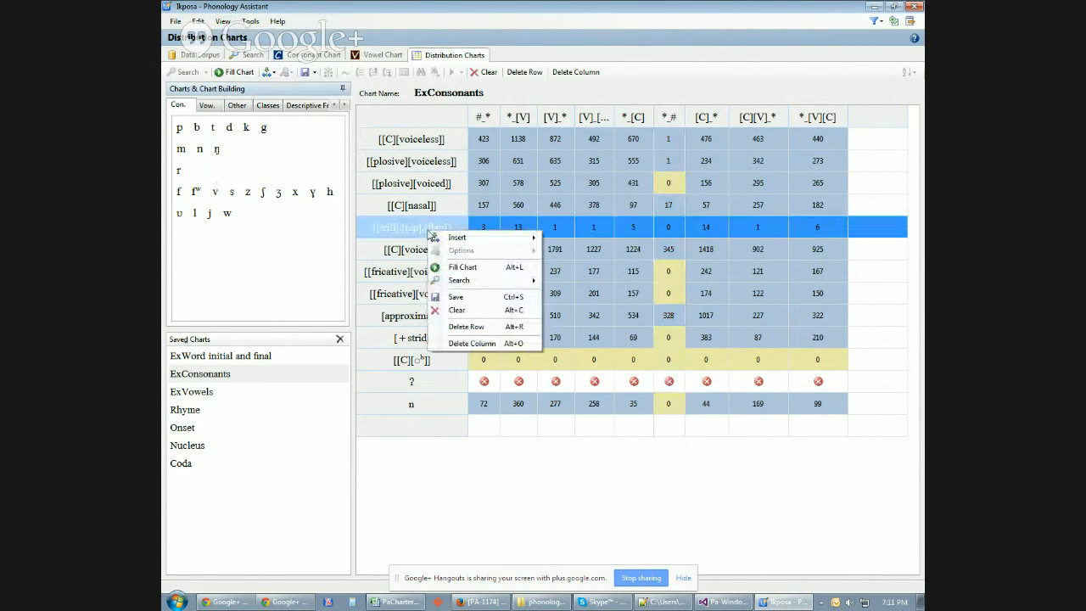
{"action": "left_click", "coordinate": [516, 328]}
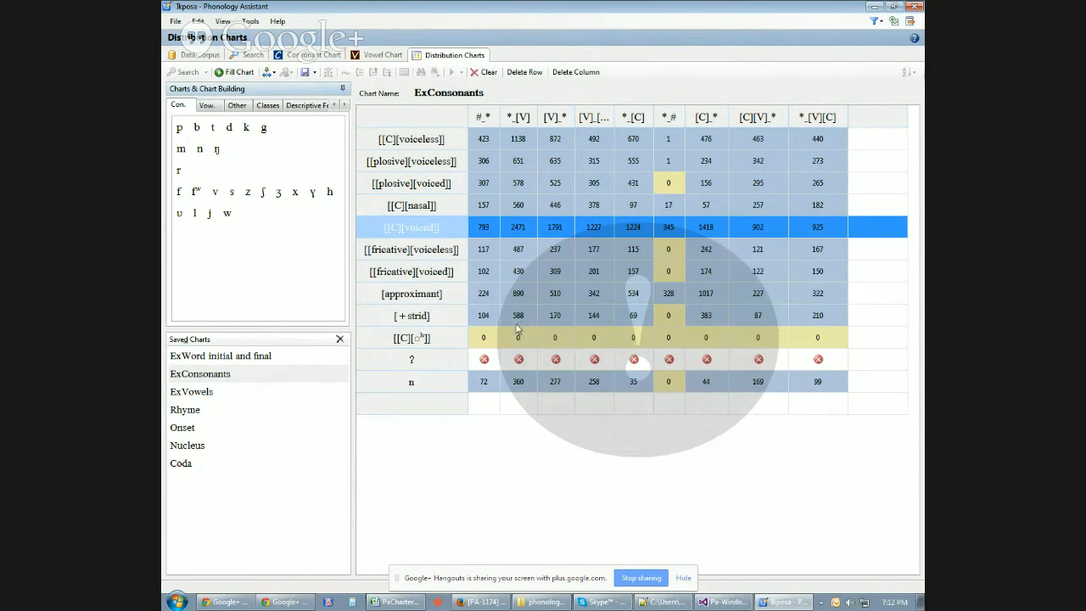
{"action": "left_click", "coordinate": [590, 120]}
{"action": "right_click", "coordinate": [590, 120]}
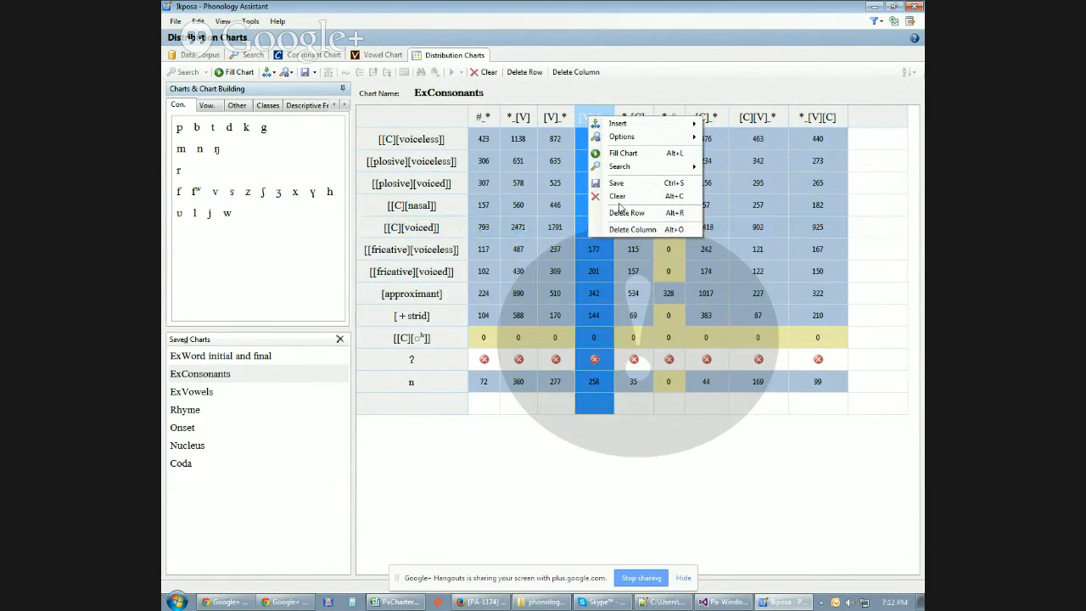
{"action": "left_click", "coordinate": [628, 230]}
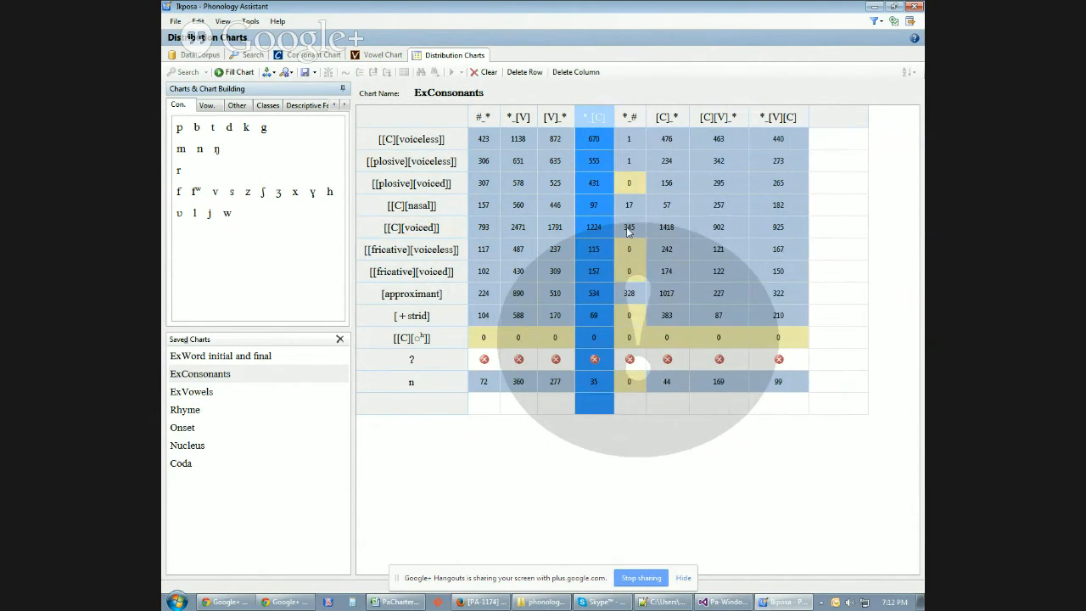
Save the chart with its row and column deletions, and verify them by opening ExVowels and reopening ExConsonants
{"action": "left_click", "coordinate": [303, 73]}
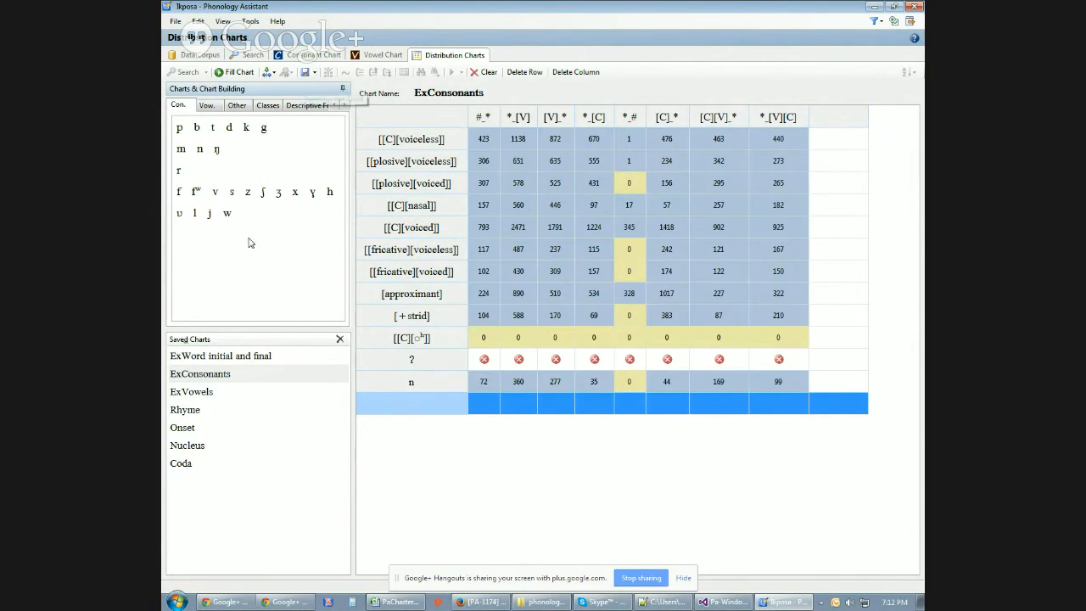
{"action": "left_click", "coordinate": [217, 390]}
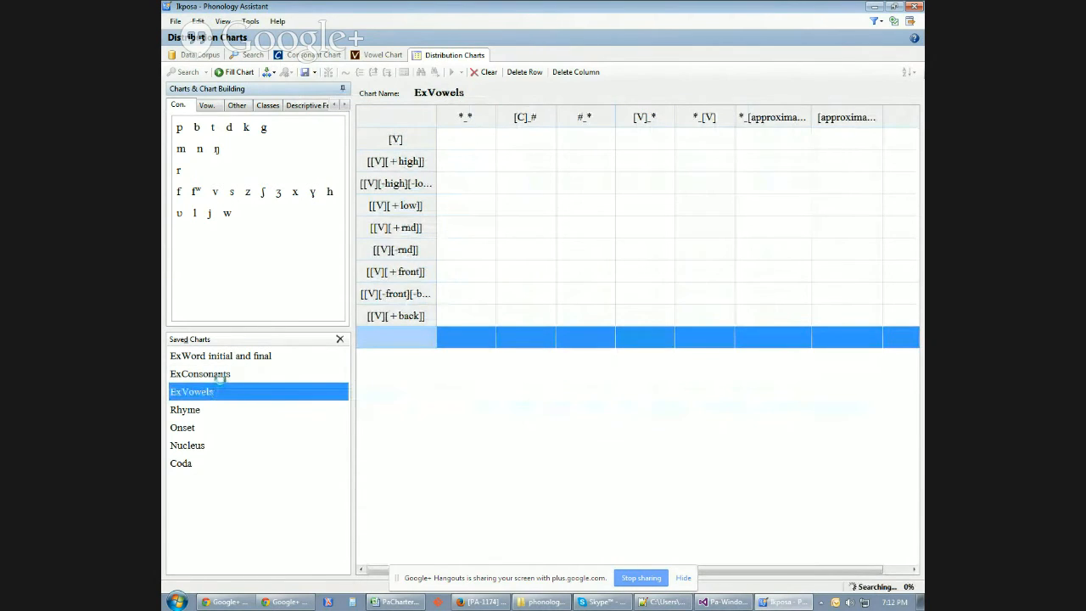
{"action": "left_click", "coordinate": [222, 375]}
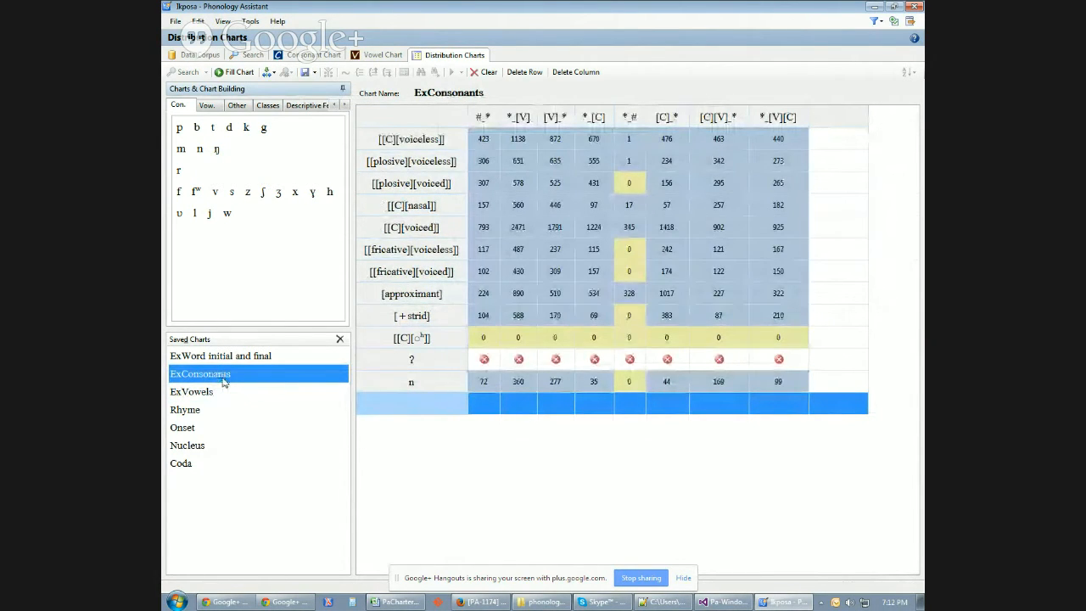
Delete the aspirated consonant row below [+strid] and the [C][V]_* column from the ExConsonants chart
{"action": "right_click", "coordinate": [440, 342]}
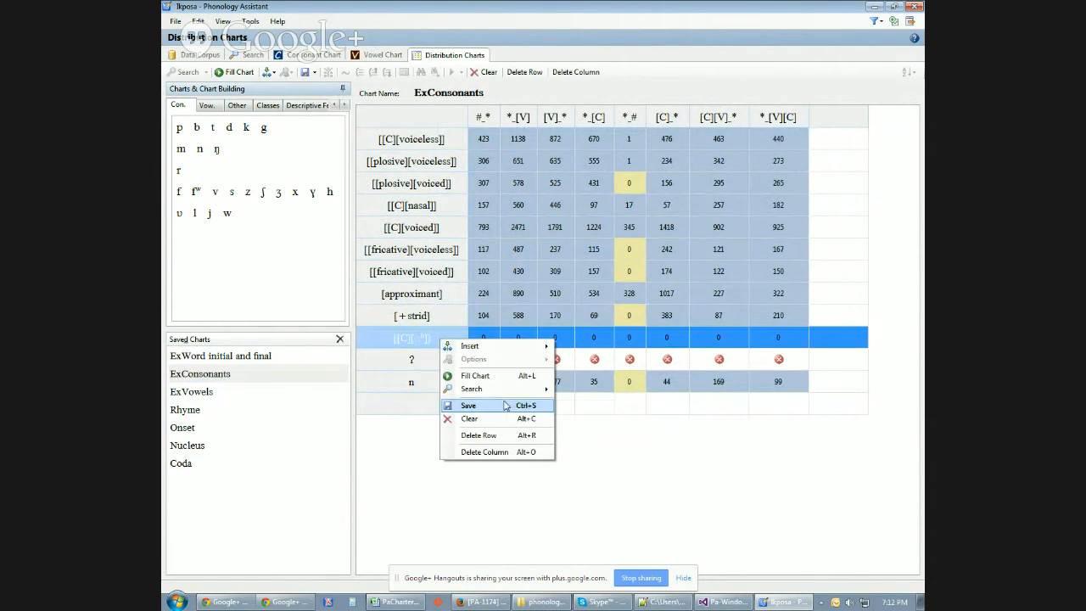
{"action": "left_click", "coordinate": [428, 460]}
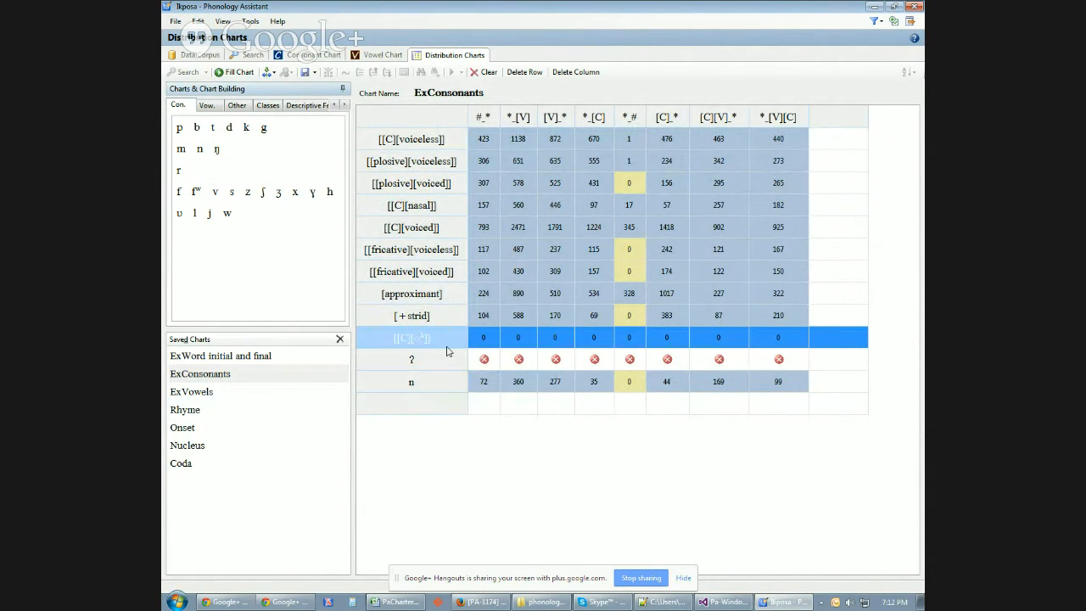
{"action": "key", "text": "Delete"}
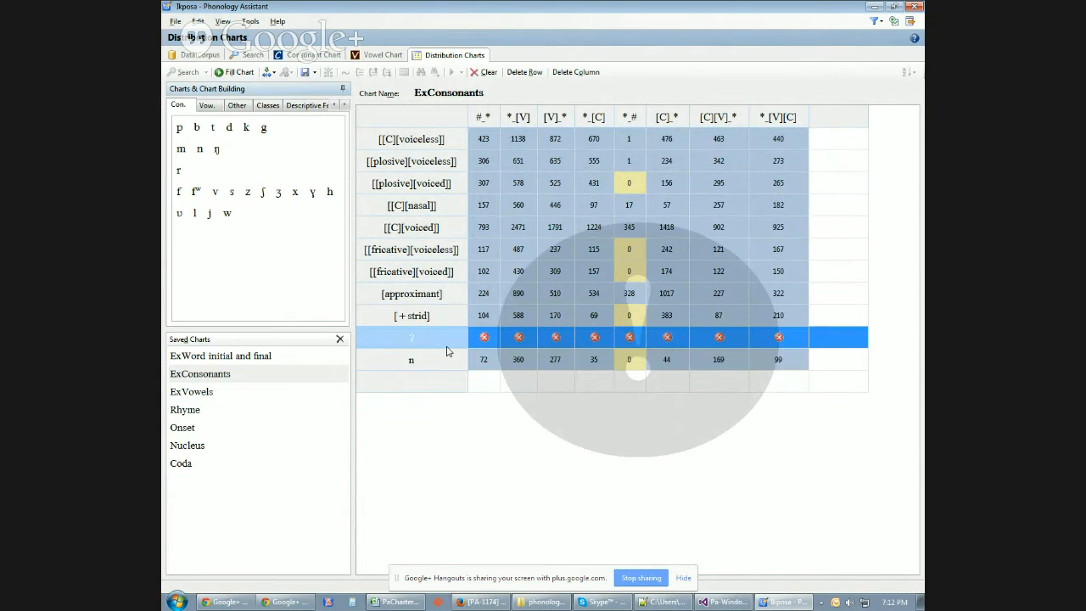
{"action": "left_click", "coordinate": [711, 120]}
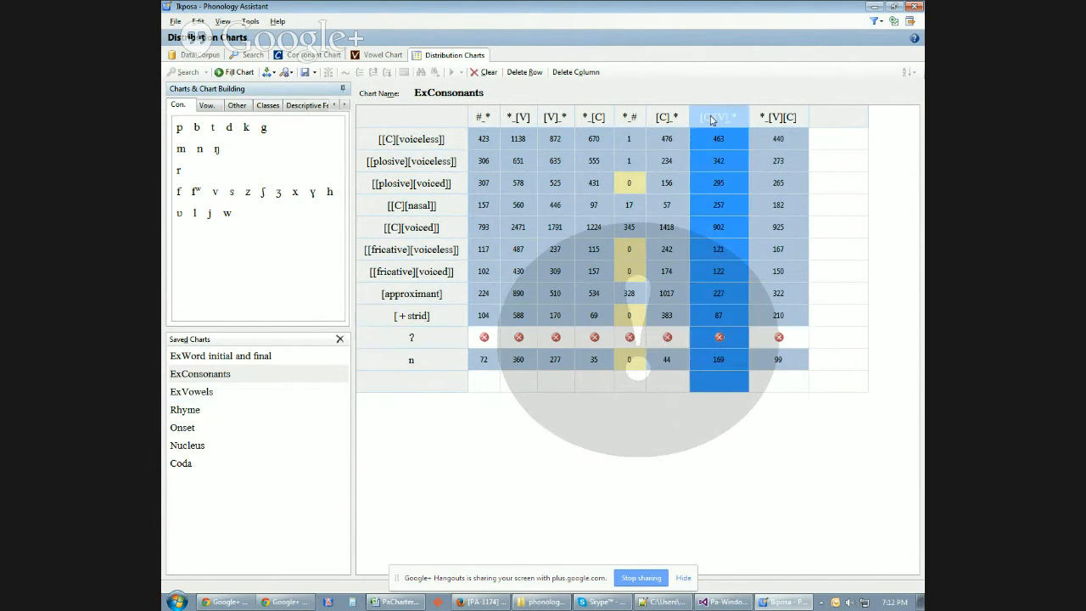
{"action": "right_click", "coordinate": [712, 119]}
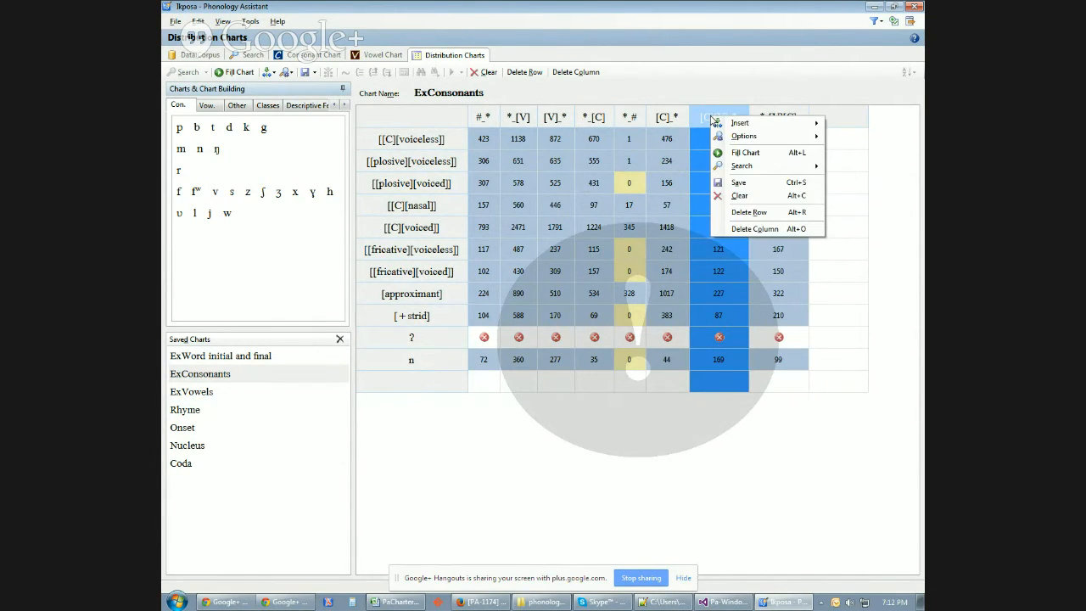
{"action": "left_click", "coordinate": [698, 93]}
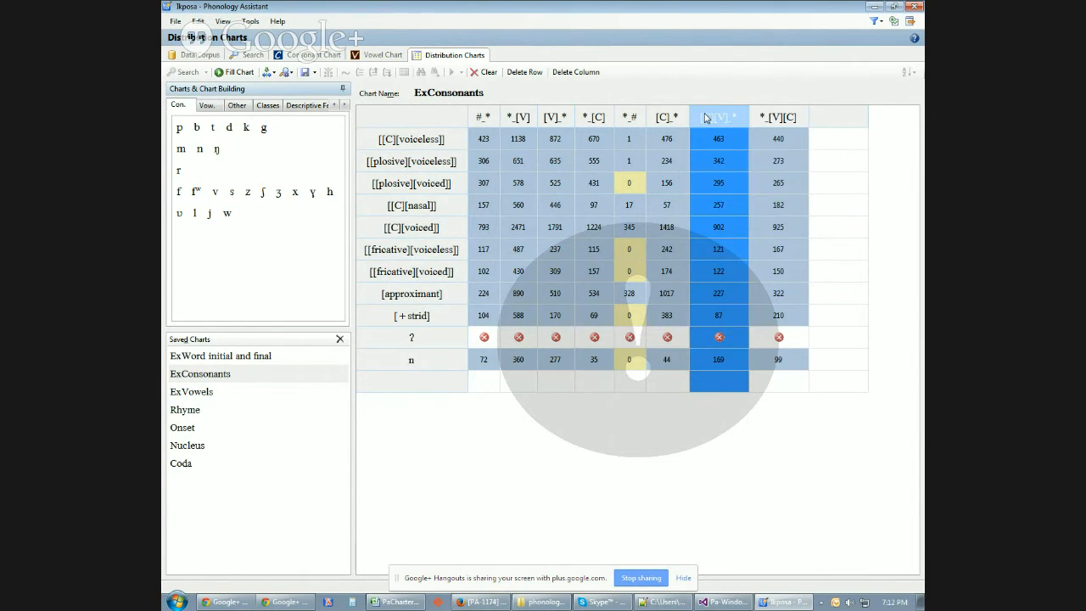
{"action": "key", "text": "Delete"}
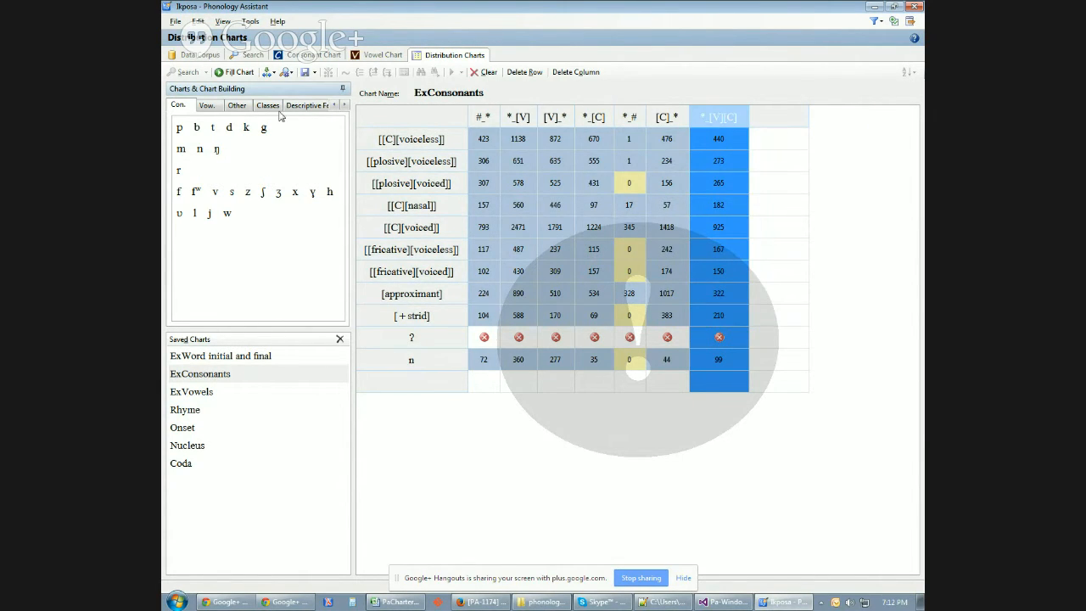
Save ExConsonants without the aspirated row and [C][V]_* column, and reload it after viewing ExVowels
{"action": "left_click", "coordinate": [307, 72]}
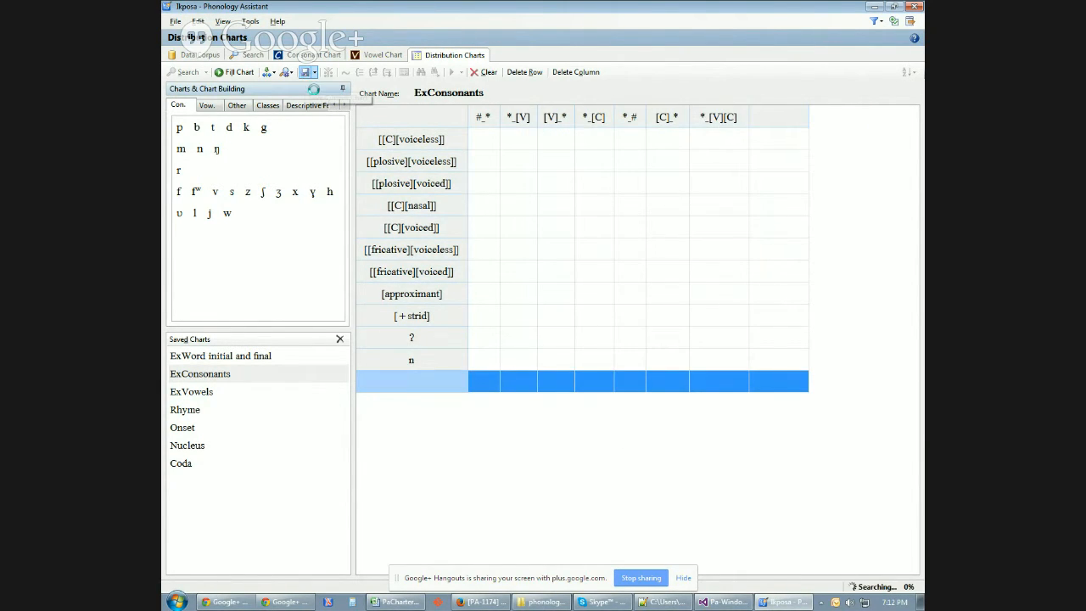
{"action": "left_click", "coordinate": [203, 394]}
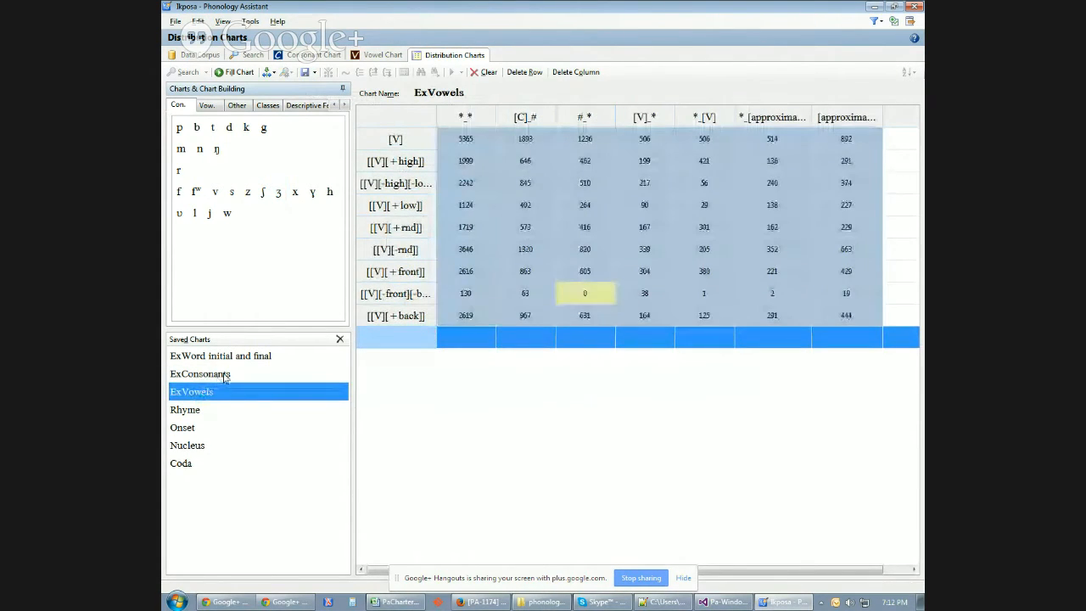
{"action": "left_click", "coordinate": [222, 374]}
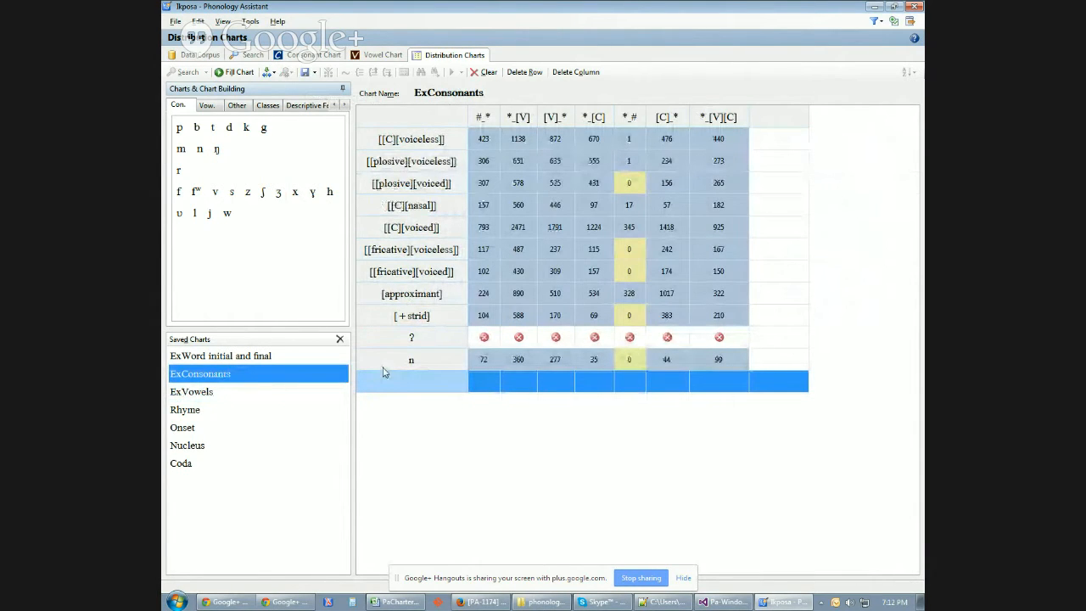
Show the search results for the [[plosive][voiced]] row in the [V]_* column and inspect the current search pattern
{"action": "mouse_move", "coordinate": [686, 337]}
{"action": "double_click", "coordinate": [555, 183]}
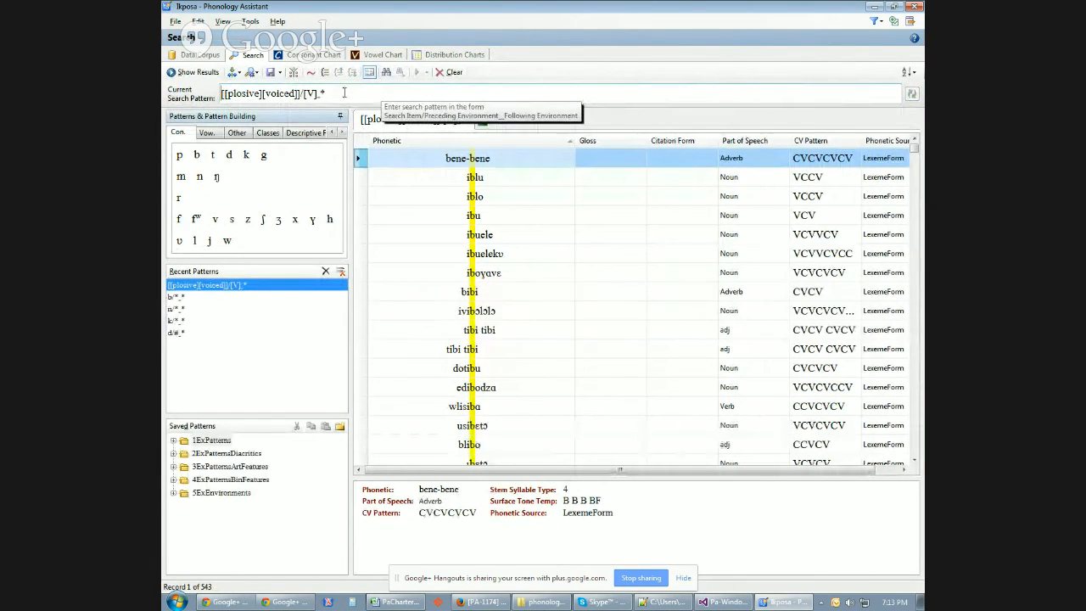
{"action": "left_click_drag", "start_coordinate": [337, 93], "coordinate": [227, 96]}
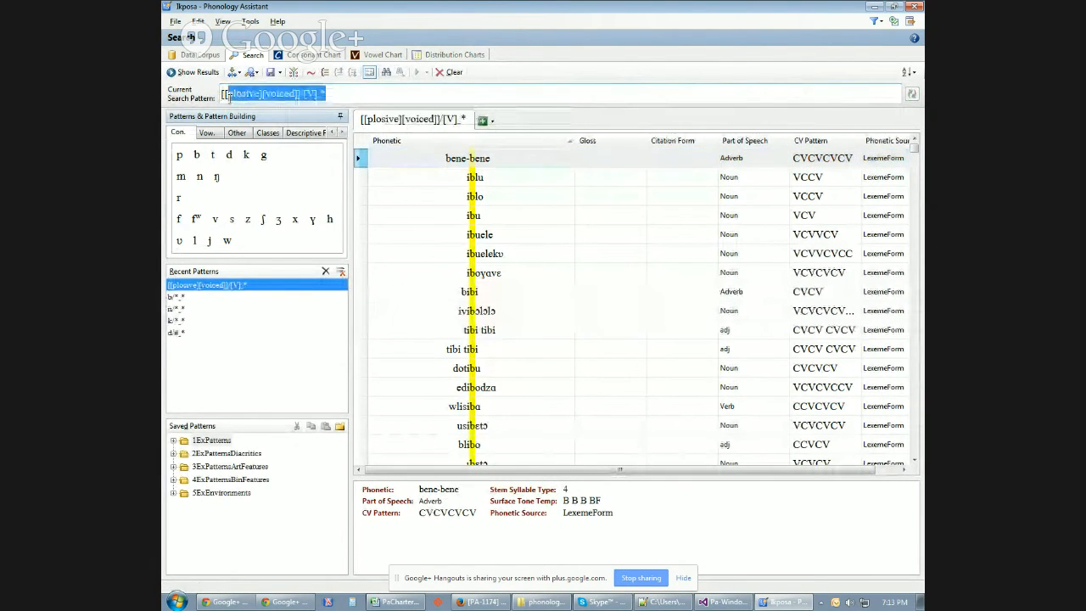
{"action": "left_click", "coordinate": [395, 91]}
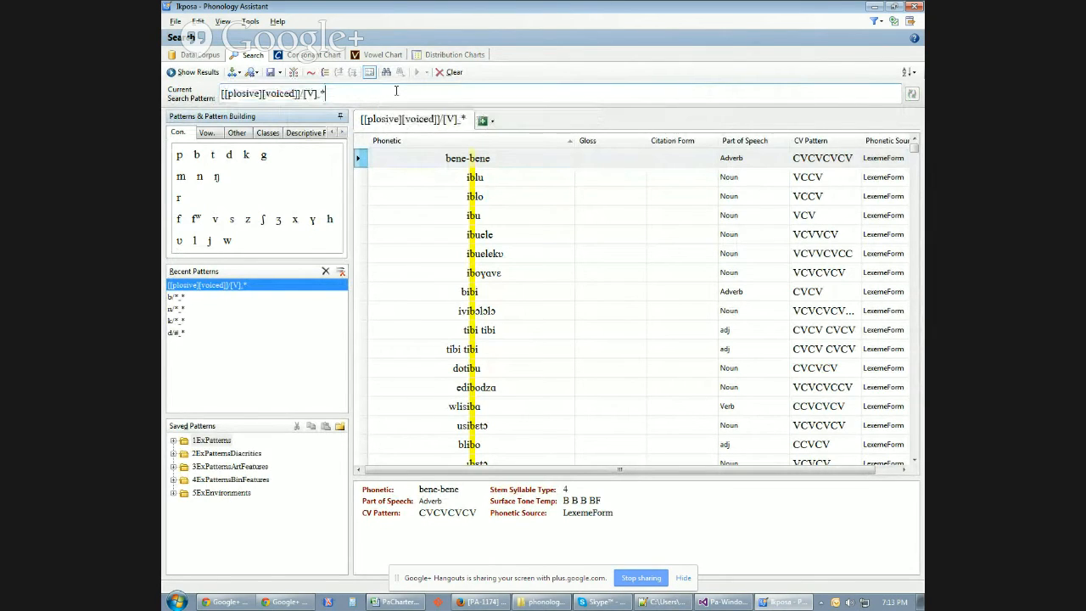
Return to the ExConsonants distribution chart and show the row and column deletion commands for the [[plosive][voiced]] row
{"action": "left_click", "coordinate": [462, 56]}
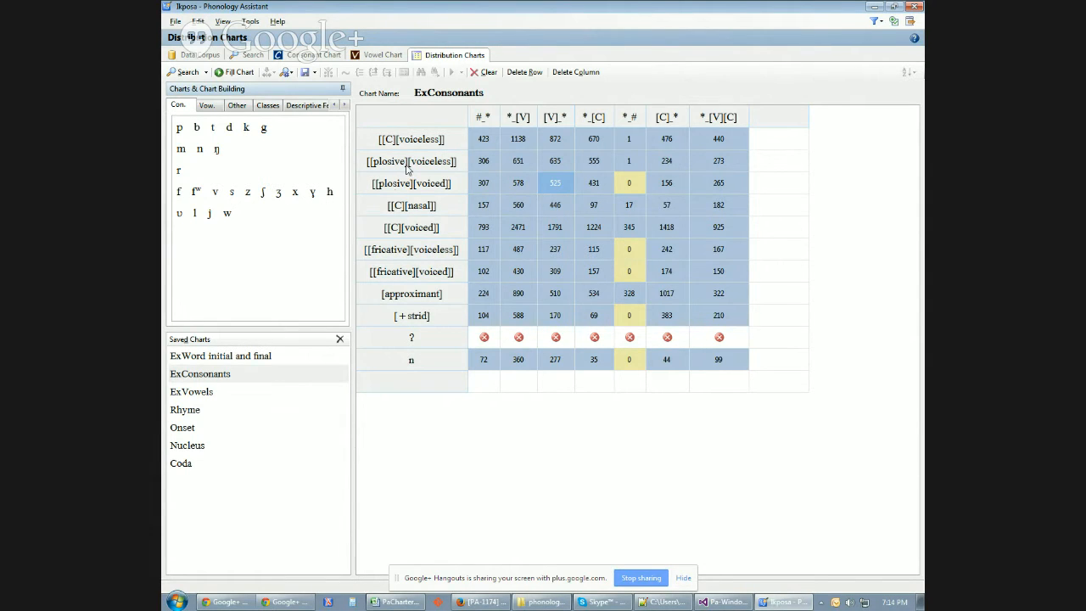
{"action": "right_click", "coordinate": [395, 188]}
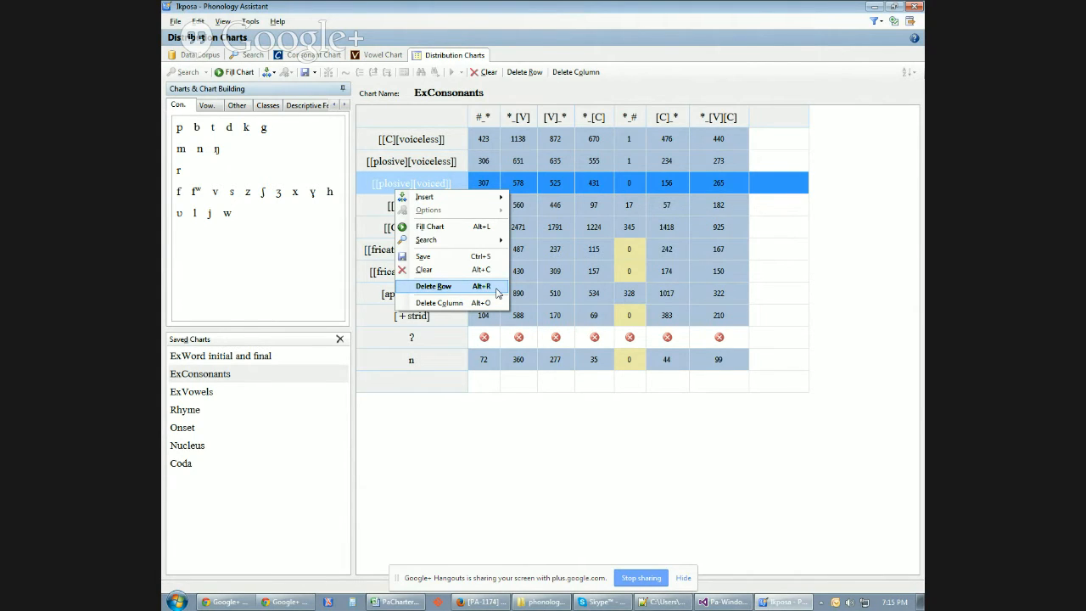
{"action": "left_click", "coordinate": [445, 456]}
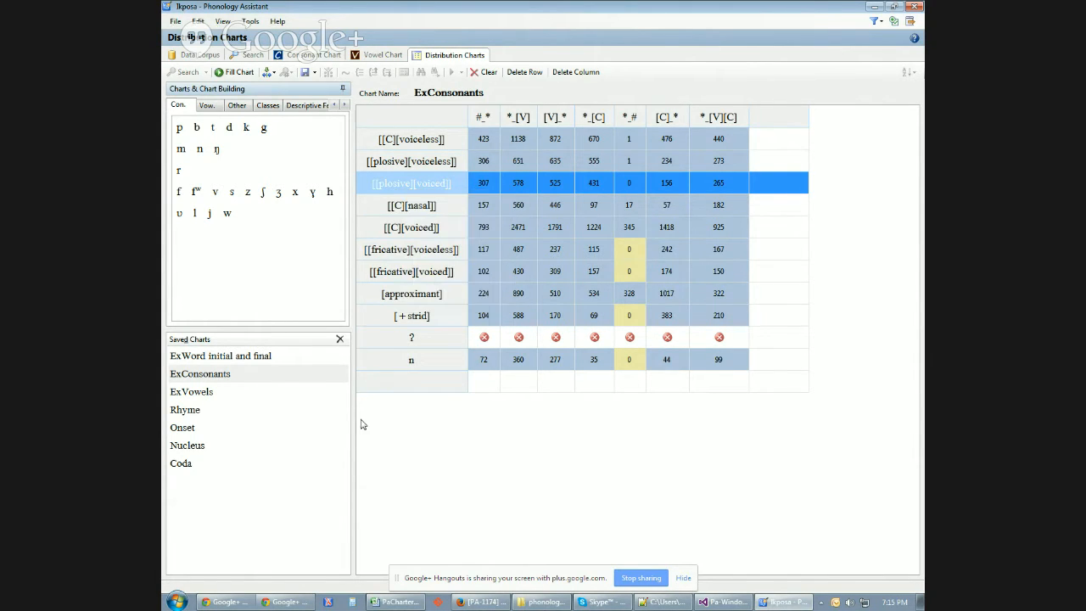
Open the ExVowels distribution chart, show its Save As option, and switch to ExConsonants and back
{"action": "left_click", "coordinate": [233, 403]}
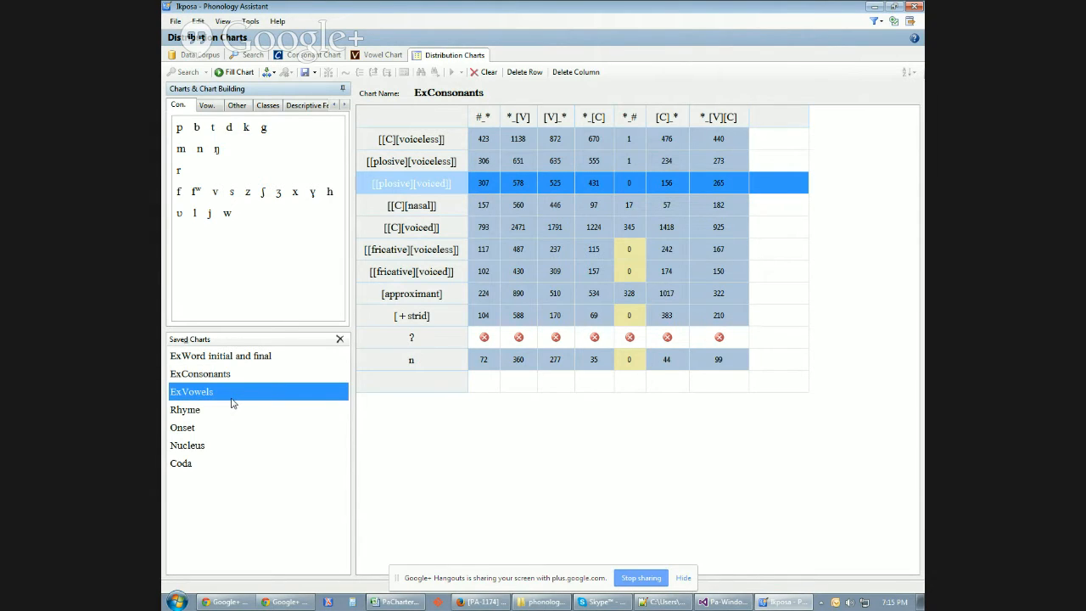
{"action": "double_click", "coordinate": [236, 404]}
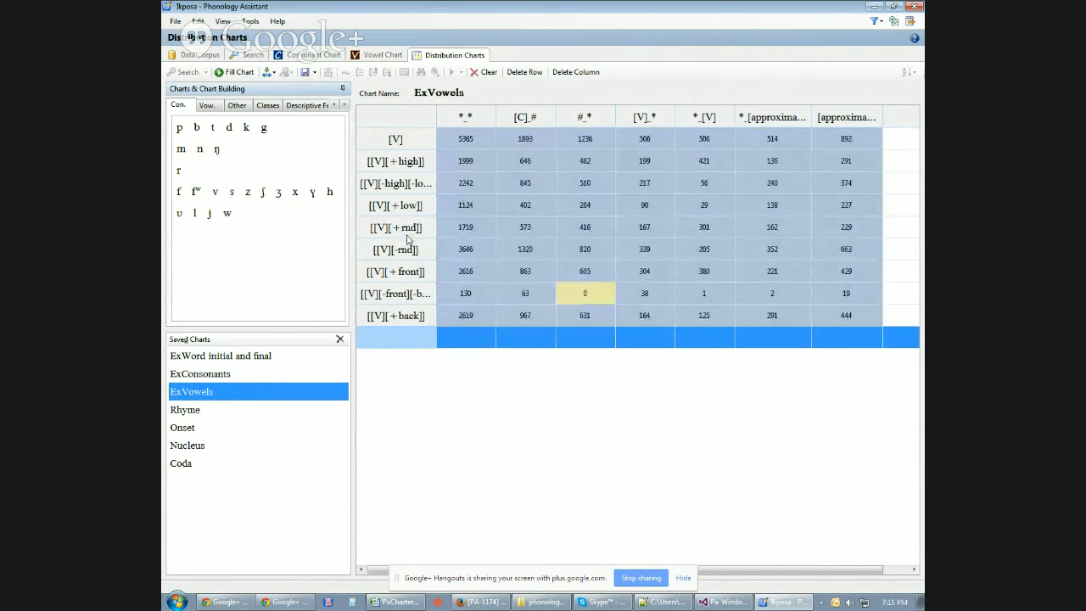
{"action": "left_click", "coordinate": [314, 72]}
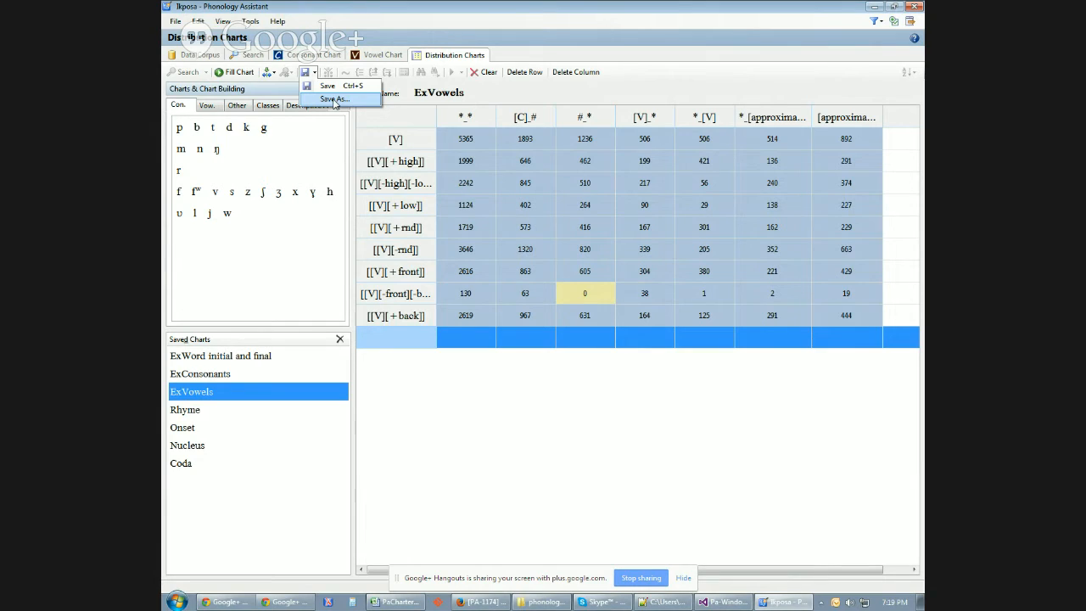
{"action": "left_click", "coordinate": [335, 100]}
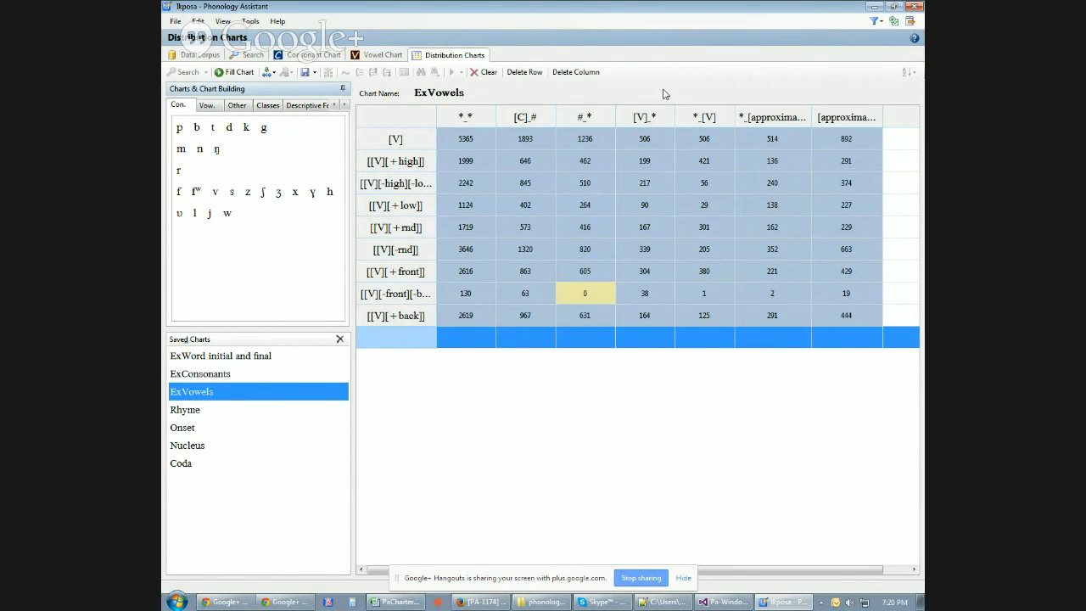
{"action": "left_click", "coordinate": [312, 379]}
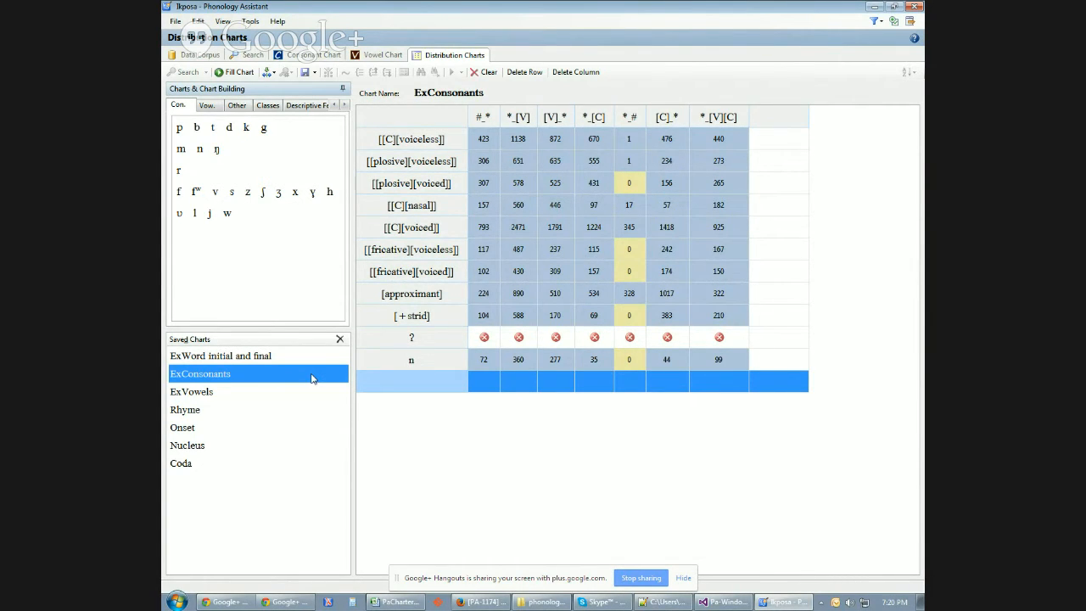
{"action": "left_click", "coordinate": [274, 391]}
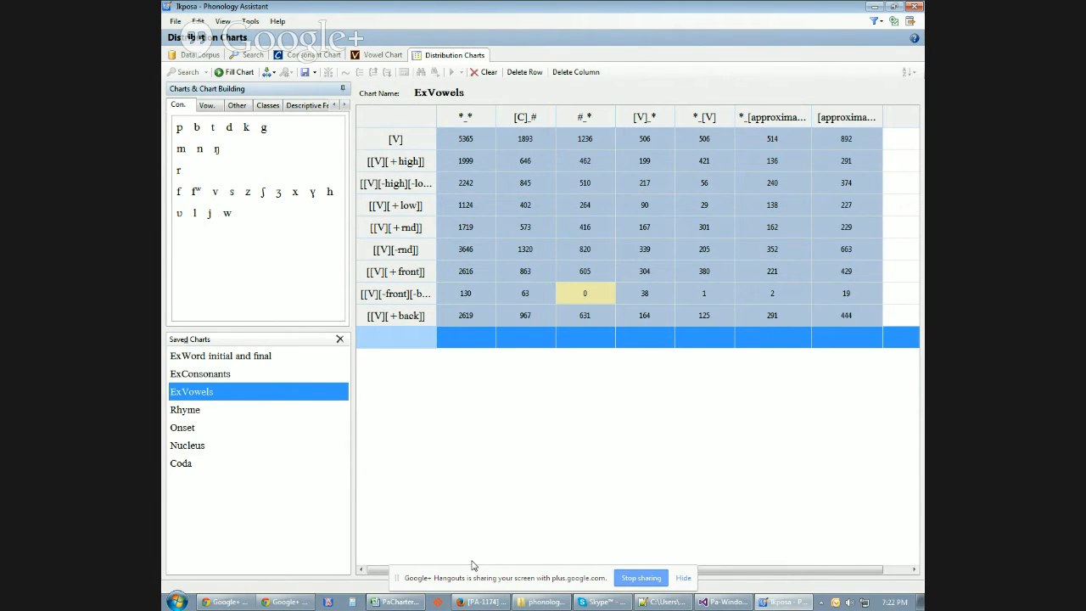
Bring up the Barpak Ghale project and view the PA-1237 "Similar environment" distribution charts issue in the browser
{"action": "left_click", "coordinate": [395, 601]}
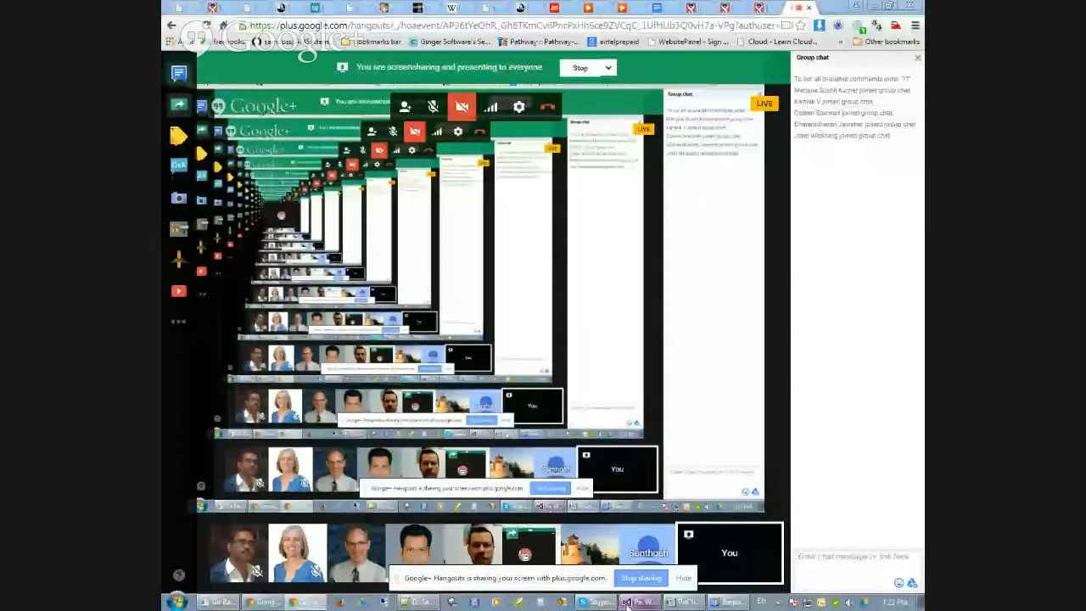
{"action": "left_click", "coordinate": [719, 603]}
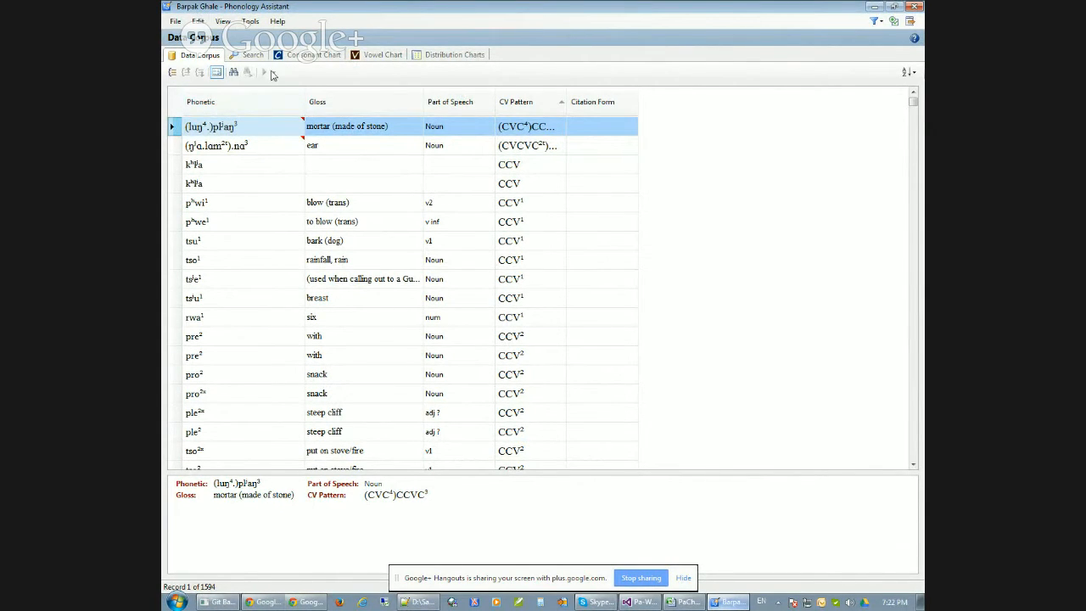
{"action": "left_click", "coordinate": [267, 603]}
{"action": "left_click", "coordinate": [721, 9]}
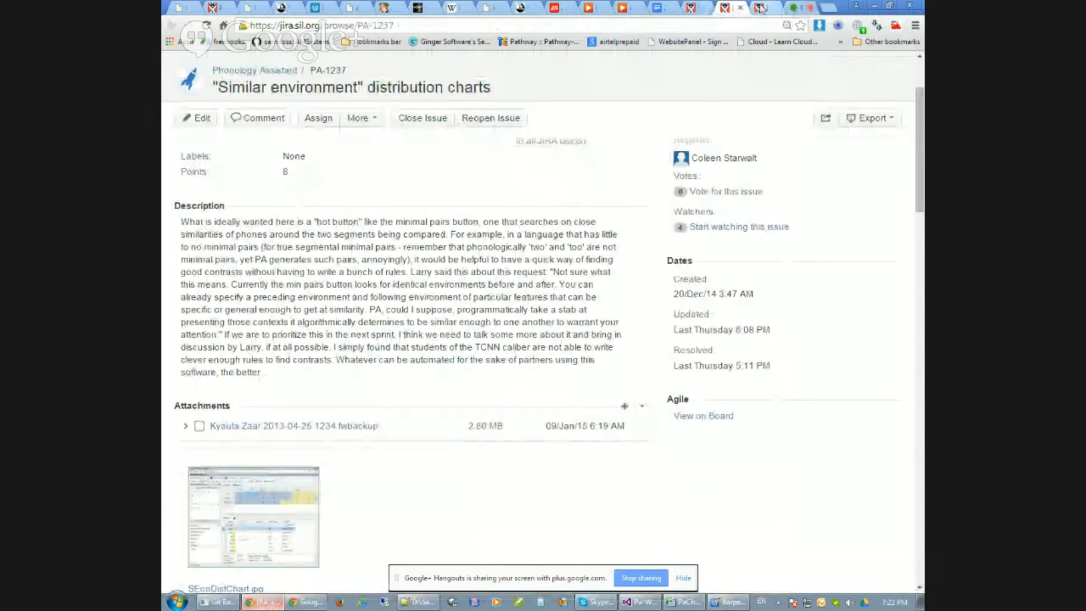
{"action": "left_click", "coordinate": [873, 8]}
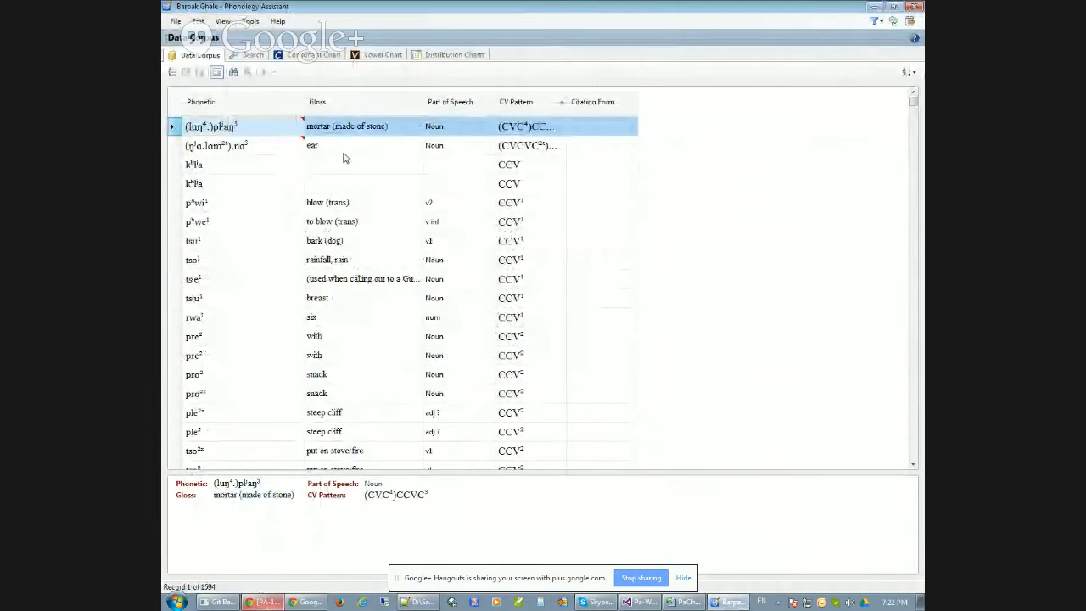
Run the recent [-ATR]/*_* search, close the [+ATR]/*_* results, and group the results by similar environments
{"action": "left_click", "coordinate": [223, 21]}
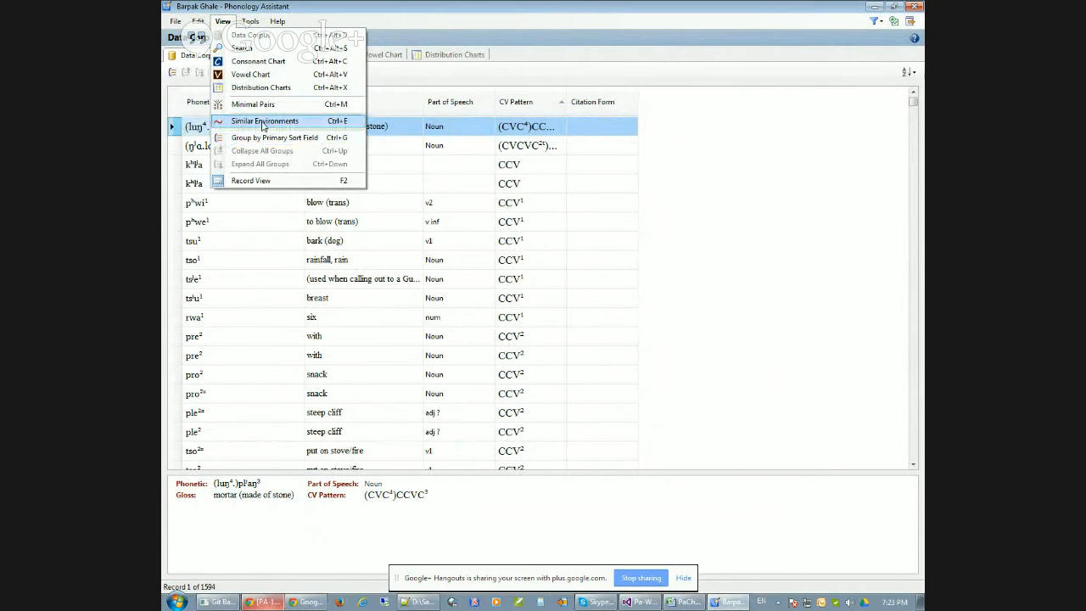
{"action": "left_click", "coordinate": [437, 70]}
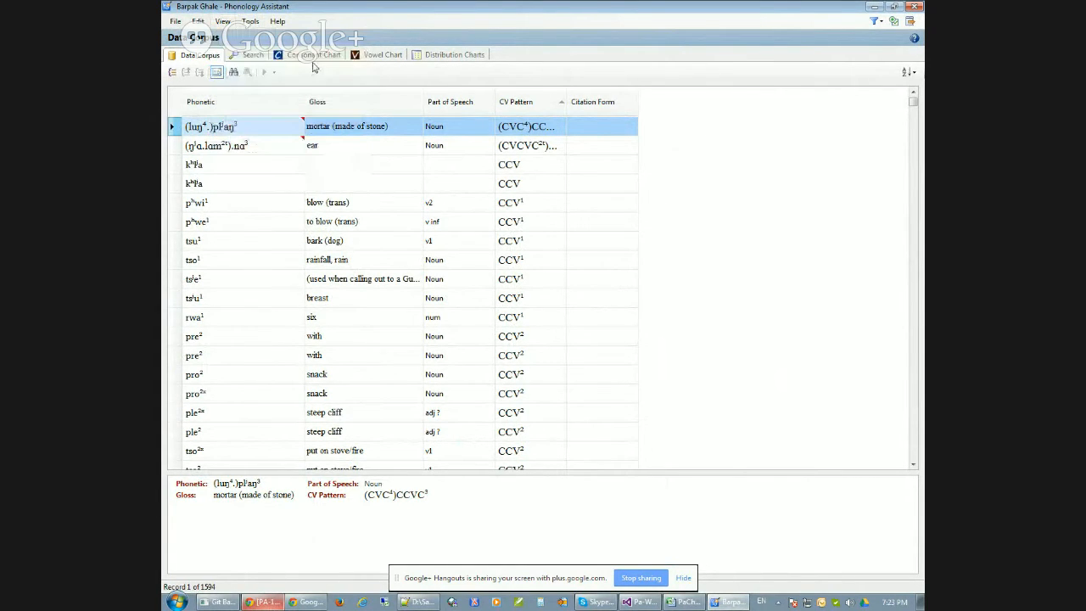
{"action": "left_click", "coordinate": [251, 57]}
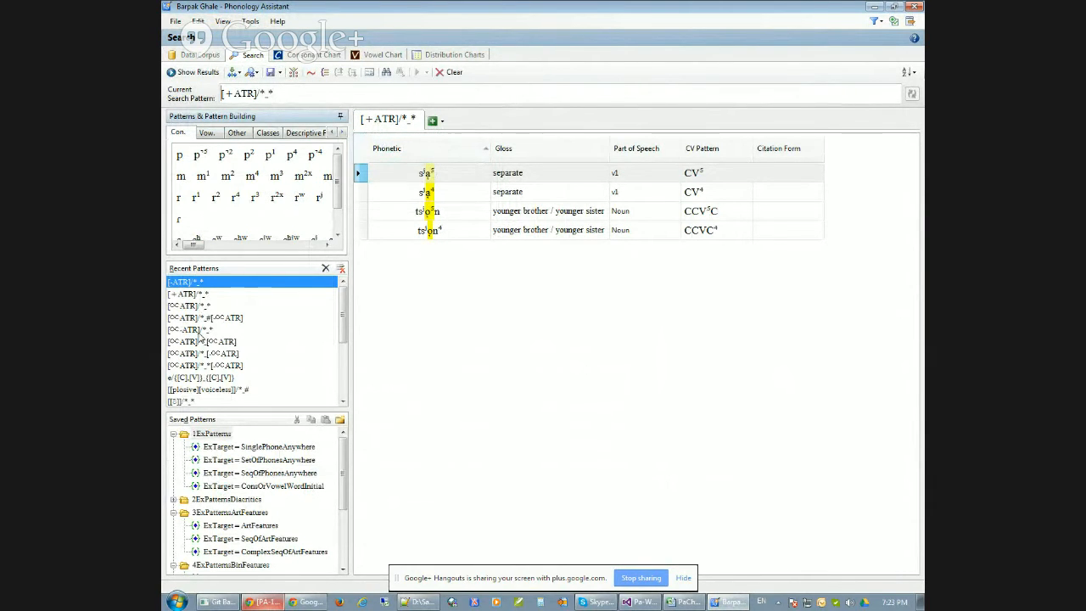
{"action": "double_click", "coordinate": [193, 283]}
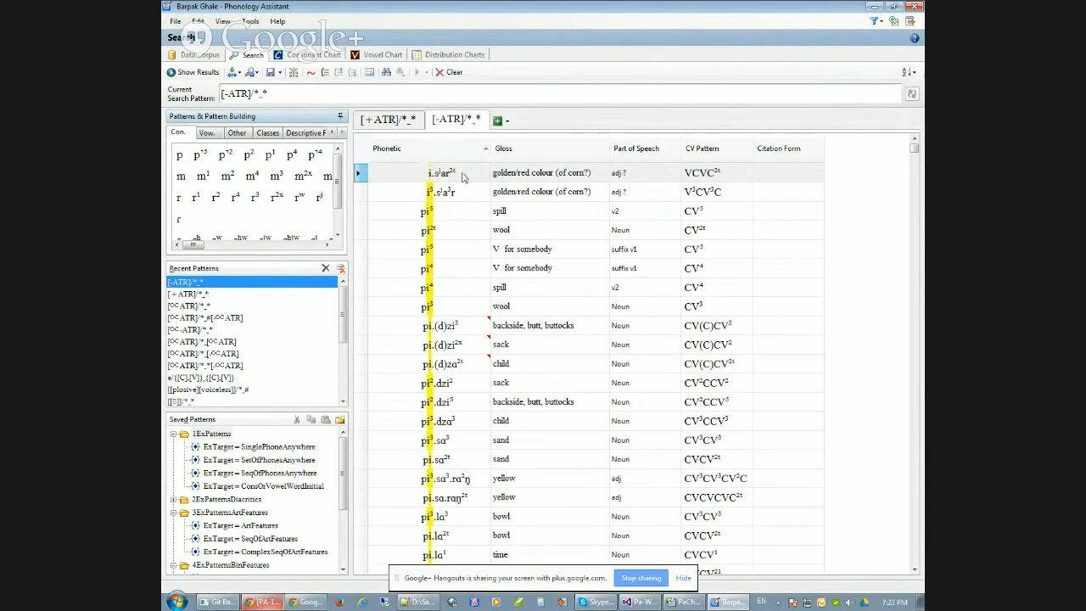
{"action": "left_click", "coordinate": [418, 114]}
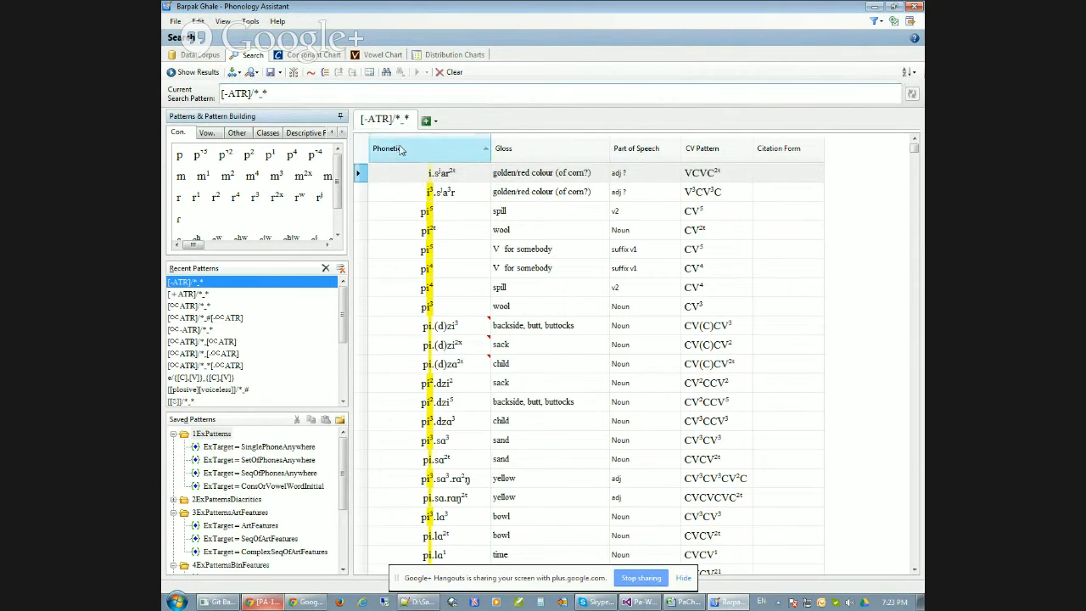
{"action": "left_click", "coordinate": [311, 75]}
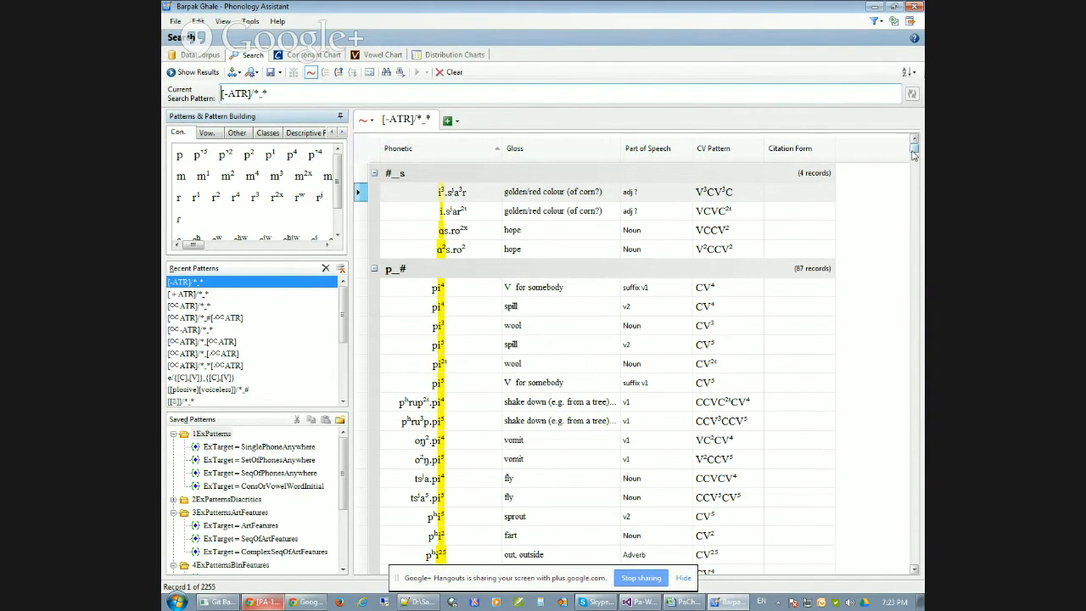
{"action": "mouse_move", "coordinate": [914, 153]}
{"action": "left_mouse_down"}
{"action": "mouse_move", "coordinate": [920, 195]}
{"action": "mouse_move", "coordinate": [914, 148]}
{"action": "left_mouse_up"}
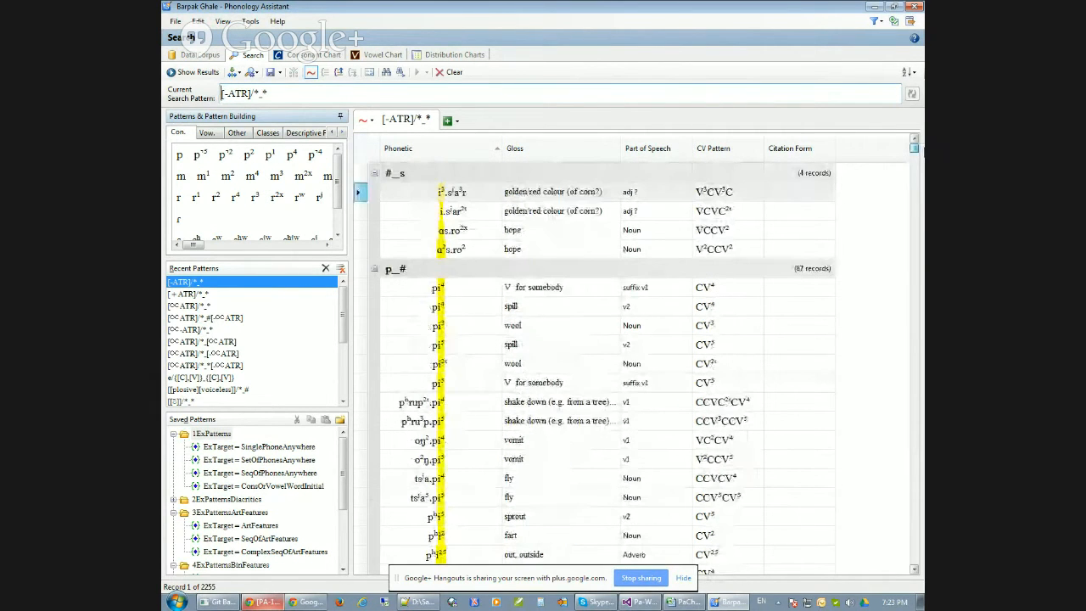
Turn off Similar Environments for the [-ATR]/*_* results and view them as minimal pairs before returning to the plain list
{"action": "left_click", "coordinate": [310, 73]}
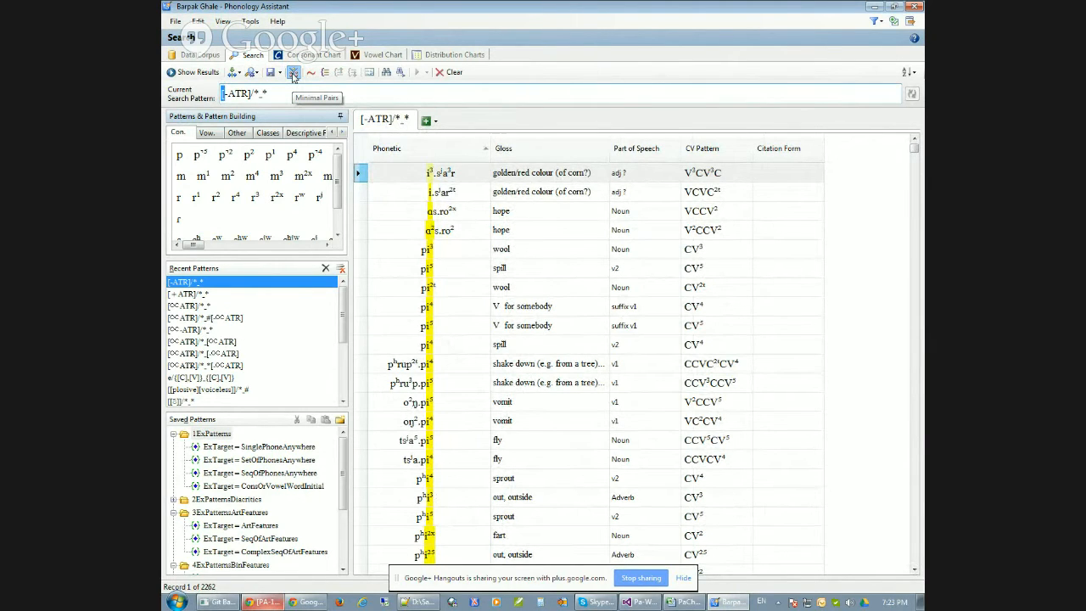
{"action": "left_click", "coordinate": [294, 74]}
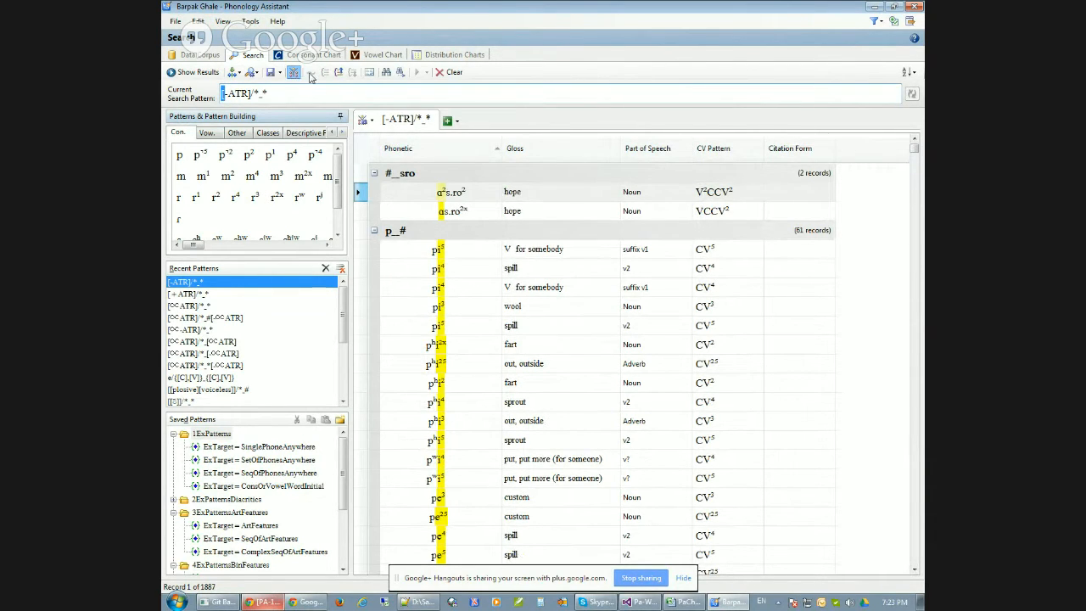
{"action": "left_click", "coordinate": [294, 73]}
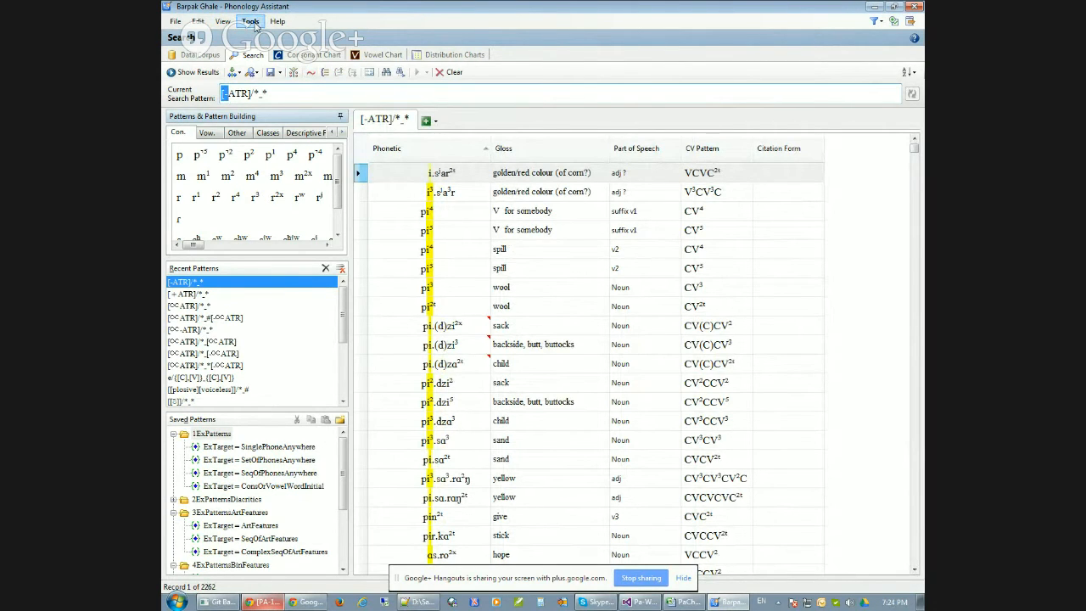
View the [-ATR]/*_* results grouped by similar environments, then restore the ungrouped list
{"action": "left_click", "coordinate": [225, 22]}
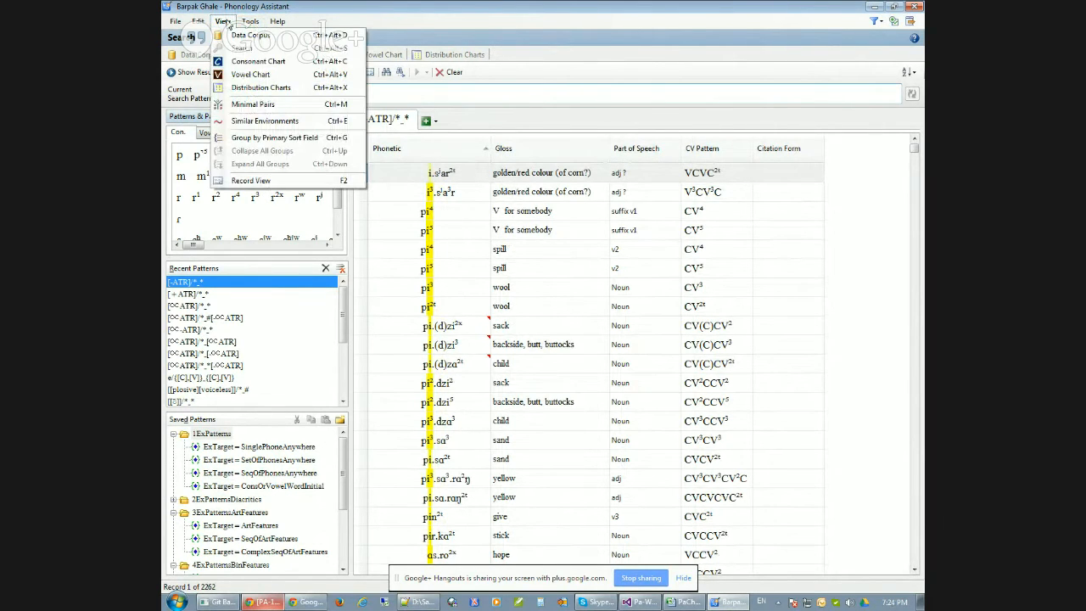
{"action": "left_click", "coordinate": [475, 124]}
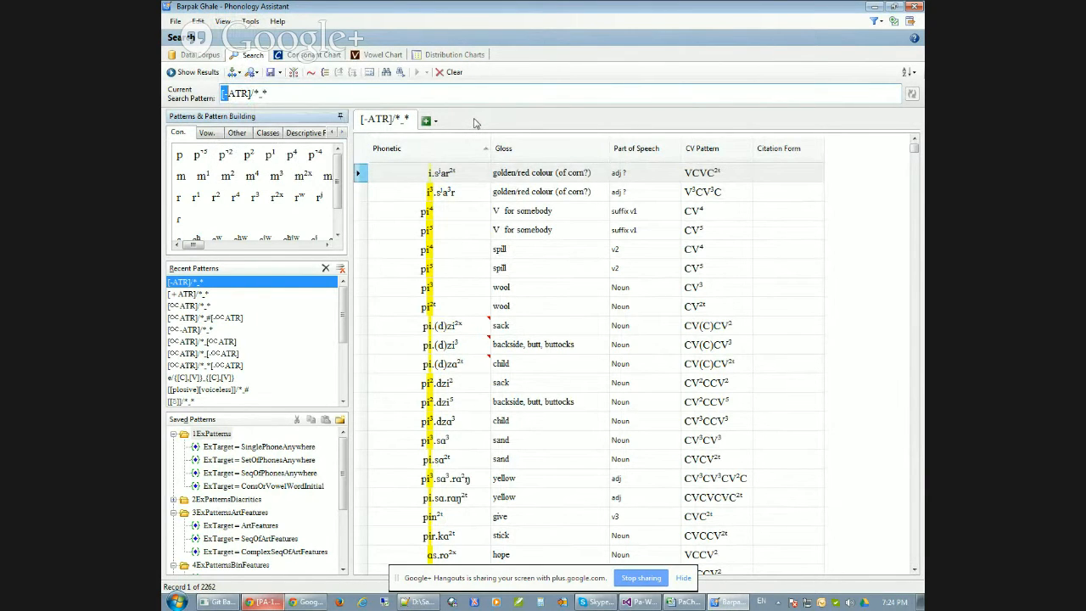
{"action": "key", "text": "ctrl+m"}
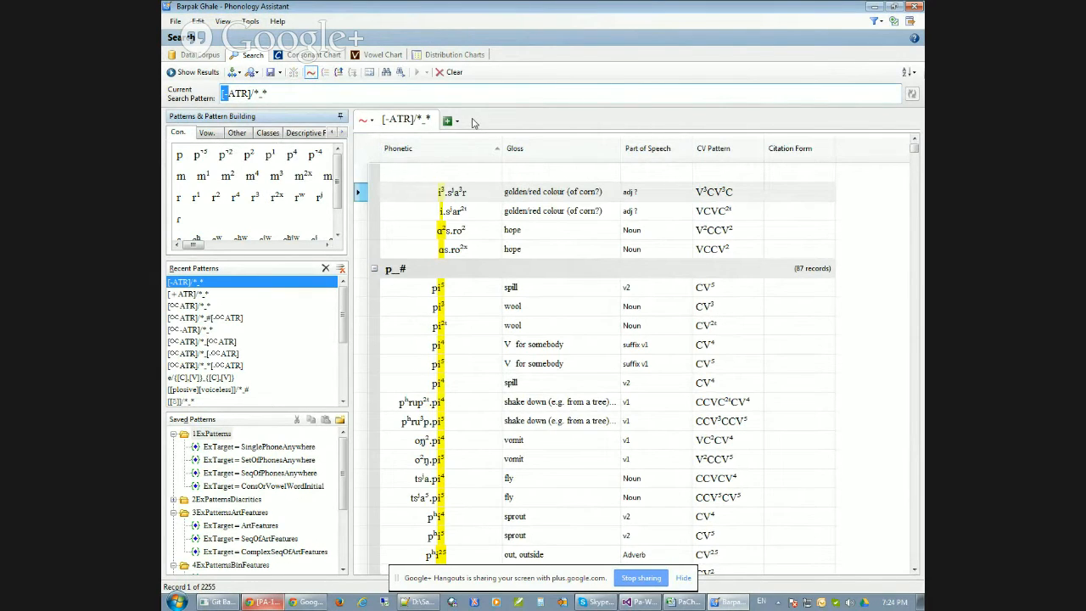
{"action": "key", "text": "ctrl+m"}
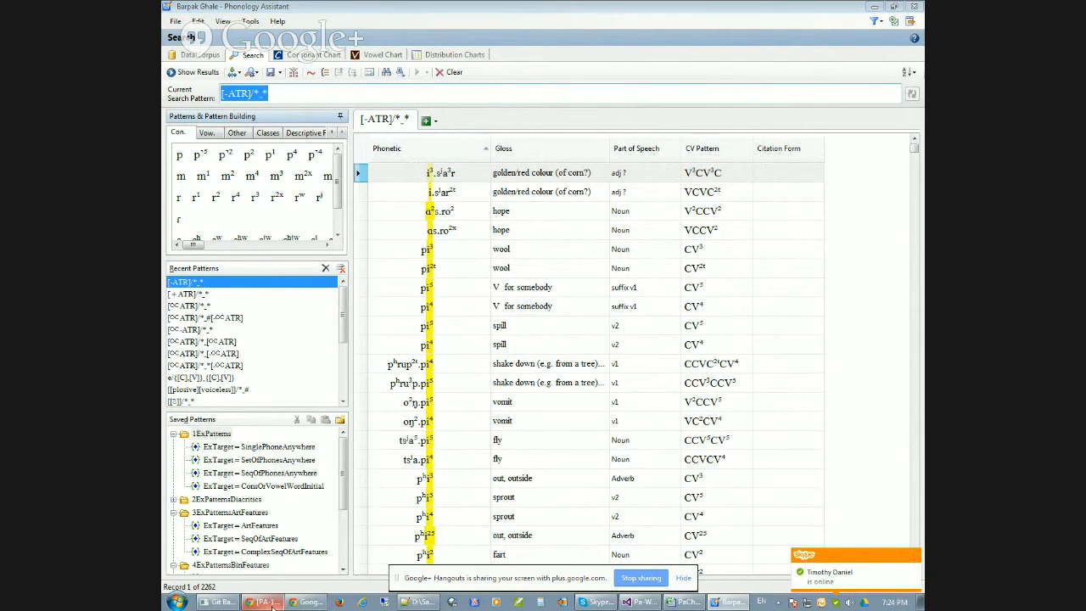
Switch to the browser and review the description, sub-tasks and comments of JIRA issue PA-1179 on long-distance phonotactic pattern searches
{"action": "key", "text": "alt+Tab"}
{"action": "left_click", "coordinate": [756, 10]}
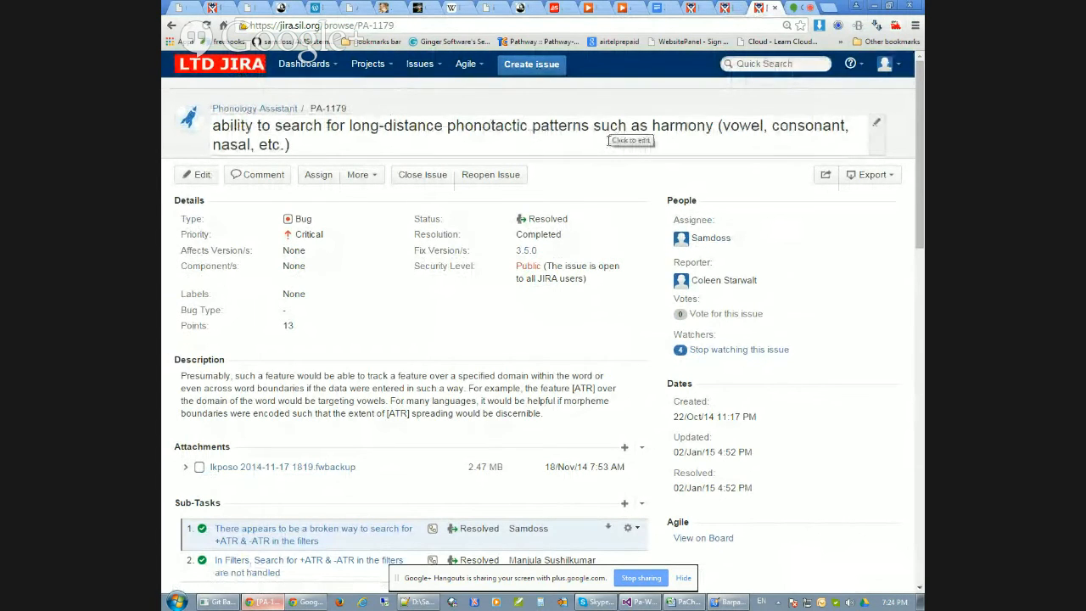
{"action": "scroll", "coordinate": [525, 219], "scroll_direction": "down", "scroll_amount": 15}
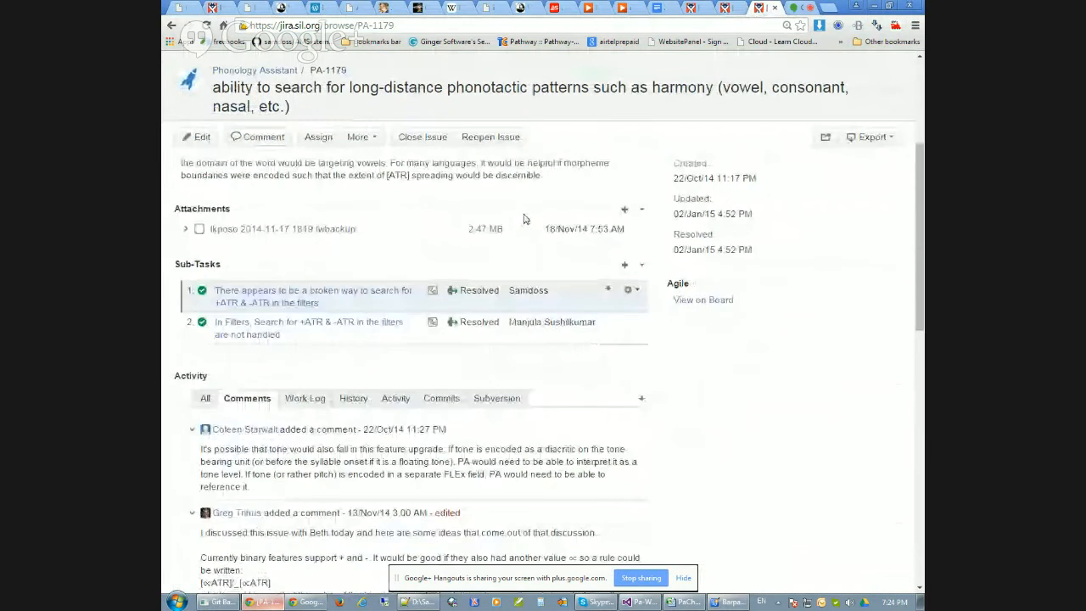
{"action": "scroll", "coordinate": [520, 213], "scroll_direction": "up", "scroll_amount": 3}
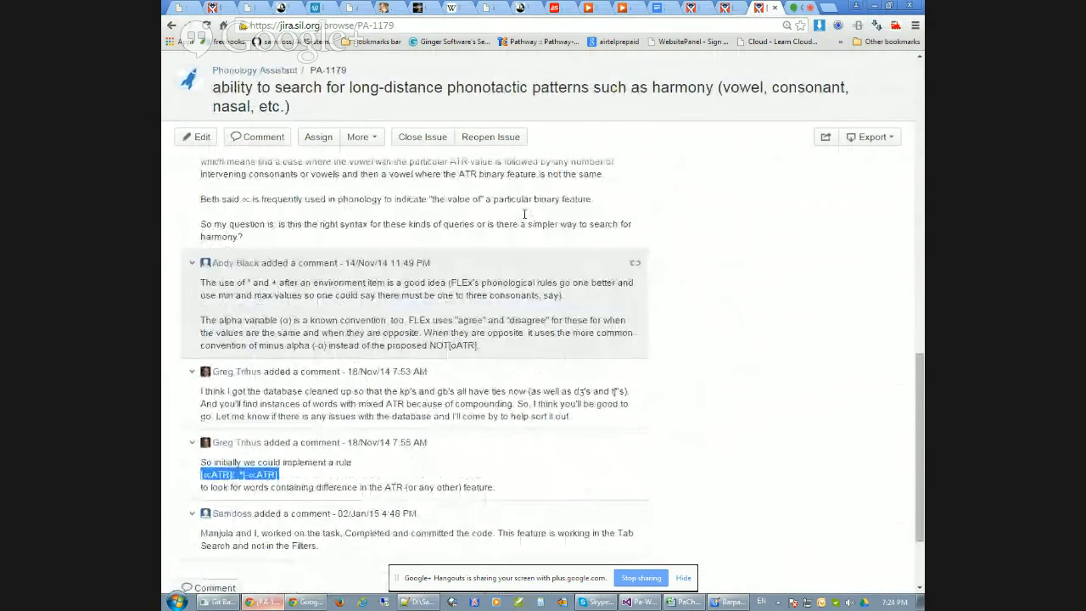
Switch back to Phonology Assistant, run the recent pattern [+ATR]/*_* and compare its results with those of [-ATR]/*_*
{"action": "left_click", "coordinate": [728, 601]}
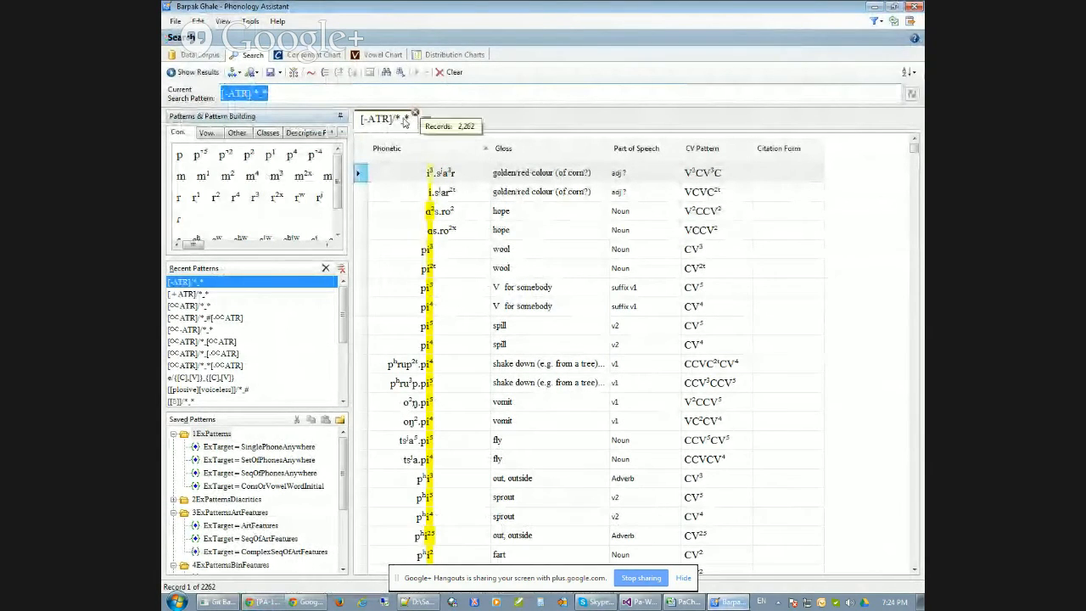
{"action": "double_click", "coordinate": [190, 294]}
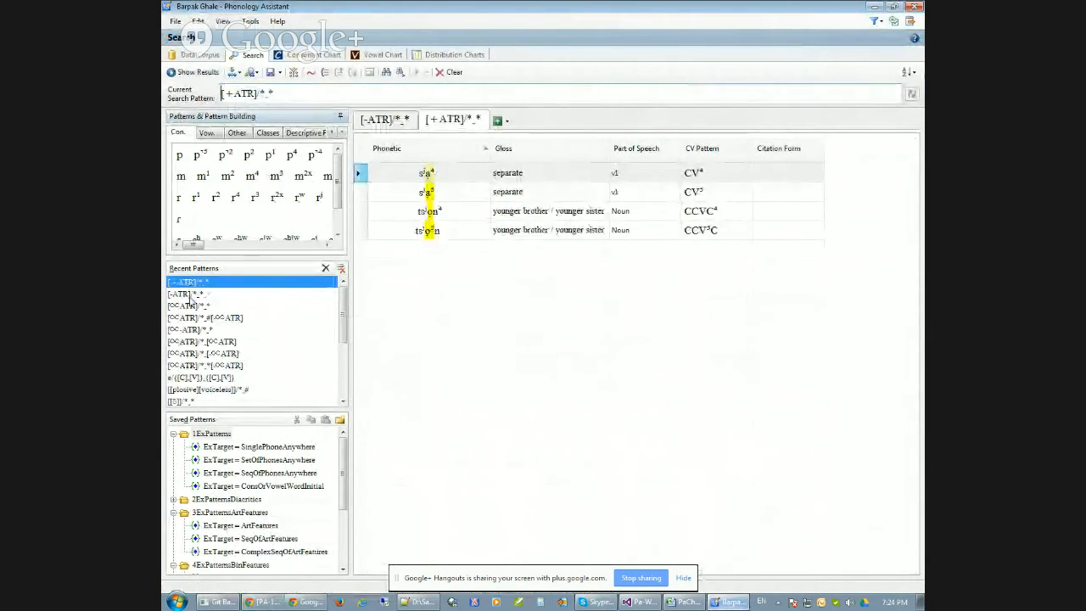
{"action": "left_click", "coordinate": [383, 126]}
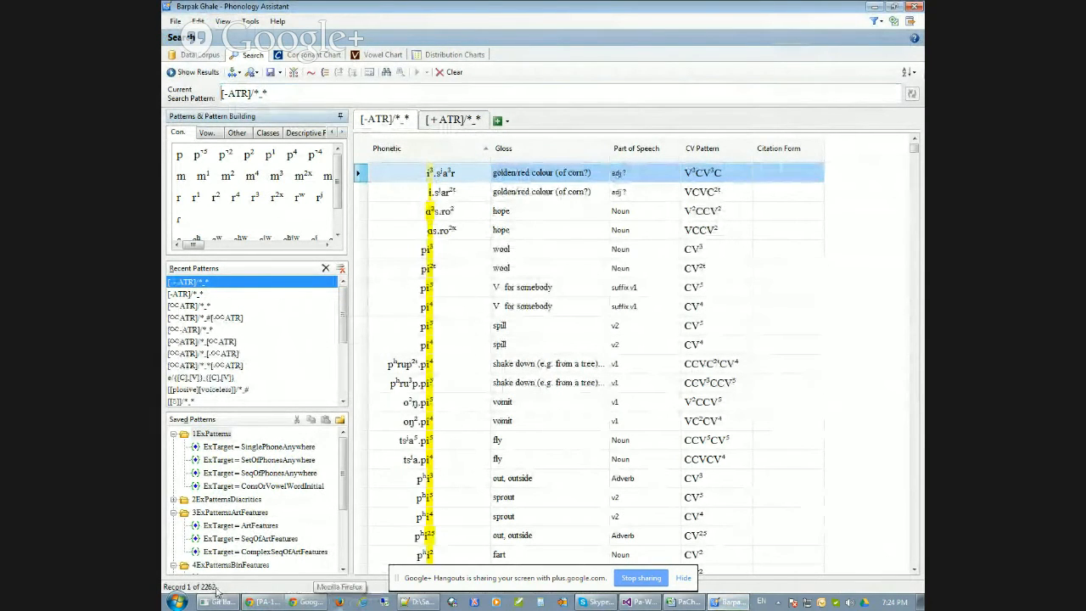
{"action": "left_click", "coordinate": [450, 122]}
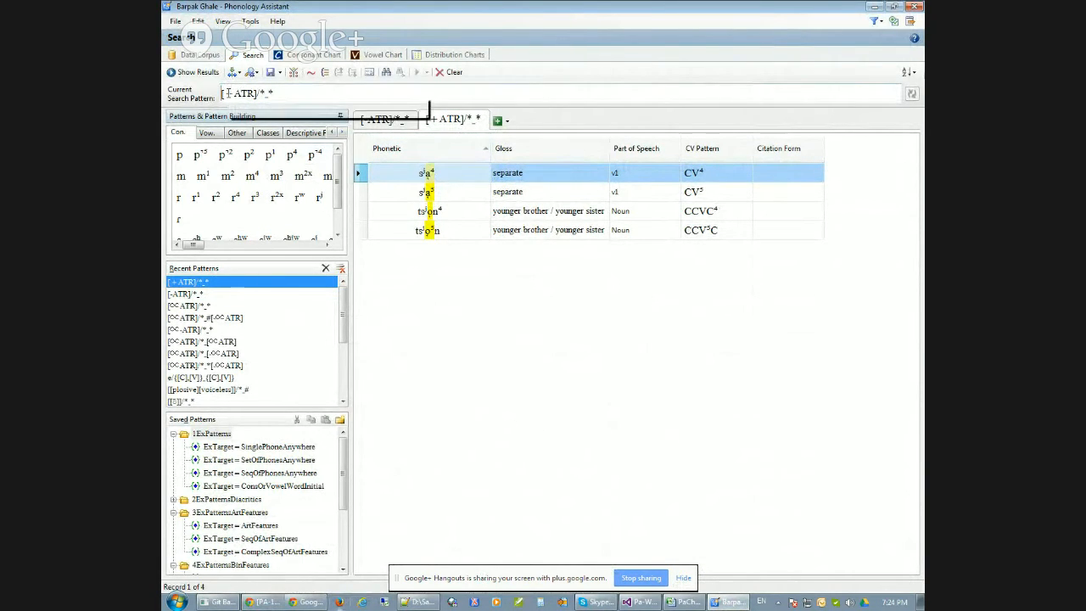
{"action": "left_click_drag", "start_coordinate": [225, 94], "coordinate": [234, 95]}
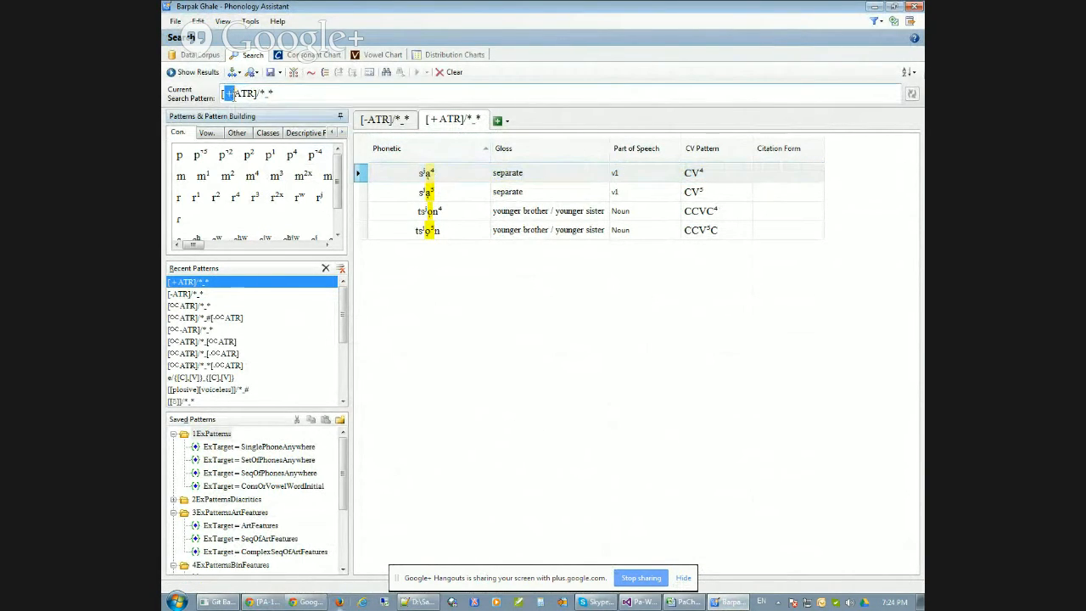
Run the recent pattern [∝ATR]/*_* and compare its results with those of [-ATR]/*_*
{"action": "double_click", "coordinate": [188, 306]}
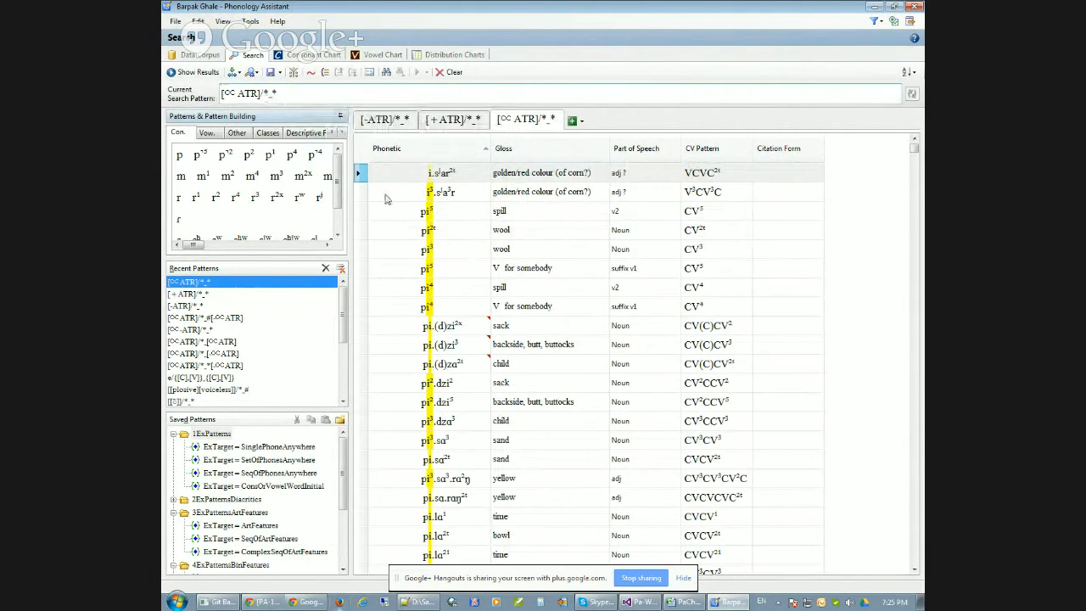
{"action": "left_click", "coordinate": [506, 304]}
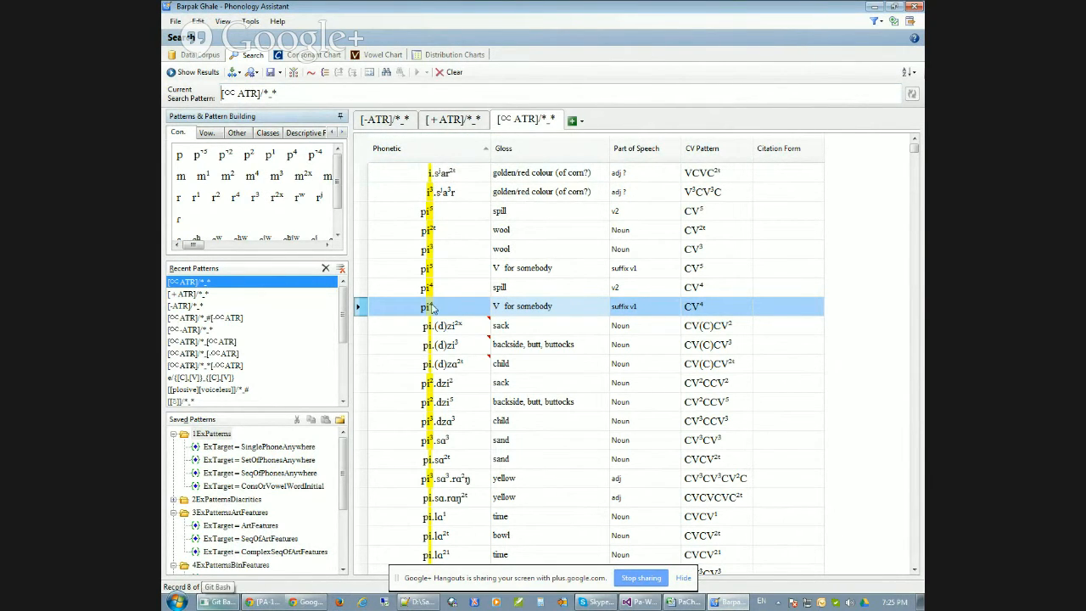
{"action": "left_click", "coordinate": [396, 125]}
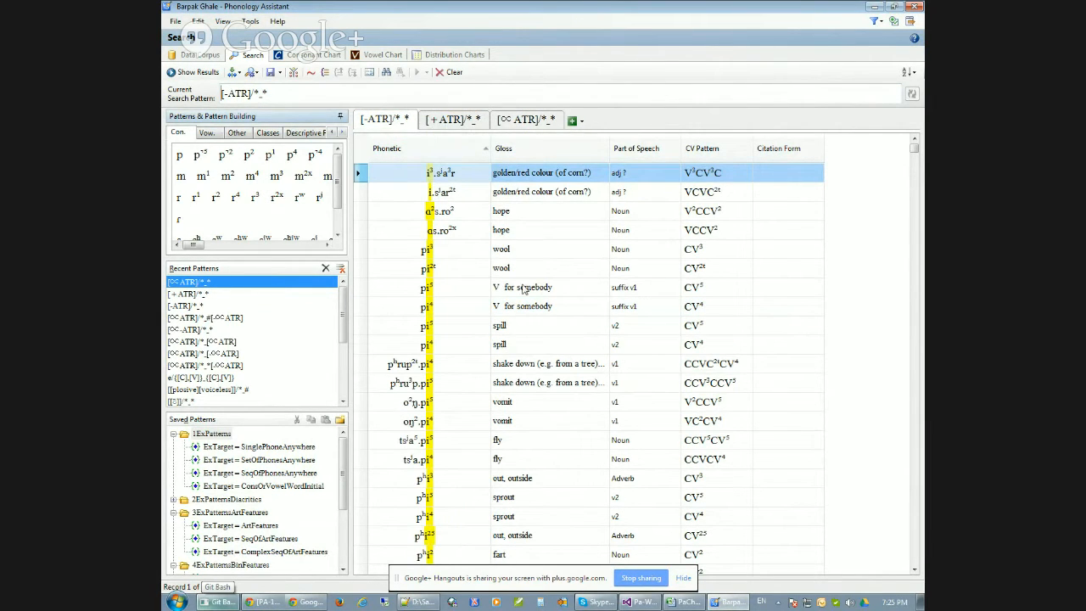
{"action": "left_click", "coordinate": [528, 120]}
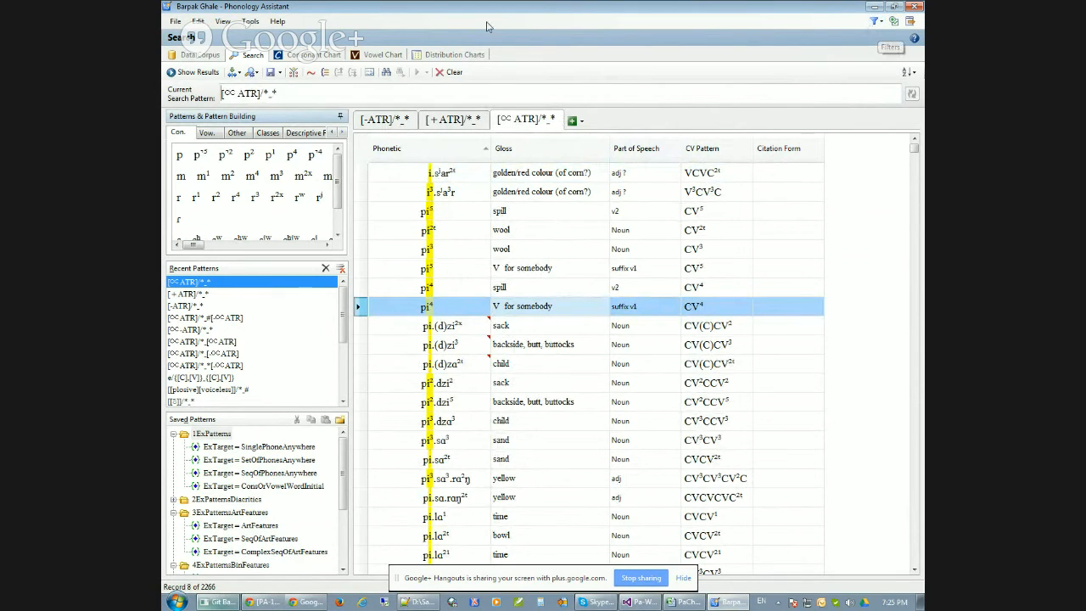
Go to the data corpus and examine the phonetic search pattern expression of New Filter in the filter settings
{"action": "left_click", "coordinate": [201, 57]}
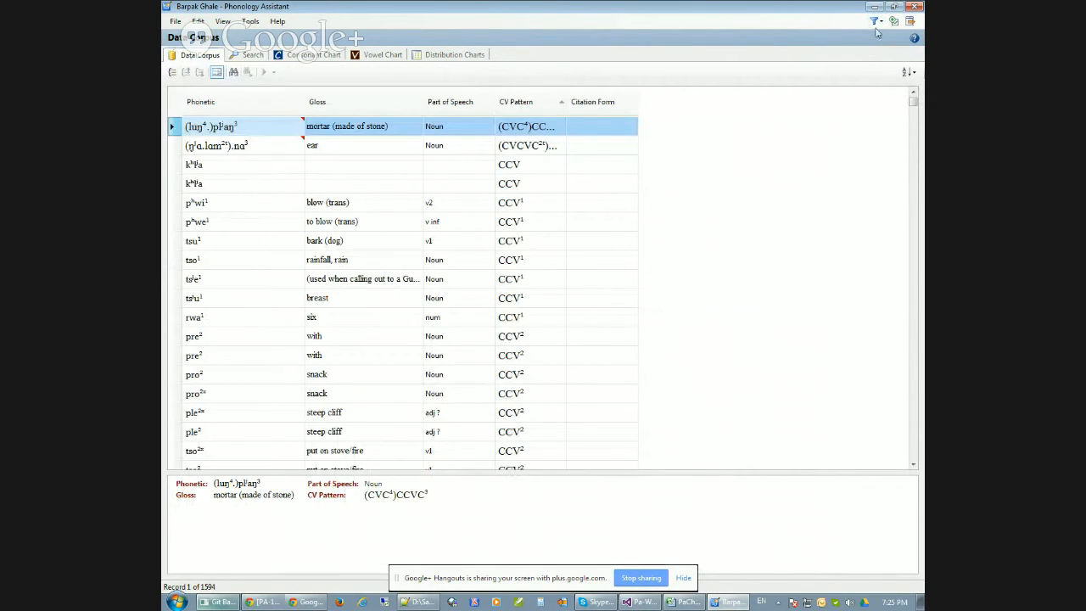
{"action": "left_click", "coordinate": [880, 22]}
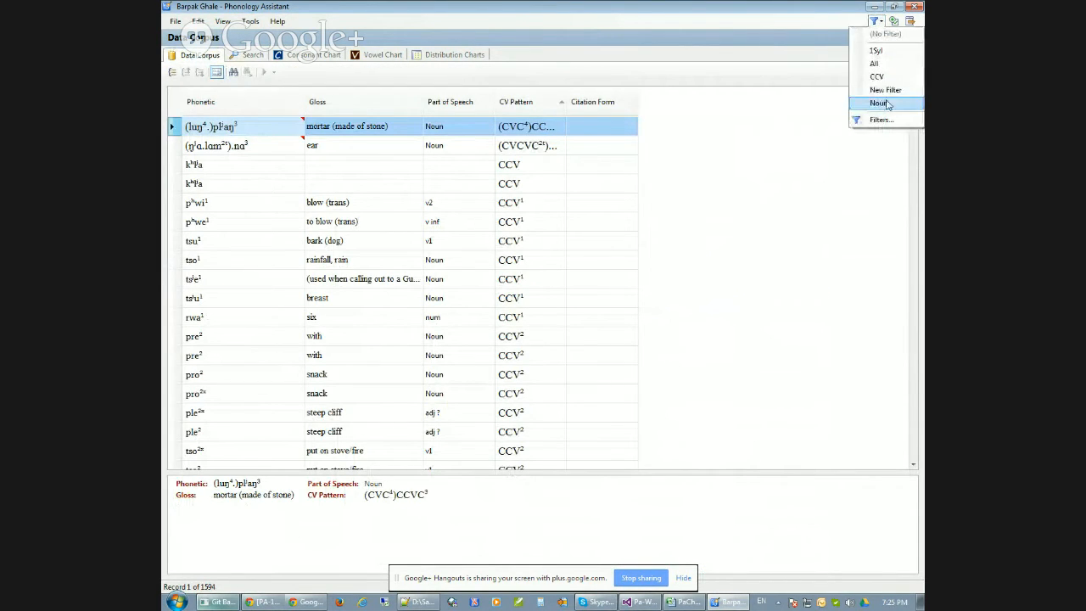
{"action": "left_click", "coordinate": [881, 120]}
{"action": "left_click", "coordinate": [347, 241]}
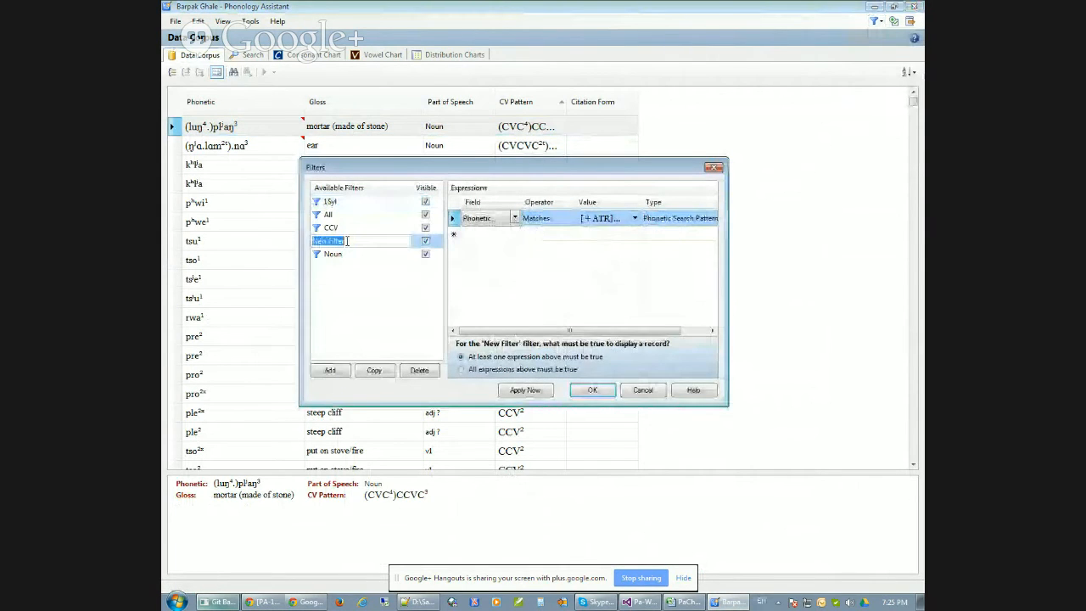
{"action": "left_click", "coordinate": [635, 219]}
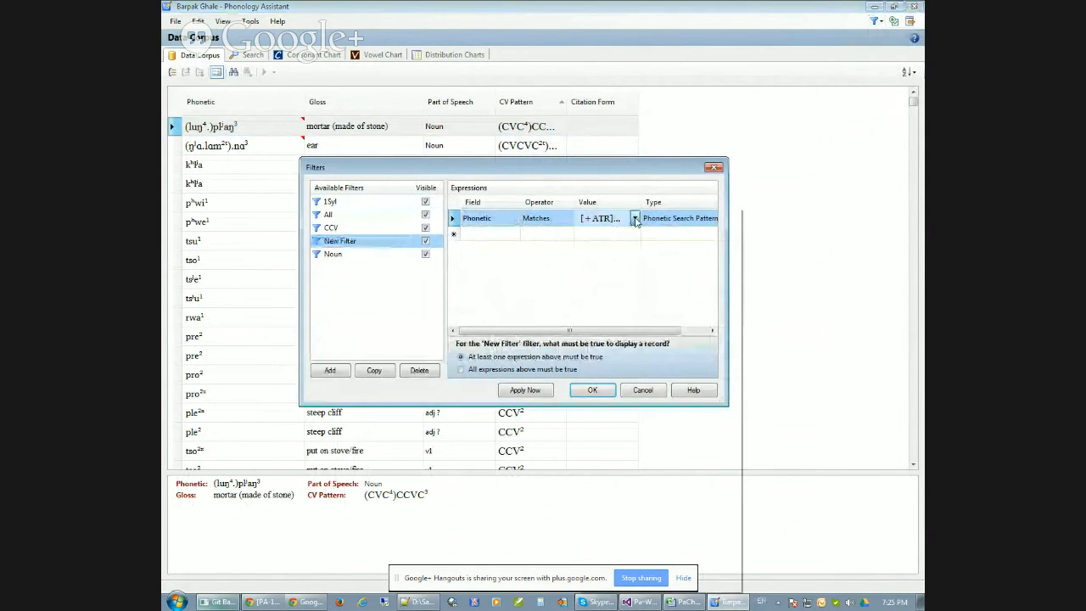
{"action": "left_click", "coordinate": [540, 255]}
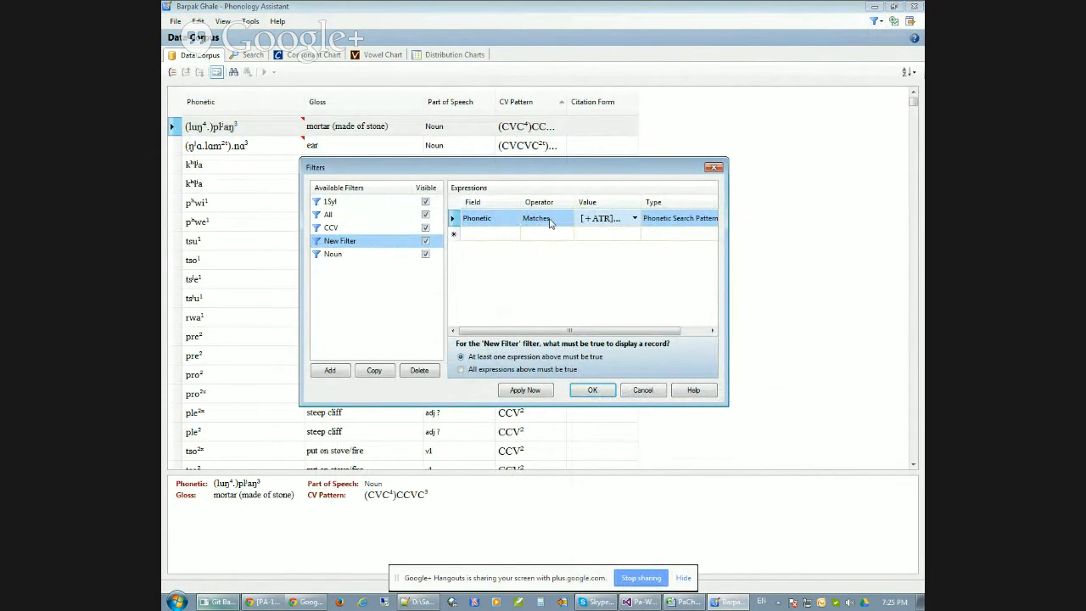
{"action": "left_click", "coordinate": [612, 221]}
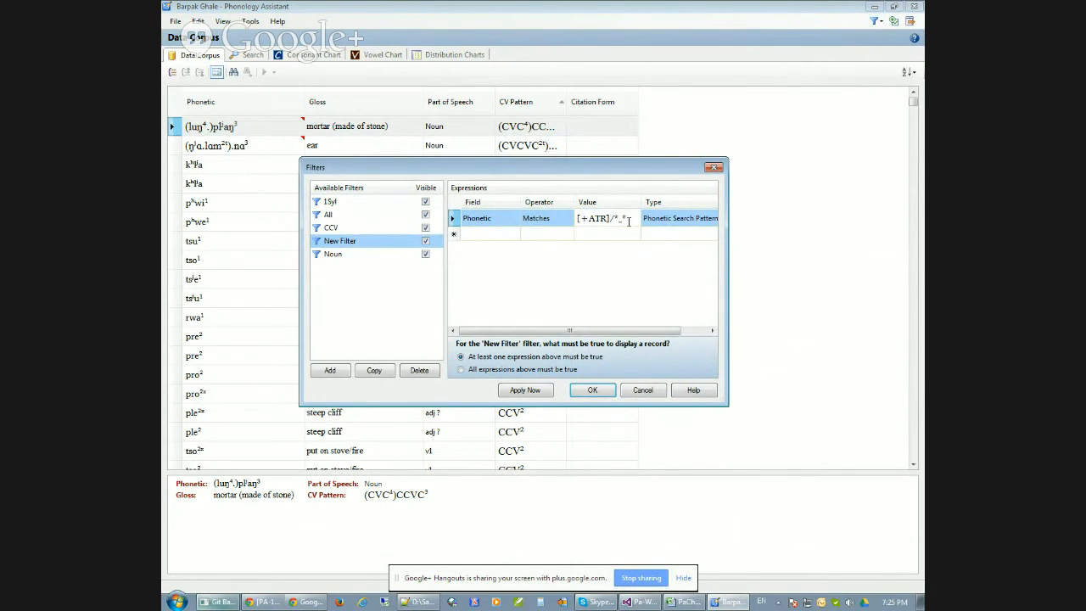
{"action": "left_click", "coordinate": [672, 227]}
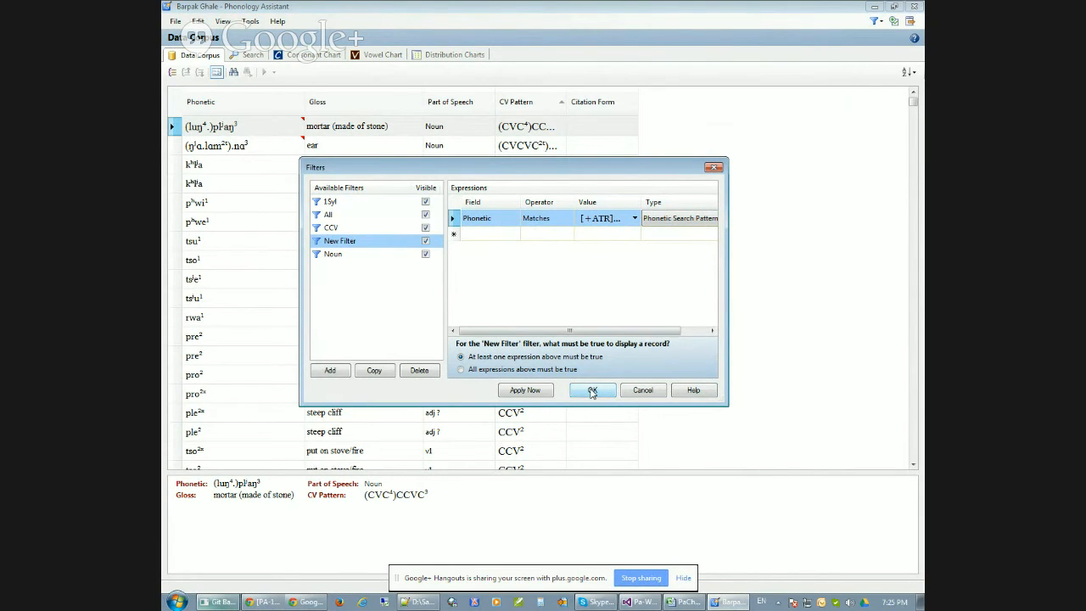
{"action": "left_click", "coordinate": [592, 390]}
Apply New Filter to the data corpus and dismiss the undefined phonetic characters report
{"action": "left_click", "coordinate": [879, 21]}
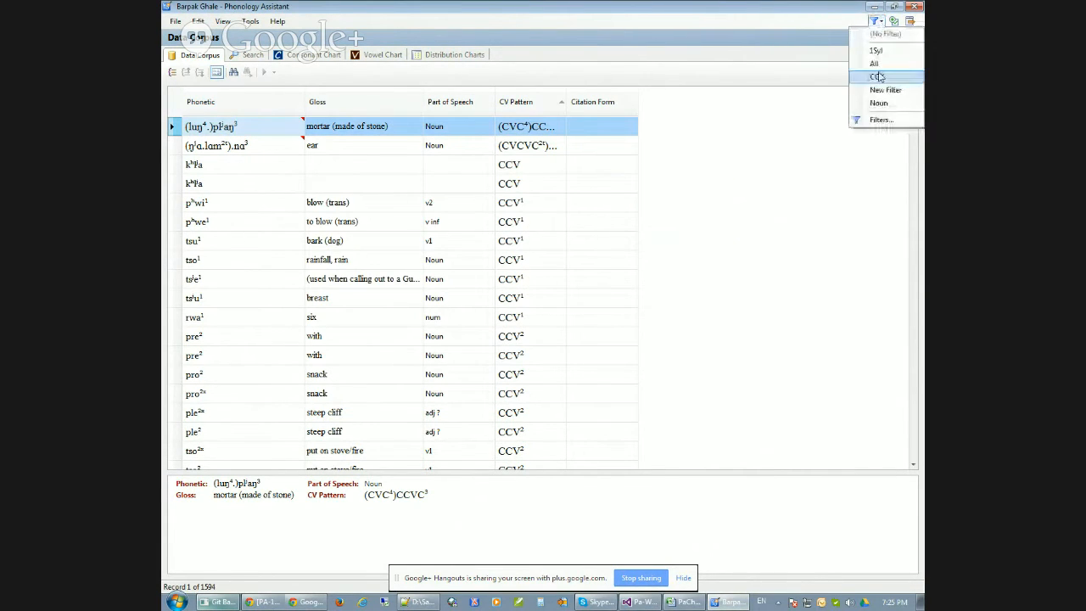
{"action": "left_click", "coordinate": [877, 93]}
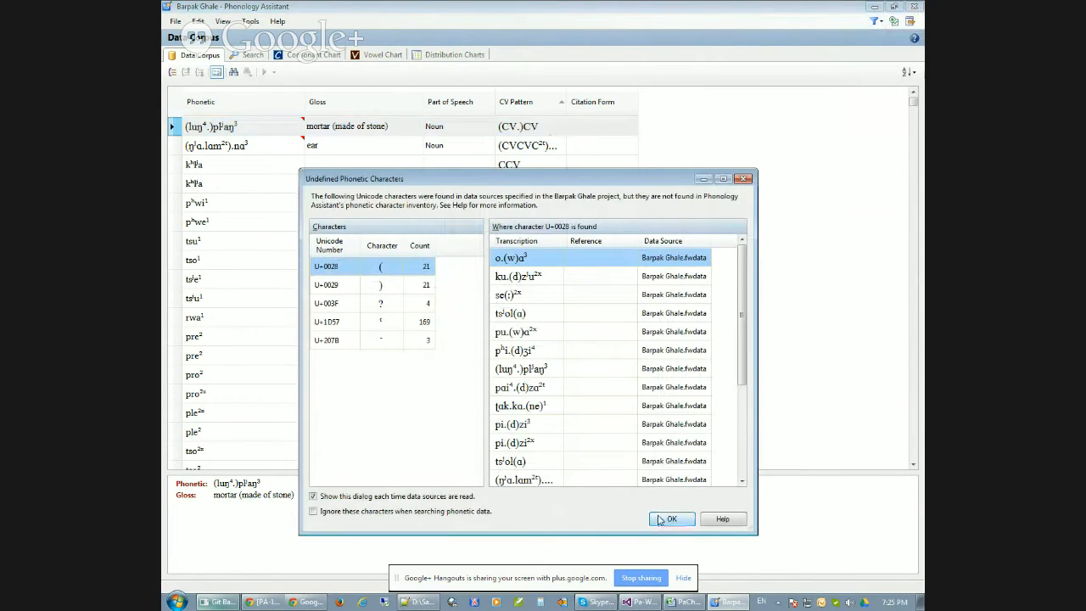
{"action": "left_click", "coordinate": [652, 518]}
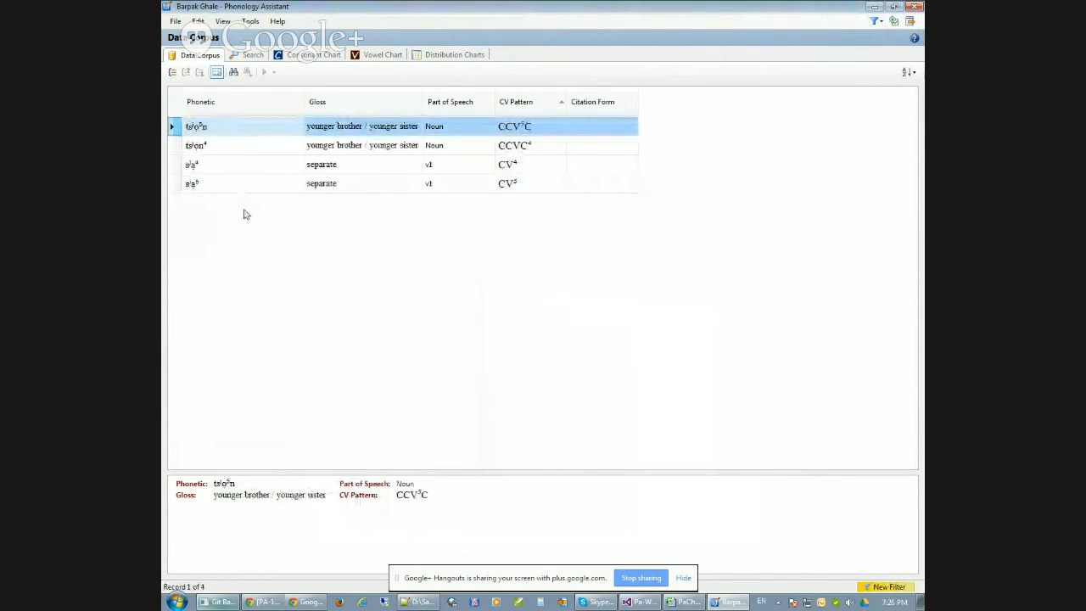
Return to the search view and close the [∝ATR]/*_* and [-ATR]/*_* results
{"action": "left_click", "coordinate": [253, 55]}
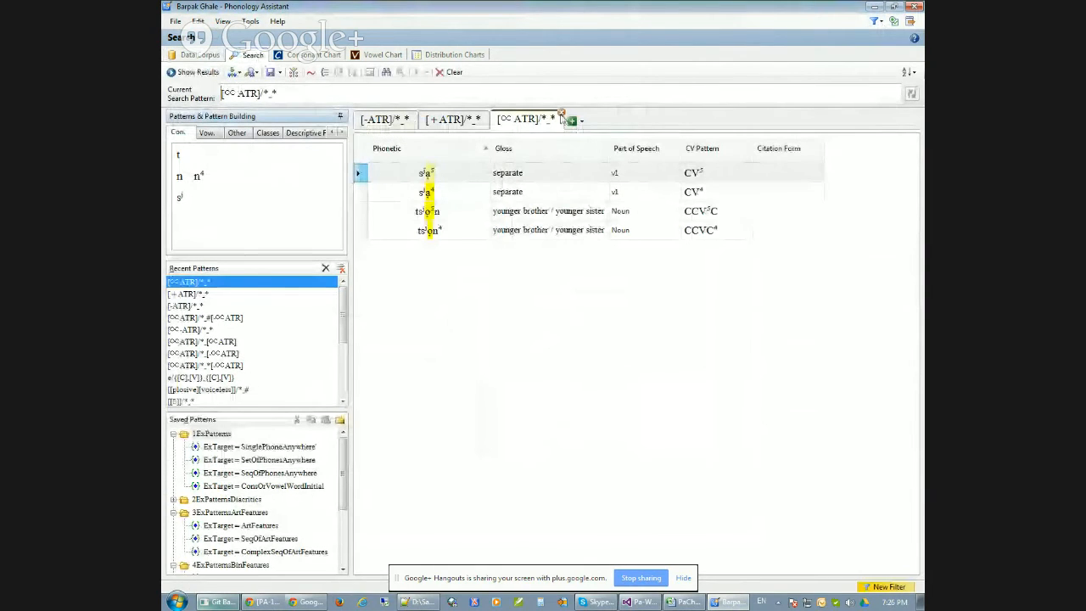
{"action": "left_click", "coordinate": [559, 118]}
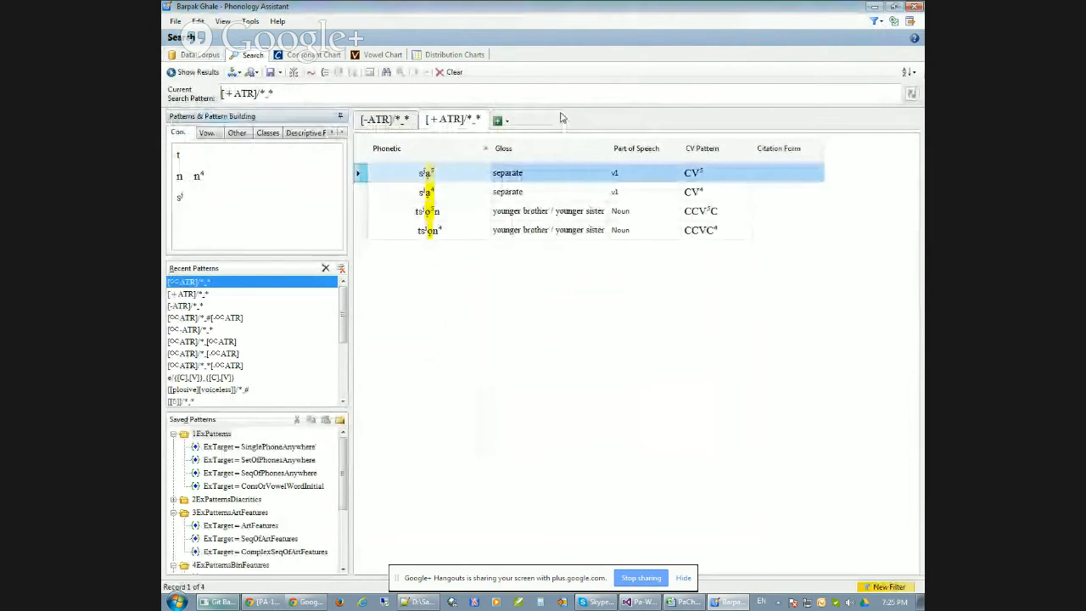
{"action": "left_click", "coordinate": [487, 114]}
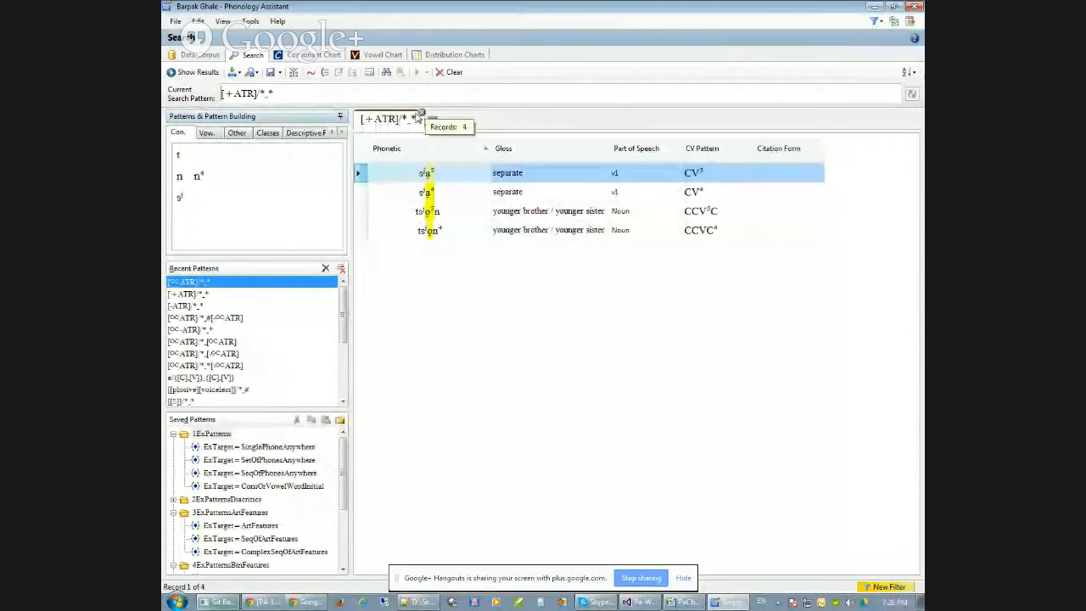
Rerun the [+ATR]/*_* search under New Filter, and run the recent pattern [-ATR]/*_* as well
{"action": "left_click", "coordinate": [197, 73]}
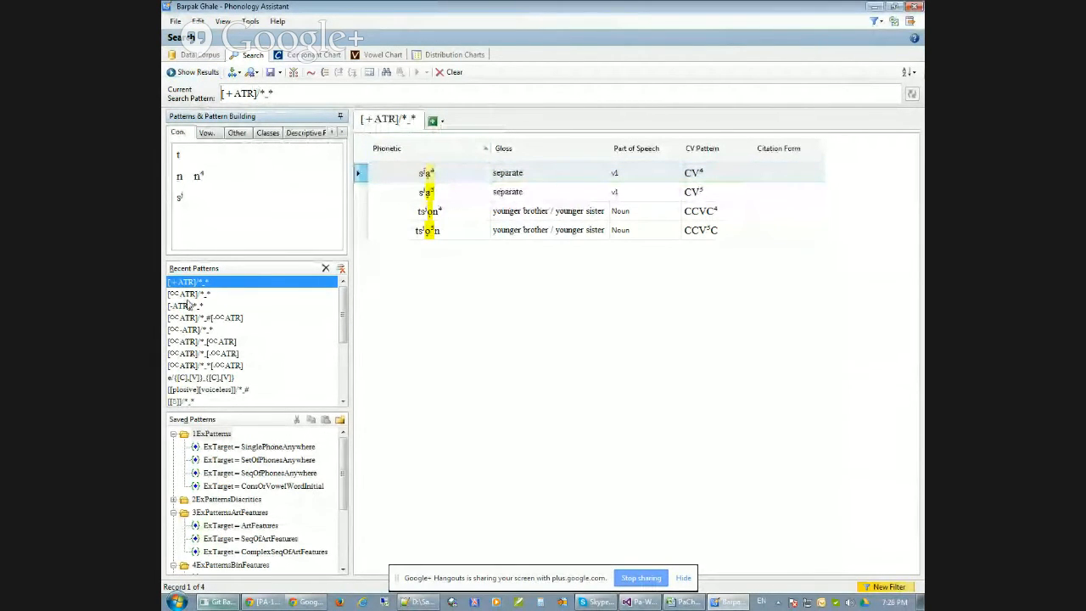
{"action": "double_click", "coordinate": [187, 305]}
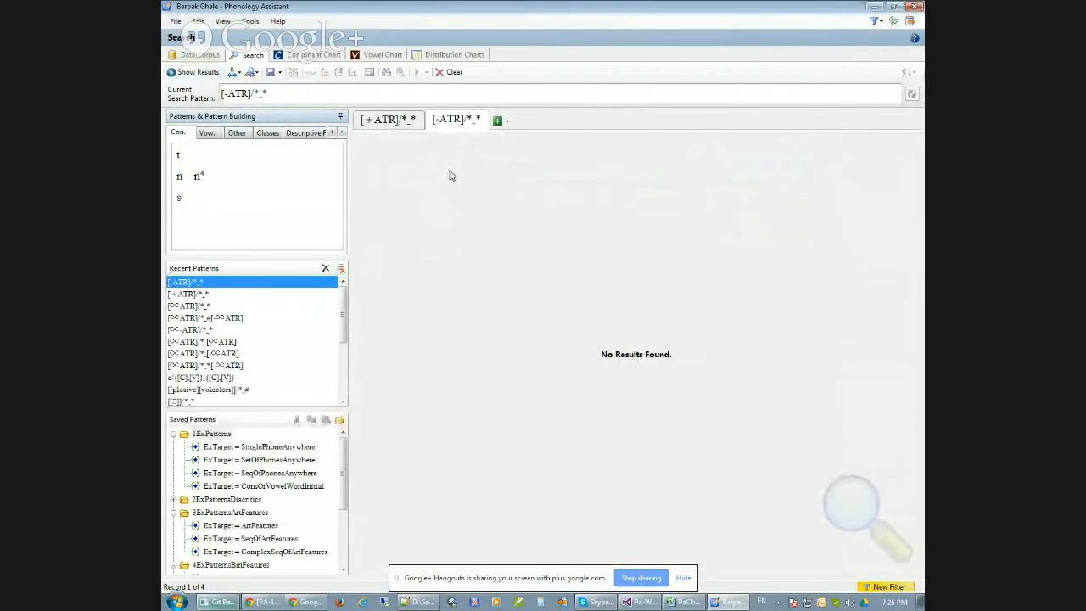
Turn off the data filter and dismiss the undefined phonetic characters report
{"action": "left_click", "coordinate": [880, 21]}
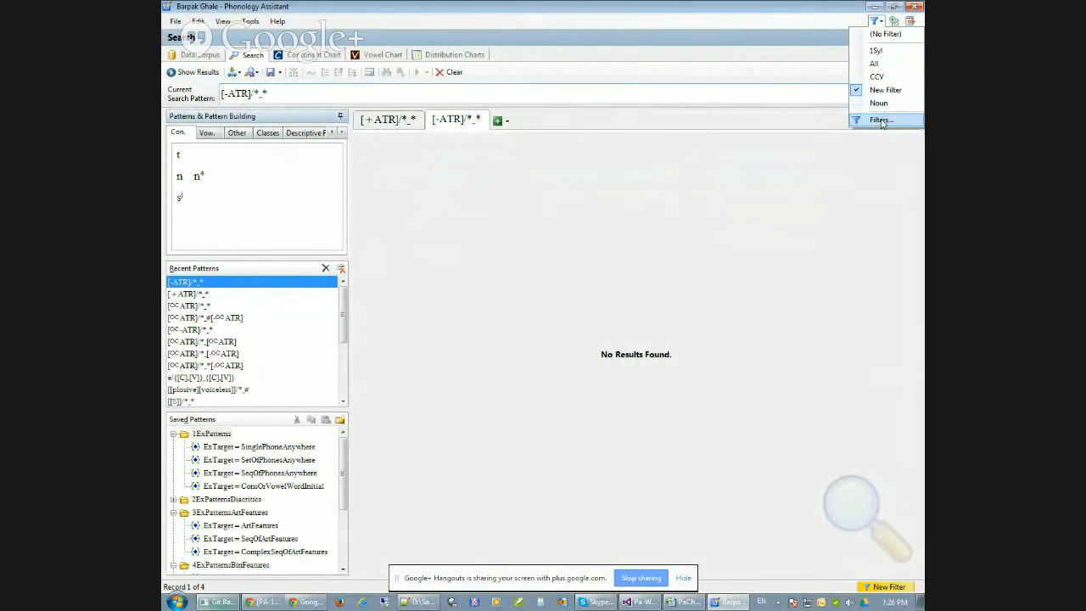
{"action": "left_click", "coordinate": [887, 34]}
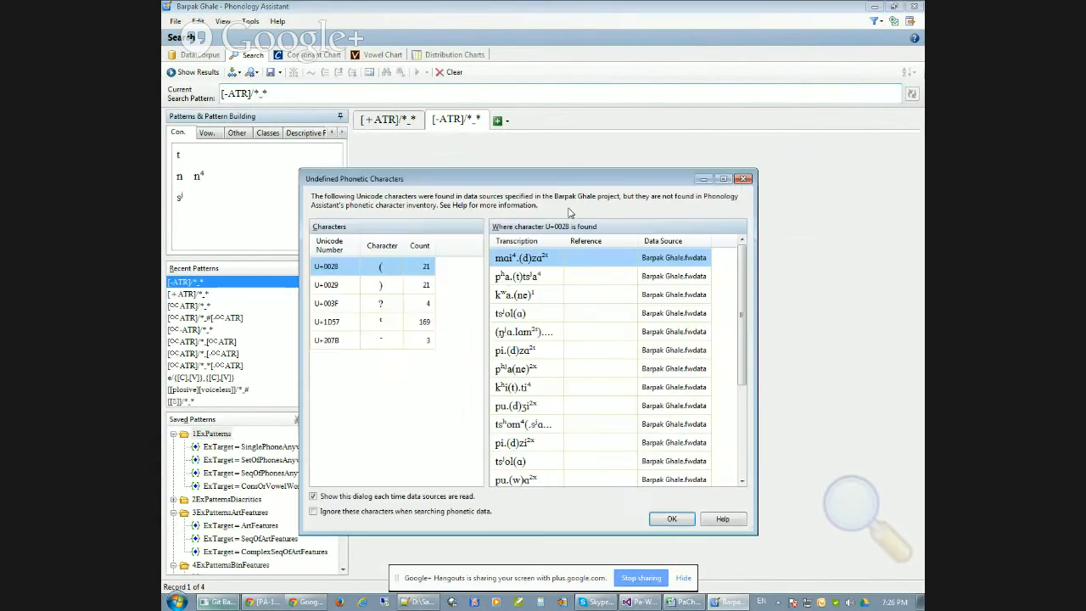
{"action": "left_click", "coordinate": [670, 518]}
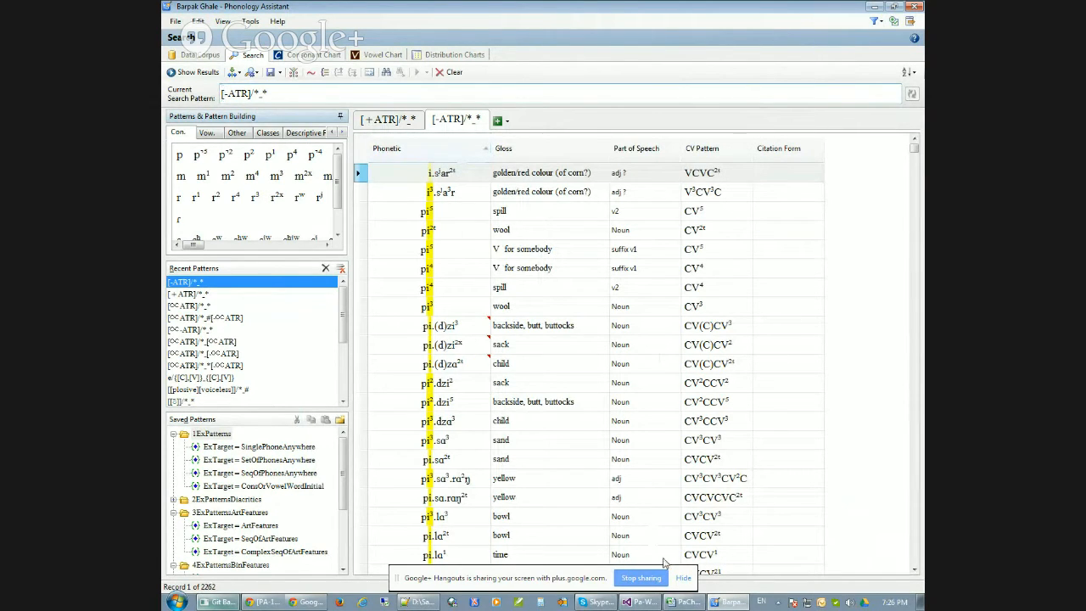
{"action": "left_click", "coordinate": [684, 577]}
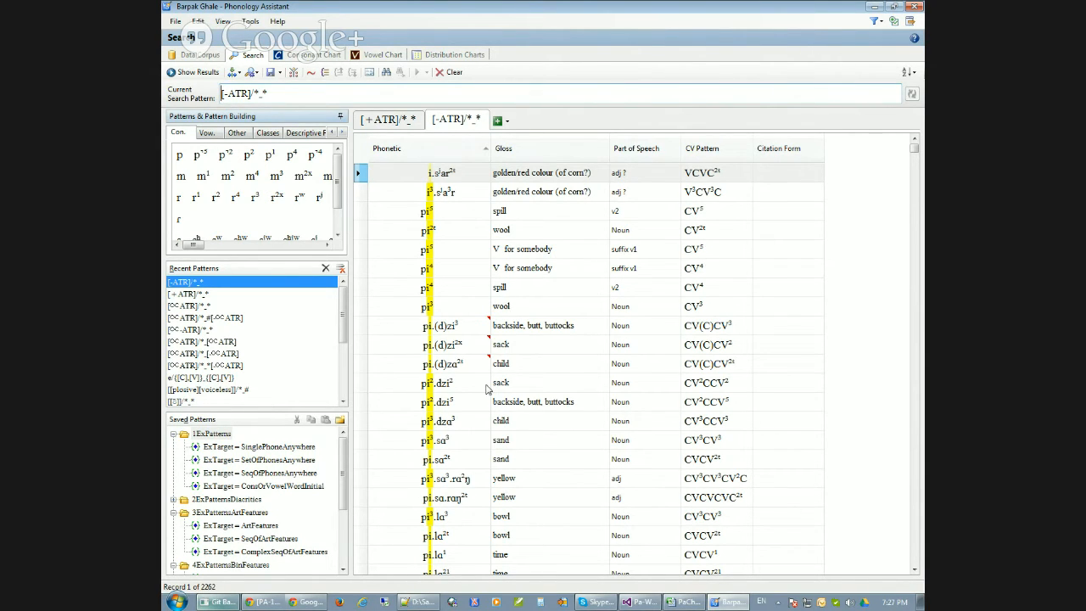
Look through the unfiltered [-ATR]/*_* results and compare them with the [+ATR]/*_* results
{"action": "mouse_move", "coordinate": [471, 331]}
{"action": "mouse_move", "coordinate": [917, 150]}
{"action": "left_mouse_down"}
{"action": "mouse_move", "coordinate": [914, 185]}
{"action": "mouse_move", "coordinate": [914, 142]}
{"action": "left_mouse_up"}
{"action": "left_click", "coordinate": [386, 120]}
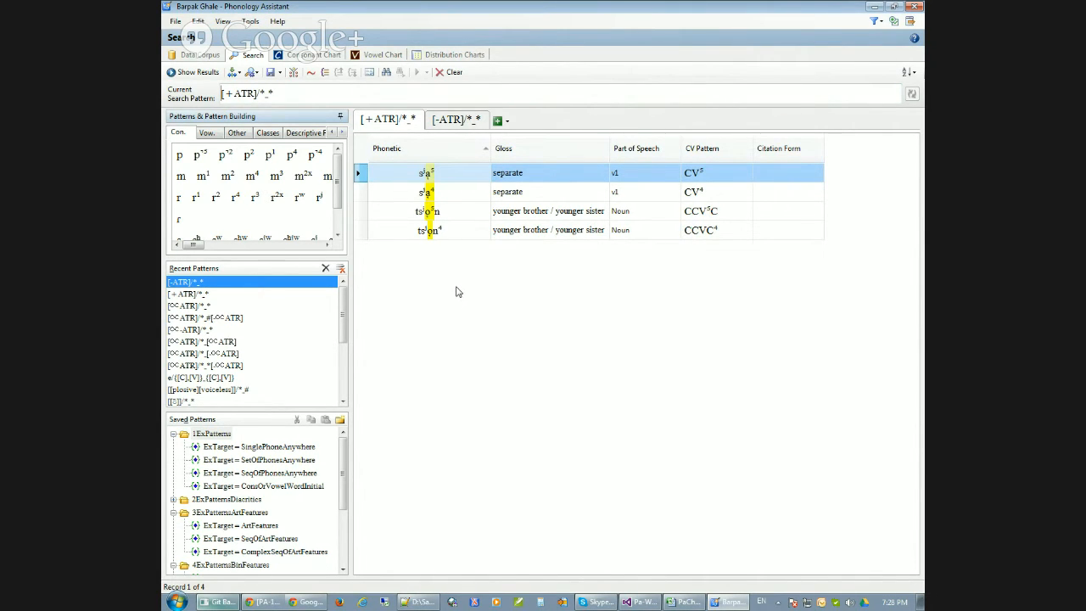
Examine the distinctive features, including ATR, of the advanced tongue root vowel a̘⁴
{"action": "left_click", "coordinate": [250, 21]}
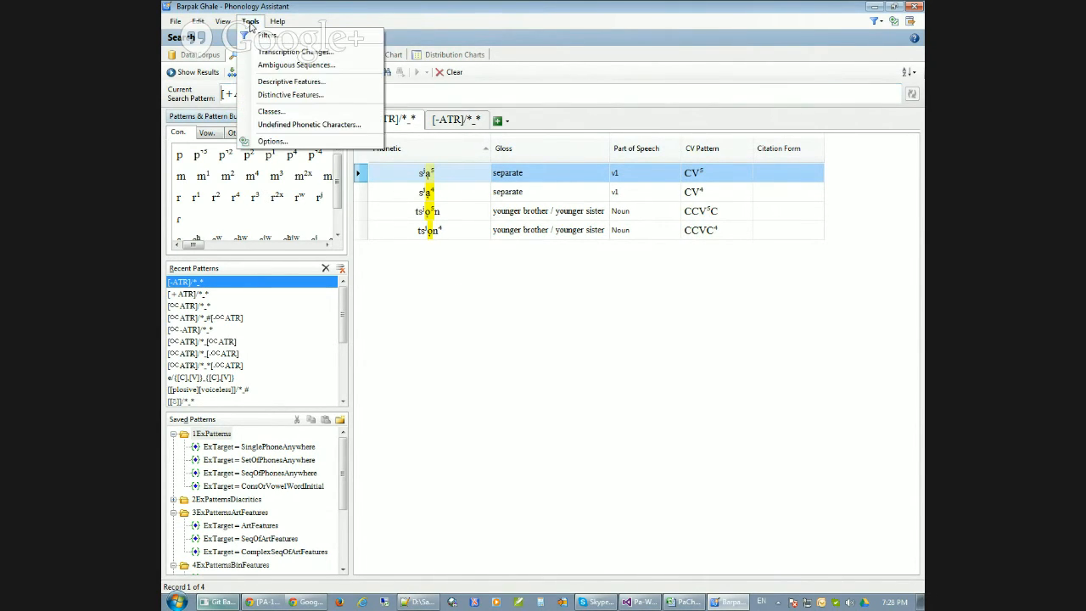
{"action": "left_click", "coordinate": [288, 94]}
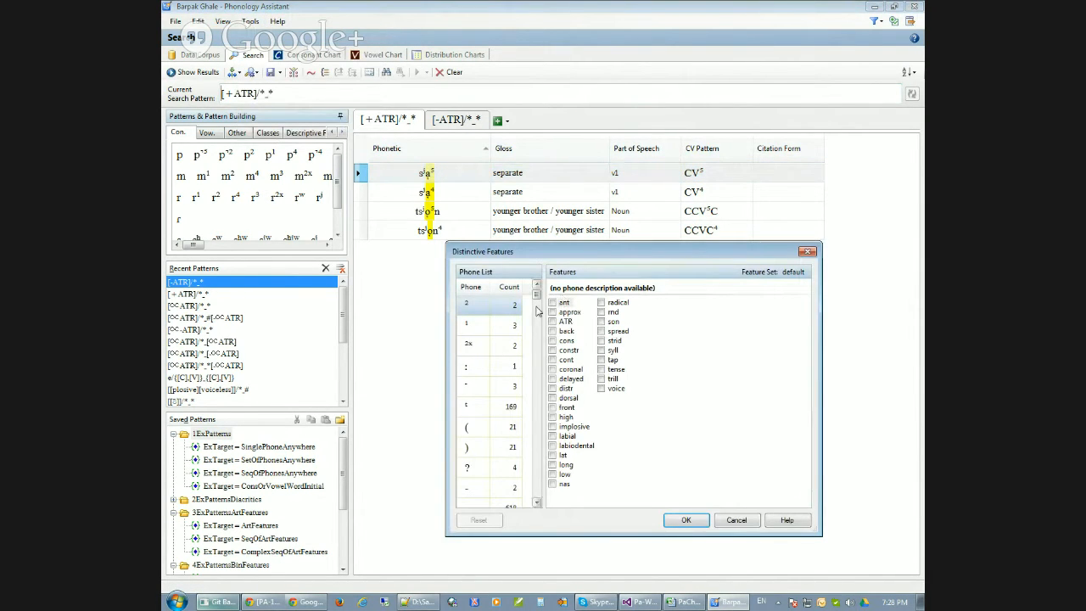
{"action": "left_click_drag", "start_coordinate": [537, 297], "coordinate": [539, 465]}
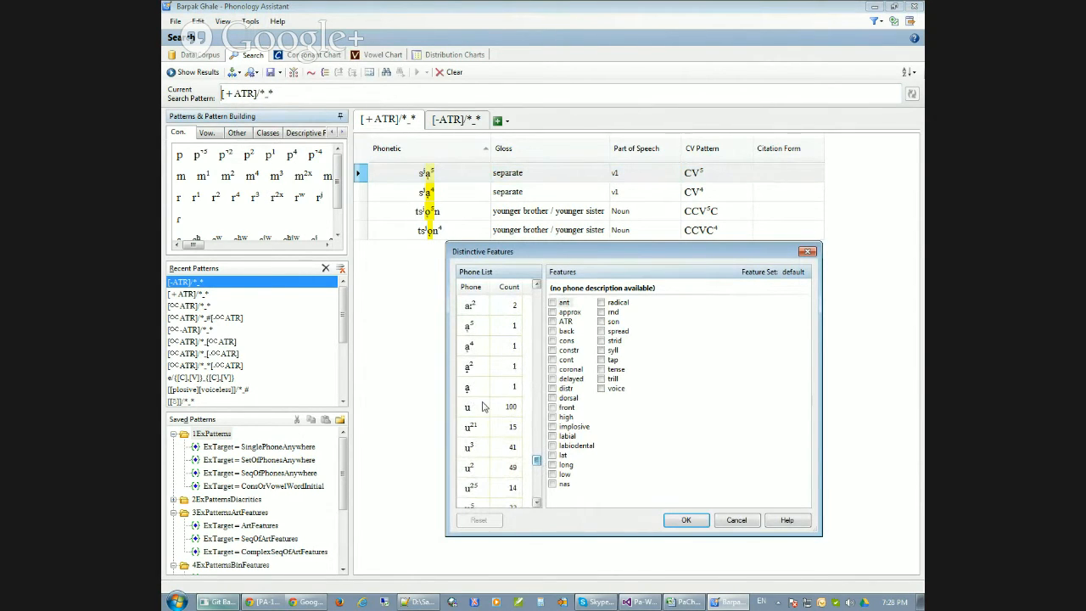
{"action": "mouse_move", "coordinate": [470, 392]}
{"action": "scroll", "coordinate": [472, 402], "scroll_direction": "up", "scroll_amount": 3}
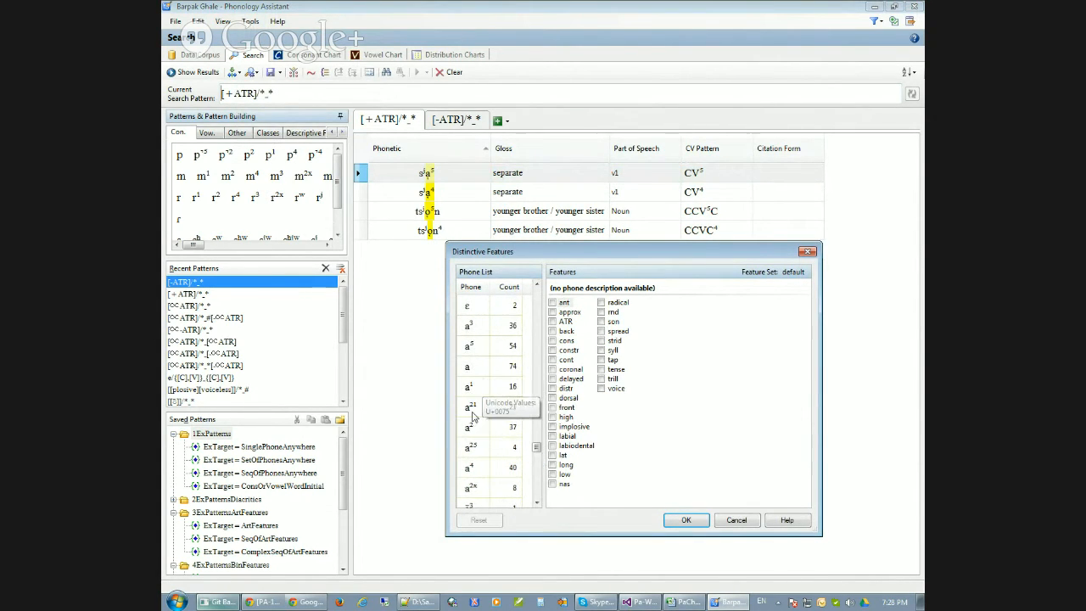
{"action": "left_click", "coordinate": [475, 392]}
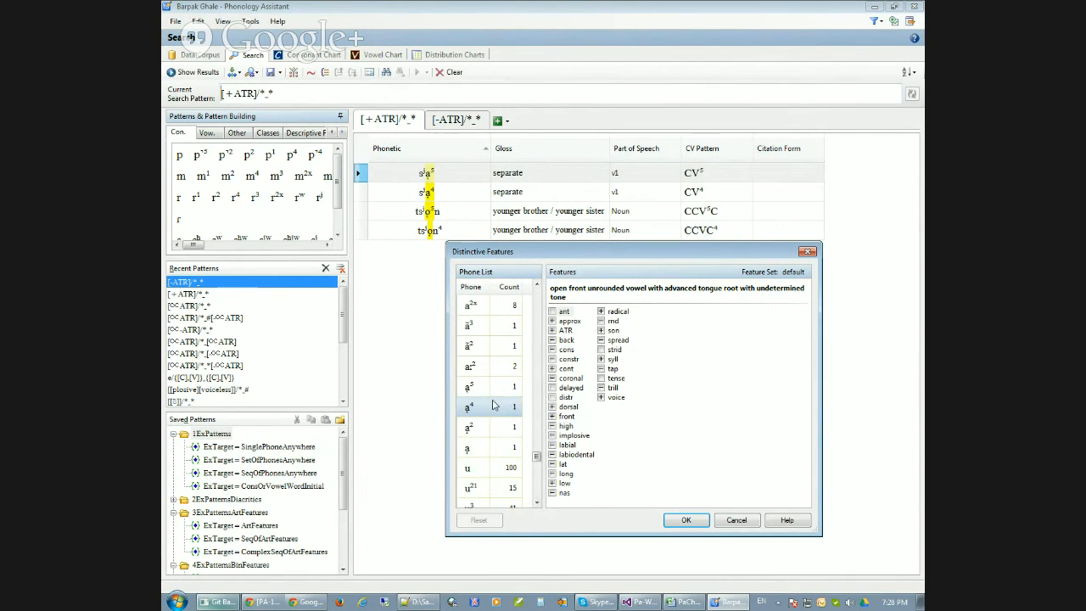
Examine the distinctive features of the advanced tongue root vowel o̘⁵ and close the feature settings without changes
{"action": "scroll", "coordinate": [487, 414], "scroll_direction": "down", "scroll_amount": 4}
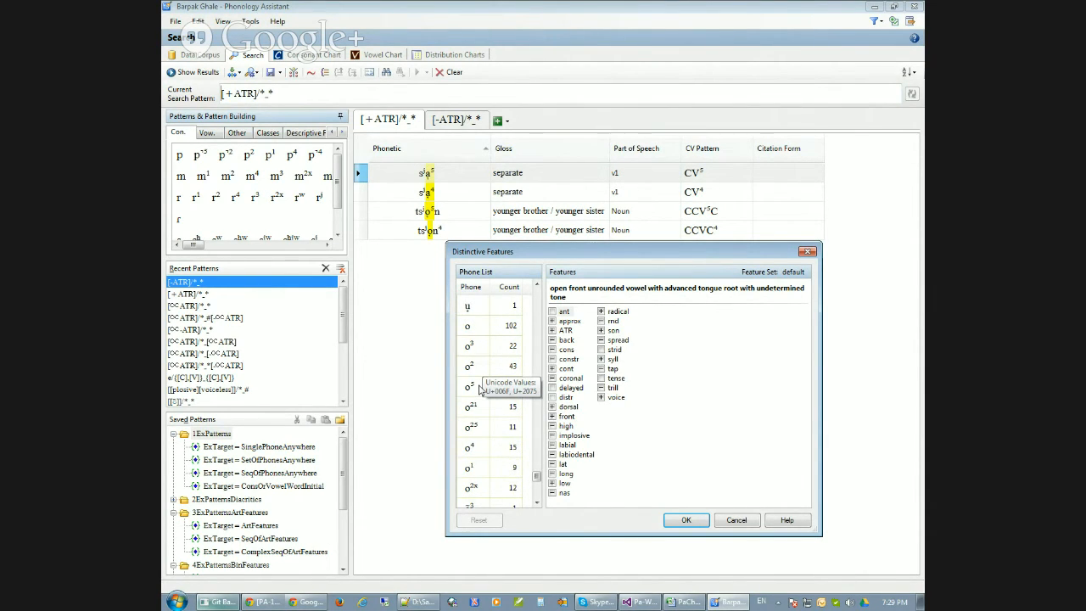
{"action": "scroll", "coordinate": [480, 389], "scroll_direction": "down", "scroll_amount": 3}
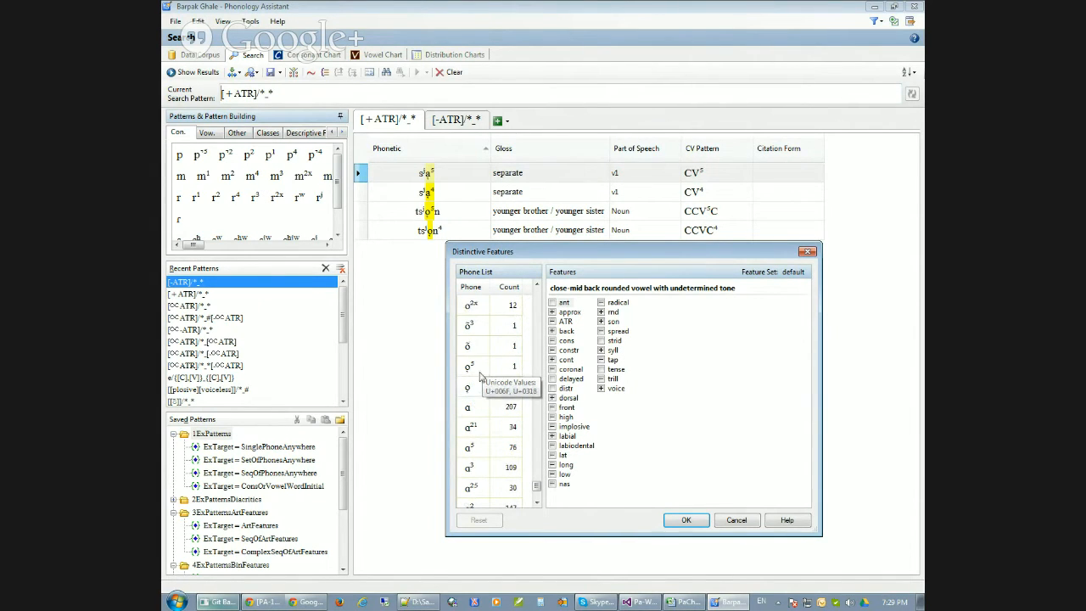
{"action": "left_click", "coordinate": [475, 366]}
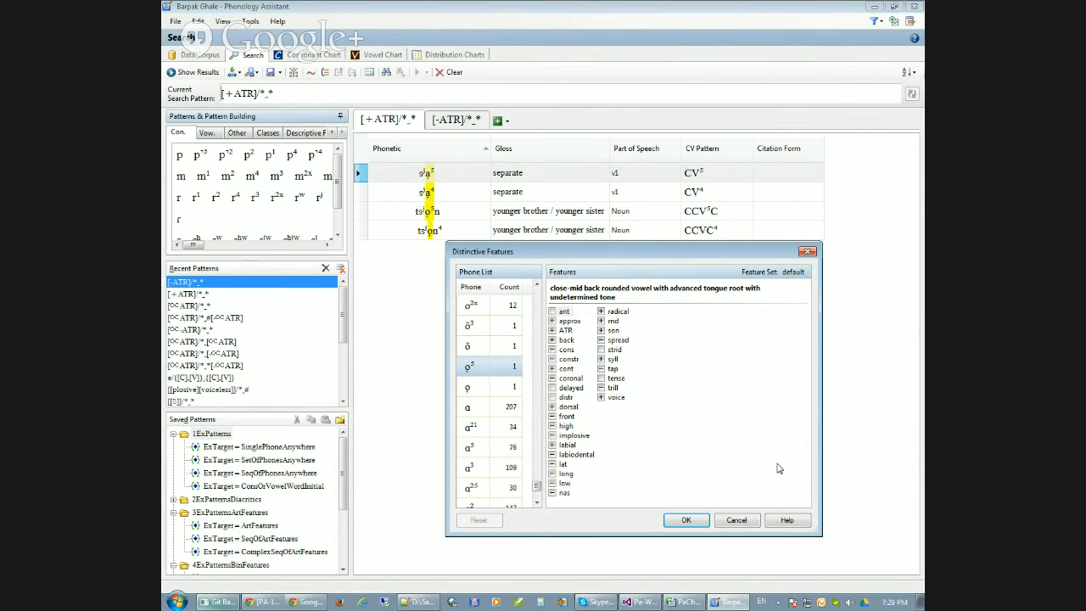
{"action": "left_click", "coordinate": [736, 520]}
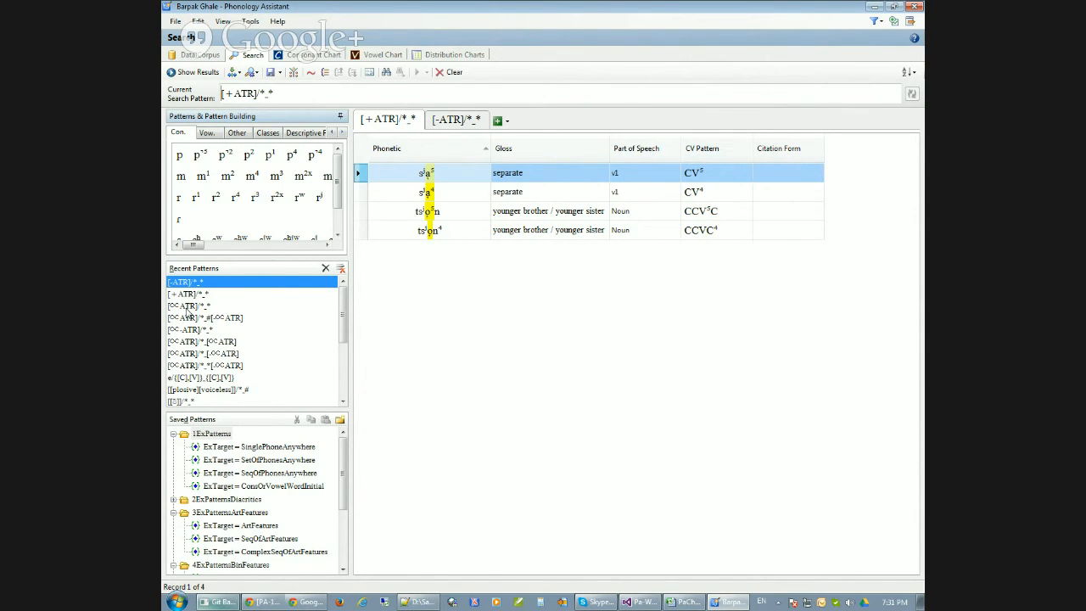
Run the recent patterns [∝ATR]/*_[∝ATR] and [∝ATR]/*_#[-∝ATR]
{"action": "double_click", "coordinate": [200, 344]}
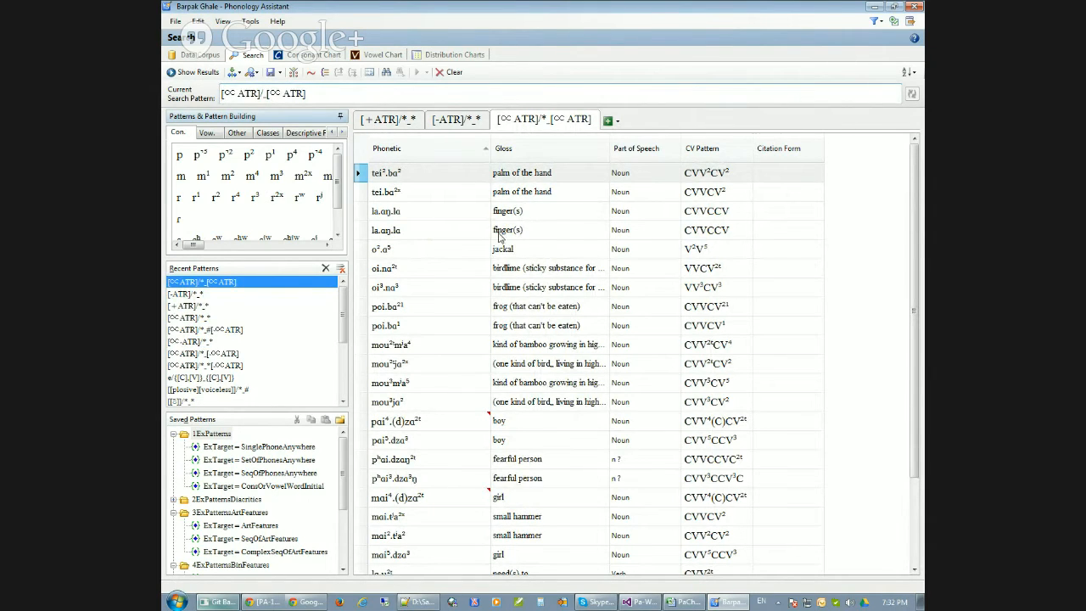
{"action": "double_click", "coordinate": [214, 331]}
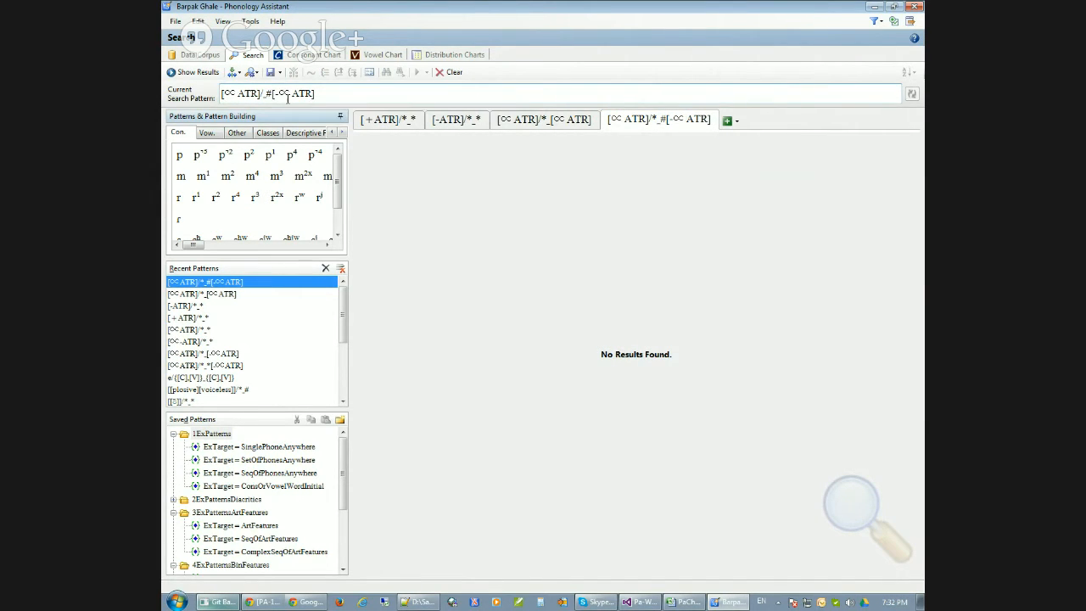
Remove the # from the current search pattern, run it as [∝ATR]/_[-∝ATR] and close its results
{"action": "key", "text": "BackSpace"}
{"action": "left_click", "coordinate": [193, 73]}
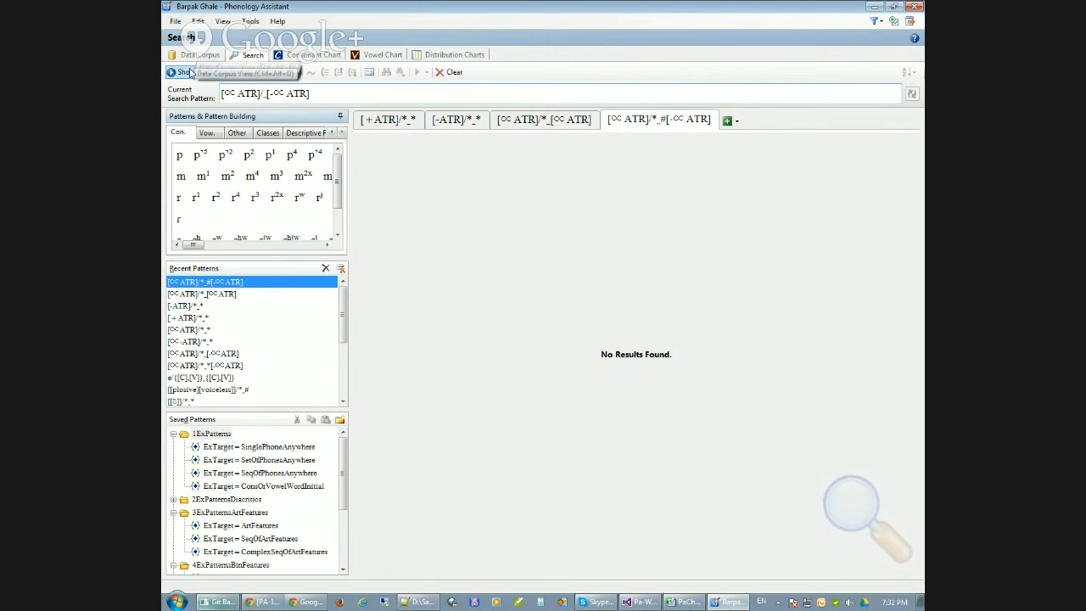
{"action": "left_click", "coordinate": [713, 114]}
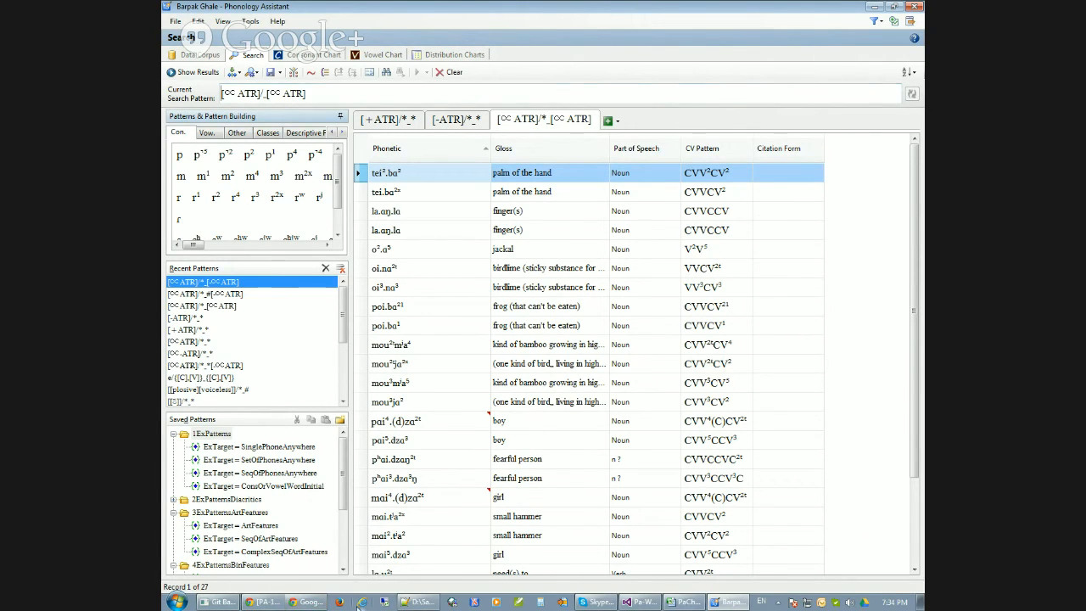
Stop the Google+ Hangouts screen share and switch to the PA11541 project in Phonology Assistant
{"action": "left_click", "coordinate": [310, 601]}
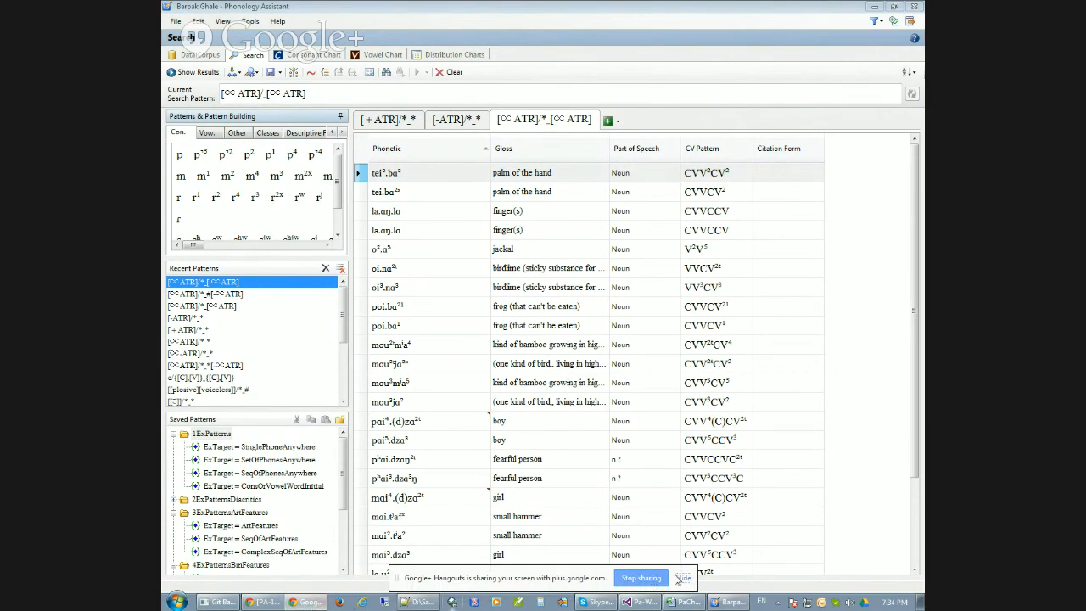
{"action": "left_click", "coordinate": [649, 578]}
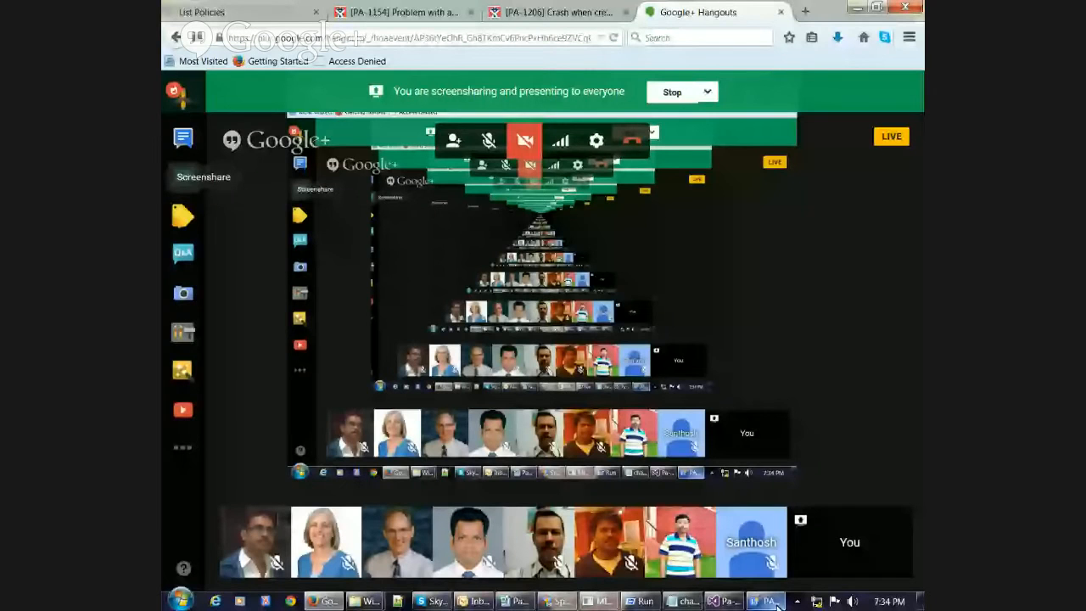
{"action": "mouse_move", "coordinate": [777, 604]}
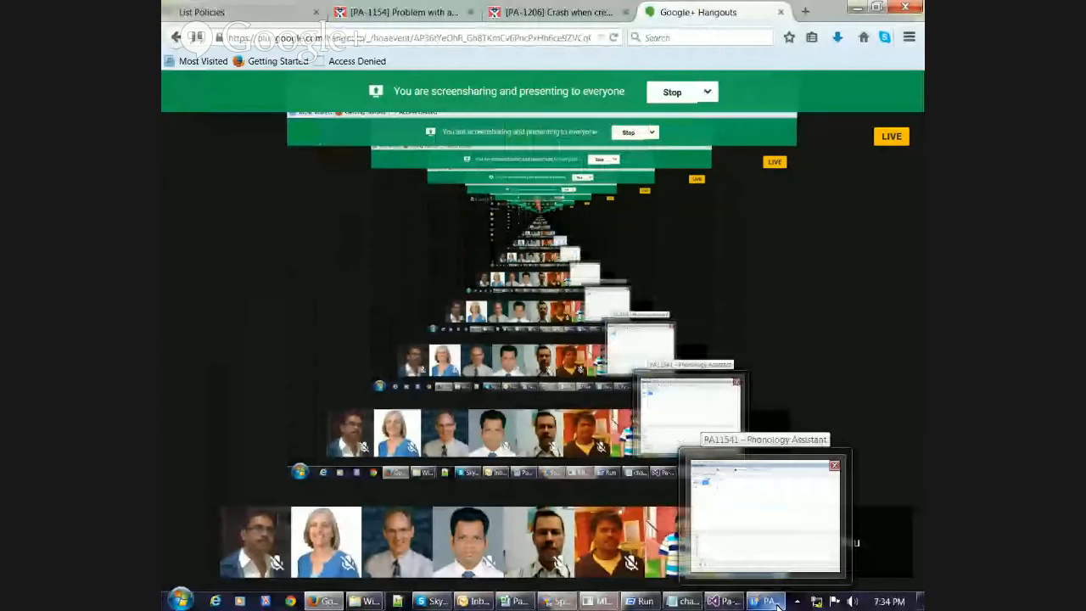
{"action": "left_click", "coordinate": [778, 604]}
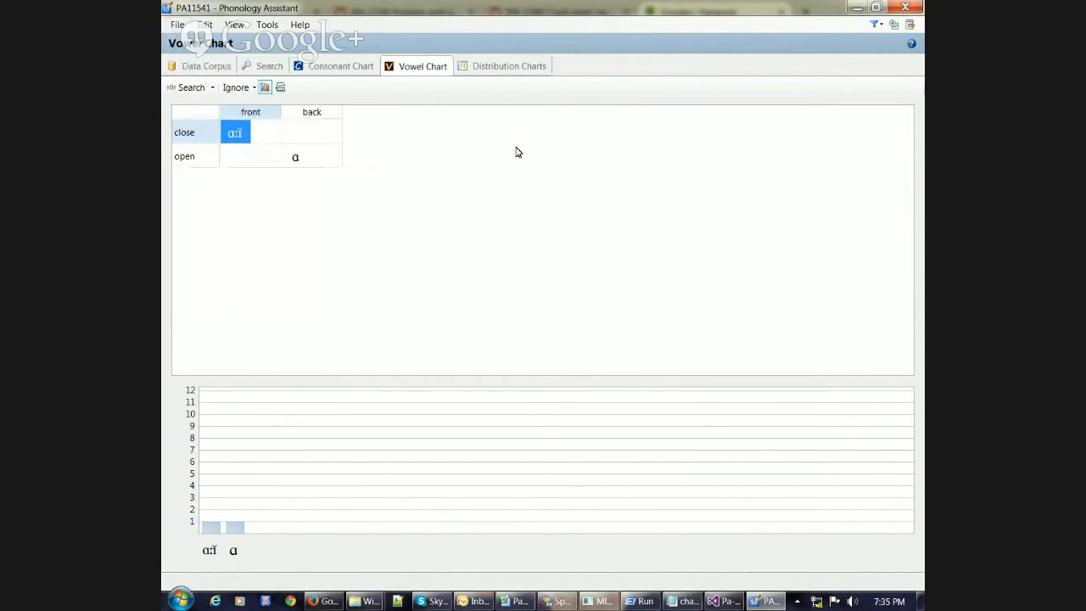
Go to the data corpus and check the base character and CV pattern of the ambiguous sequence ɑːĭ
{"action": "left_click", "coordinate": [203, 67]}
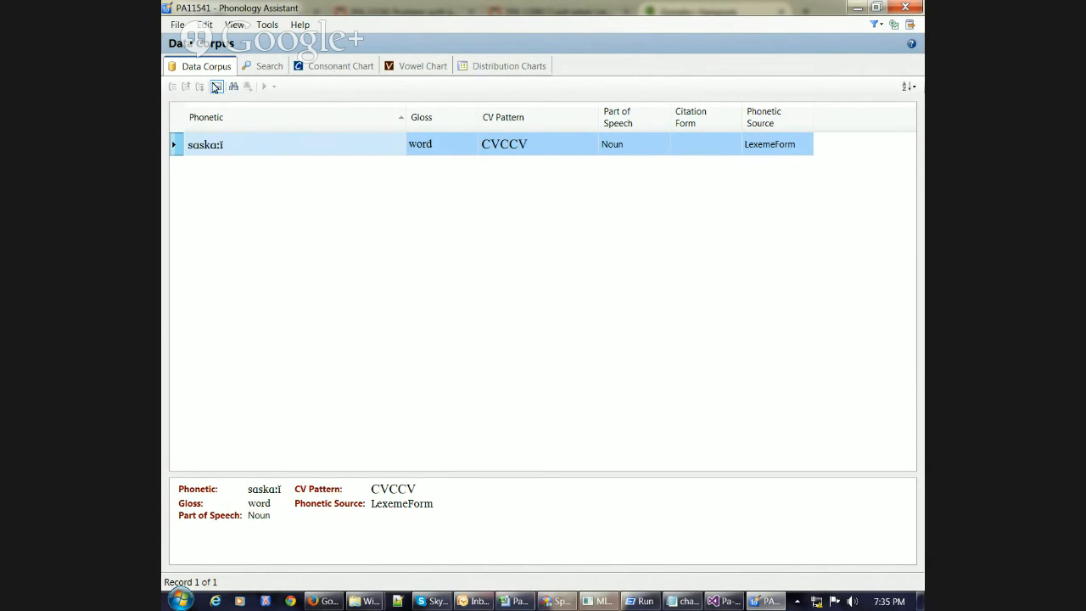
{"action": "left_click", "coordinate": [265, 26]}
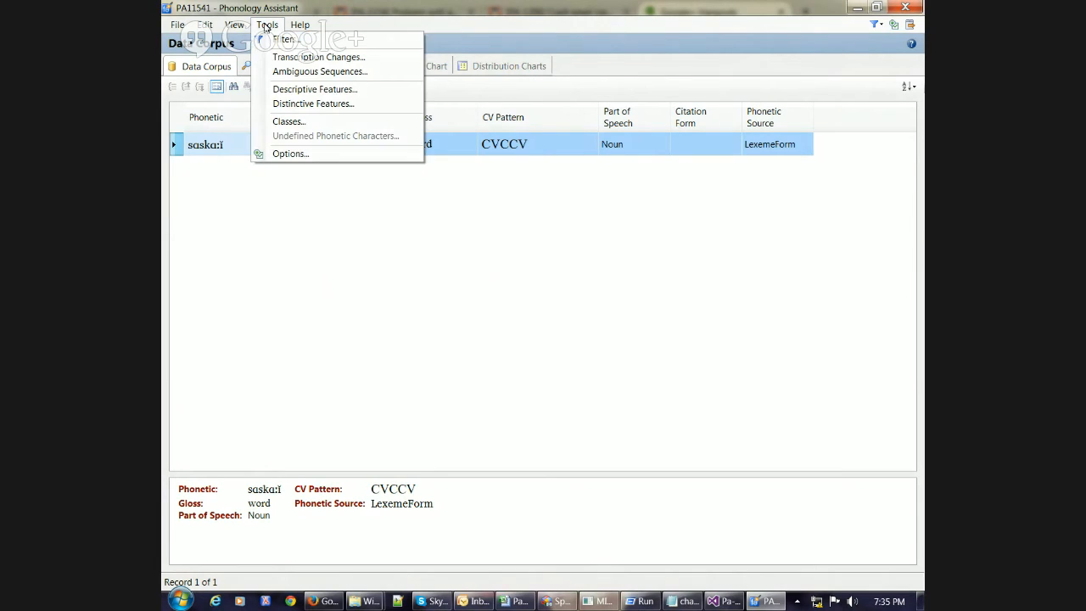
{"action": "left_click", "coordinate": [296, 75]}
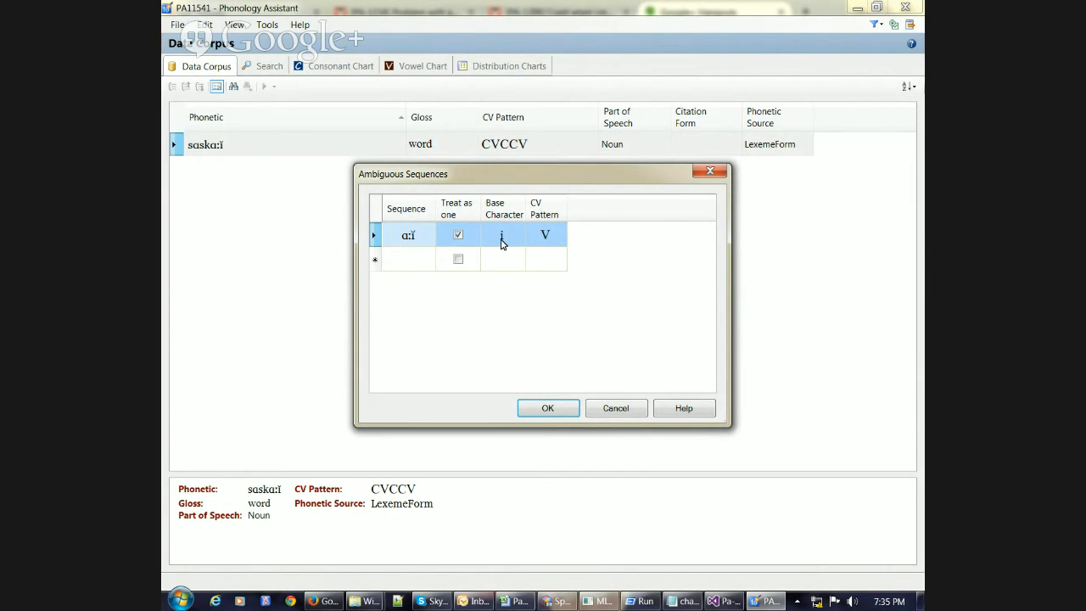
{"action": "left_click", "coordinate": [548, 406]}
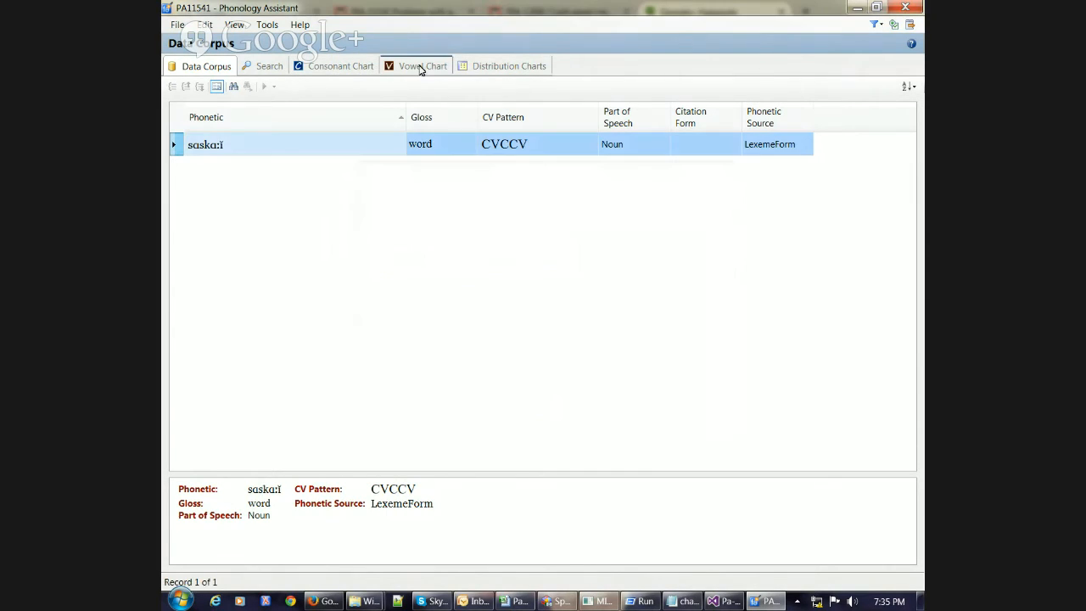
Check where the sequence ɑːĭ is placed in the vowel chart
{"action": "left_click", "coordinate": [419, 70]}
{"action": "mouse_move", "coordinate": [236, 140]}
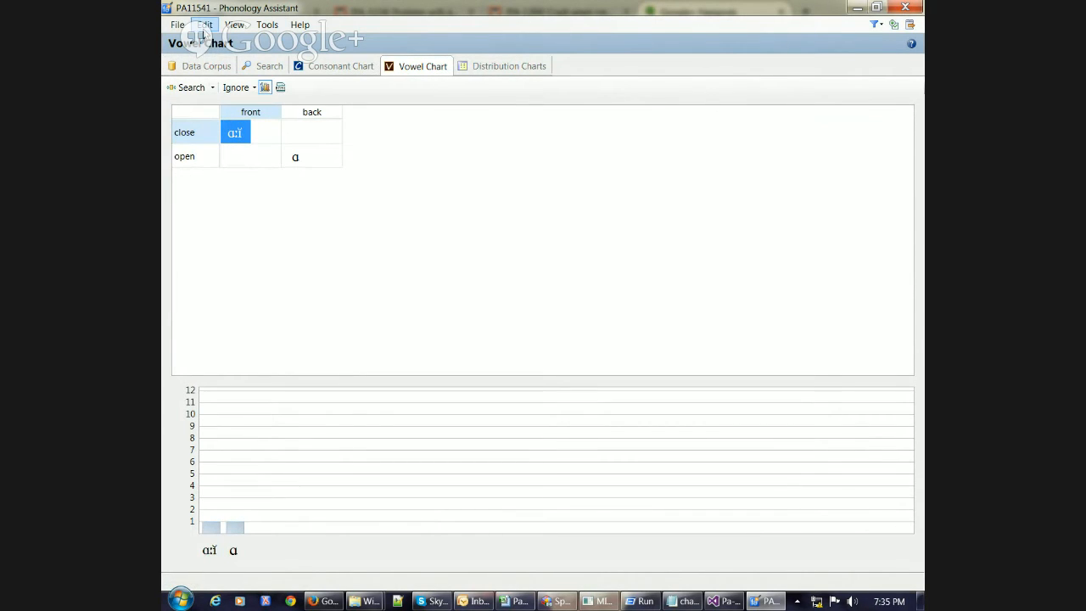
{"action": "left_click", "coordinate": [177, 28]}
{"action": "left_click", "coordinate": [393, 131]}
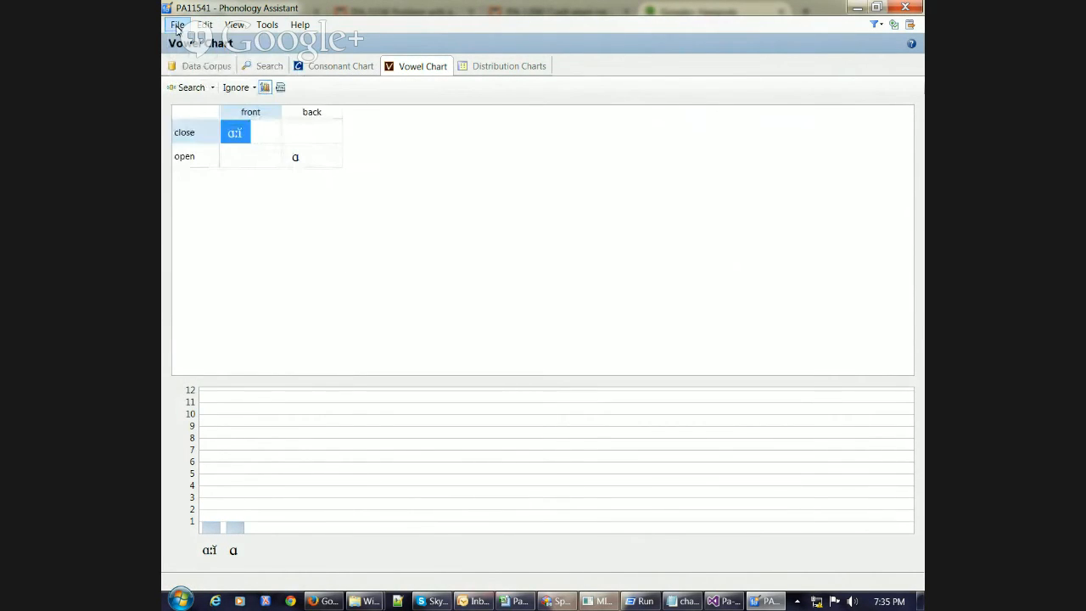
{"action": "left_click", "coordinate": [177, 26]}
{"action": "left_click", "coordinate": [341, 128]}
From the data corpus, set the PA1154 data source in the project settings to take phonetic data from the pronunciation field
{"action": "left_click", "coordinate": [204, 68]}
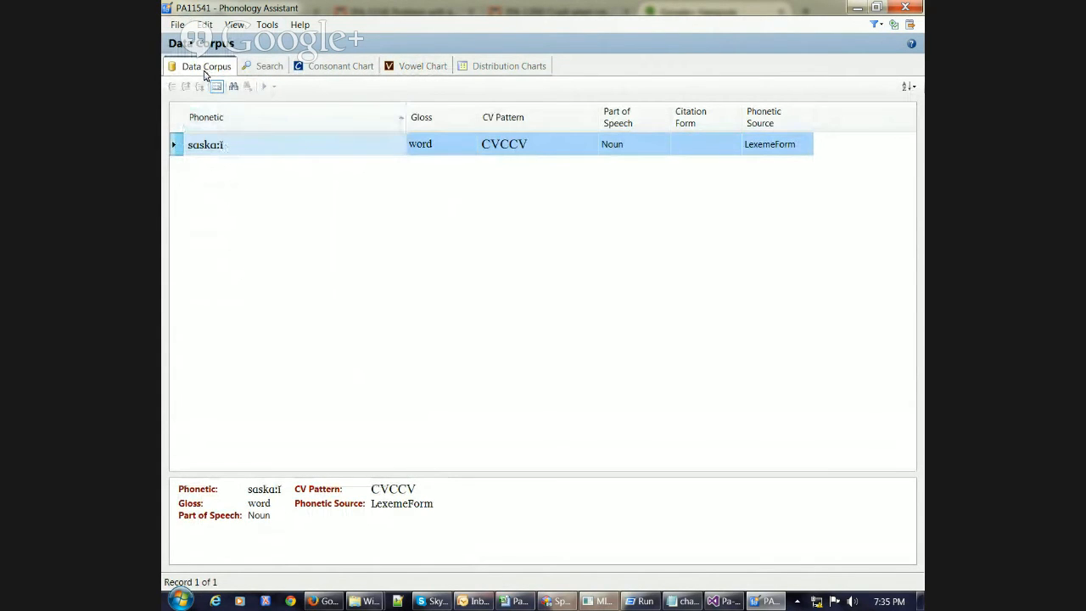
{"action": "left_click", "coordinate": [172, 27]}
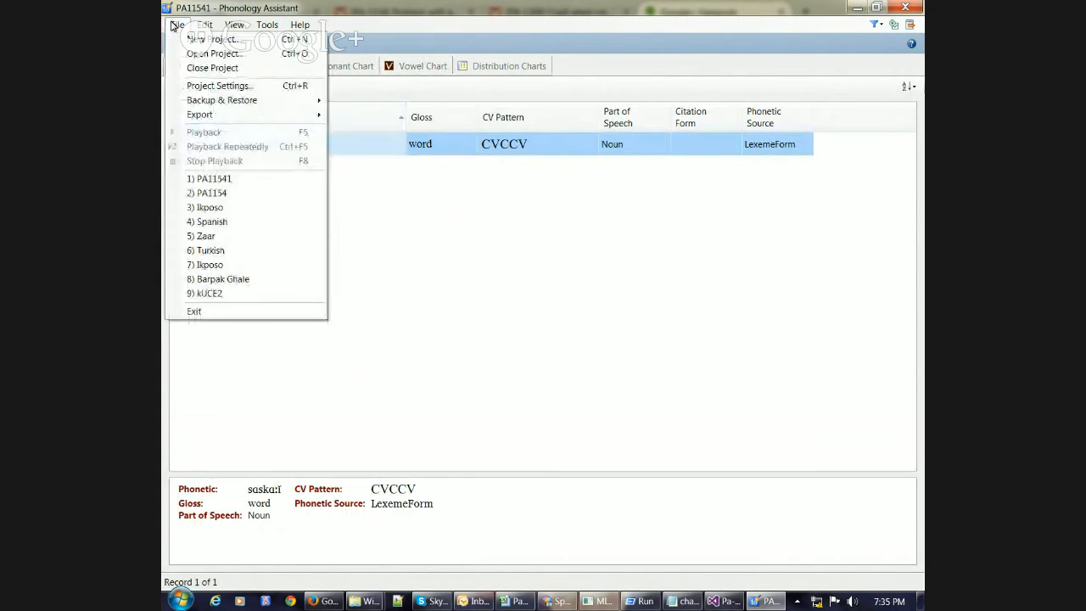
{"action": "left_click", "coordinate": [219, 86]}
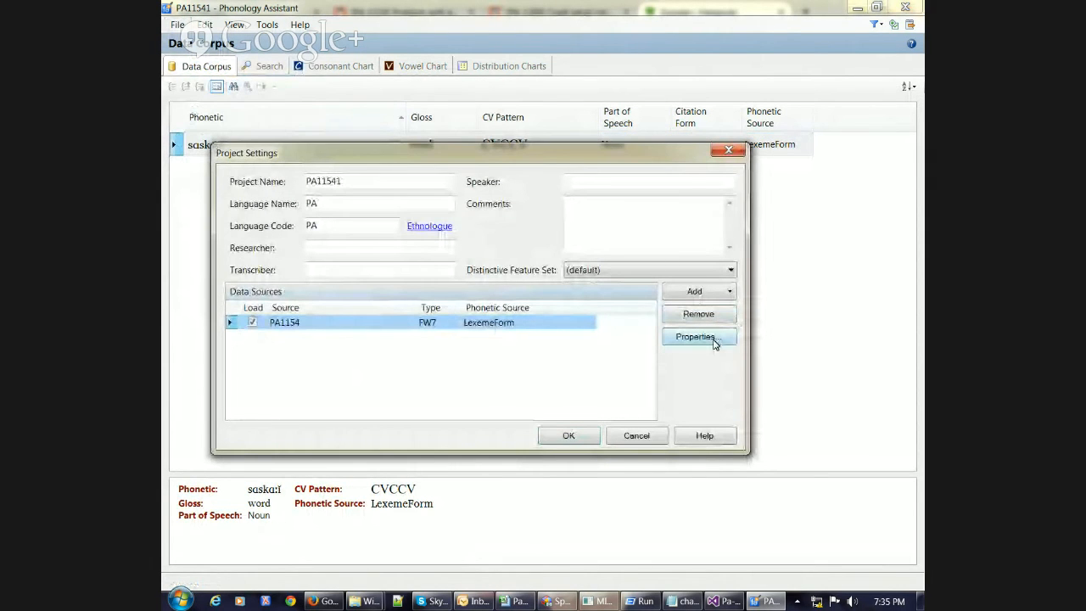
{"action": "left_click", "coordinate": [714, 339]}
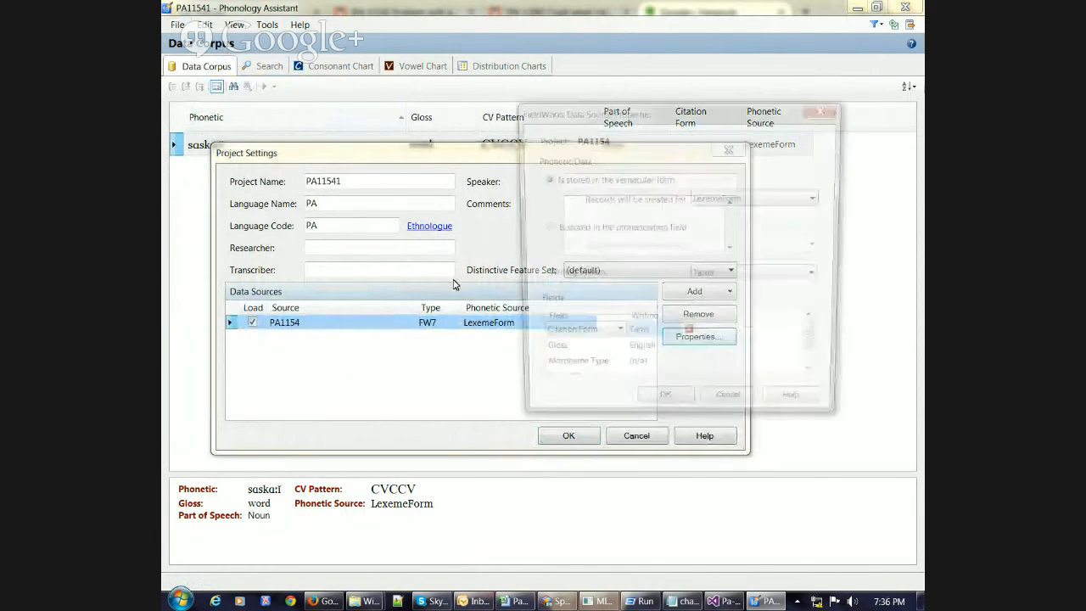
{"action": "left_click", "coordinate": [616, 227]}
{"action": "left_click", "coordinate": [664, 409]}
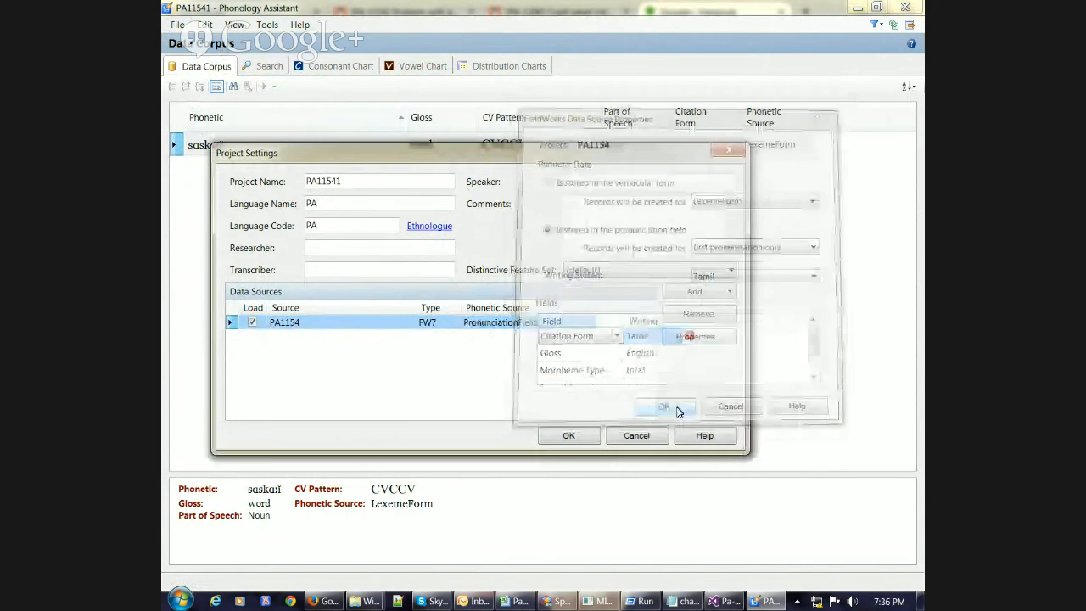
{"action": "left_click", "coordinate": [584, 439]}
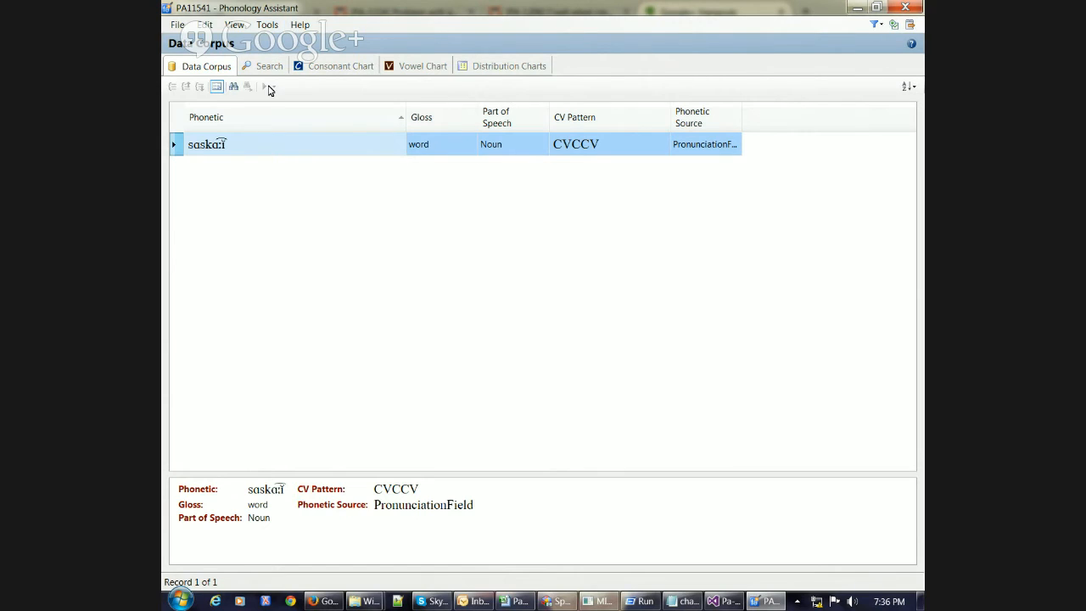
Try to stop treating the tie-barred sequence ɑː͡ĭ as one unit in the ambiguous sequences settings
{"action": "left_click", "coordinate": [267, 25]}
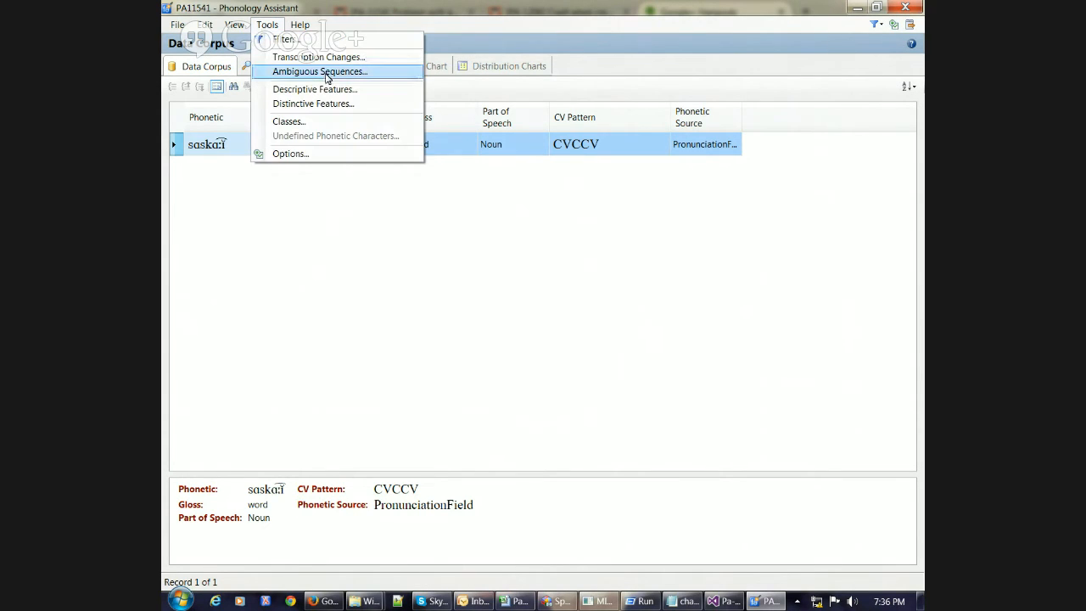
{"action": "left_click", "coordinate": [326, 75]}
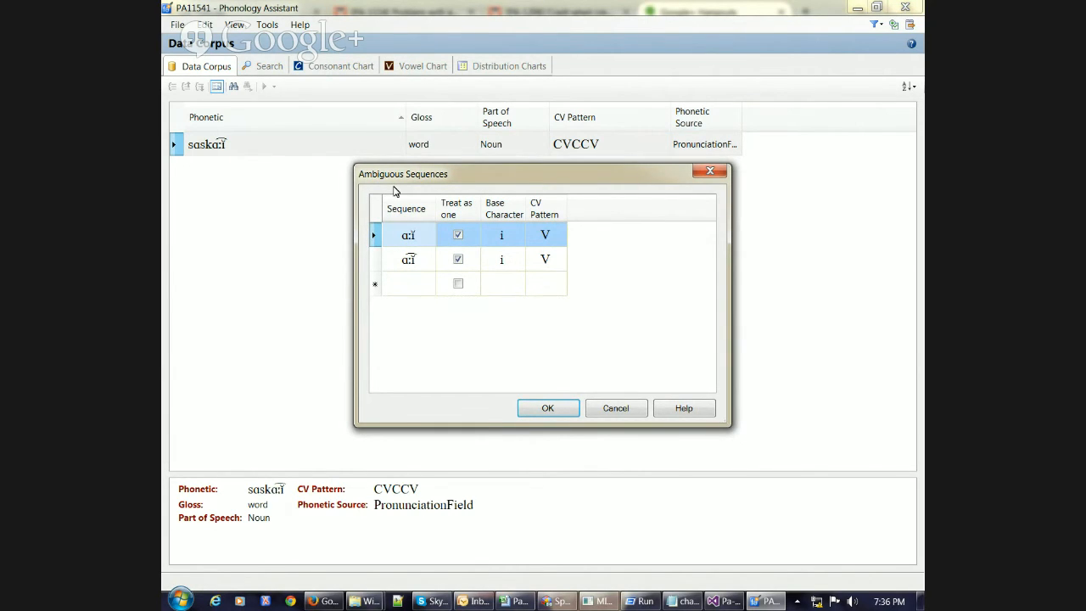
{"action": "left_click", "coordinate": [458, 259]}
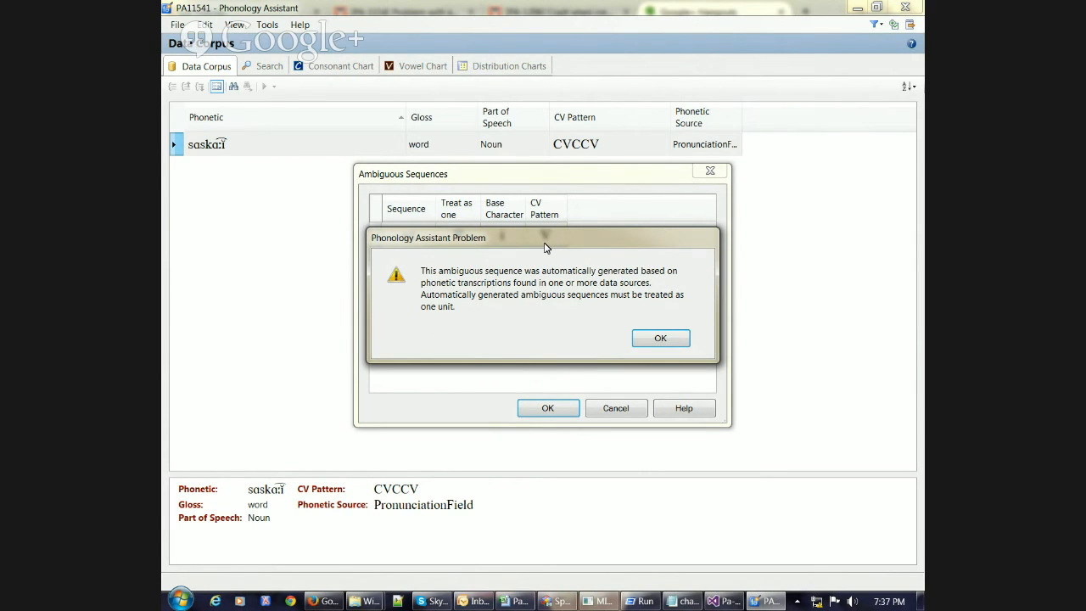
{"action": "left_click", "coordinate": [656, 338]}
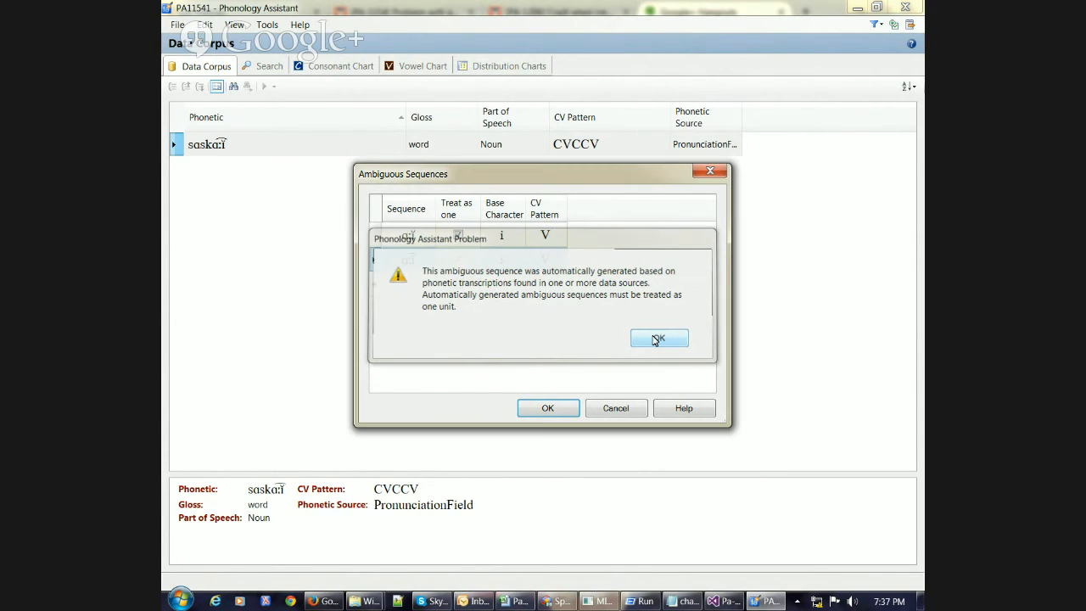
{"action": "left_click", "coordinate": [549, 408]}
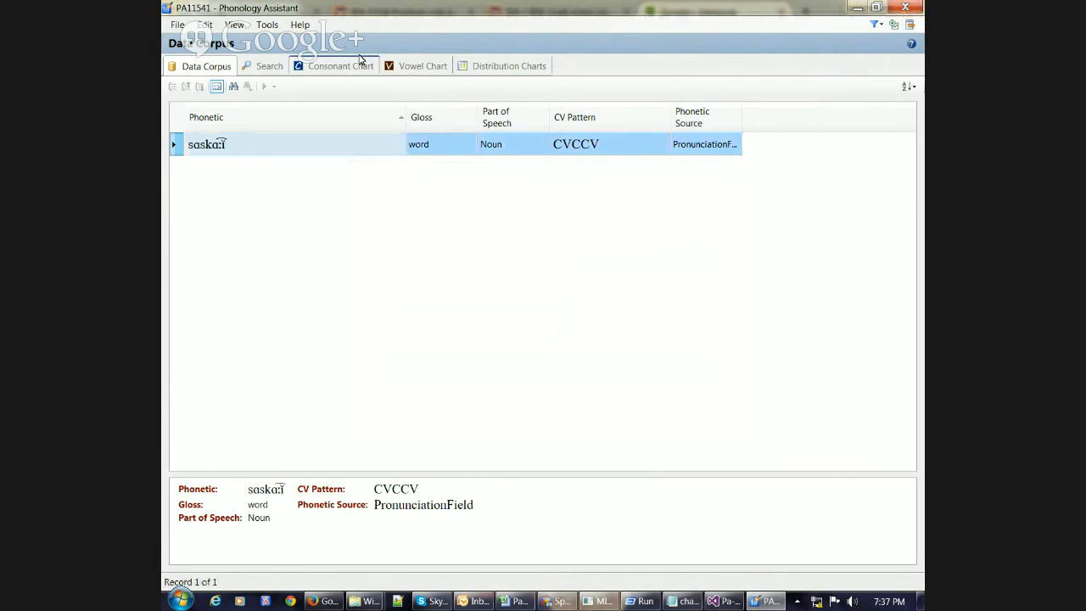
Check the tie-barred sequence ɑː͡ĭ in the vowel chart and compare its placement with its base character in the ambiguous sequences
{"action": "left_click", "coordinate": [416, 66]}
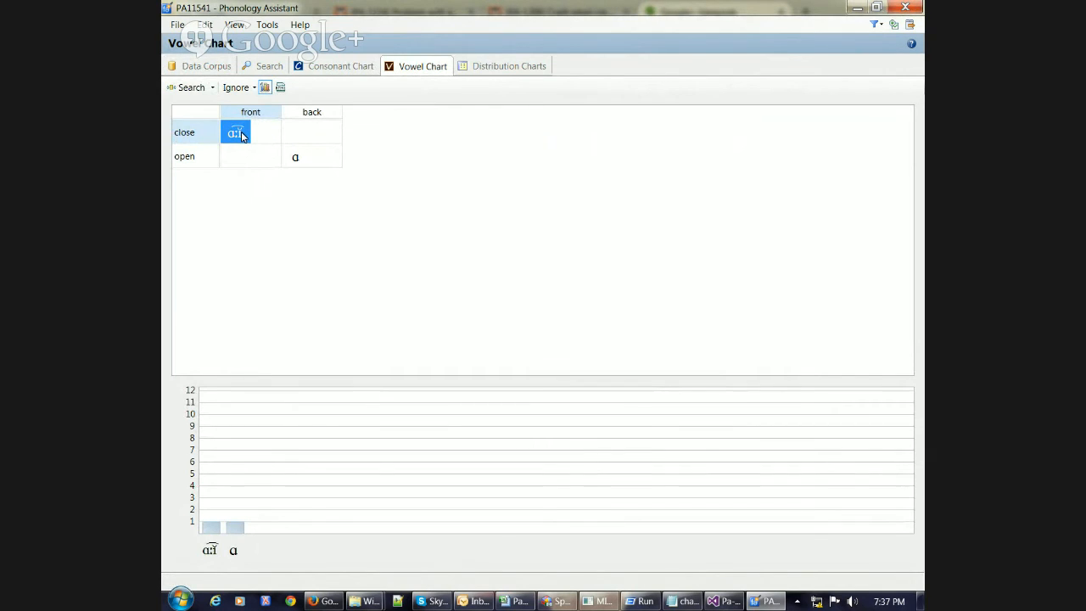
{"action": "mouse_move", "coordinate": [242, 136]}
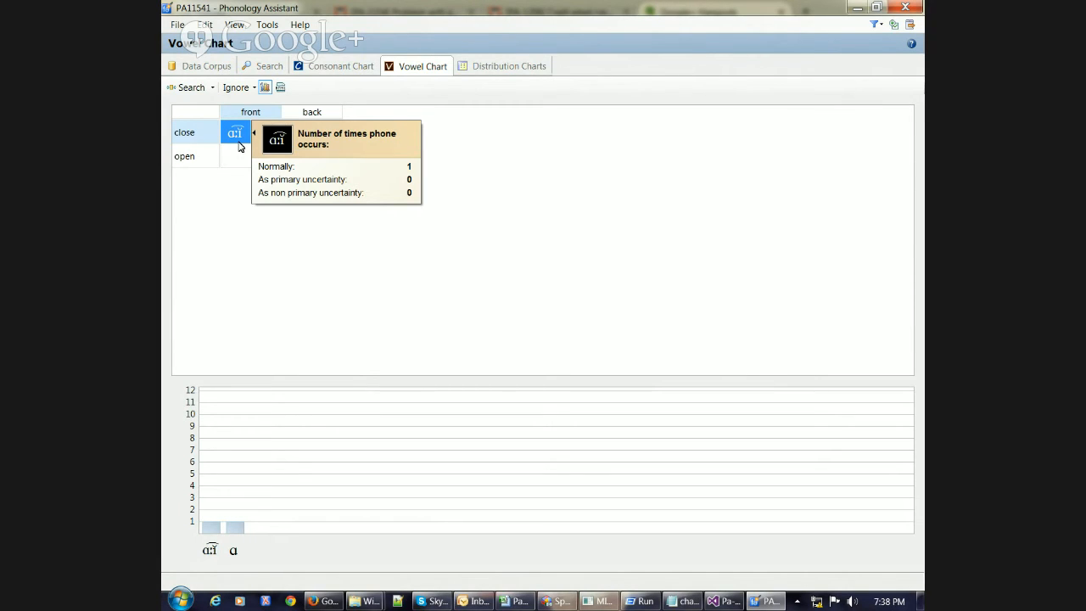
{"action": "left_click", "coordinate": [275, 29]}
{"action": "left_click", "coordinate": [277, 73]}
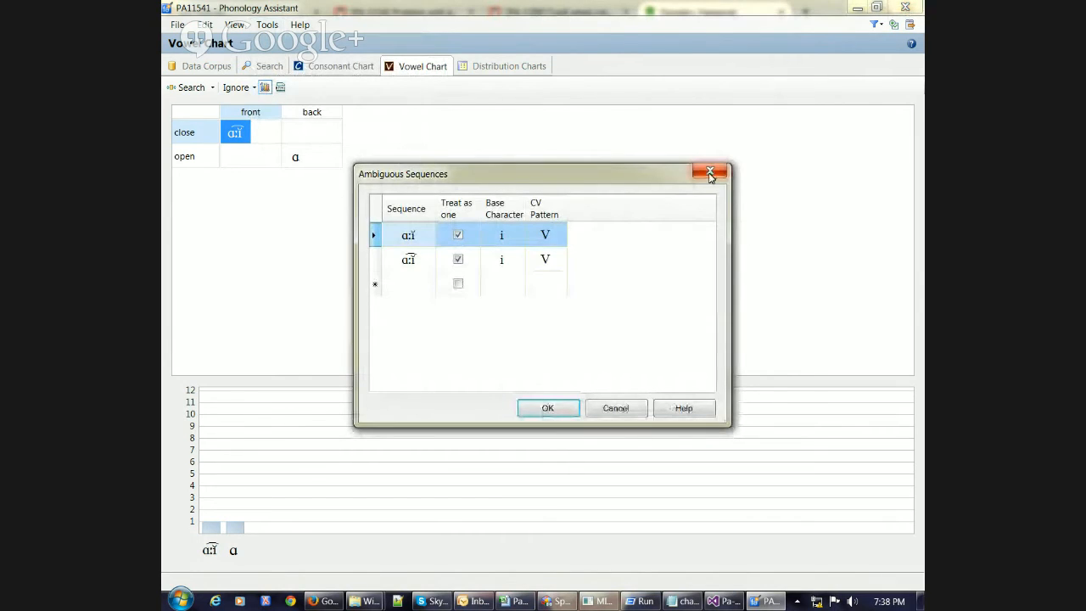
{"action": "left_click", "coordinate": [710, 171]}
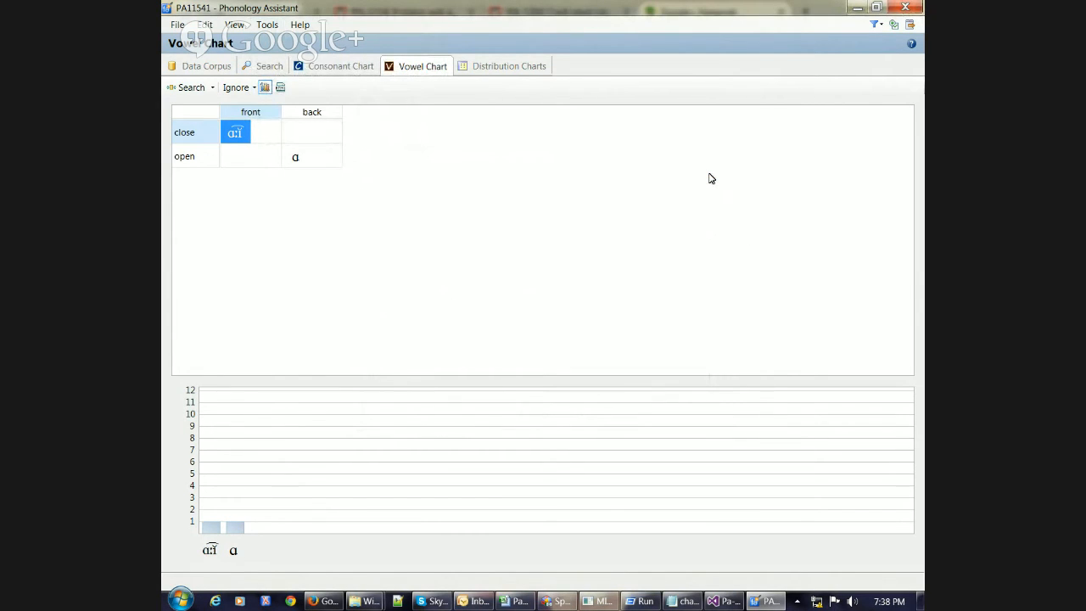
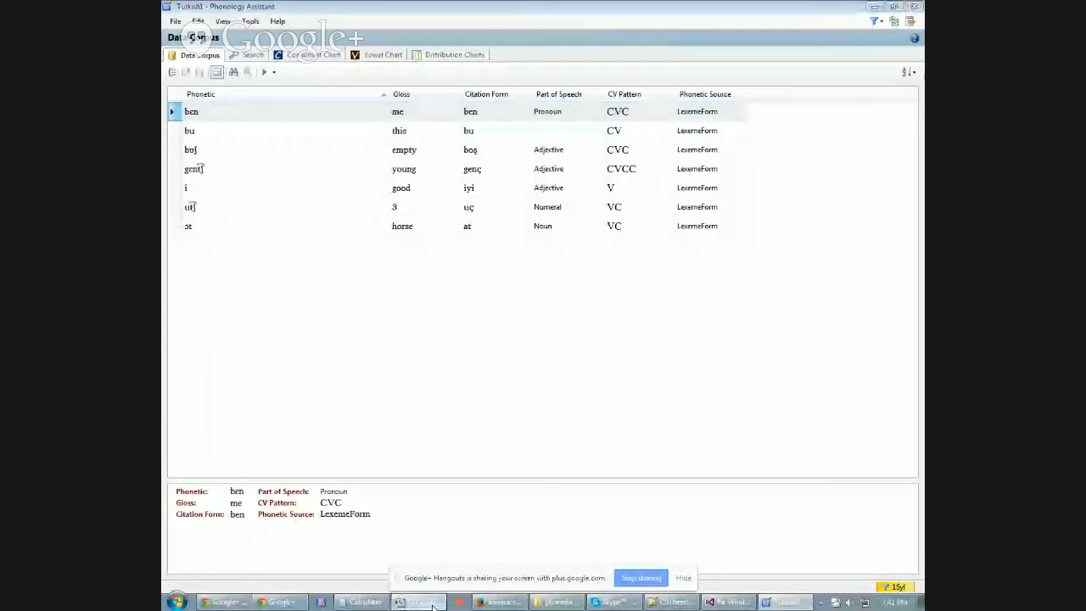
Switch to the PaCharterReport workbook in Excel, and view issue PA-1174 about caseless audio writing system searches in the browser's JIRA
{"action": "left_click", "coordinate": [419, 601]}
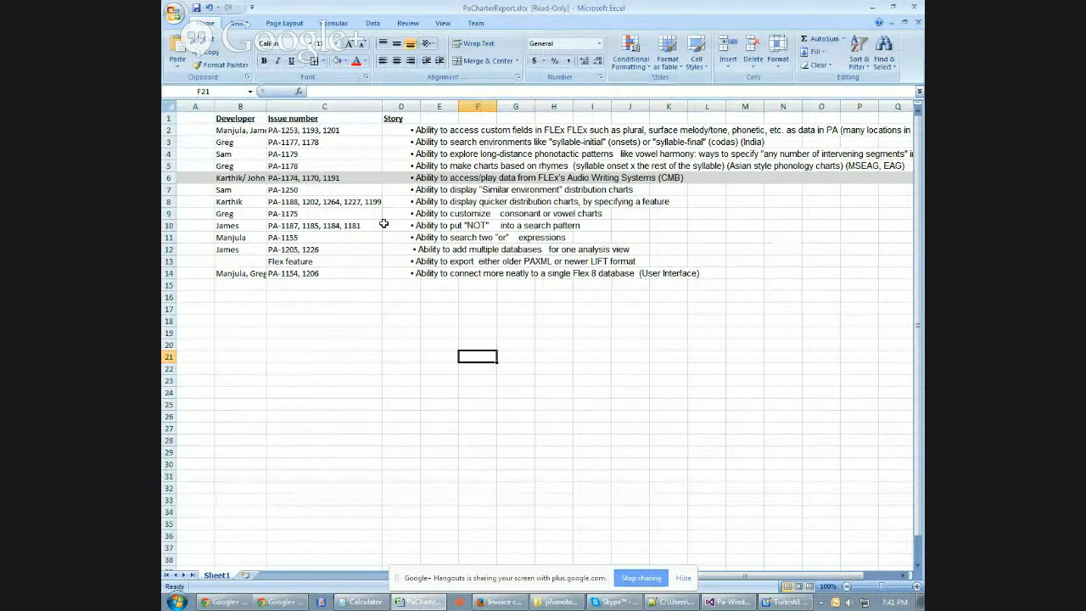
{"action": "left_click", "coordinate": [493, 604]}
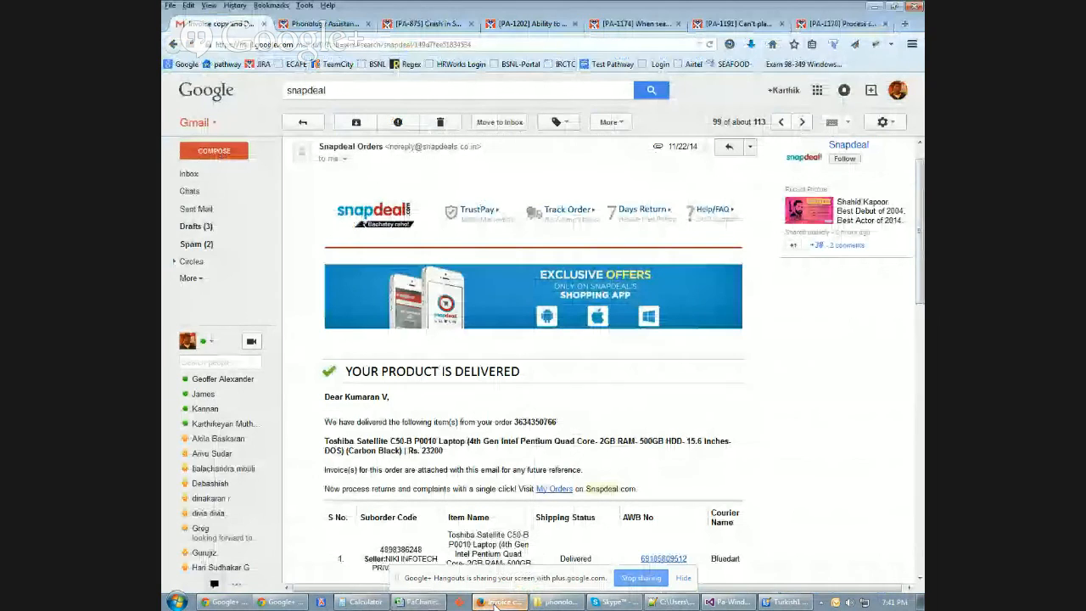
{"action": "left_click", "coordinate": [495, 604]}
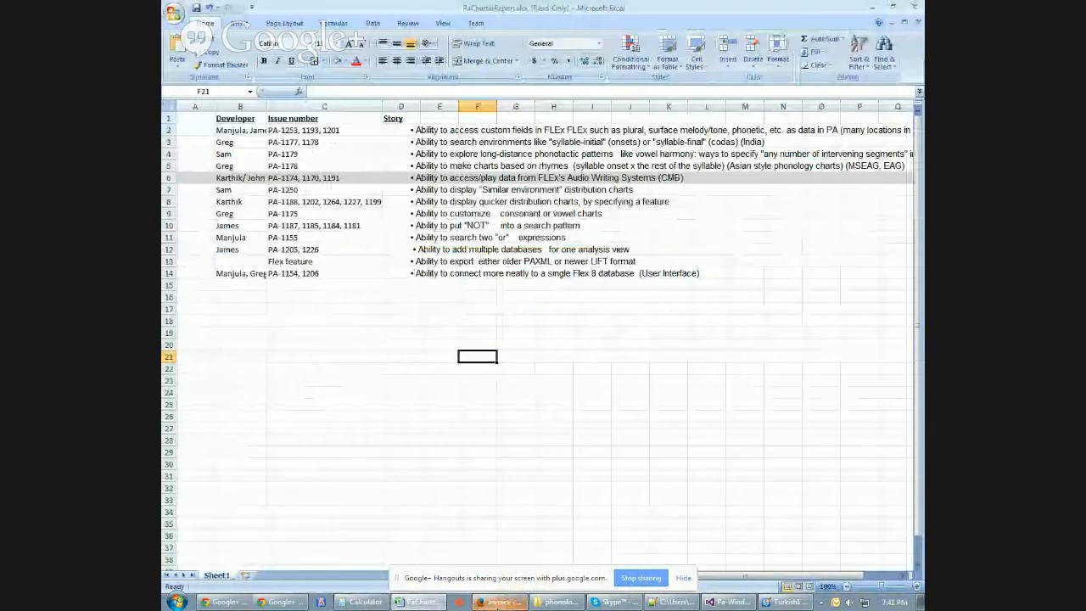
{"action": "left_click", "coordinate": [495, 604]}
{"action": "left_click", "coordinate": [665, 21]}
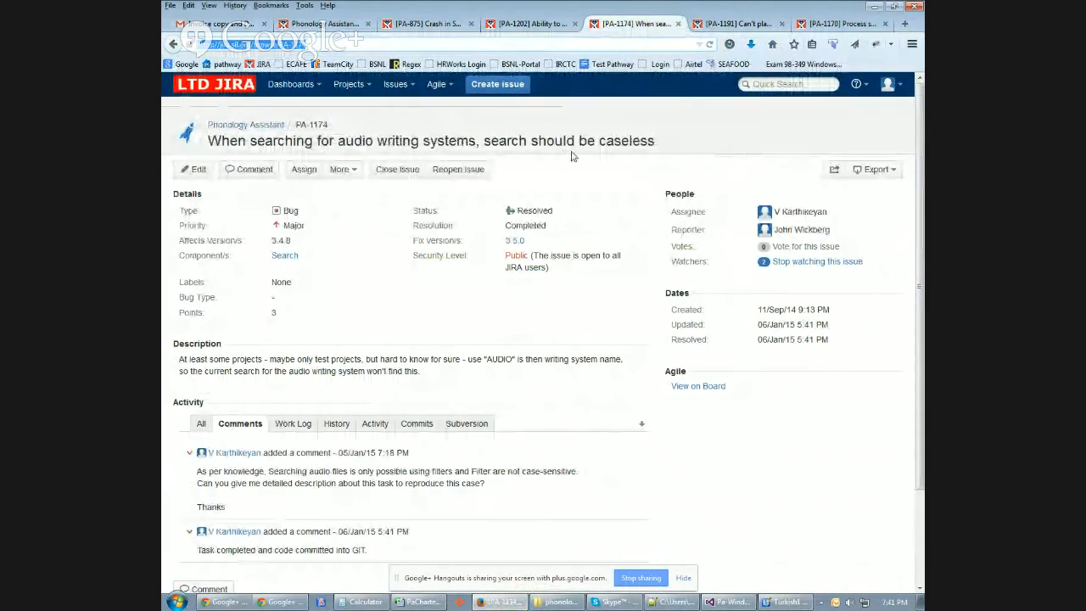
Switch to the Turkish1 project in Phonology Assistant and open the New filter's definition in the filter settings
{"action": "left_click", "coordinate": [786, 607]}
{"action": "left_click", "coordinate": [879, 22]}
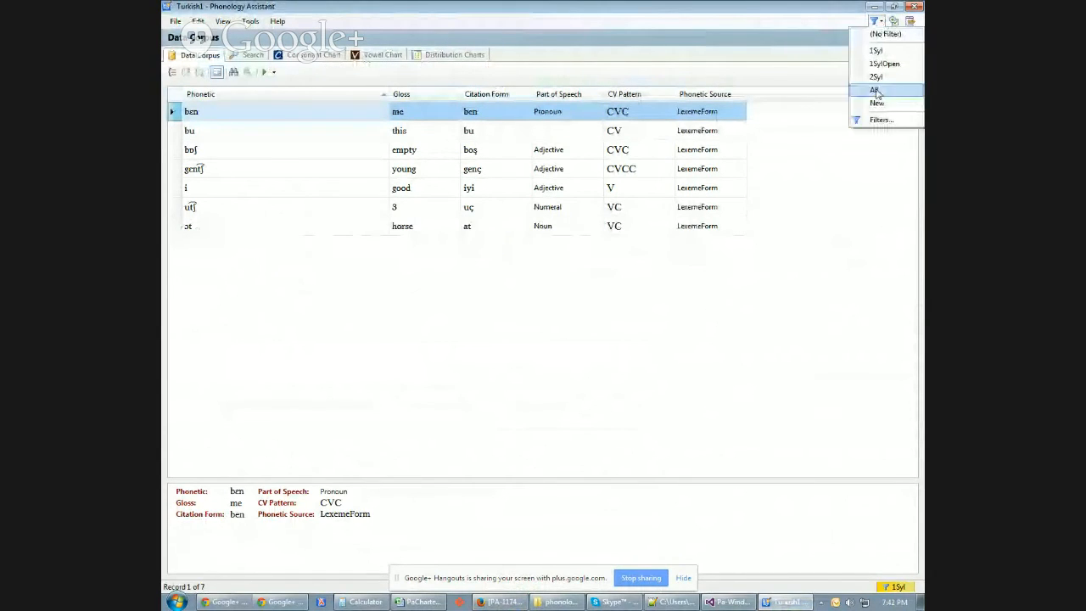
{"action": "left_click", "coordinate": [881, 119]}
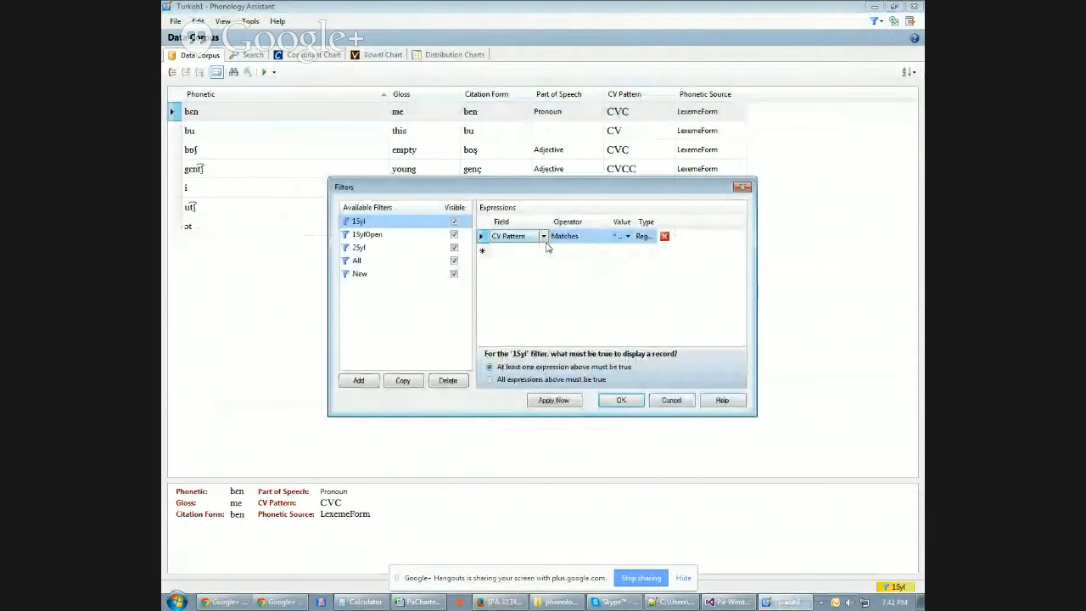
{"action": "left_click", "coordinate": [360, 273]}
{"action": "left_click", "coordinate": [360, 273]}
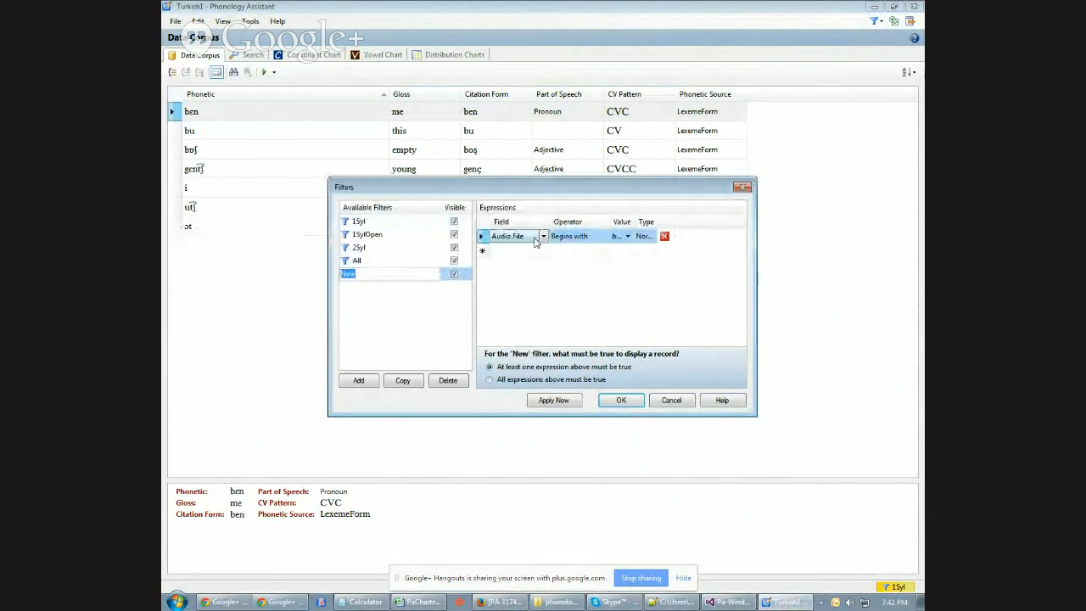
Examine the audio file values offered for the New filter's Begins with expression, and accept the filter settings
{"action": "left_click", "coordinate": [624, 239]}
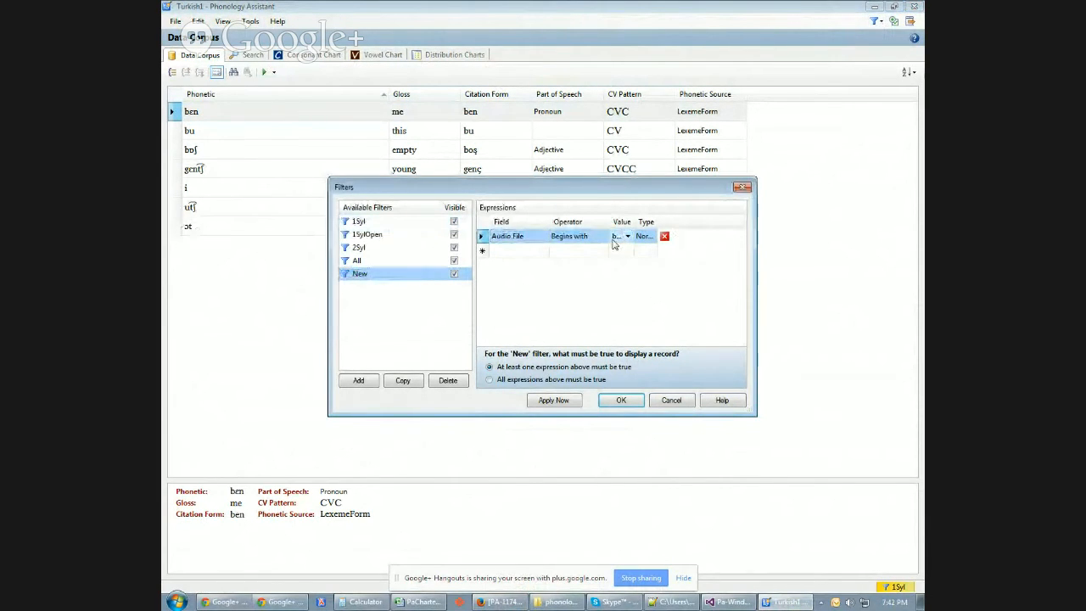
{"action": "left_click", "coordinate": [615, 241]}
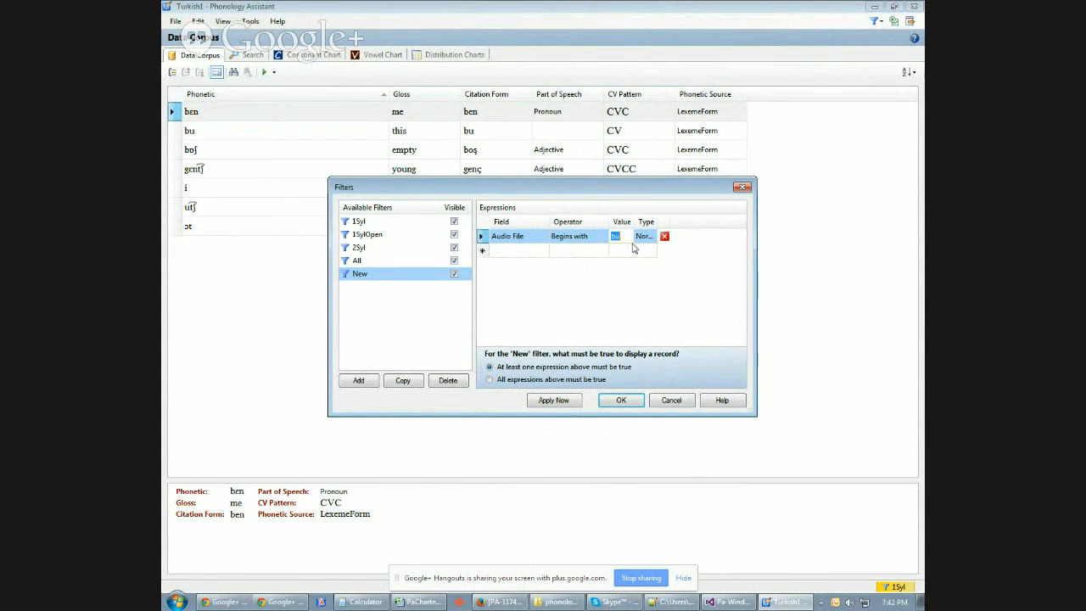
{"action": "left_click", "coordinate": [629, 237]}
{"action": "left_click", "coordinate": [628, 251]}
{"action": "left_click", "coordinate": [628, 250]}
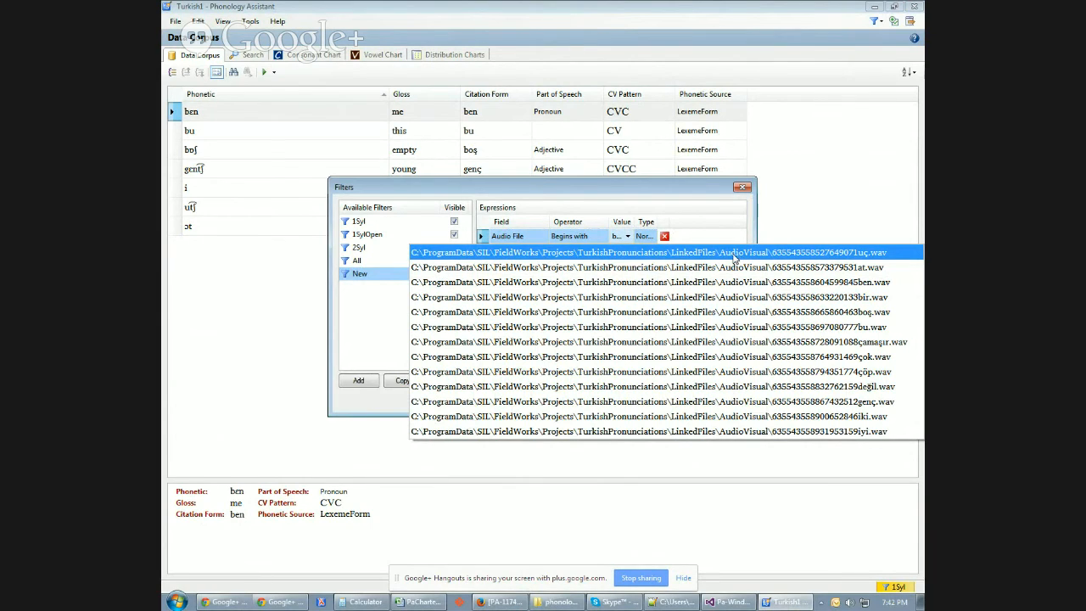
{"action": "left_click", "coordinate": [688, 221]}
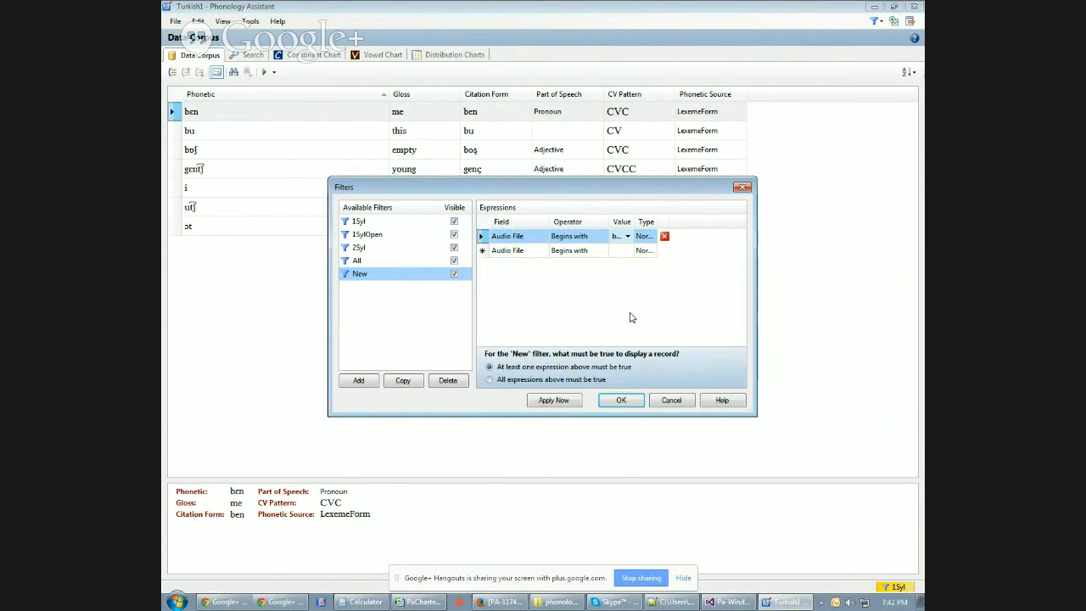
{"action": "left_click", "coordinate": [620, 400]}
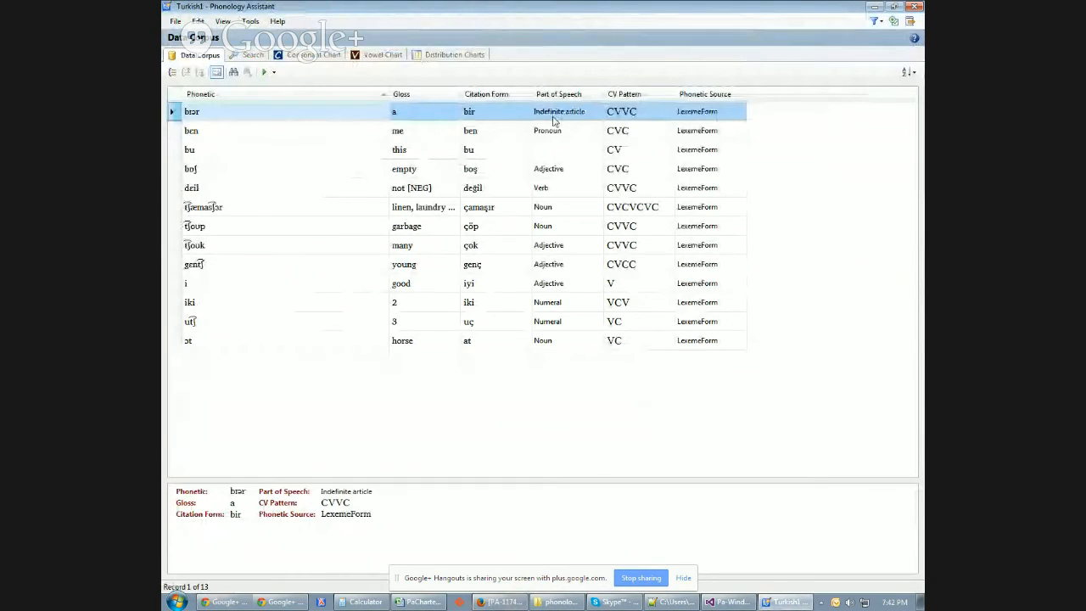
View JIRA issue PA-1191 about audio files with diacritics in the browser, and return to the Turkish1 project in Phonology Assistant
{"action": "left_click", "coordinate": [501, 601]}
{"action": "left_click", "coordinate": [737, 23]}
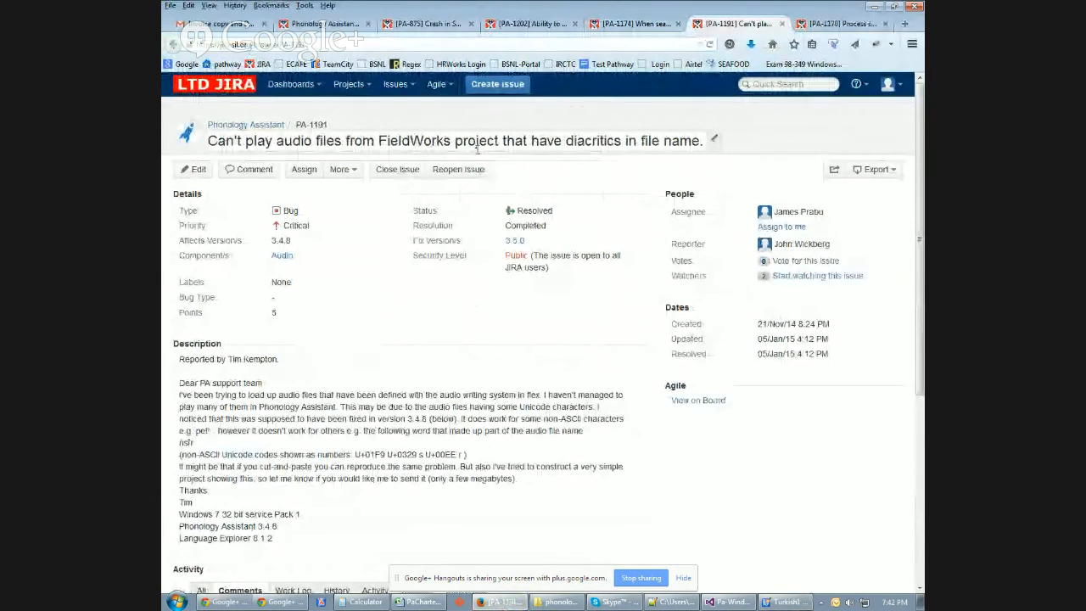
{"action": "left_click", "coordinate": [787, 602]}
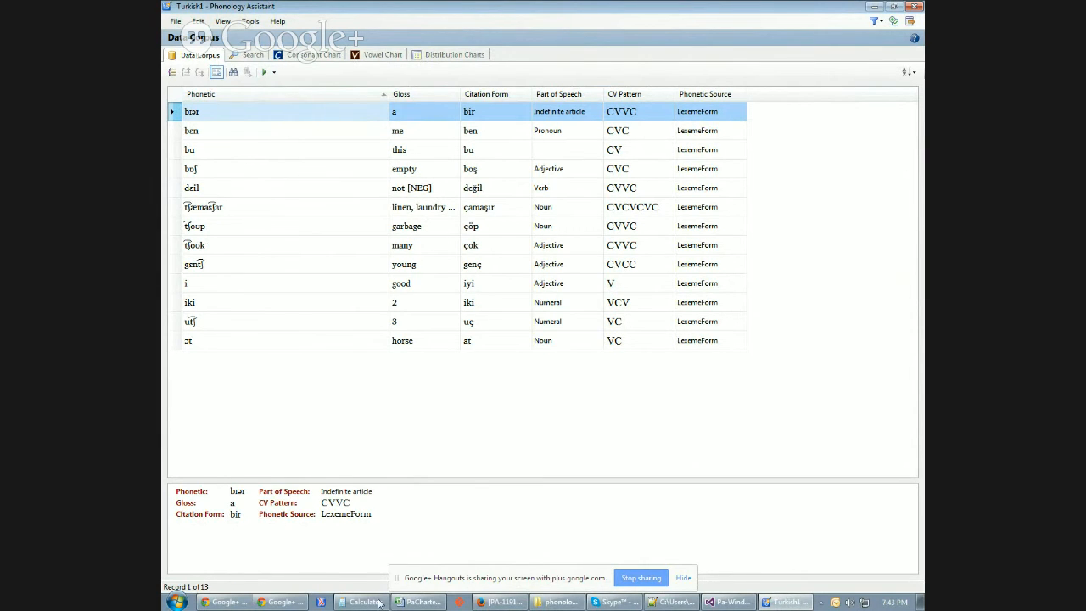
Consult the PaCharterReport workbook in Excel and view JIRA issue PA-1170 about sound files in audio writing systems in the browser
{"action": "left_click", "coordinate": [418, 603]}
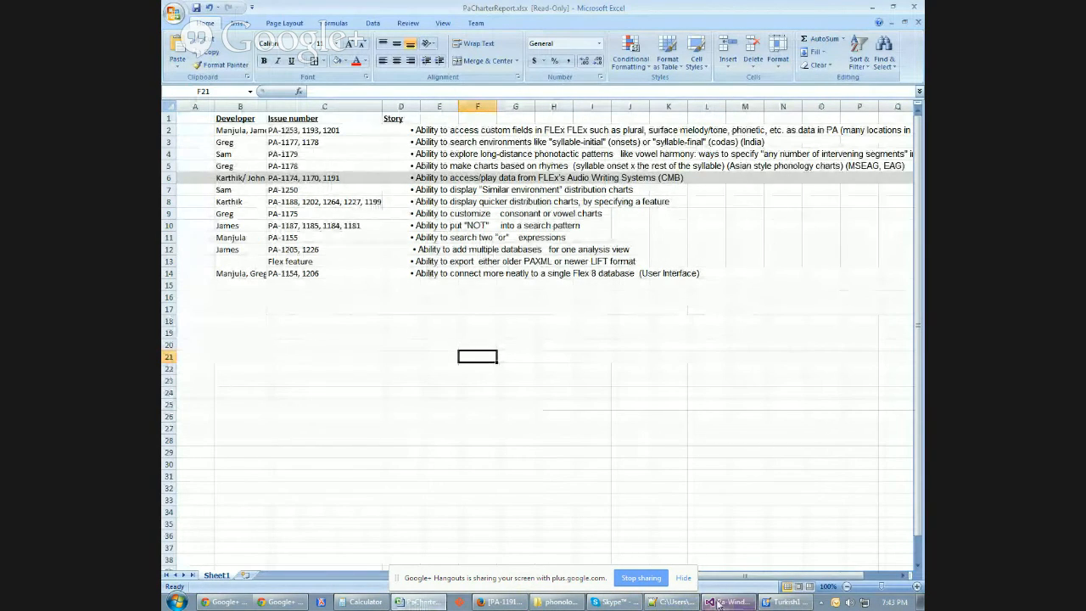
{"action": "left_click", "coordinate": [499, 603]}
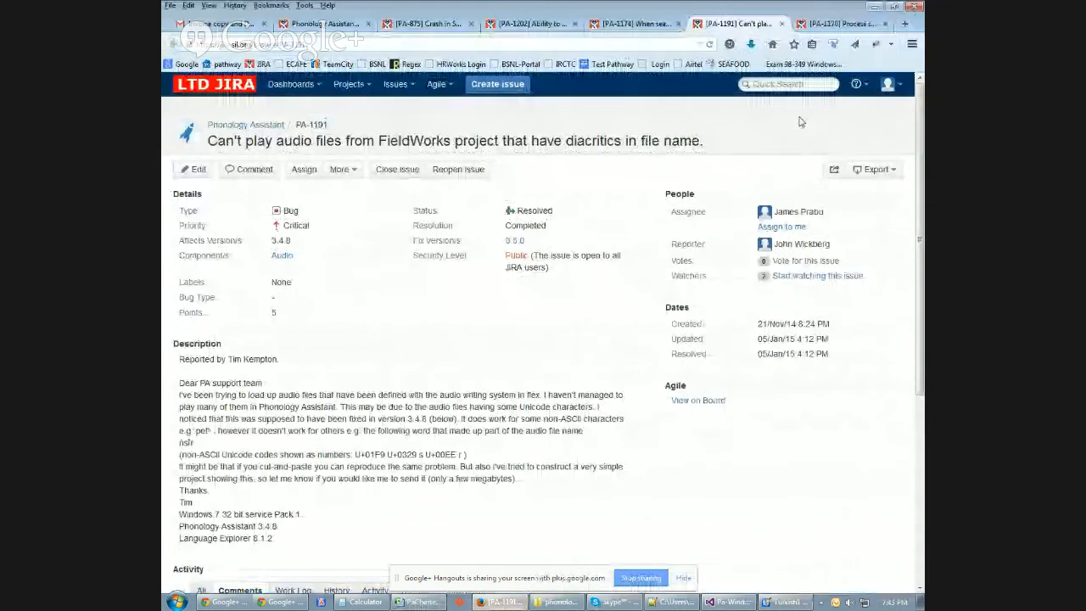
{"action": "left_click", "coordinate": [842, 24]}
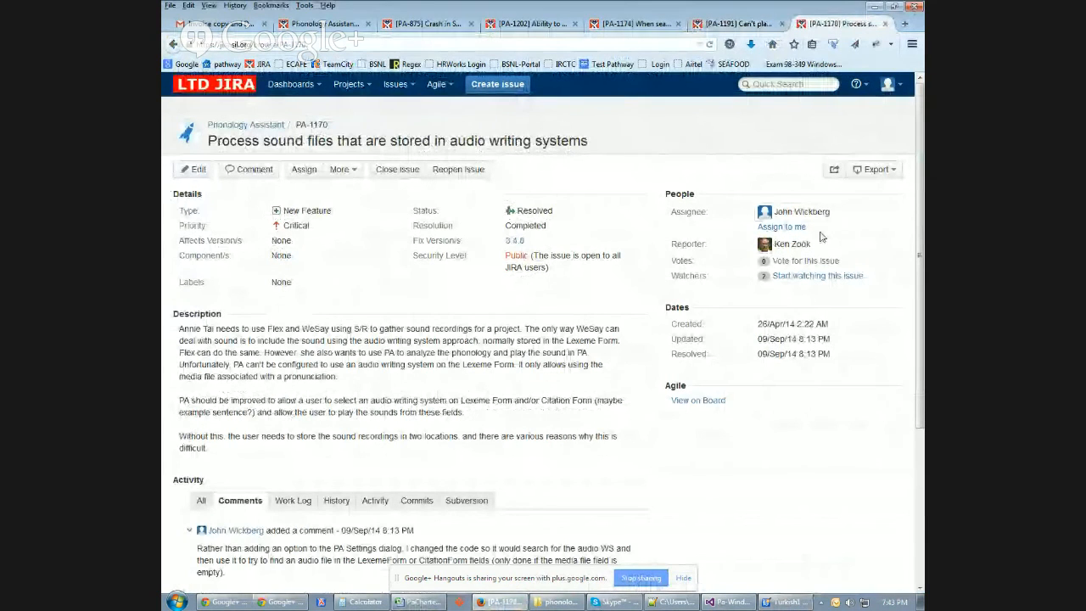
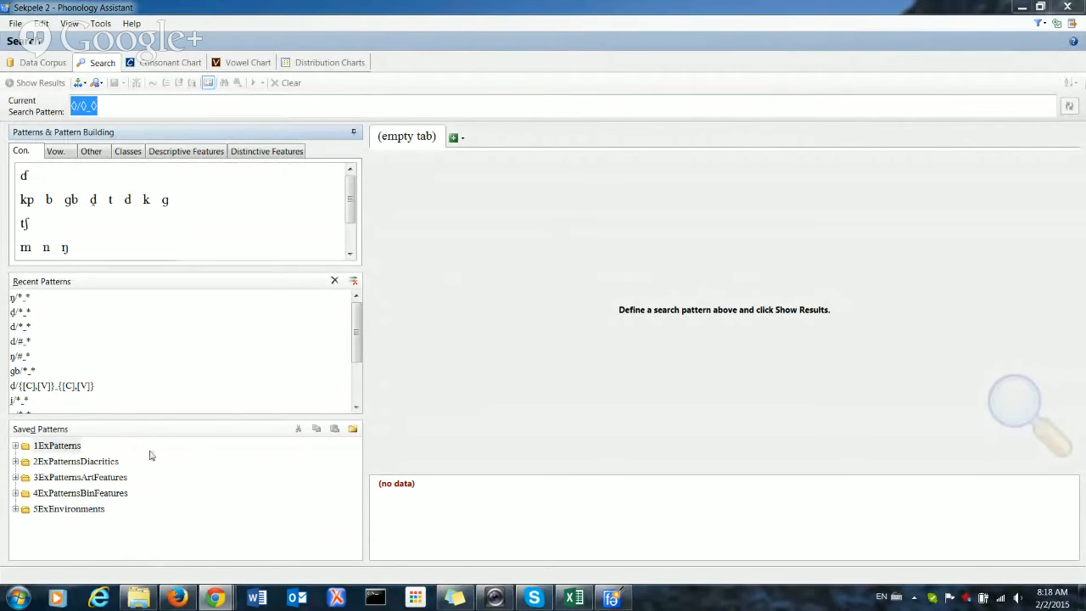
Open the saved Rhyme distribution chart in the Sekpele 2 project
{"action": "left_click", "coordinate": [316, 68]}
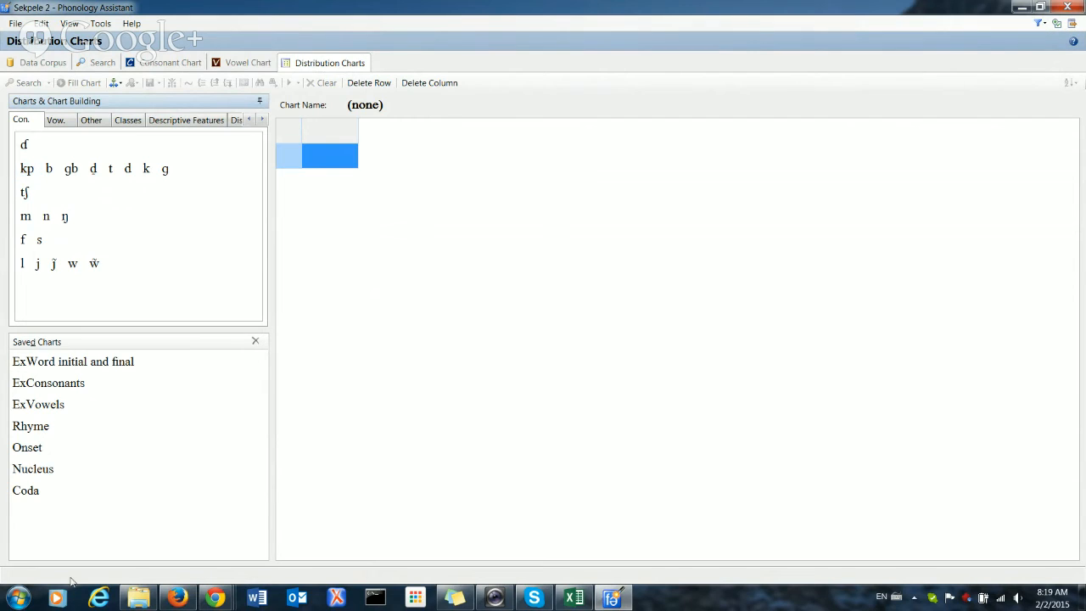
{"action": "left_click", "coordinate": [34, 431]}
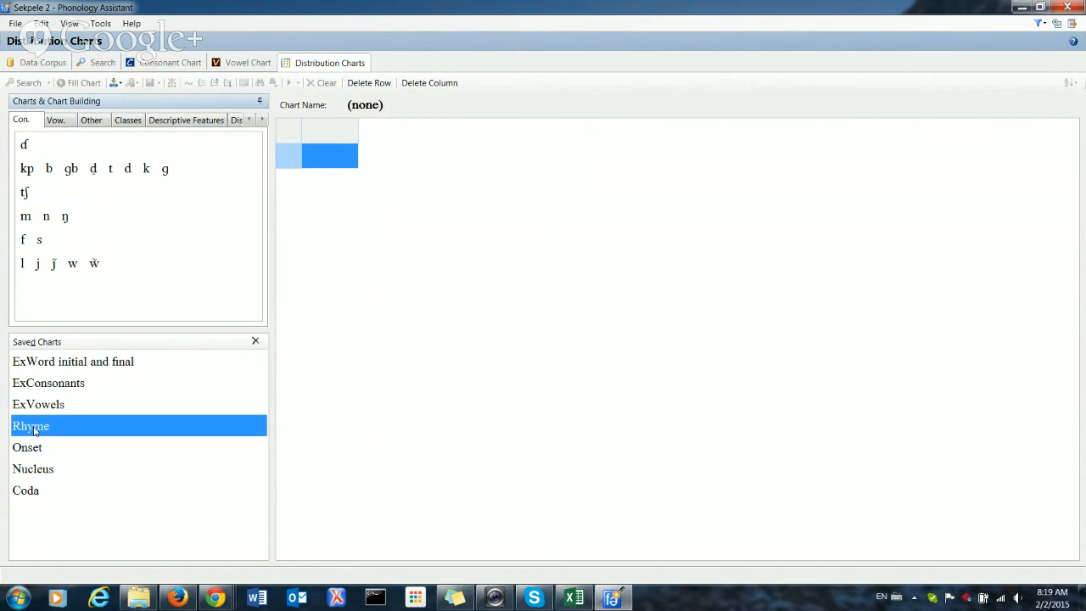
{"action": "double_click", "coordinate": [34, 430]}
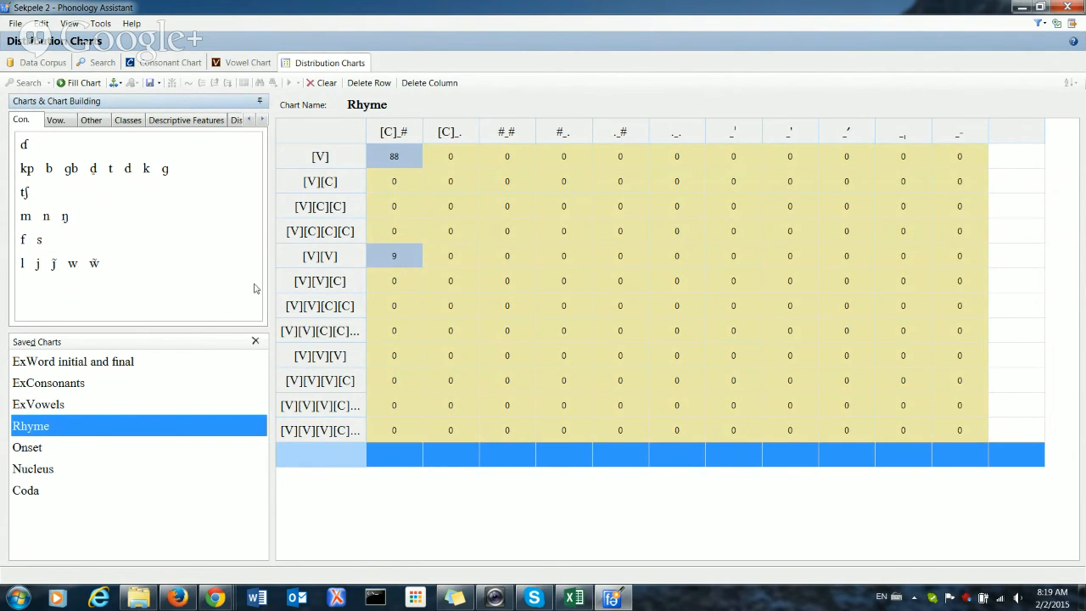
List the matches for the Rhyme chart's [V][V] row in the [C]_# environment, both beneath the chart and in the search view
{"action": "right_click", "coordinate": [394, 262]}
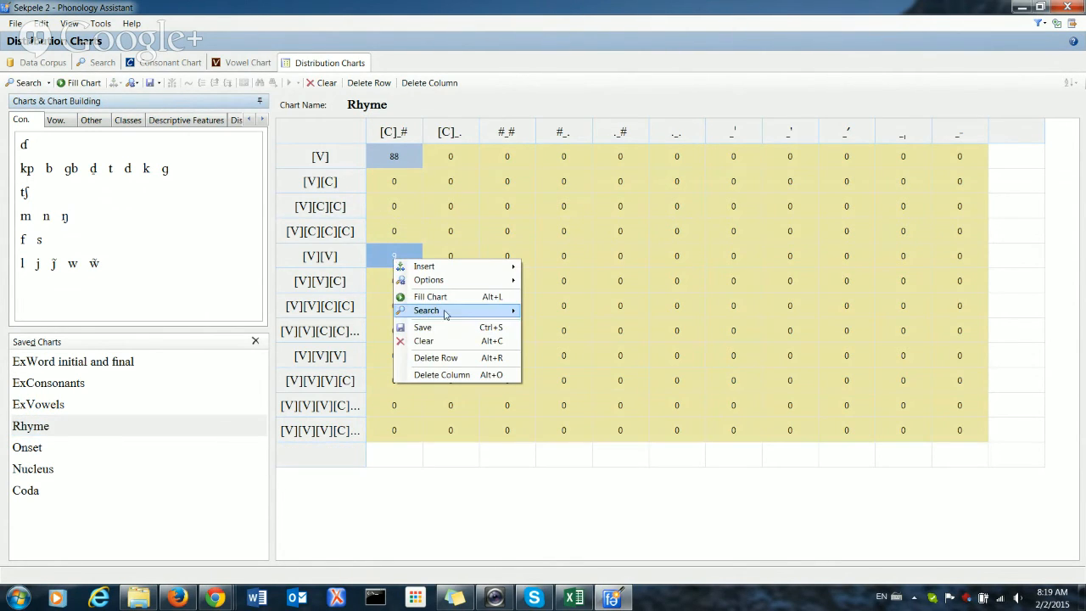
{"action": "mouse_move", "coordinate": [462, 312]}
{"action": "left_click", "coordinate": [531, 312]}
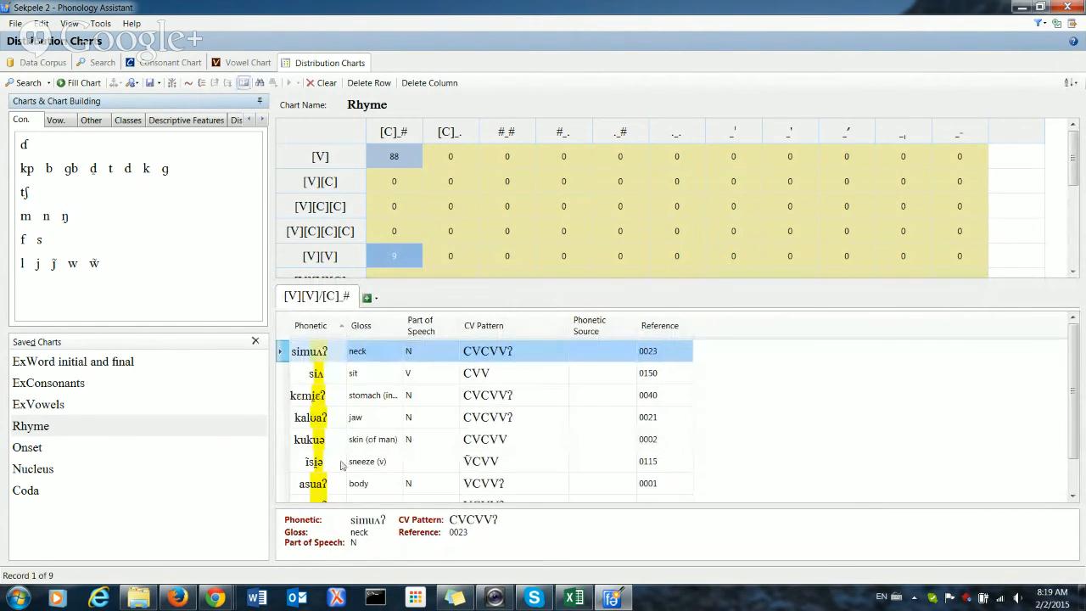
{"action": "left_click", "coordinate": [399, 260]}
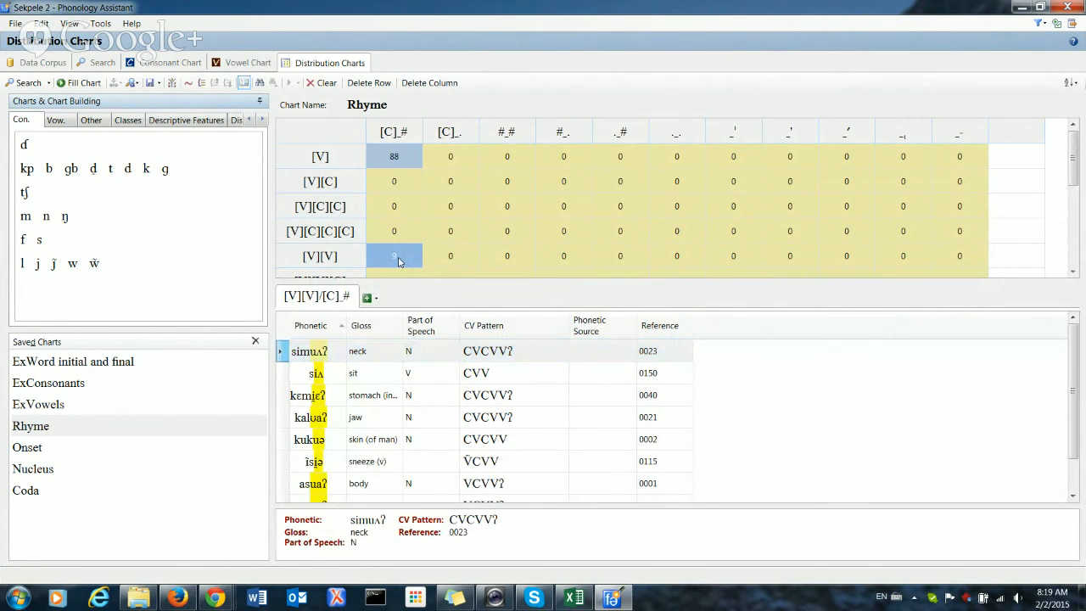
{"action": "double_click", "coordinate": [399, 262]}
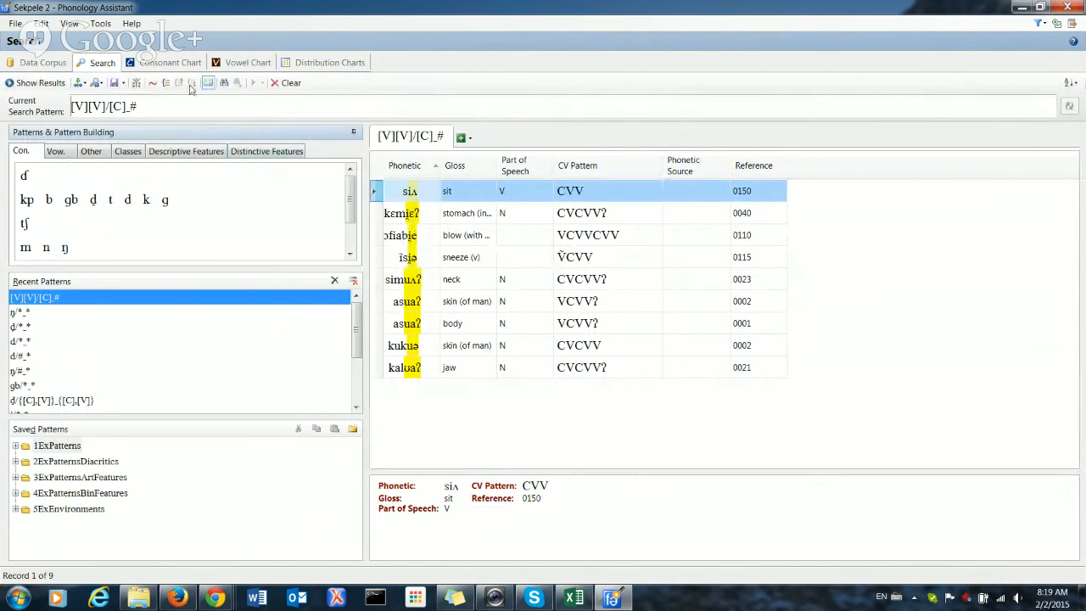
Look over the available export formats for the search results, and close the list without exporting
{"action": "left_click", "coordinate": [15, 24]}
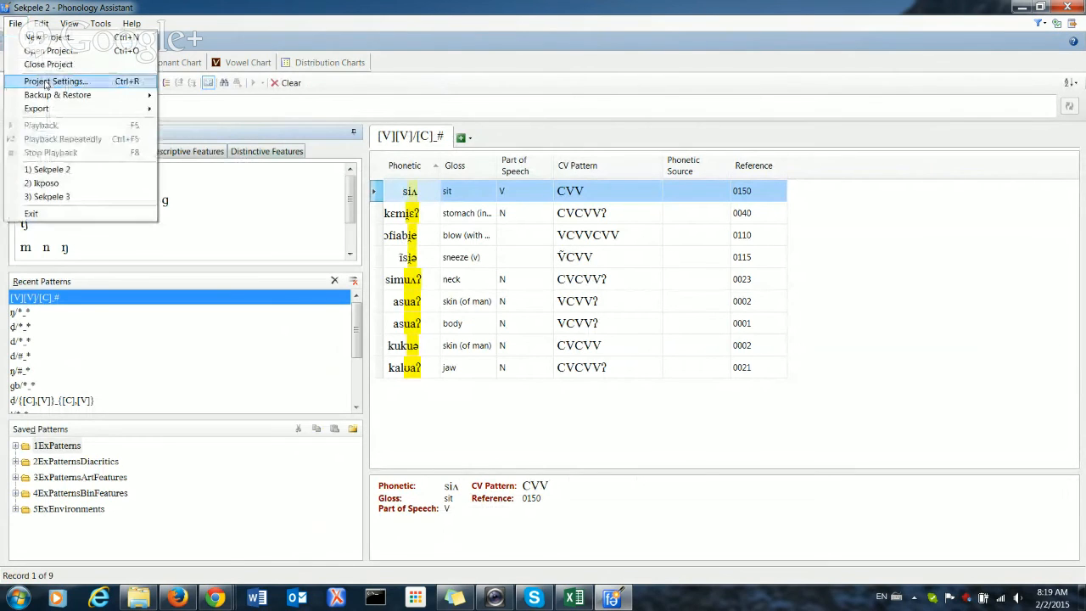
{"action": "mouse_move", "coordinate": [105, 108]}
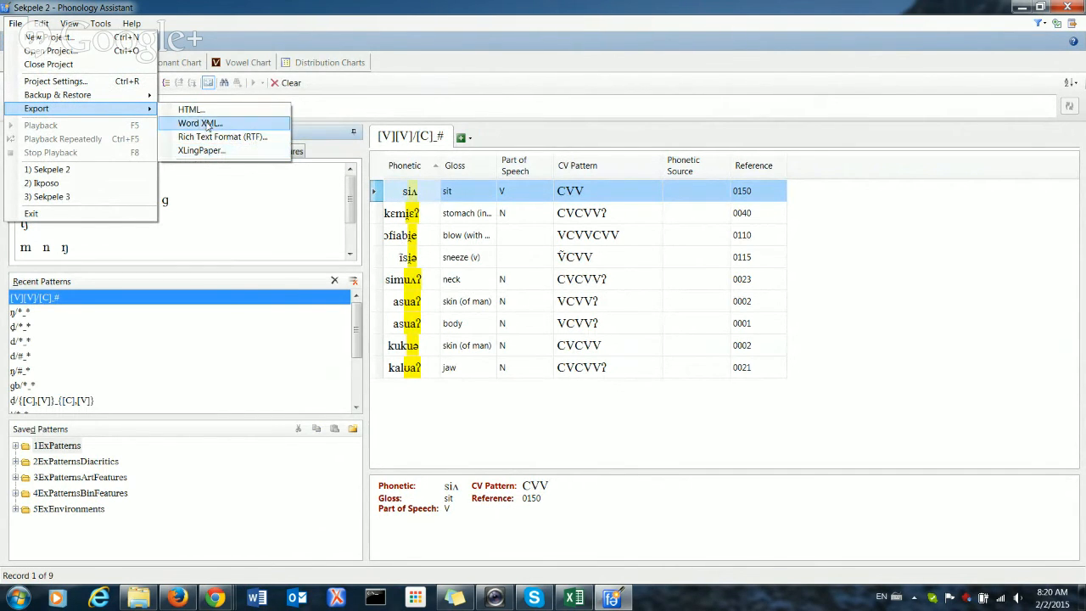
{"action": "left_click", "coordinate": [330, 8]}
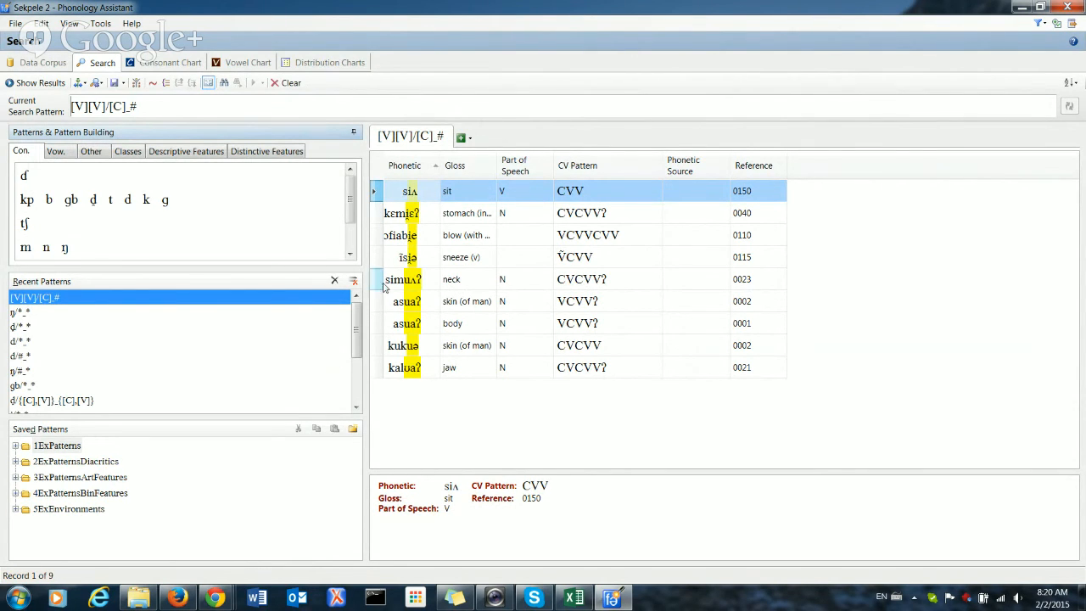
Return to the distribution charts and view the saved Onset, Nucleus and Coda charts one after another
{"action": "left_click", "coordinate": [322, 65]}
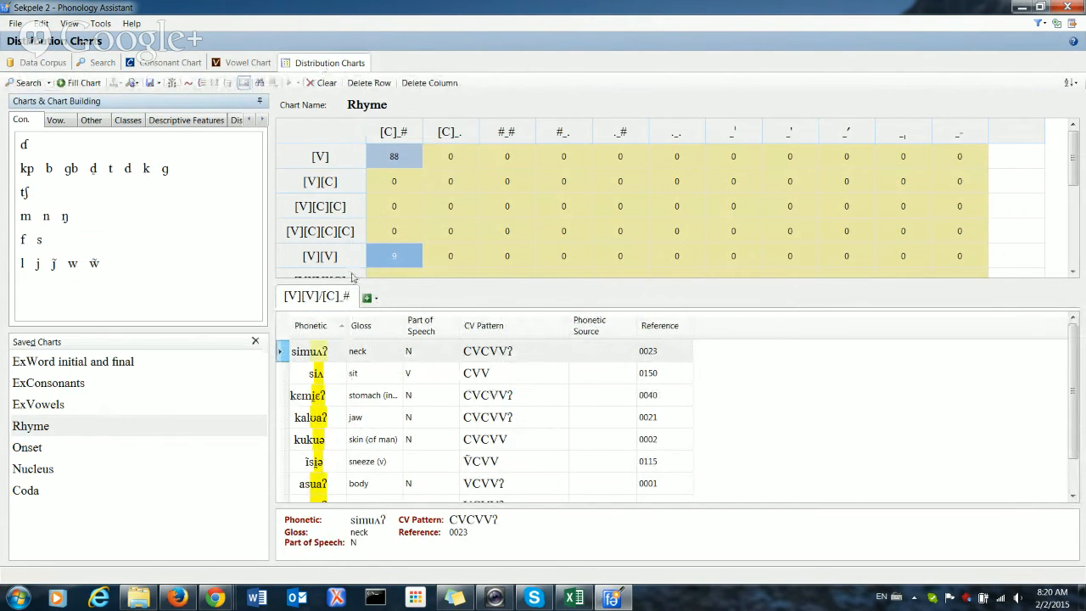
{"action": "left_click", "coordinate": [26, 447]}
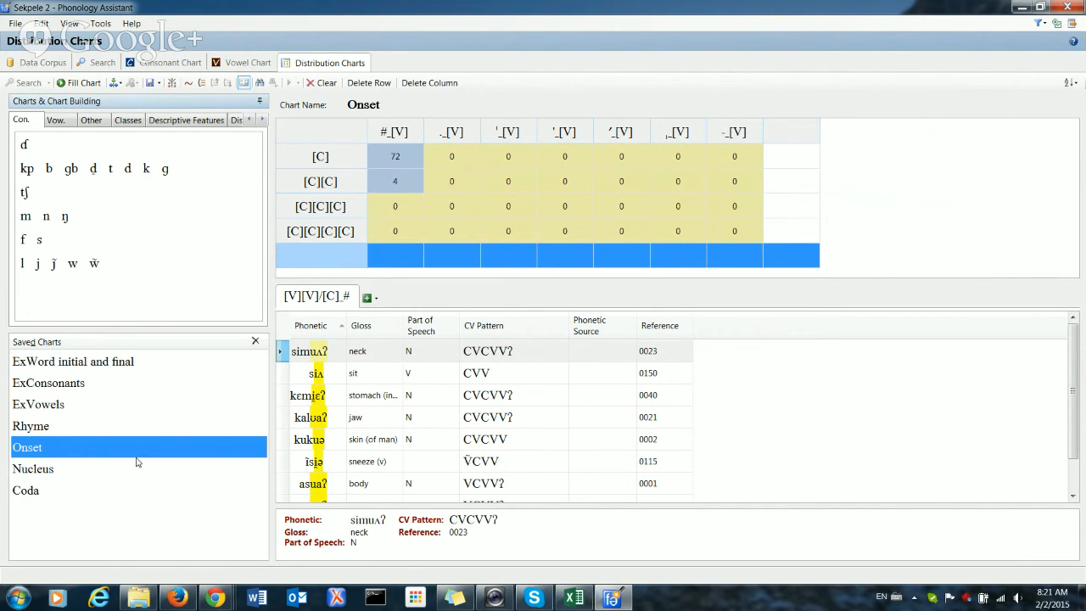
{"action": "left_click", "coordinate": [48, 478]}
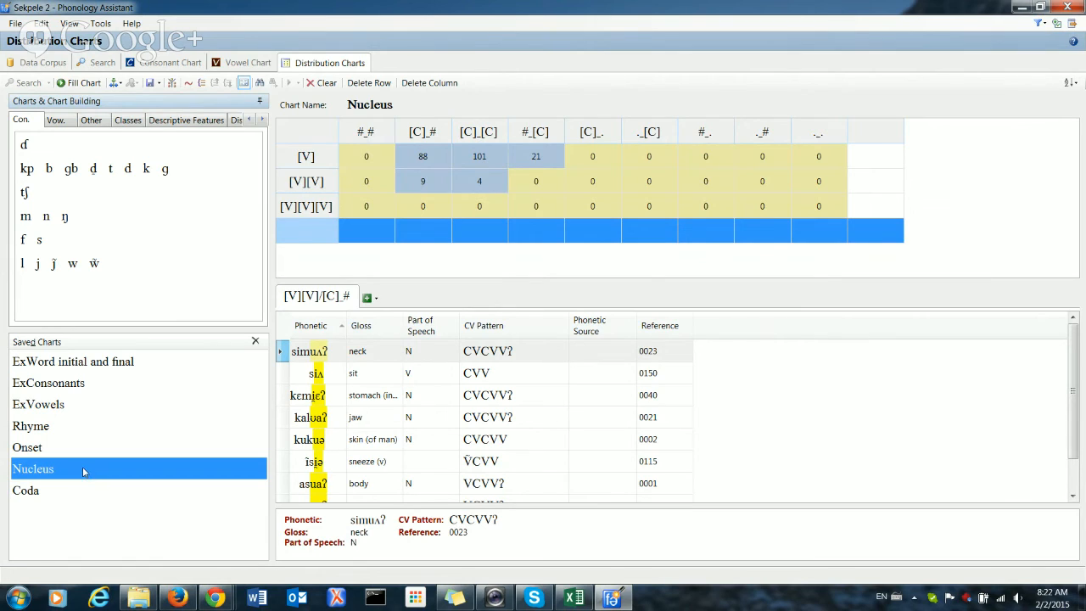
{"action": "left_click", "coordinate": [17, 497]}
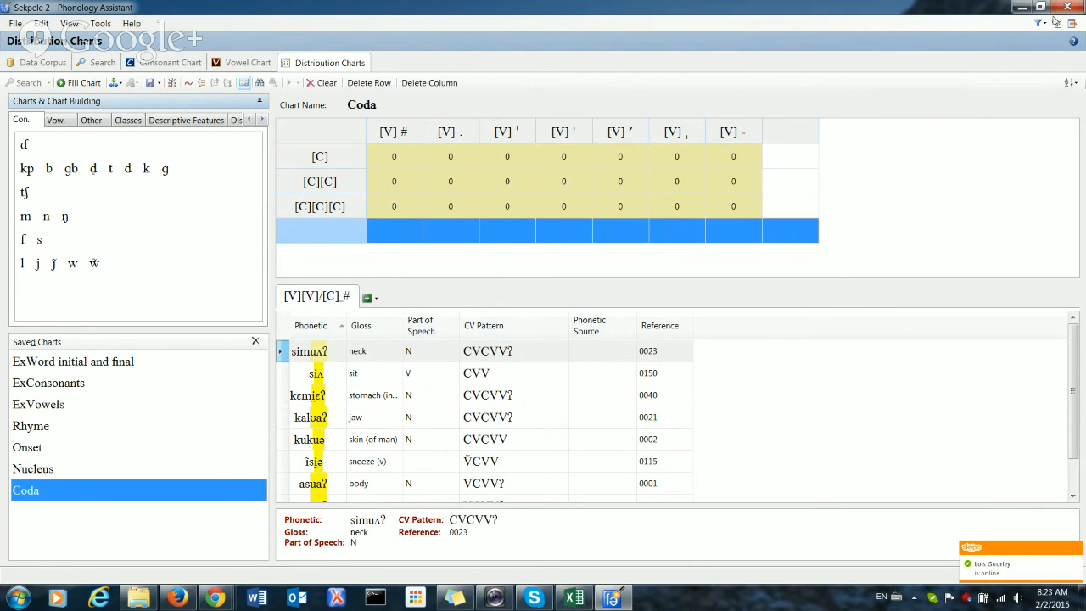
Show the Sekpele 2 data corpus and apply the 1Syl filter to it
{"action": "left_click", "coordinate": [1045, 23]}
{"action": "left_click", "coordinate": [1047, 27]}
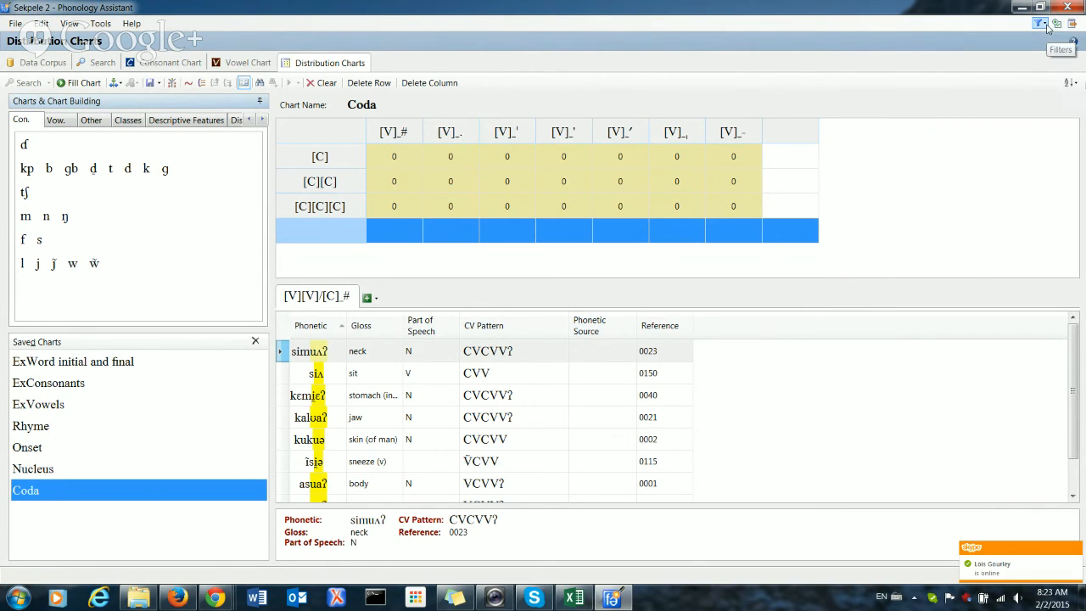
{"action": "left_click", "coordinate": [42, 63]}
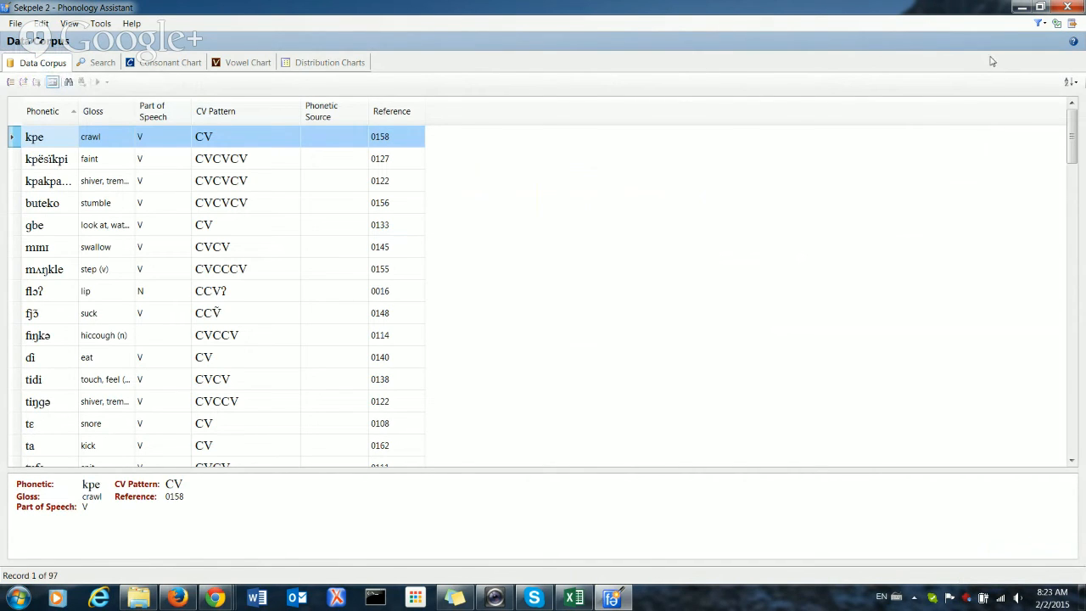
{"action": "left_click", "coordinate": [1045, 24]}
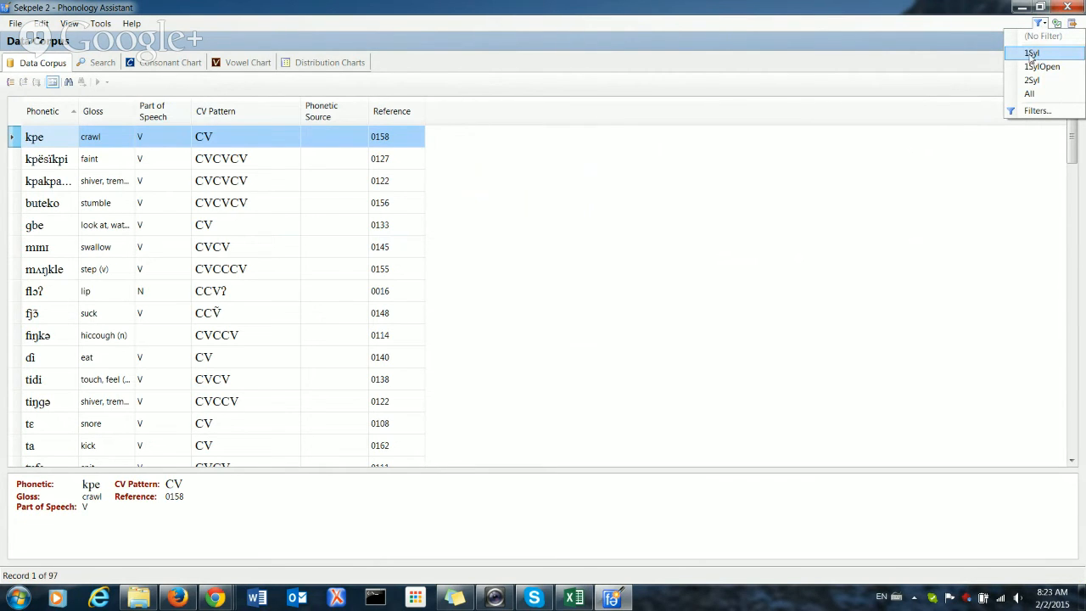
{"action": "left_click", "coordinate": [1032, 53]}
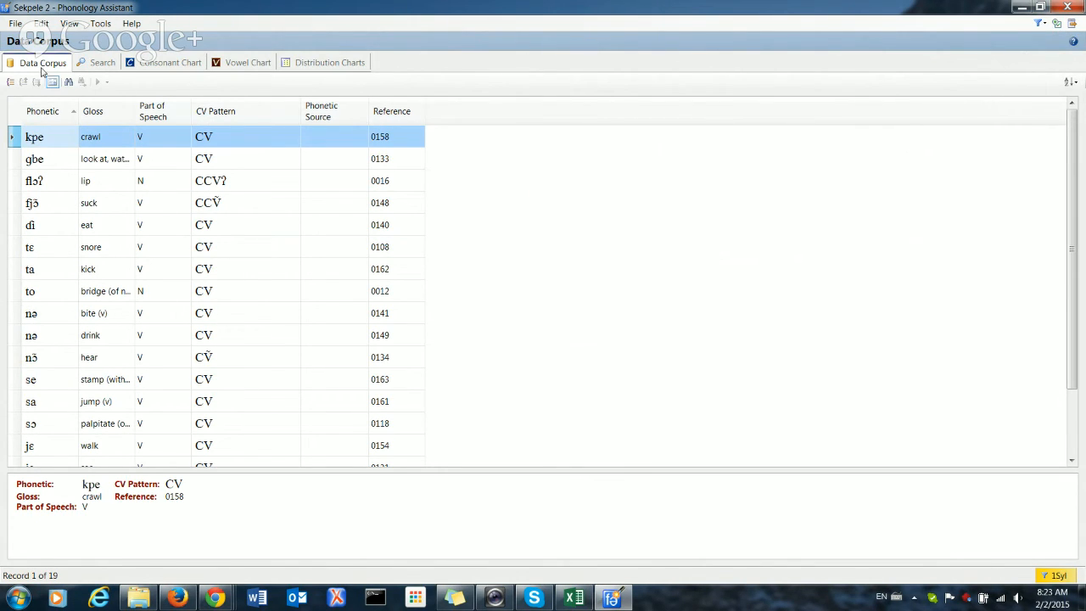
Open the recent Ikposo project and dismiss its undefined phonetic characters report
{"action": "left_click", "coordinate": [15, 23]}
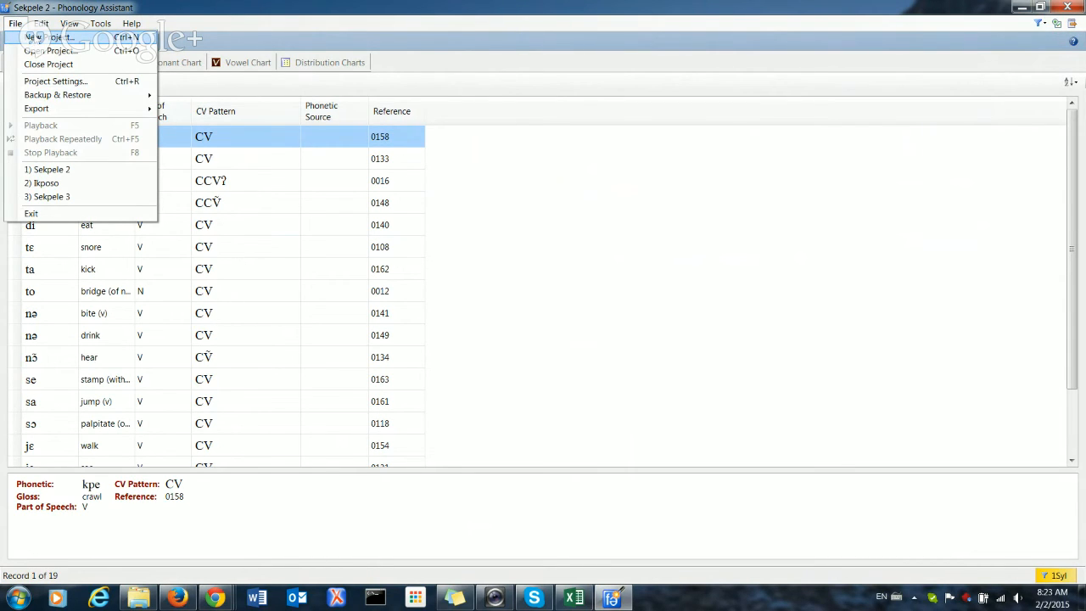
{"action": "left_click", "coordinate": [37, 183]}
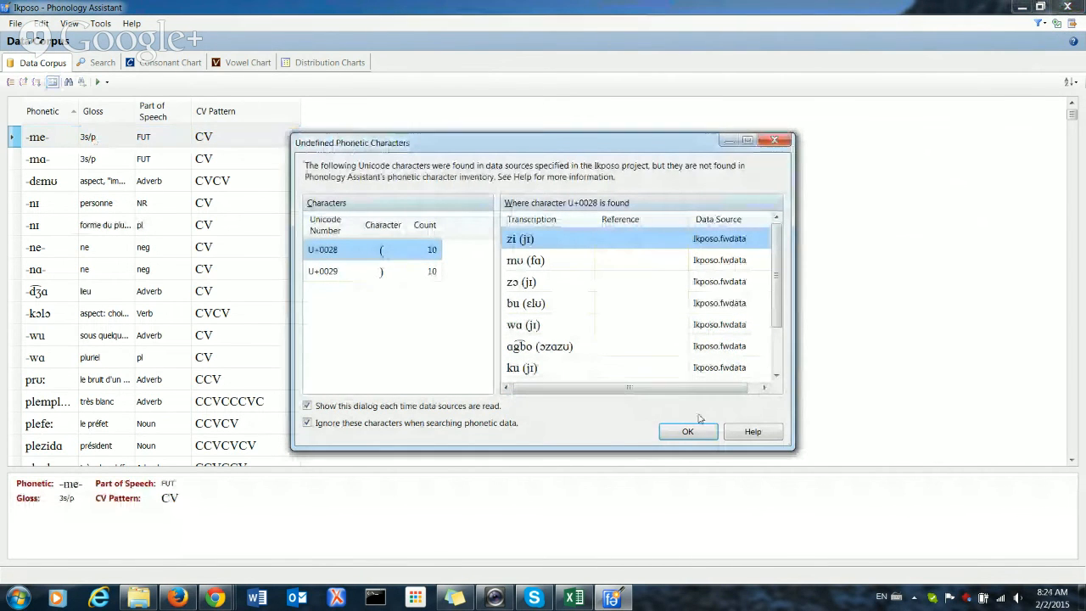
{"action": "left_click", "coordinate": [688, 431]}
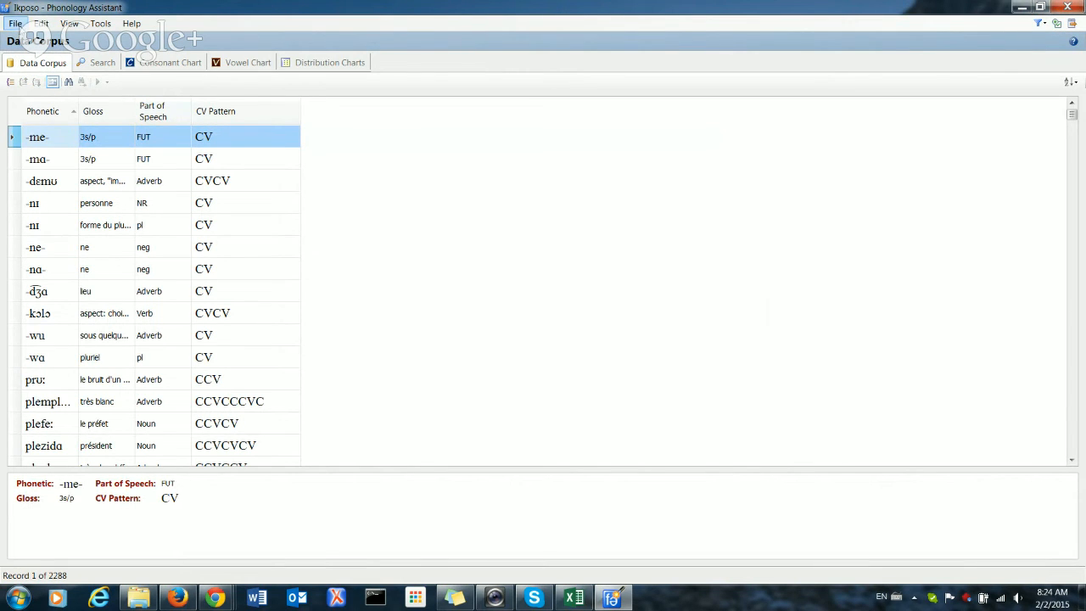
Review the fields listed in the Ikposo data source's properties in the project settings, and leave both dialogs without changes
{"action": "left_click", "coordinate": [19, 26]}
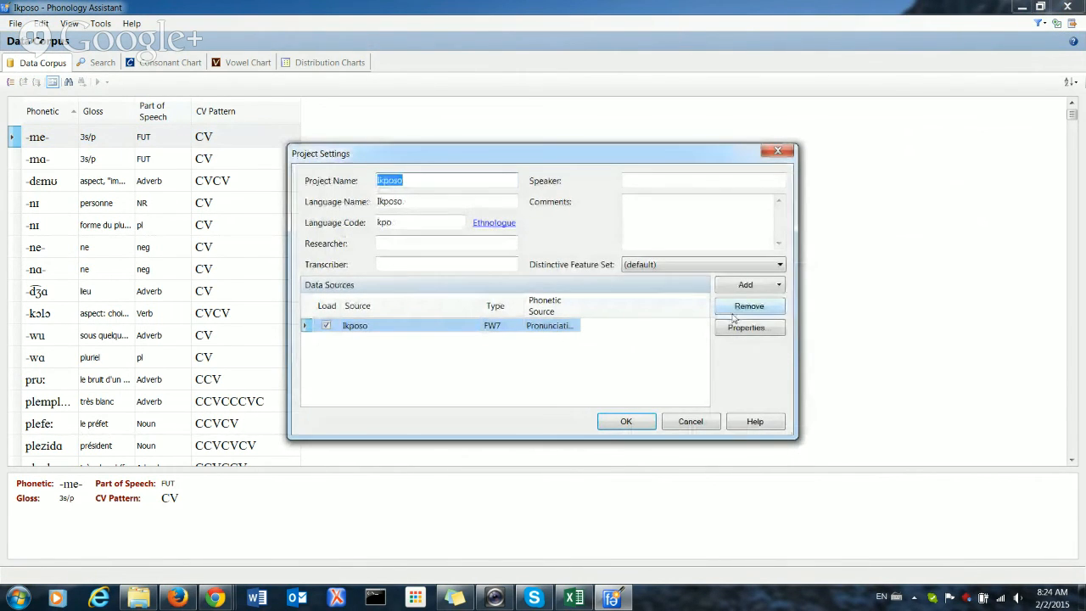
{"action": "left_click", "coordinate": [759, 328]}
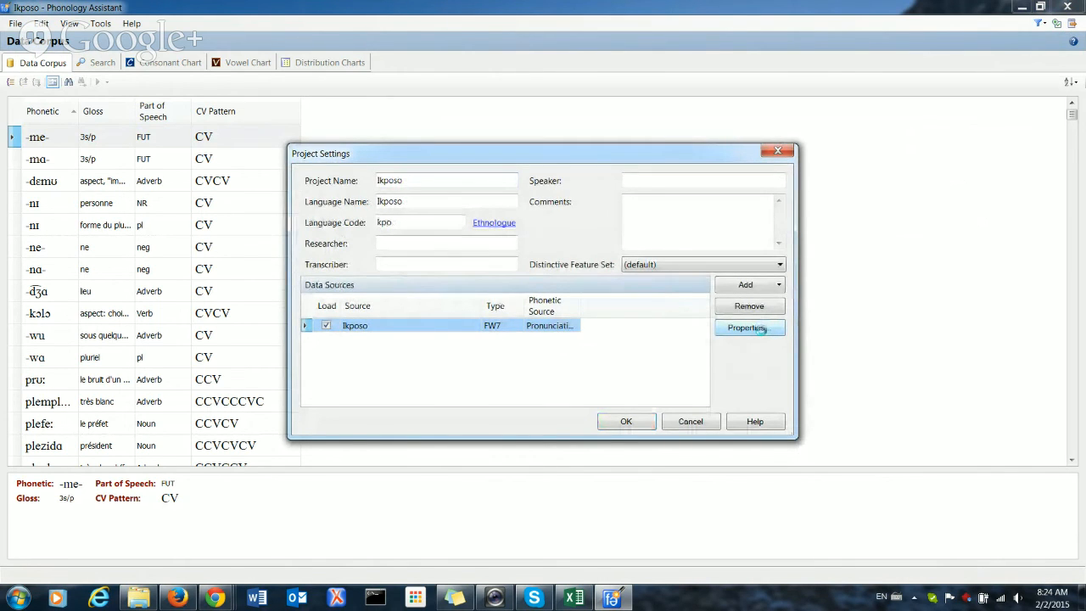
{"action": "left_click", "coordinate": [759, 329]}
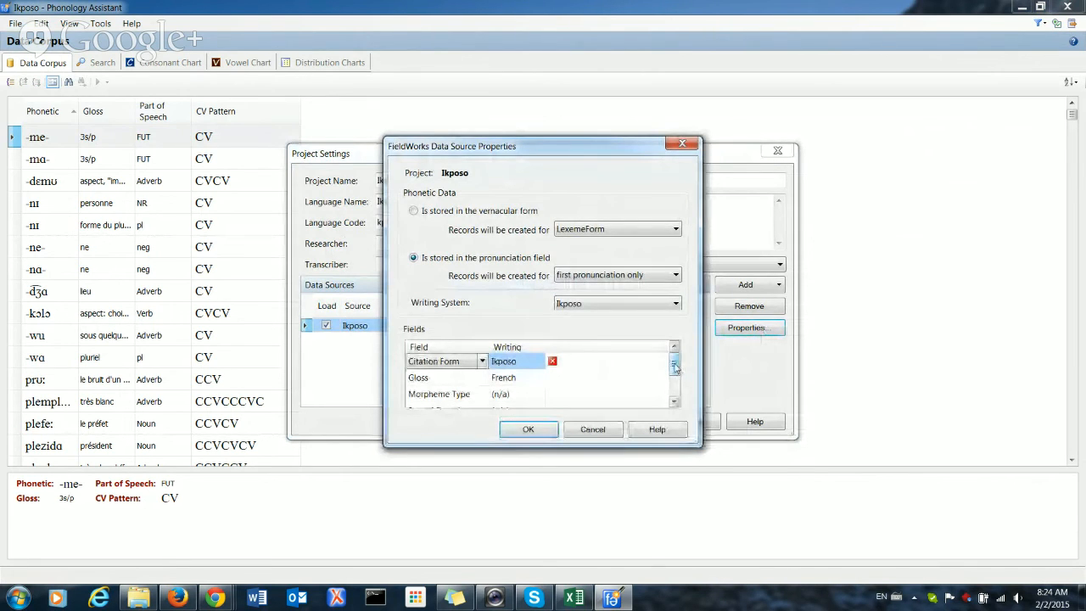
{"action": "left_click", "coordinate": [675, 406]}
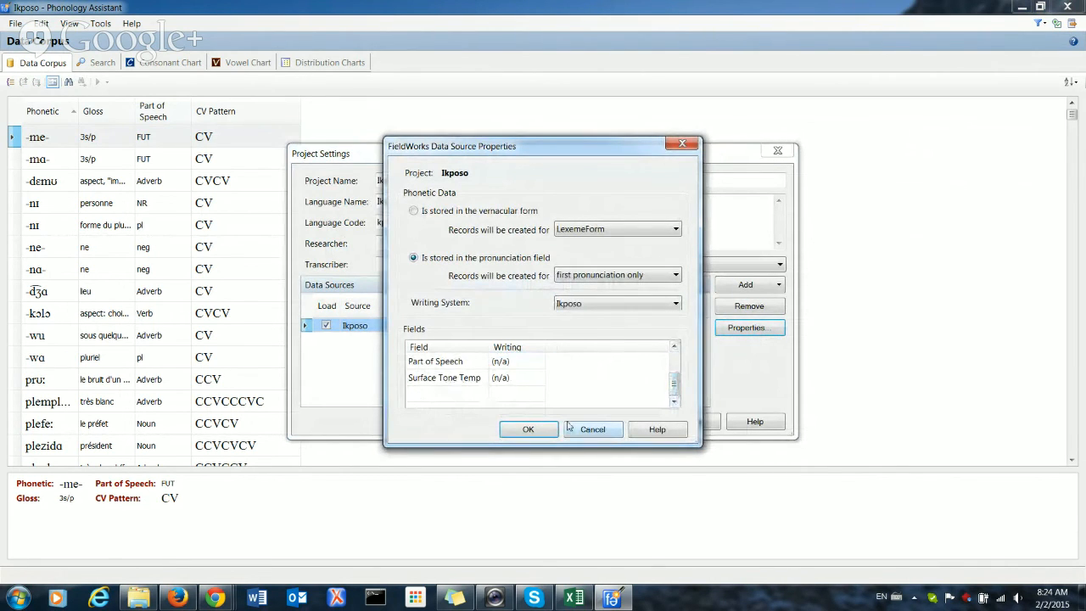
{"action": "left_click", "coordinate": [607, 433]}
{"action": "left_click", "coordinate": [692, 421]}
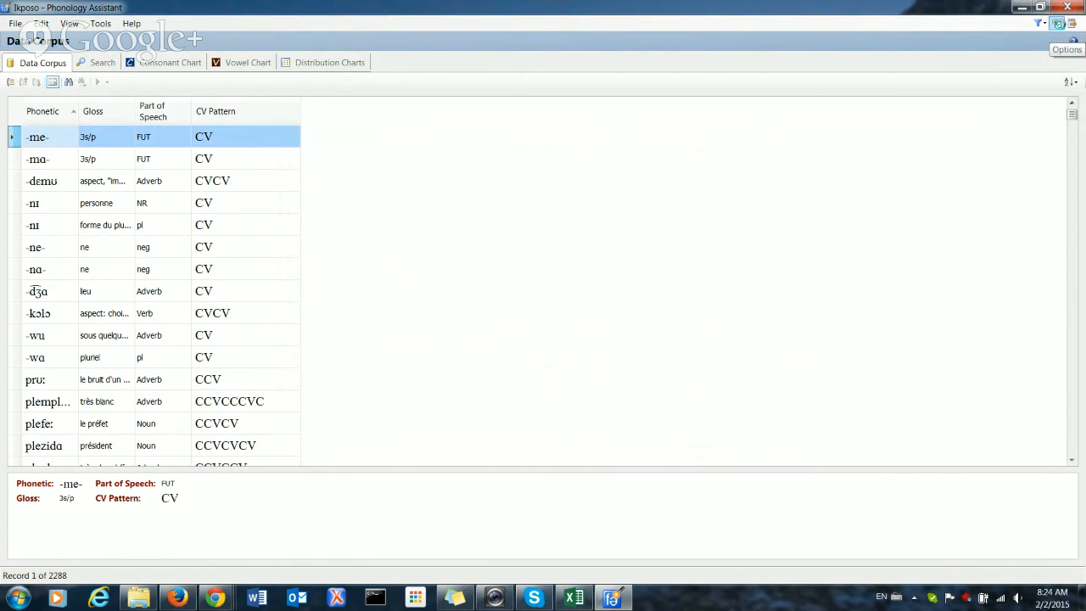
Add the Surface Tone Temp column to the columns displayed in the word lists
{"action": "left_click", "coordinate": [1058, 23]}
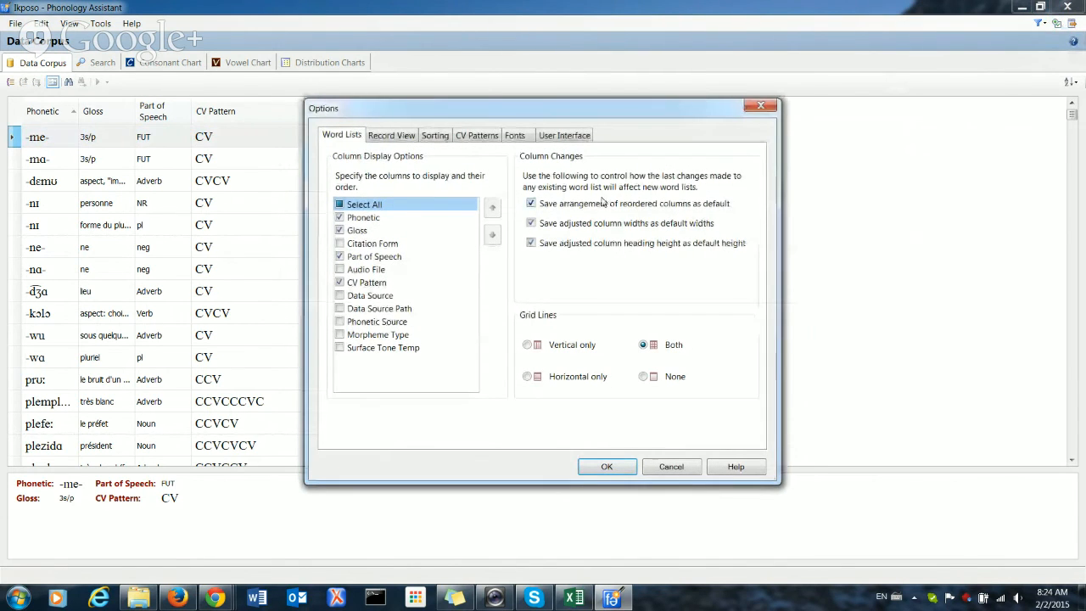
{"action": "left_click", "coordinate": [341, 348]}
{"action": "left_click", "coordinate": [619, 466]}
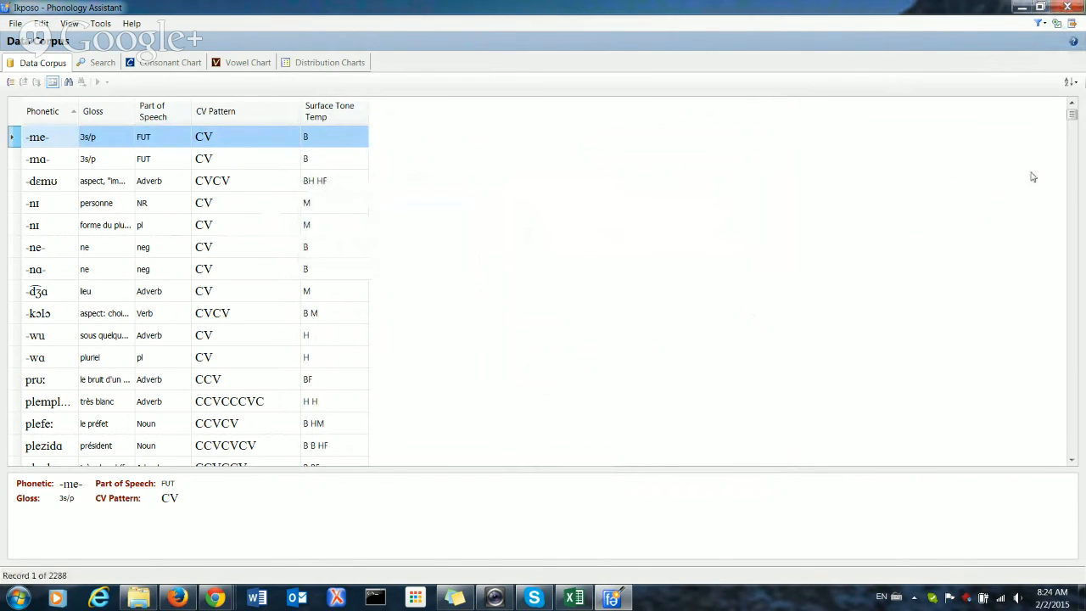
Apply the 1Syl filter to the Ikposo data corpus and sort the word list by Surface Tone Temp
{"action": "left_click", "coordinate": [1042, 24]}
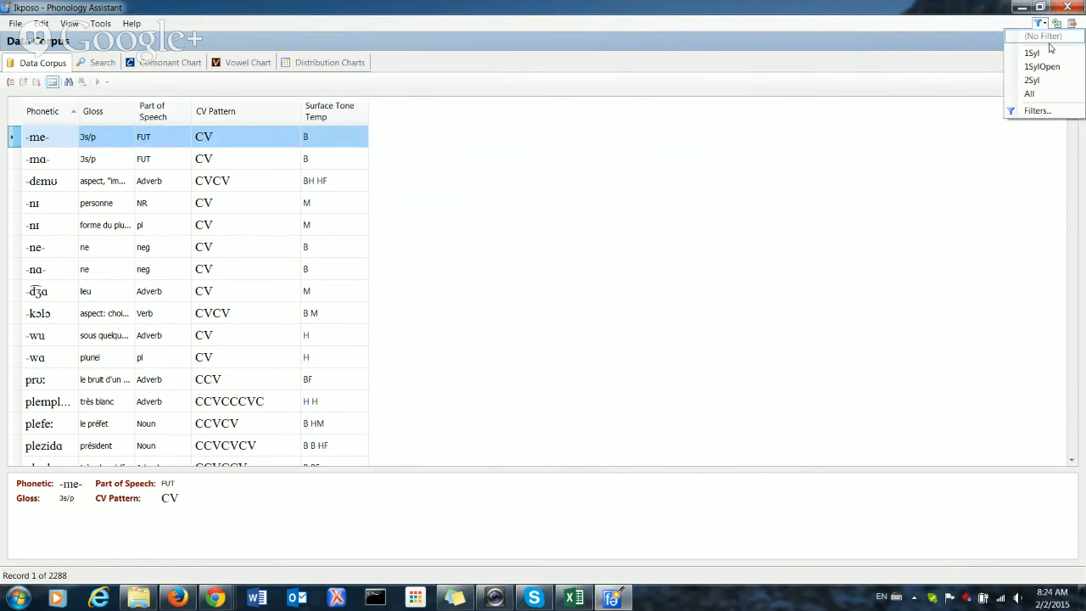
{"action": "left_click", "coordinate": [1042, 53]}
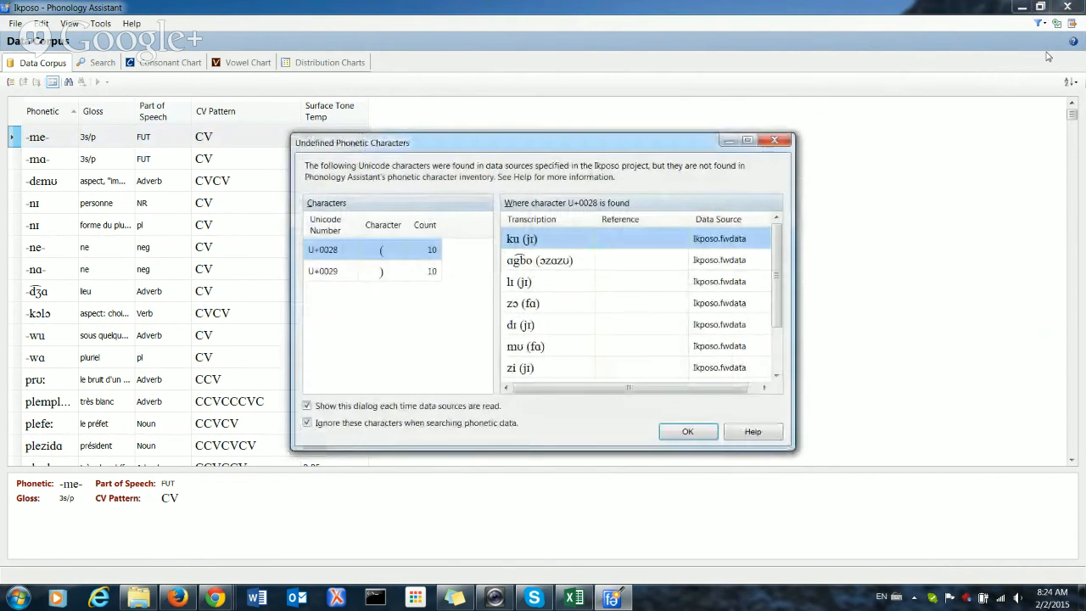
{"action": "left_click", "coordinate": [687, 431]}
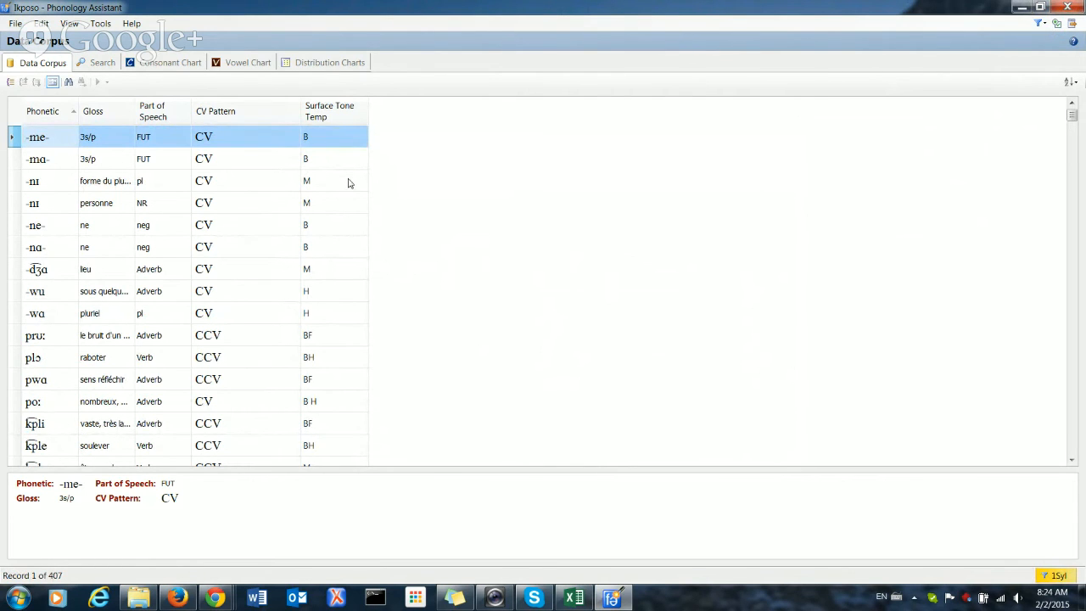
{"action": "scroll", "coordinate": [348, 183], "scroll_direction": "down", "scroll_amount": 12}
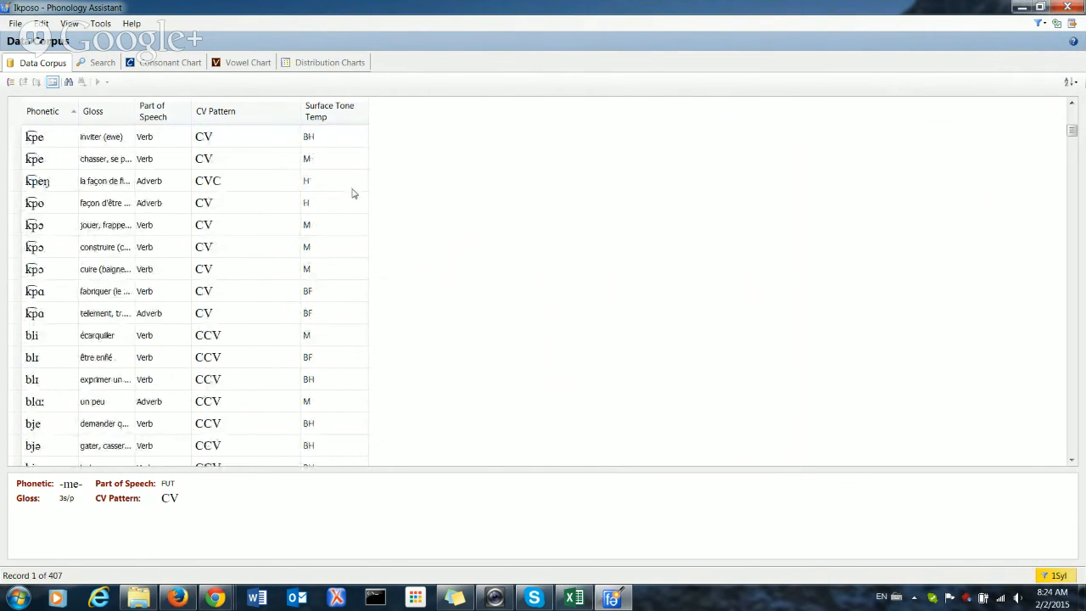
{"action": "scroll", "coordinate": [354, 194], "scroll_direction": "up", "scroll_amount": 12}
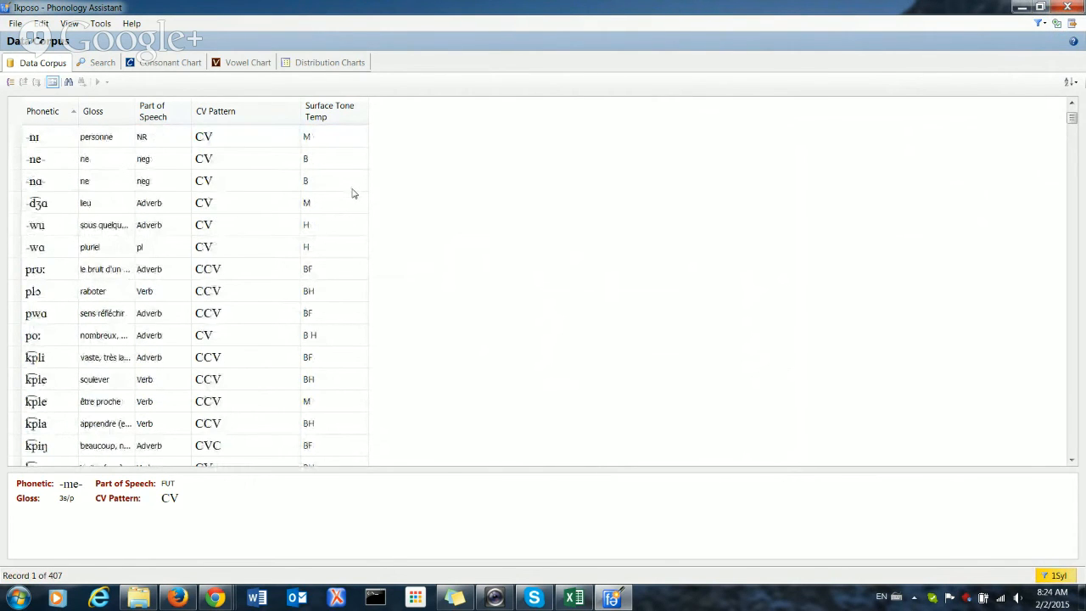
{"action": "left_click", "coordinate": [336, 111]}
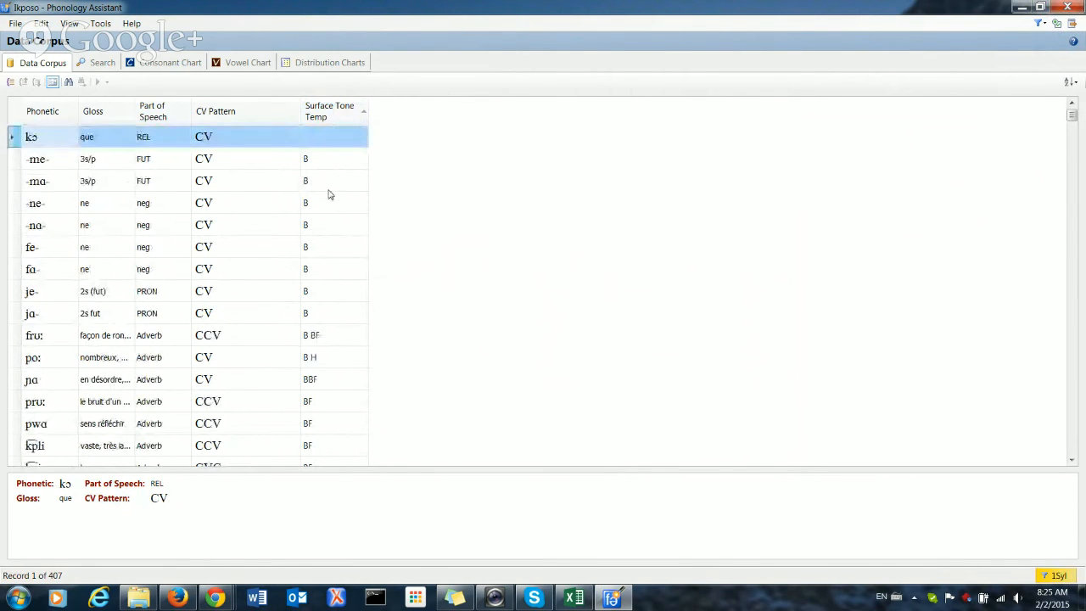
Examine how the one-syllable Ikposo words group by surface tone throughout the sorted word list
{"action": "scroll", "coordinate": [344, 218], "scroll_direction": "down", "scroll_amount": 3}
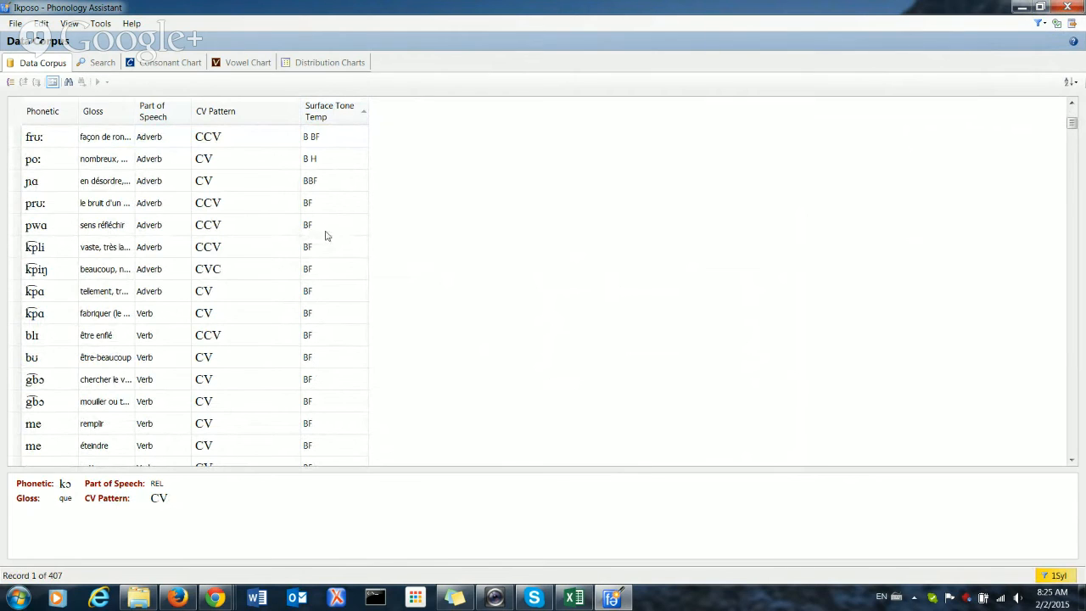
{"action": "scroll", "coordinate": [331, 232], "scroll_direction": "down", "scroll_amount": 6}
{"action": "scroll", "coordinate": [339, 234], "scroll_direction": "up", "scroll_amount": 2}
{"action": "scroll", "coordinate": [339, 233], "scroll_direction": "down", "scroll_amount": 3}
{"action": "scroll", "coordinate": [327, 213], "scroll_direction": "up", "scroll_amount": 3}
{"action": "scroll", "coordinate": [330, 214], "scroll_direction": "down", "scroll_amount": 18}
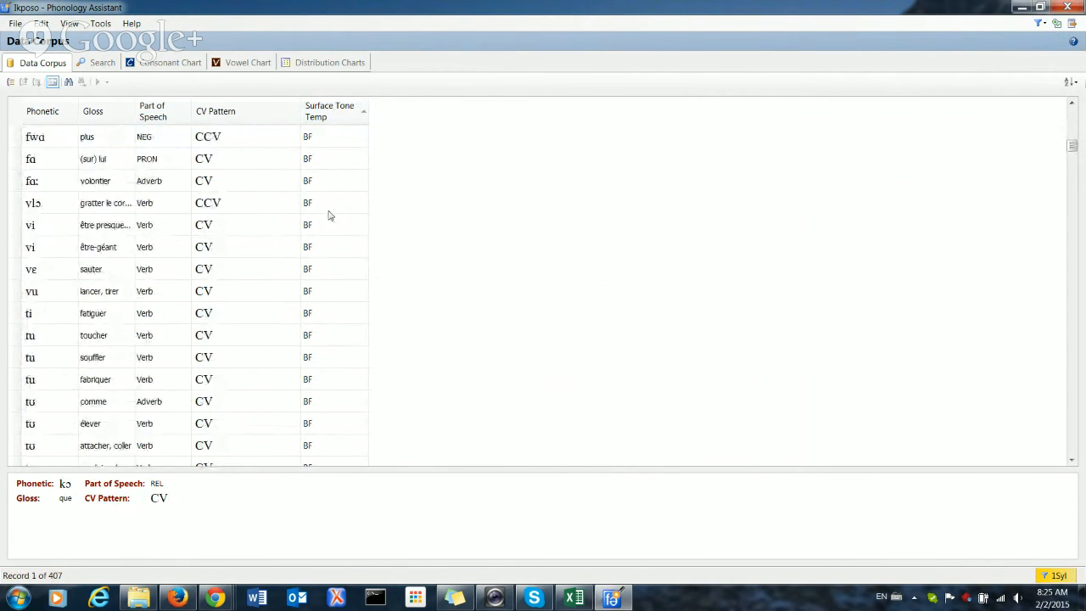
{"action": "scroll", "coordinate": [330, 215], "scroll_direction": "down", "scroll_amount": 10}
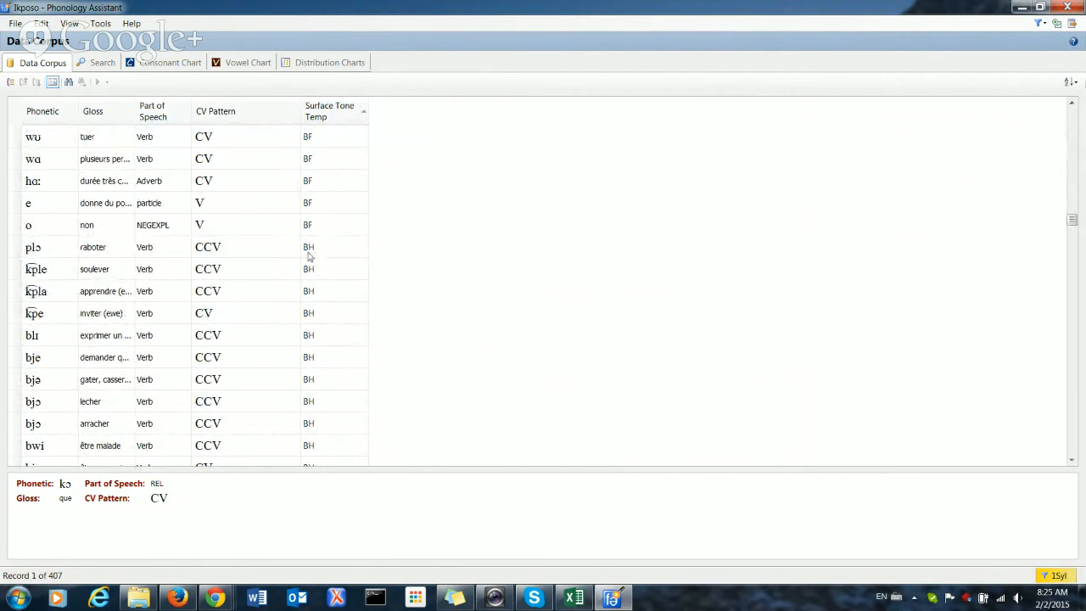
{"action": "scroll", "coordinate": [341, 248], "scroll_direction": "down", "scroll_amount": 5}
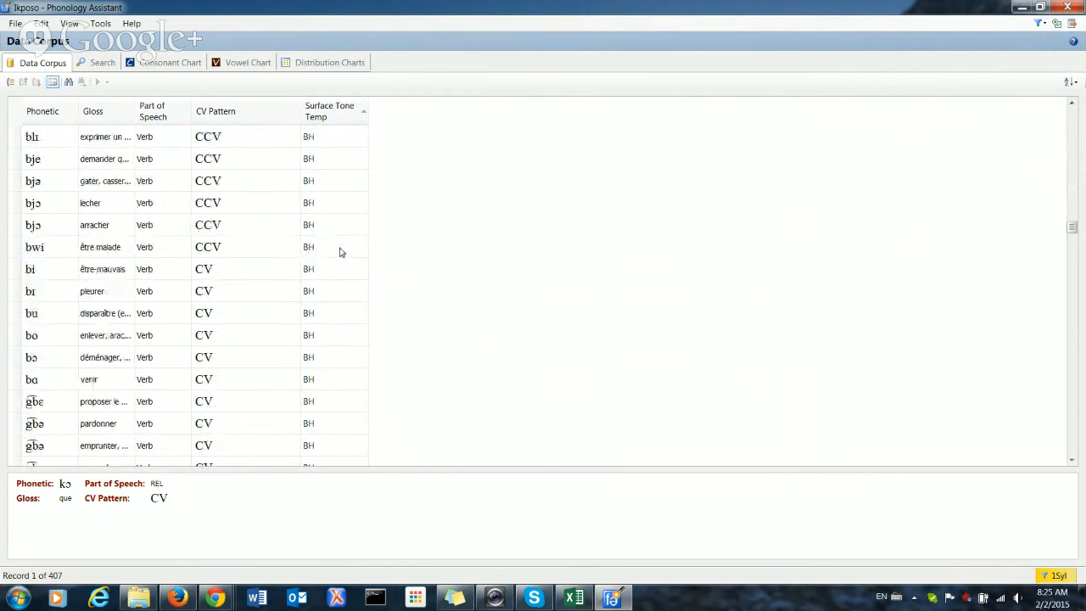
{"action": "scroll", "coordinate": [343, 246], "scroll_direction": "down", "scroll_amount": 12}
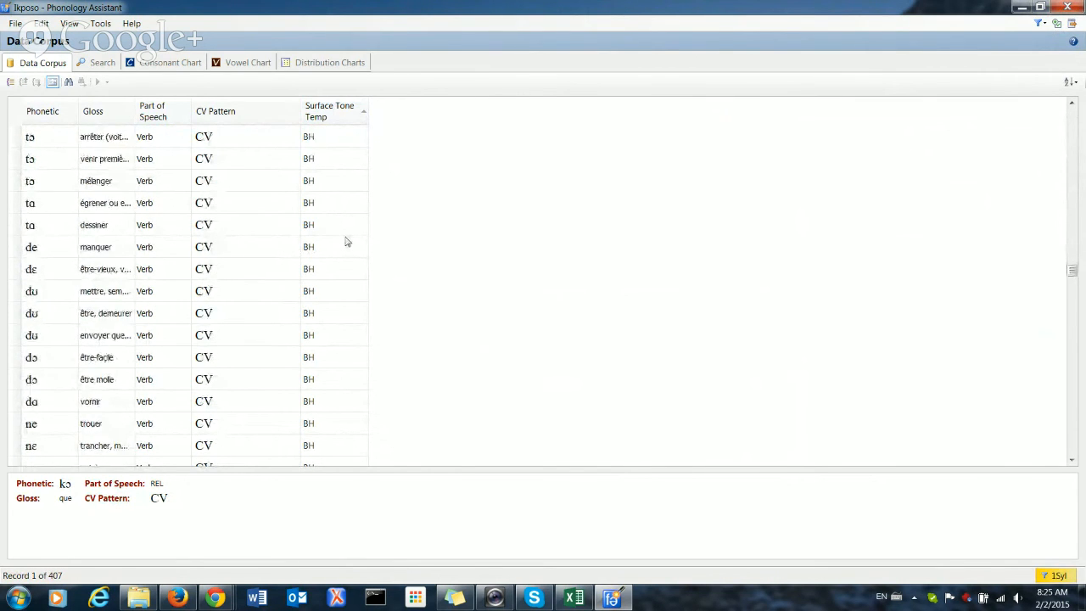
{"action": "scroll", "coordinate": [346, 241], "scroll_direction": "down", "scroll_amount": 12}
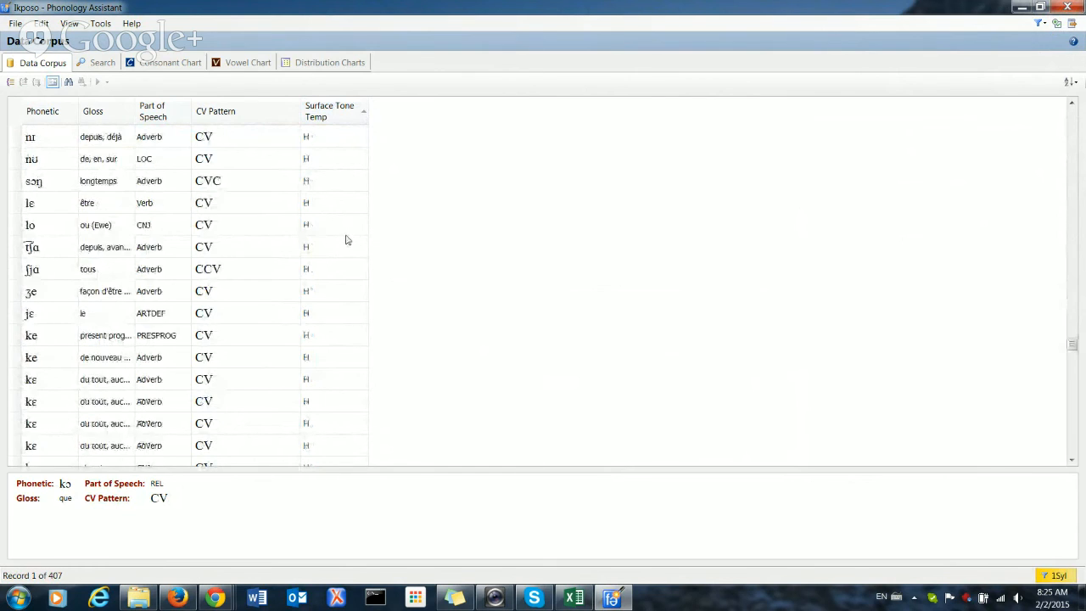
{"action": "scroll", "coordinate": [347, 236], "scroll_direction": "down", "scroll_amount": 12}
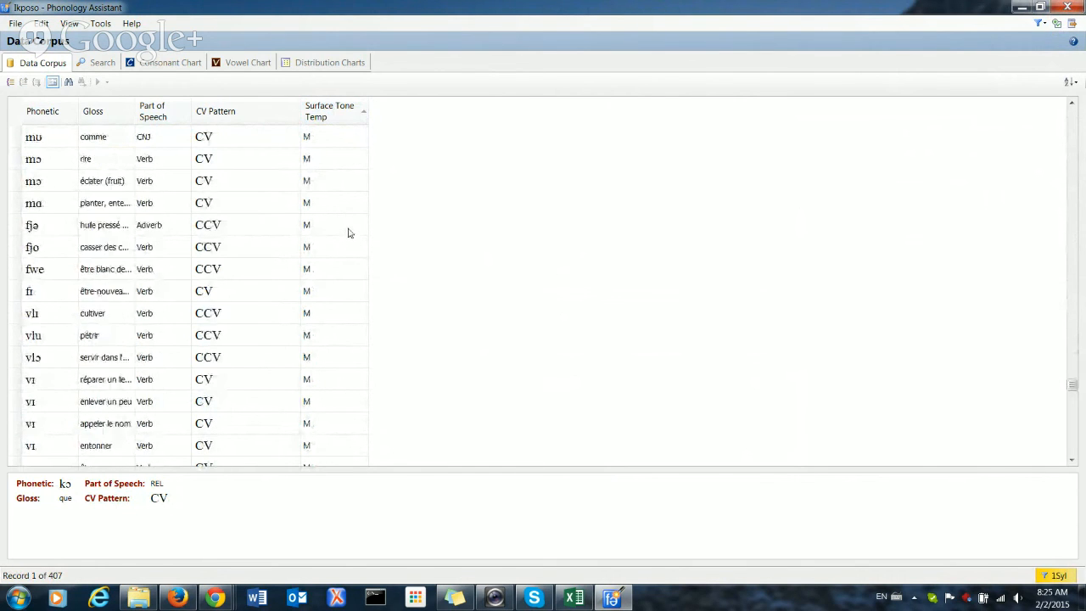
{"action": "scroll", "coordinate": [348, 234], "scroll_direction": "up", "scroll_amount": 15}
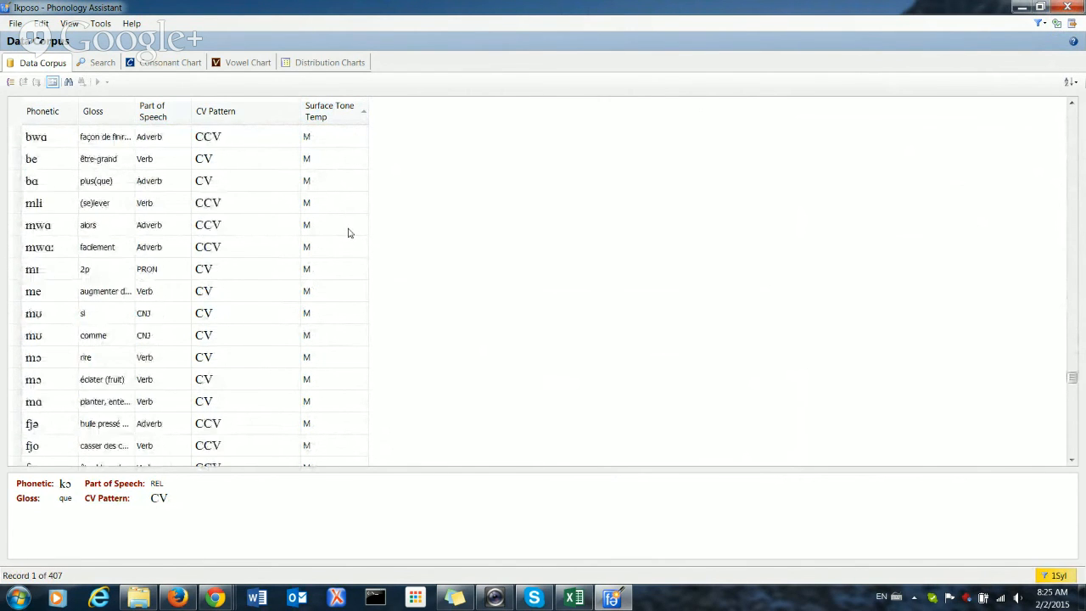
Review the surface tone groups of the one-syllable words from the M entries back to the start of the list
{"action": "scroll", "coordinate": [348, 233], "scroll_direction": "up", "scroll_amount": 15}
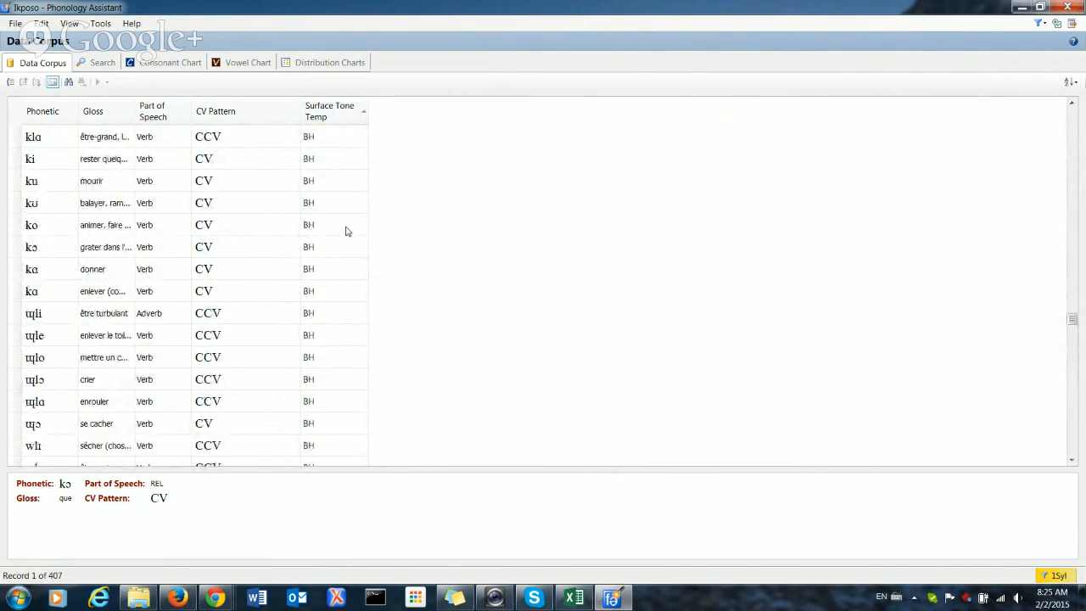
{"action": "scroll", "coordinate": [347, 230], "scroll_direction": "up", "scroll_amount": 10}
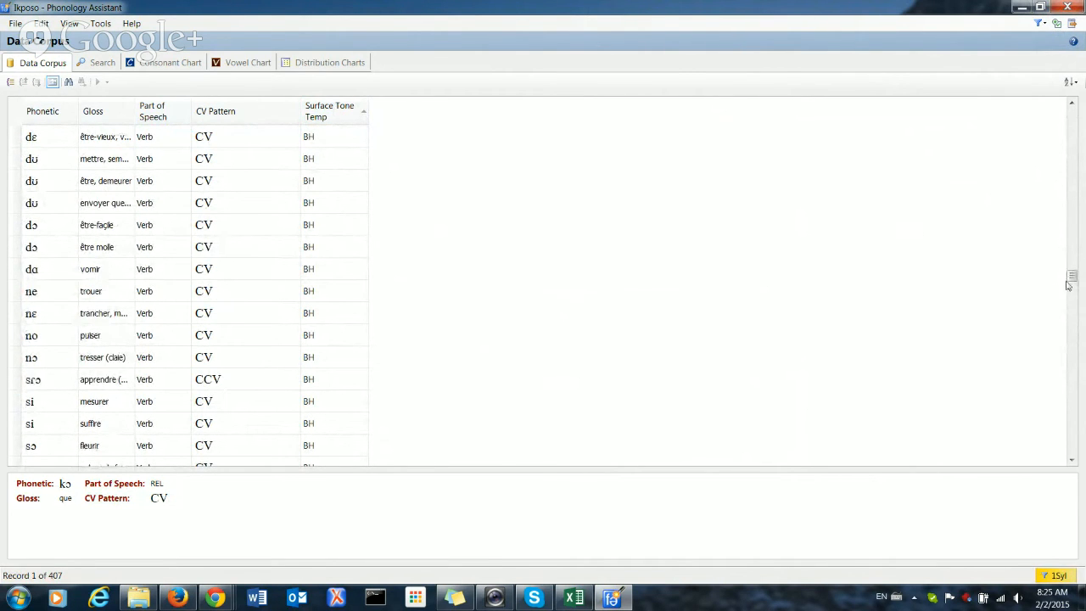
{"action": "left_click_drag", "start_coordinate": [1073, 284], "coordinate": [1074, 106]}
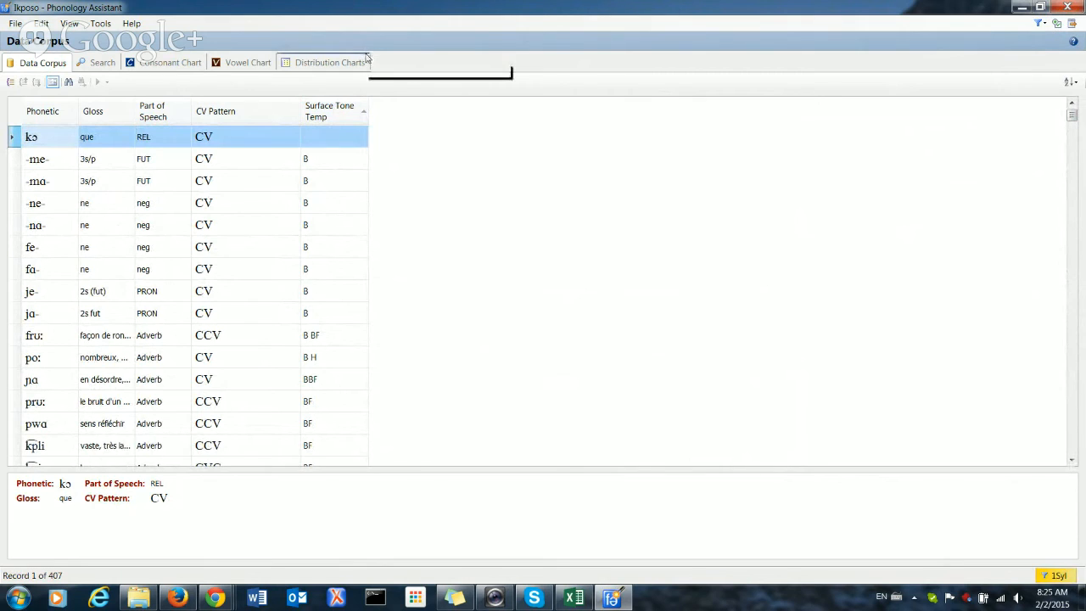
Compare the saved Rhyme, Onset, Nucleus and Coda distribution charts for the one-syllable words
{"action": "left_click", "coordinate": [304, 64]}
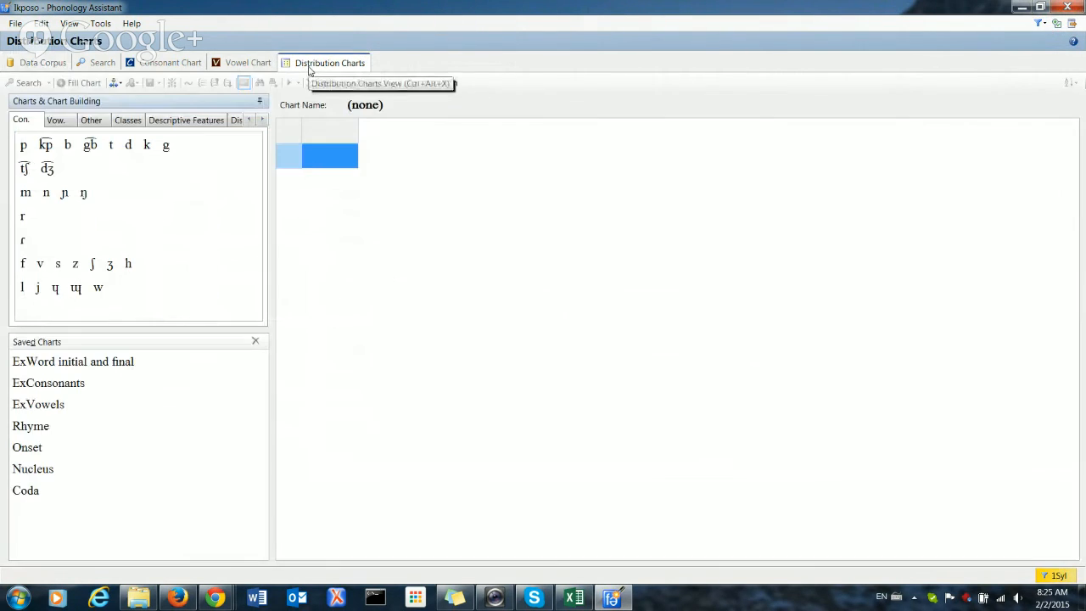
{"action": "left_click", "coordinate": [42, 431]}
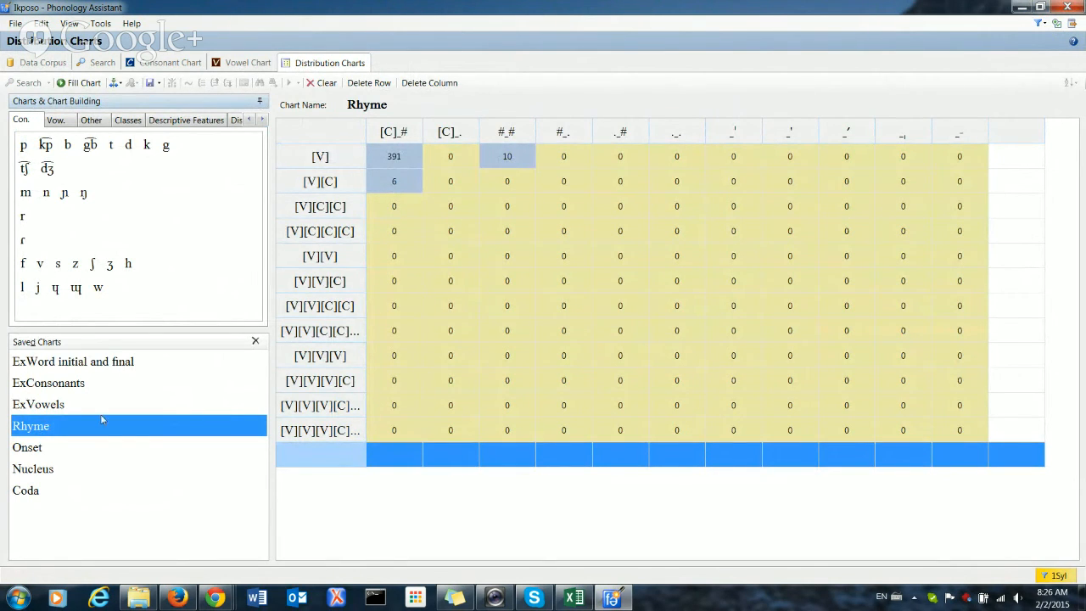
{"action": "left_click", "coordinate": [23, 455]}
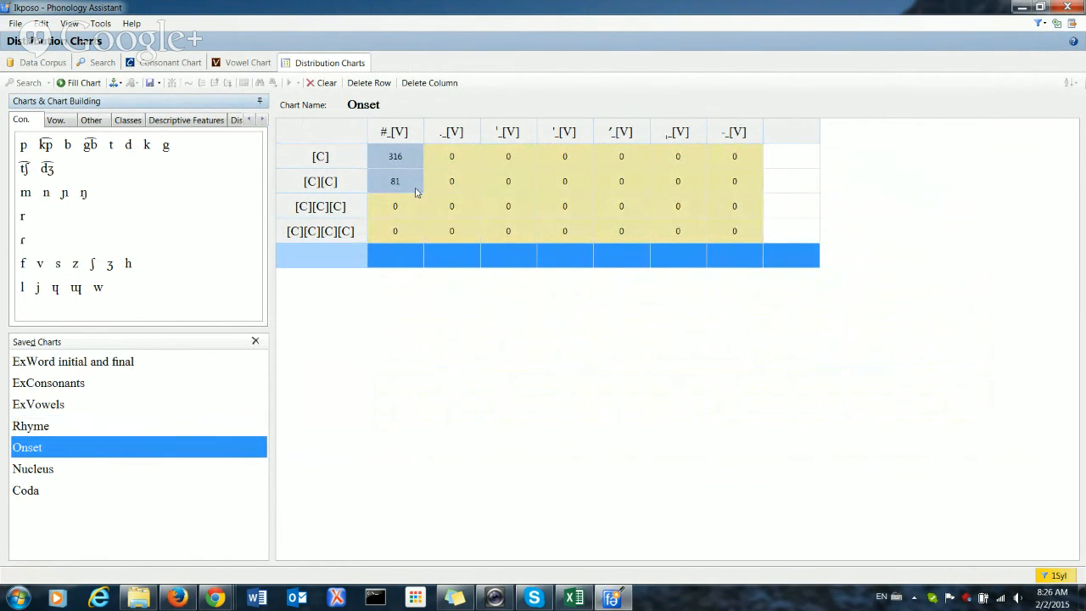
{"action": "left_click", "coordinate": [17, 472]}
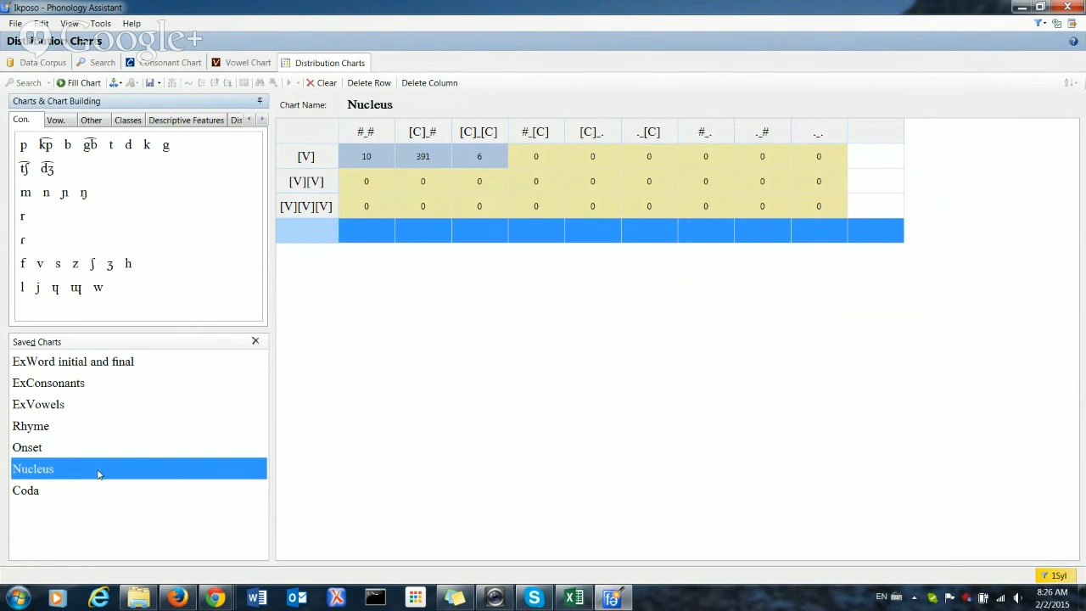
{"action": "left_click", "coordinate": [38, 496]}
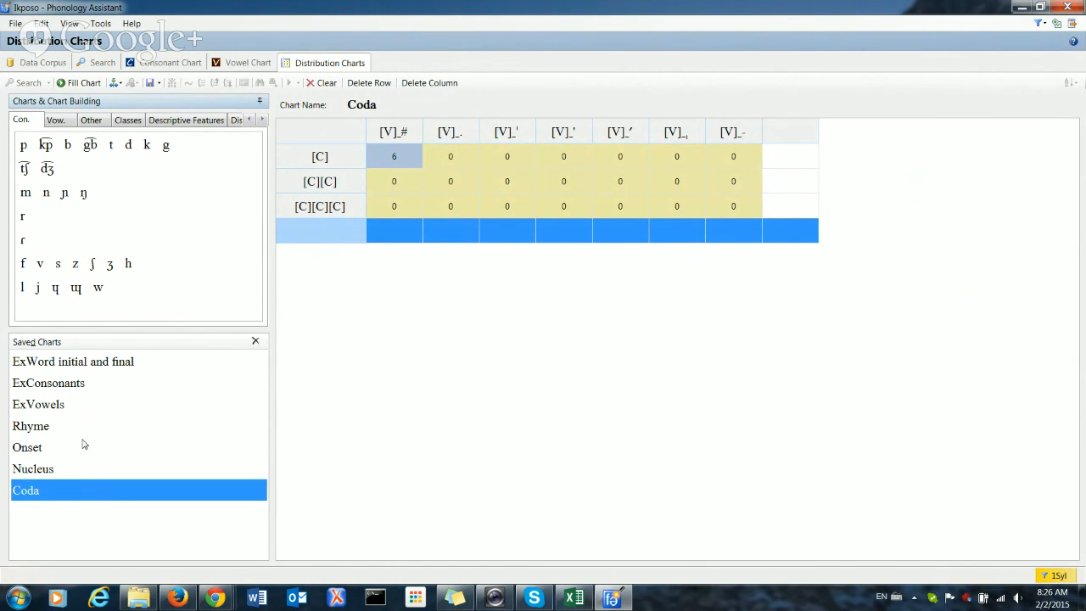
{"action": "left_click", "coordinate": [48, 447]}
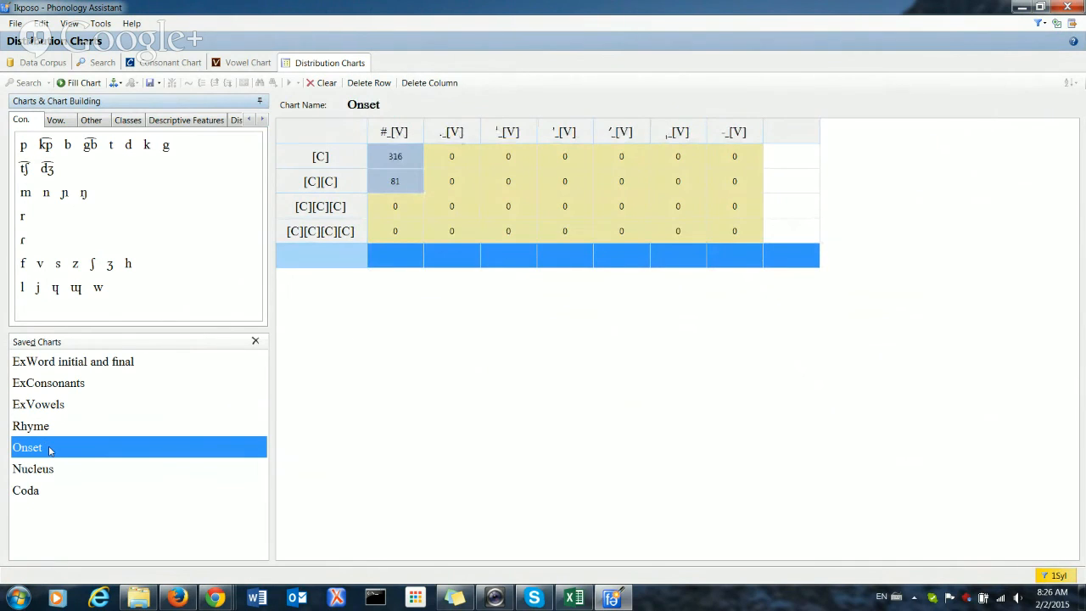
{"action": "left_click", "coordinate": [38, 491]}
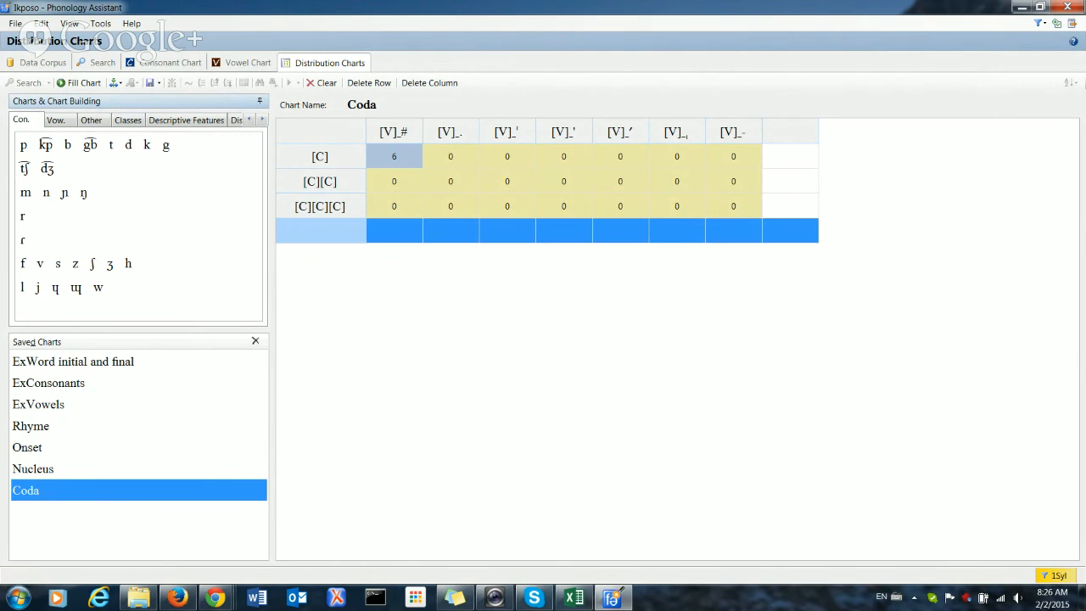
{"action": "key", "text": "alt+Tab"}
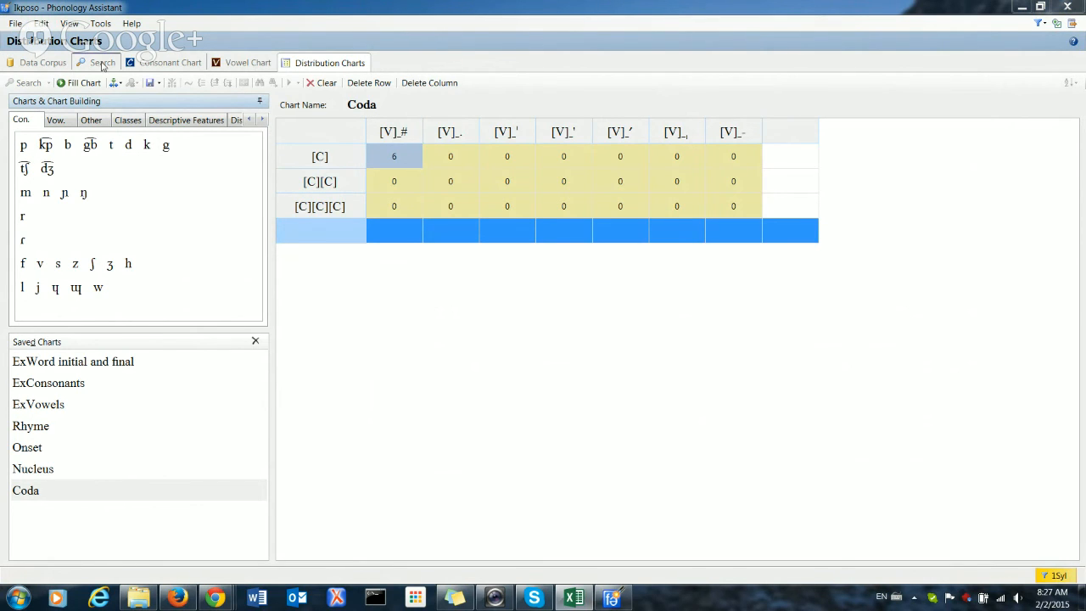
In the consonant chart's descriptive features, change g͡b from bilabial to labial-velar and dismiss the undefined phonetic characters notice
{"action": "left_click", "coordinate": [171, 64]}
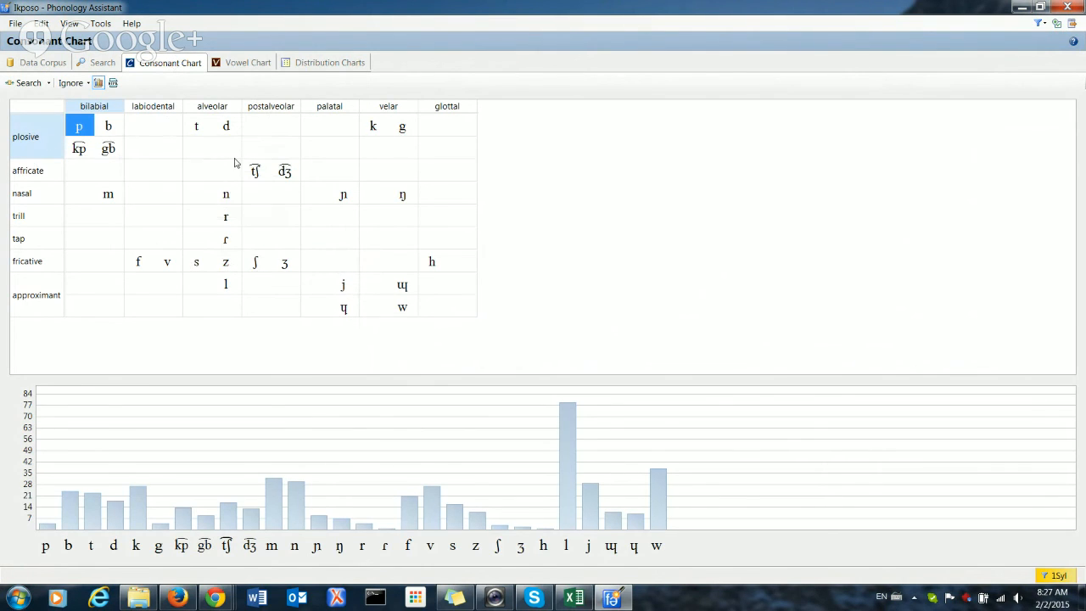
{"action": "mouse_move", "coordinate": [109, 162]}
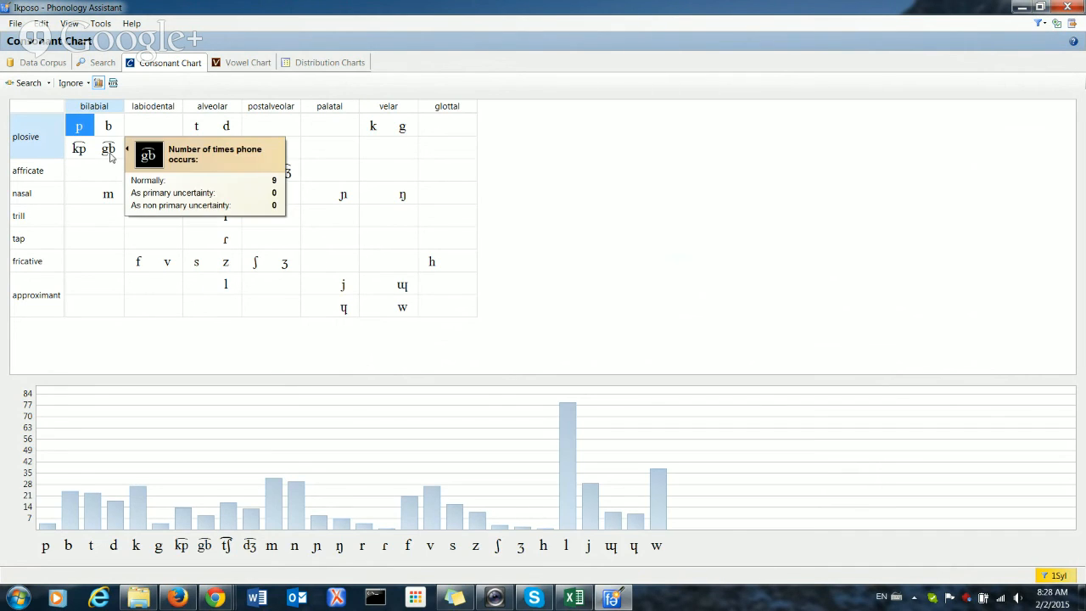
{"action": "left_click", "coordinate": [100, 23]}
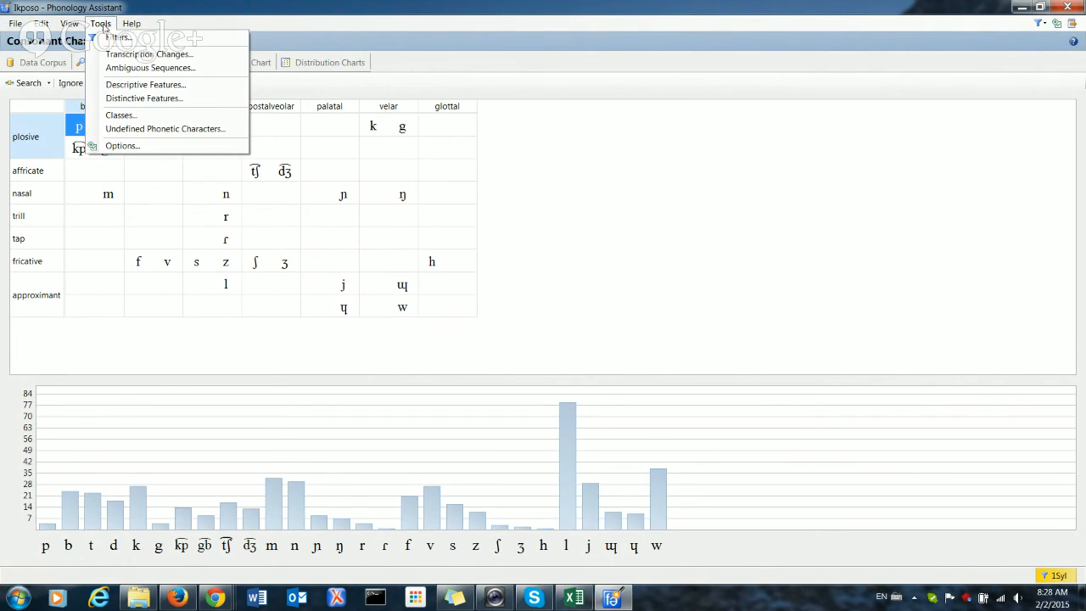
{"action": "left_click", "coordinate": [163, 85]}
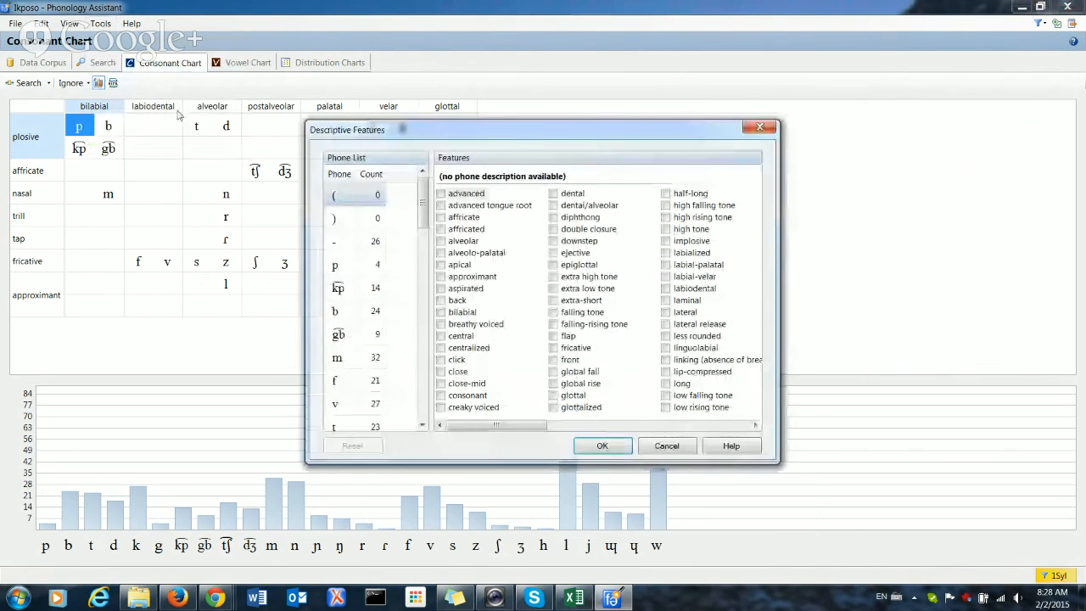
{"action": "left_click", "coordinate": [339, 334]}
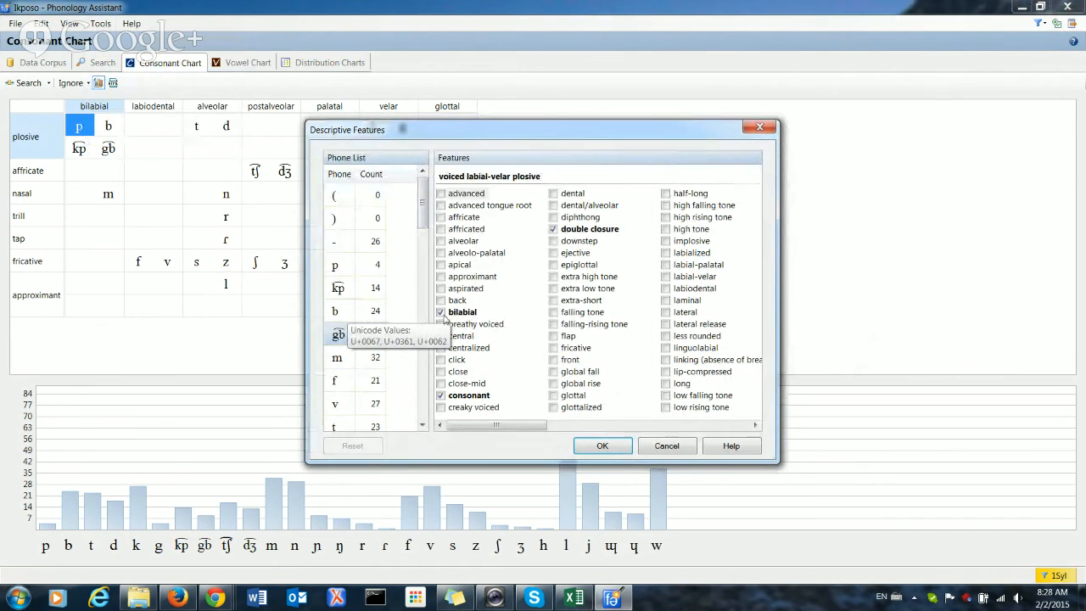
{"action": "left_click", "coordinate": [440, 313]}
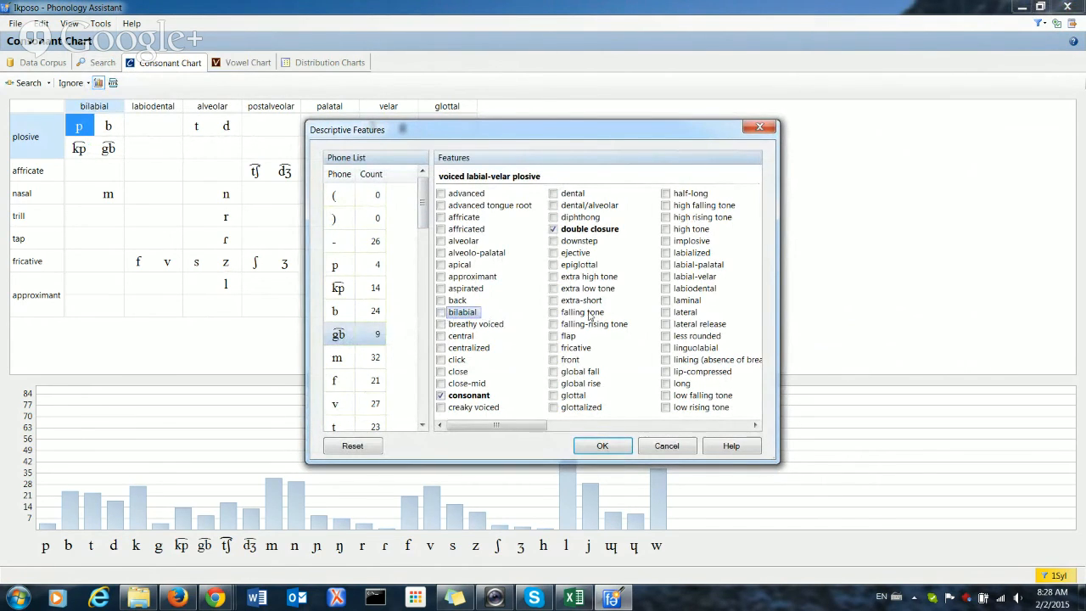
{"action": "left_click", "coordinate": [665, 278]}
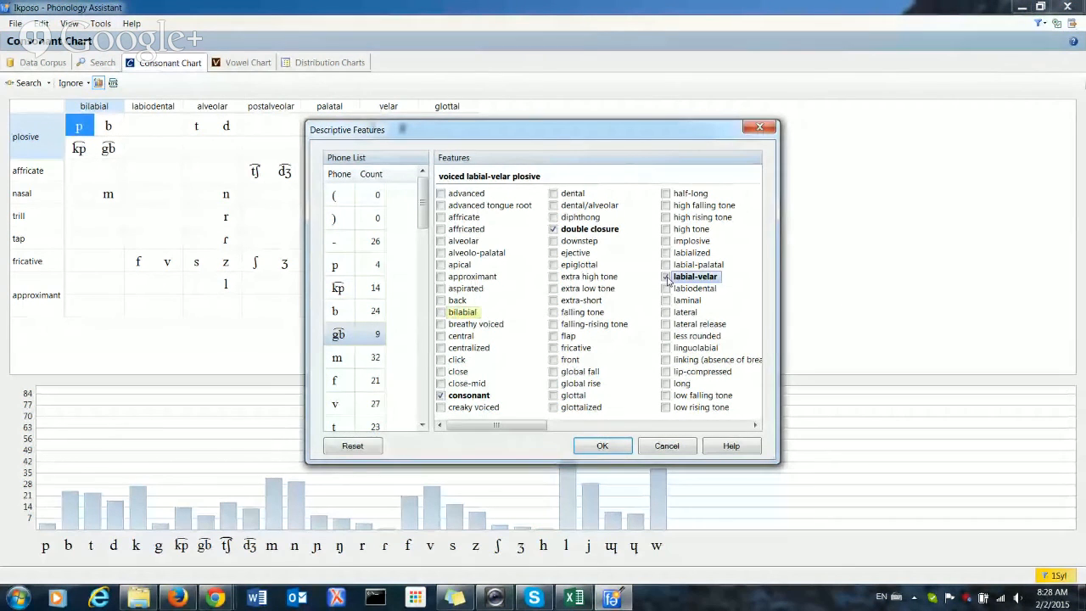
{"action": "left_click", "coordinate": [602, 446]}
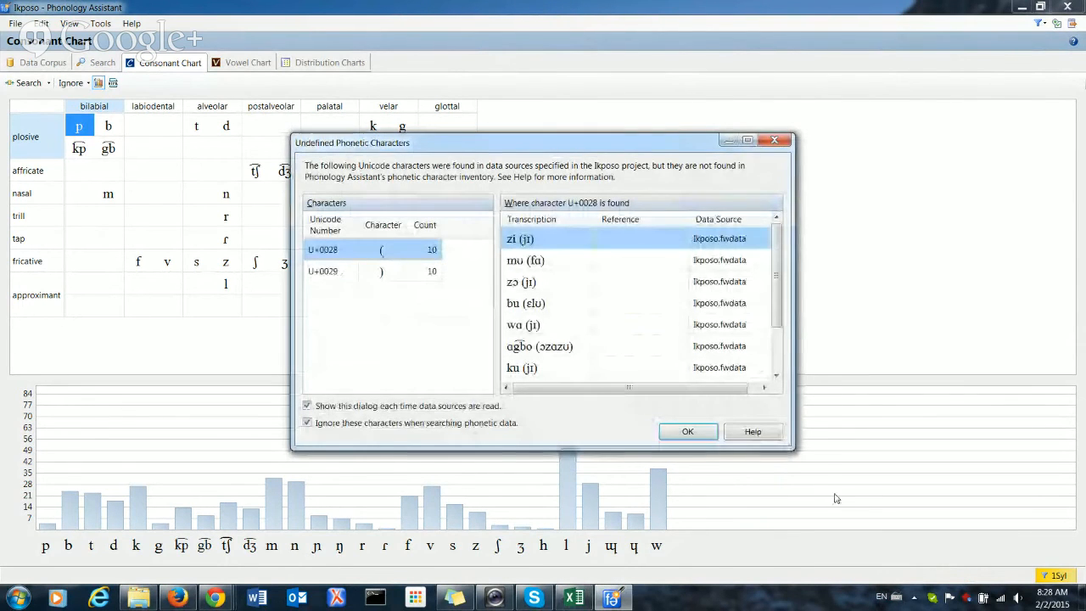
{"action": "left_click", "coordinate": [688, 432]}
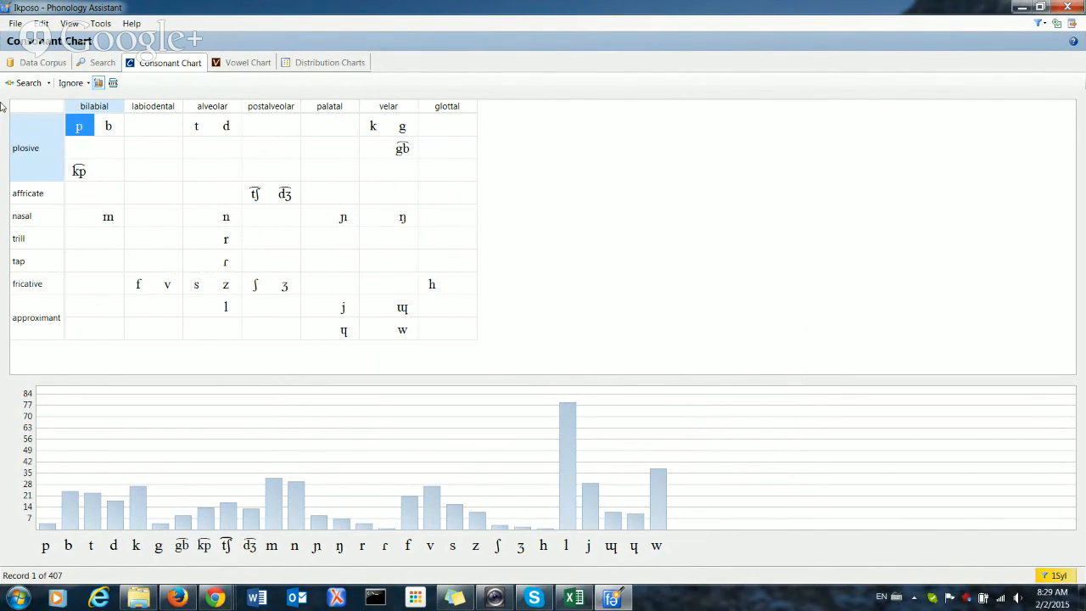
Clear the velar feature of g͡b in the descriptive features and dismiss the undefined phonetic characters notice
{"action": "left_click", "coordinate": [100, 24]}
{"action": "left_click", "coordinate": [141, 82]}
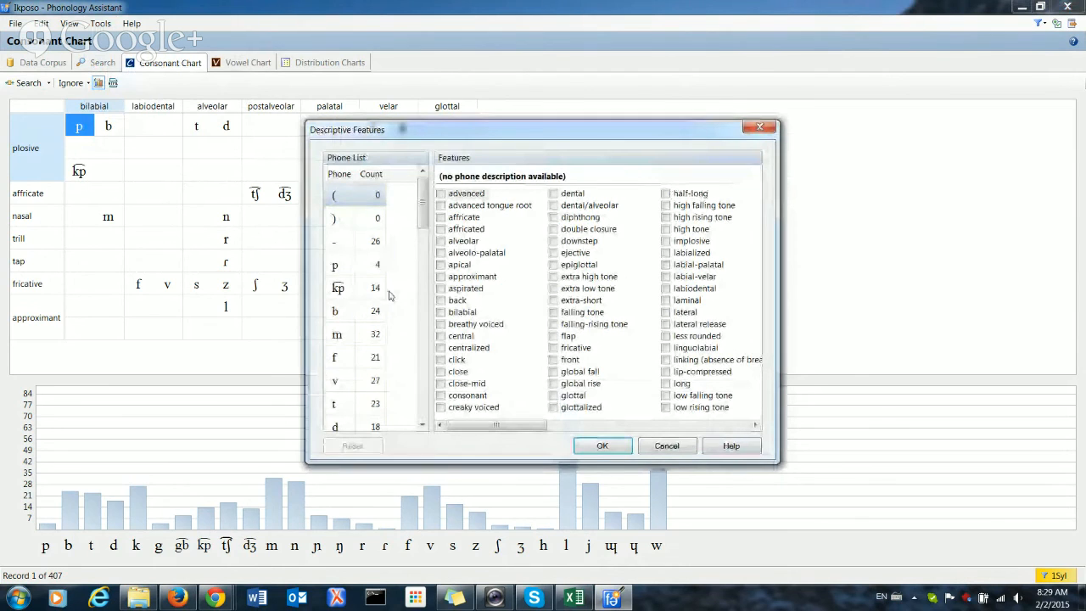
{"action": "left_click_drag", "start_coordinate": [422, 208], "coordinate": [453, 199]}
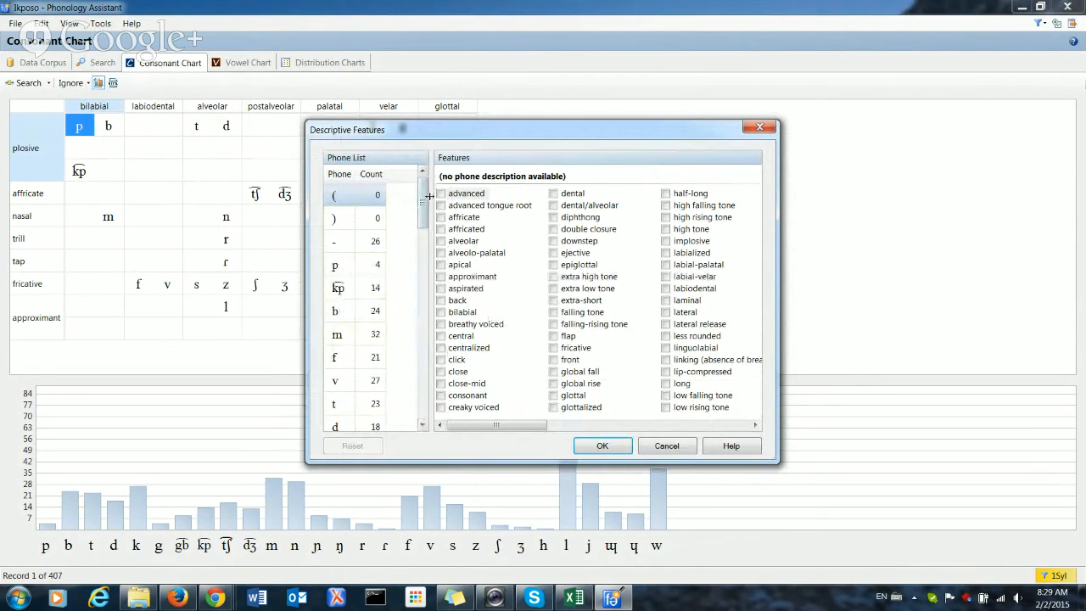
{"action": "left_click_drag", "start_coordinate": [424, 211], "coordinate": [426, 304]}
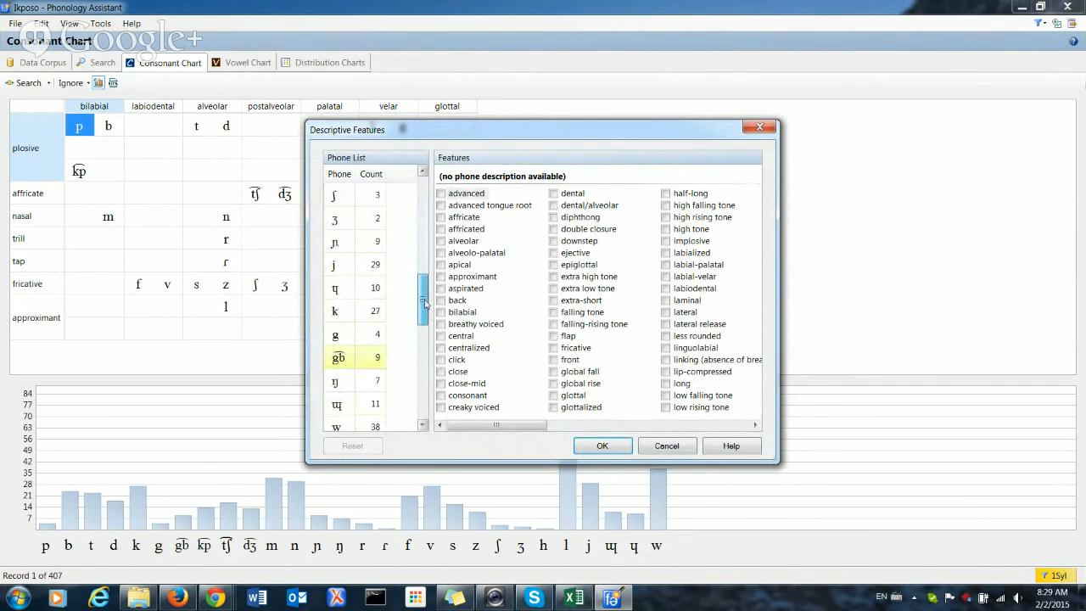
{"action": "left_click", "coordinate": [360, 366]}
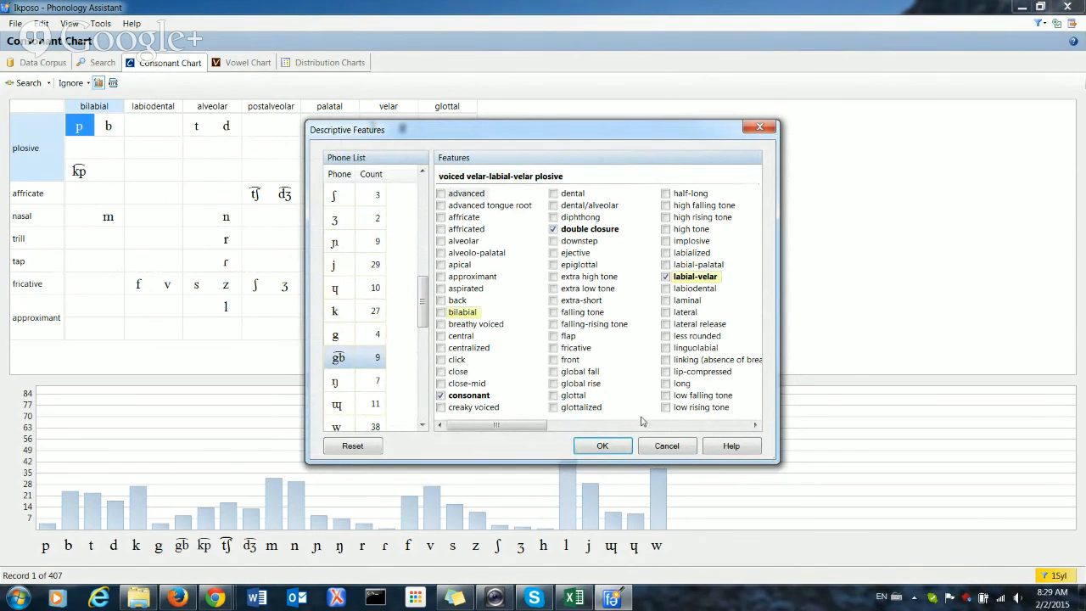
{"action": "left_click", "coordinate": [688, 427]}
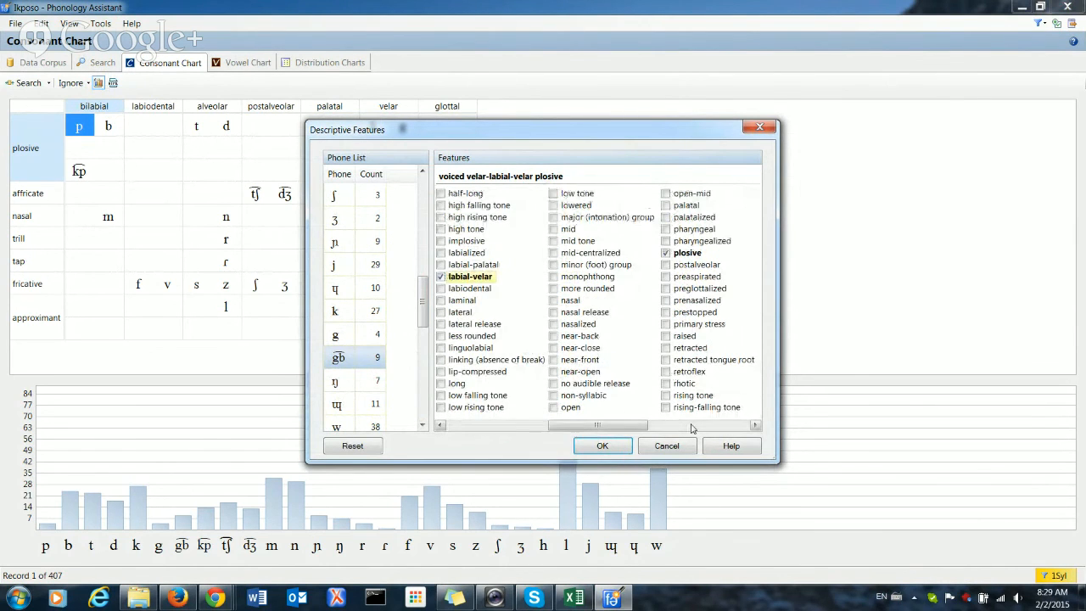
{"action": "left_click", "coordinate": [691, 427]}
{"action": "left_click", "coordinate": [554, 348]}
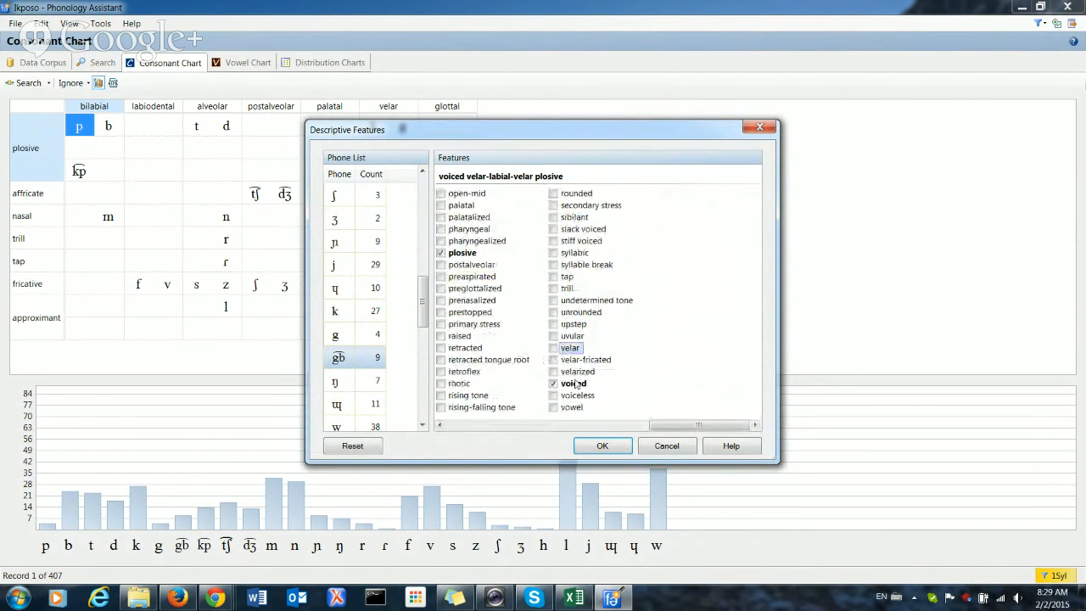
{"action": "left_click", "coordinate": [602, 446]}
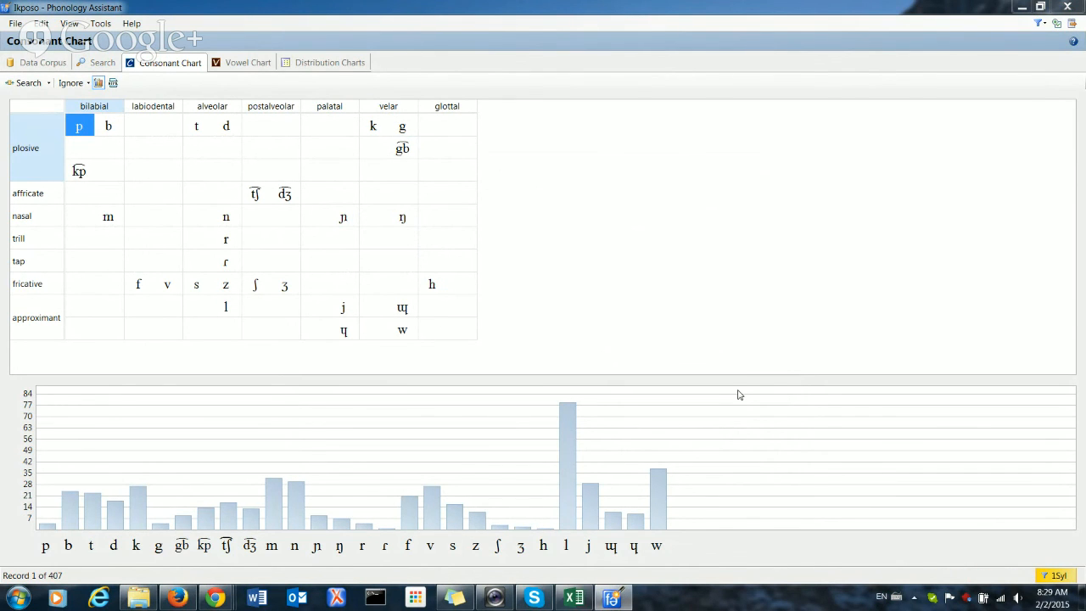
{"action": "left_click", "coordinate": [687, 432]}
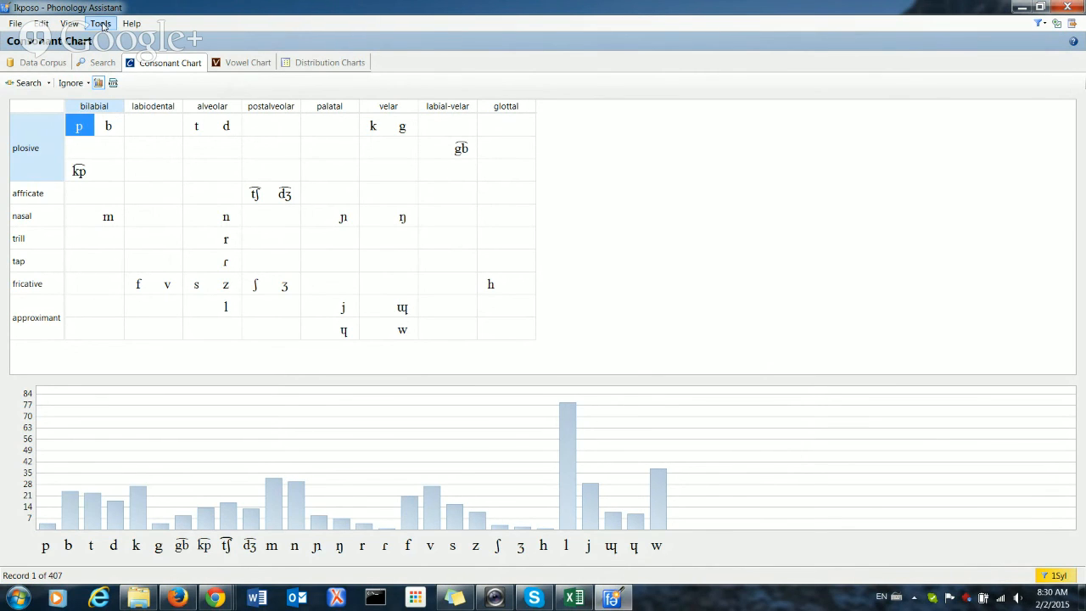
{"action": "left_click", "coordinate": [100, 23]}
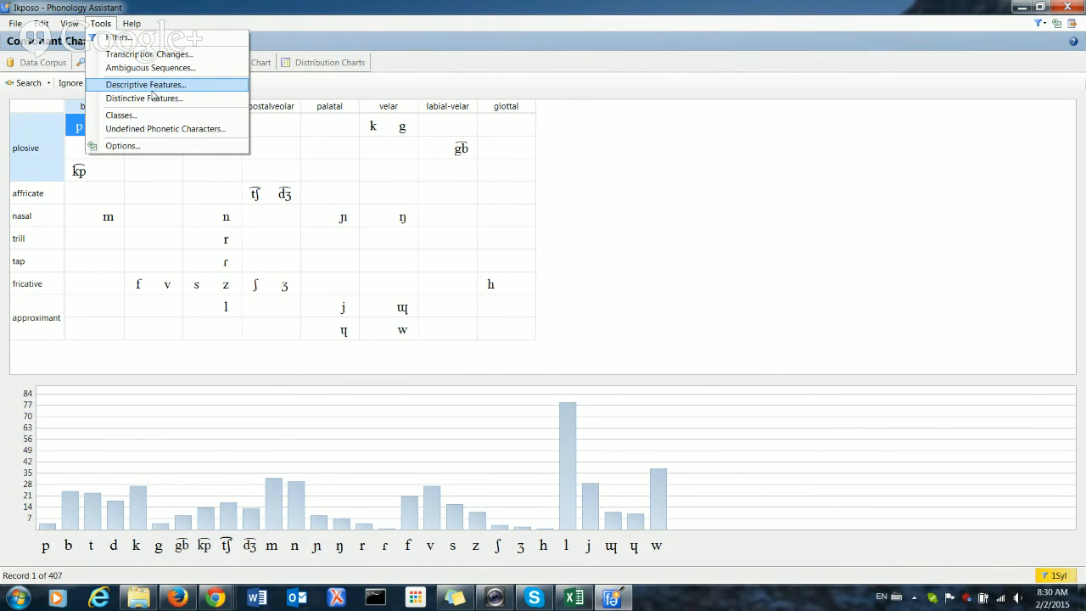
{"action": "left_click", "coordinate": [398, 12]}
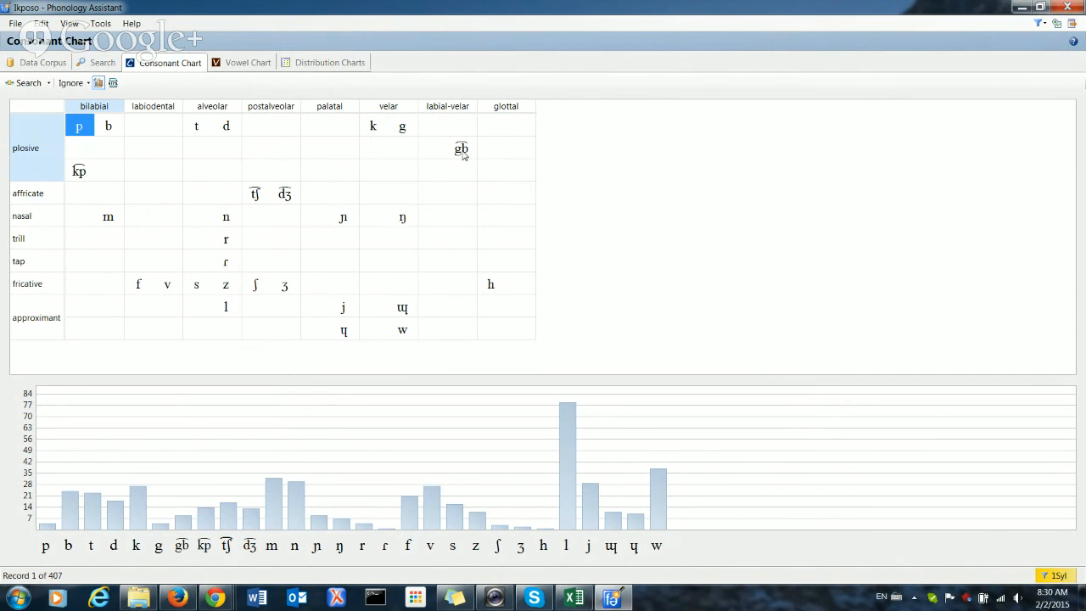
Remove the 1Syl filter from the Ikposo data and dismiss the undefined phonetic characters notice
{"action": "mouse_move", "coordinate": [463, 155]}
{"action": "left_click", "coordinate": [1040, 23]}
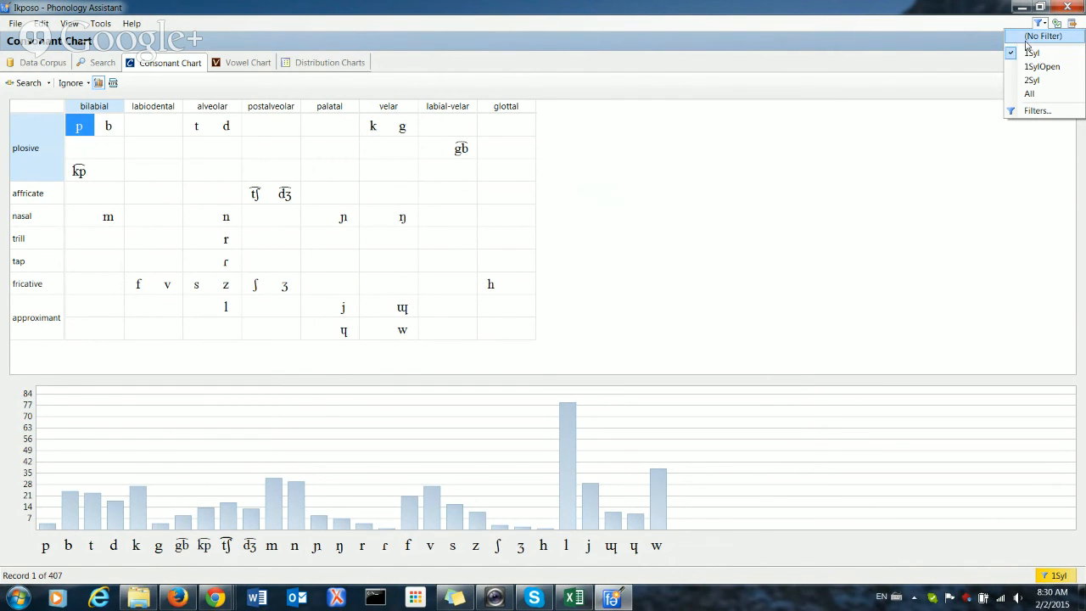
{"action": "left_click", "coordinate": [1022, 37]}
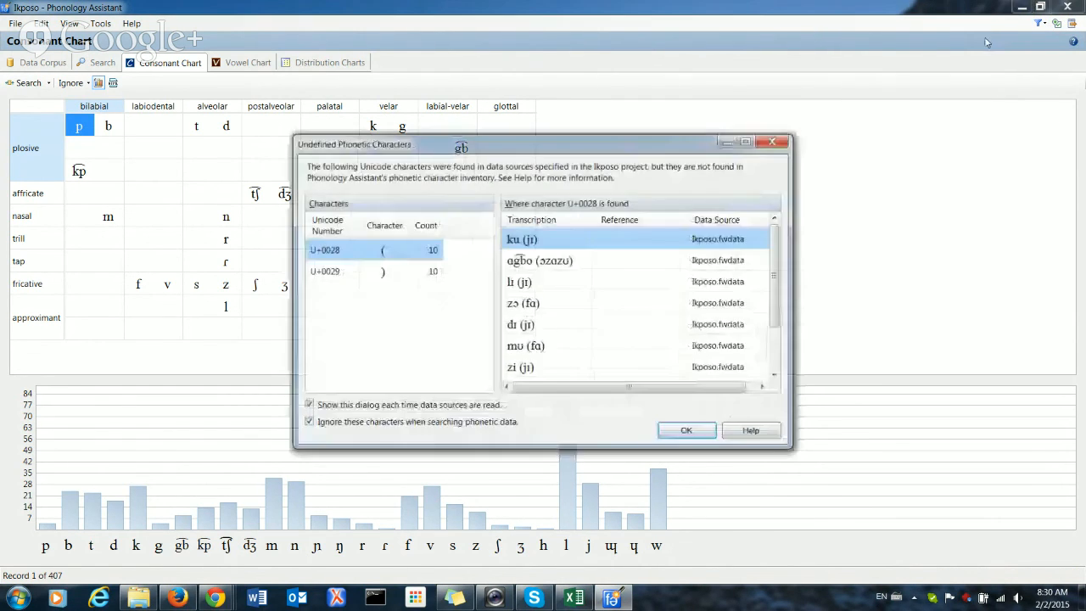
{"action": "left_click", "coordinate": [687, 431]}
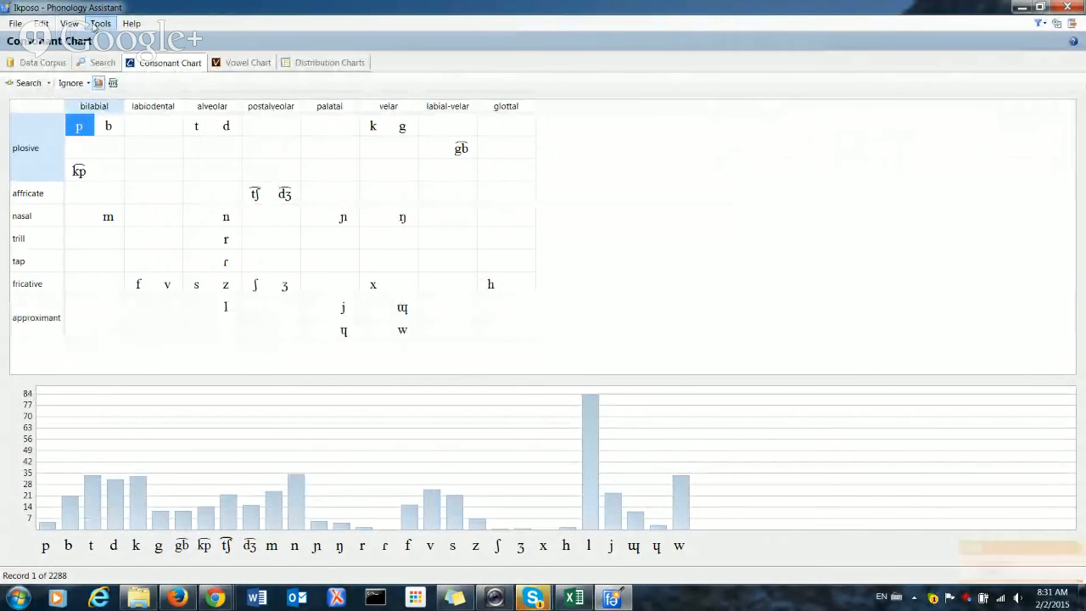
Clear the bilabial and velar features of k͡p in the descriptive features
{"action": "left_click", "coordinate": [100, 23]}
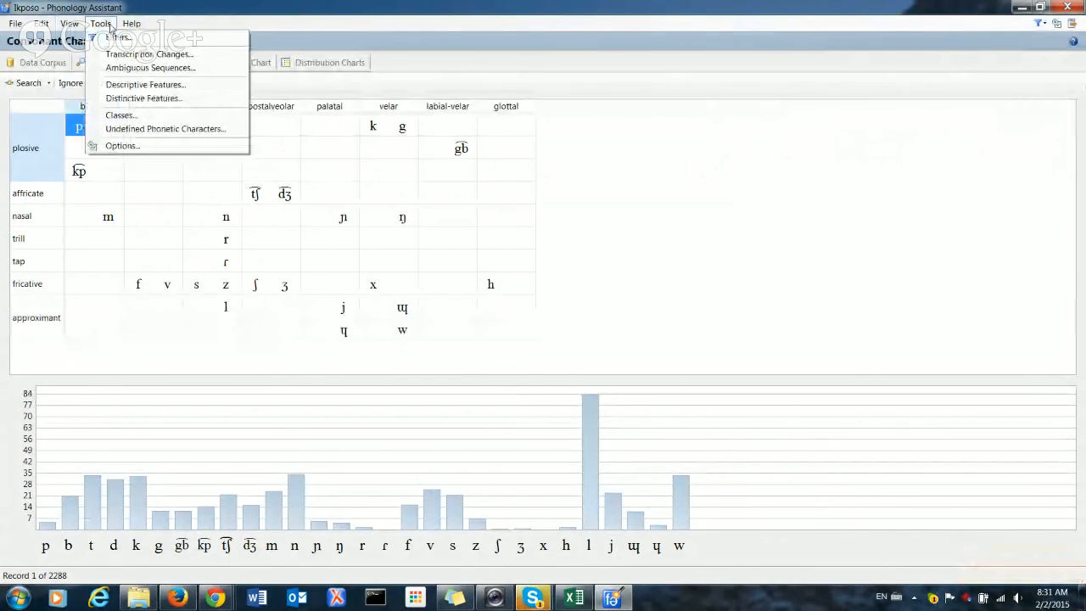
{"action": "left_click", "coordinate": [161, 85]}
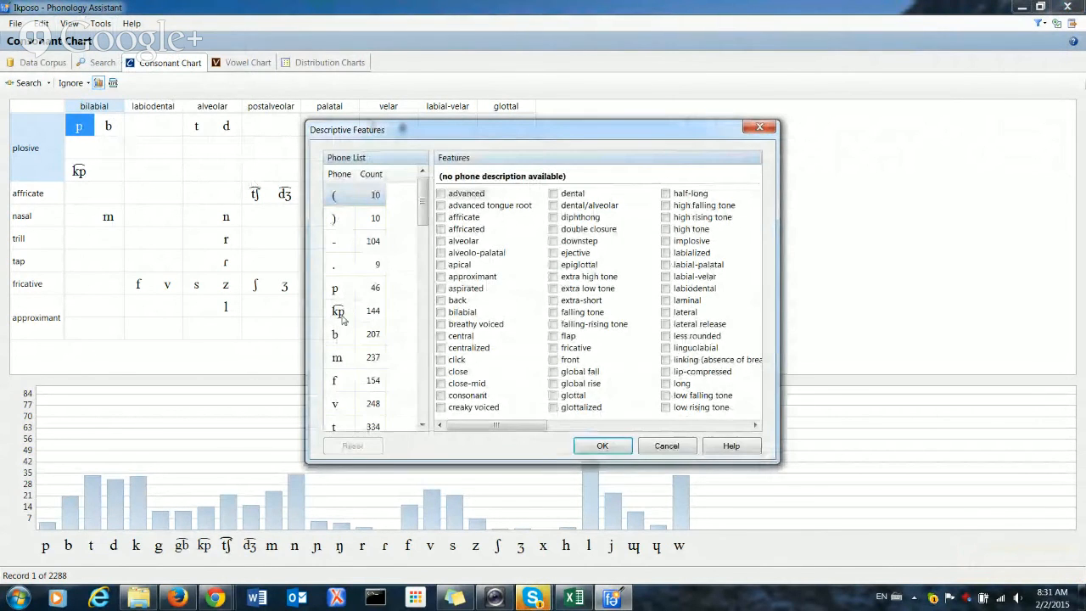
{"action": "left_click", "coordinate": [341, 314]}
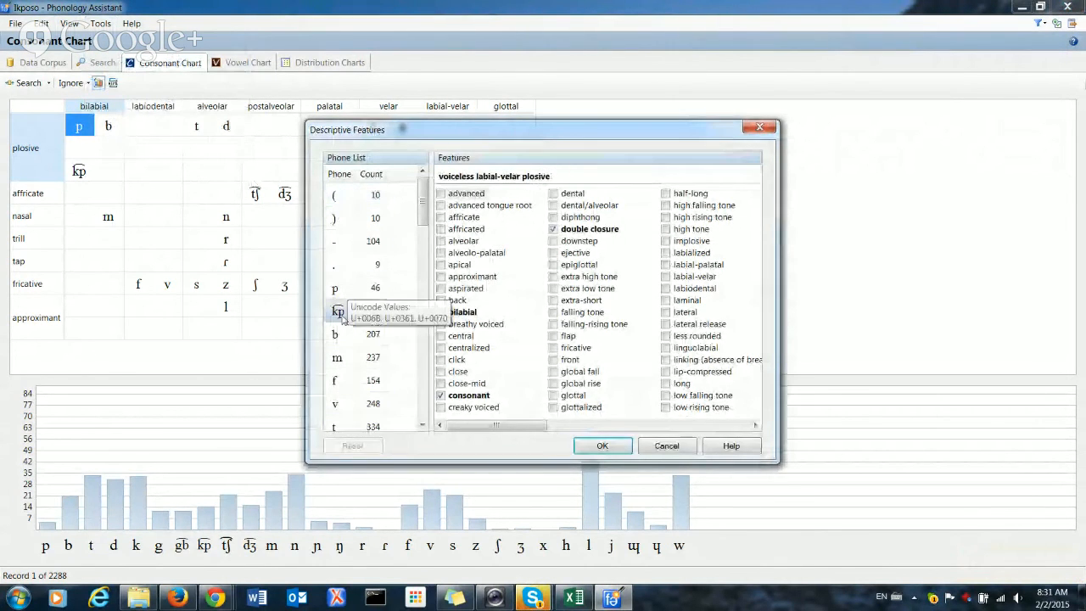
{"action": "left_click", "coordinate": [468, 313]}
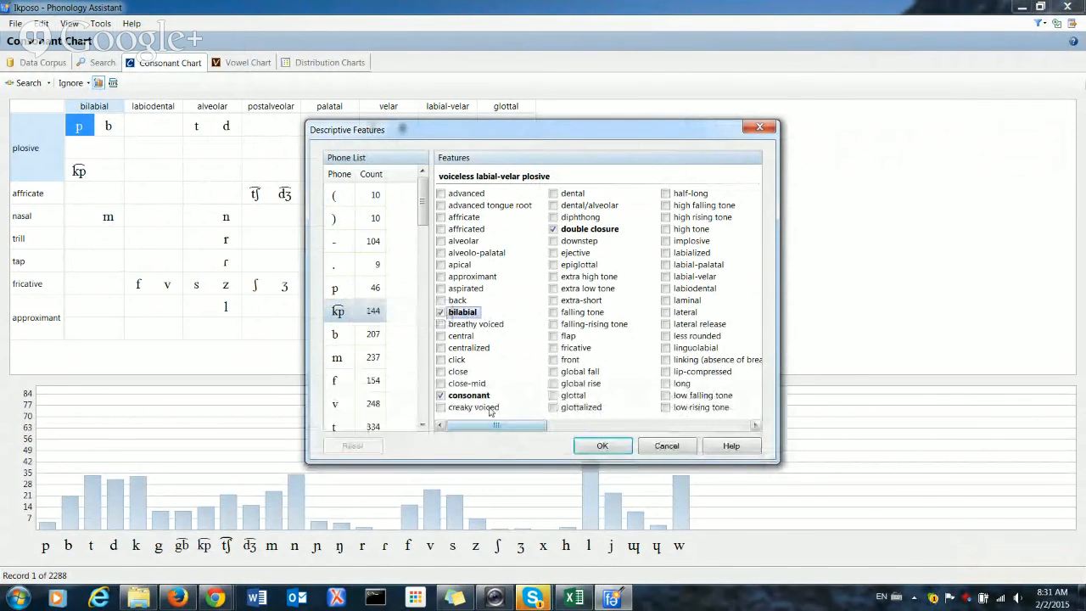
{"action": "left_click", "coordinate": [440, 312]}
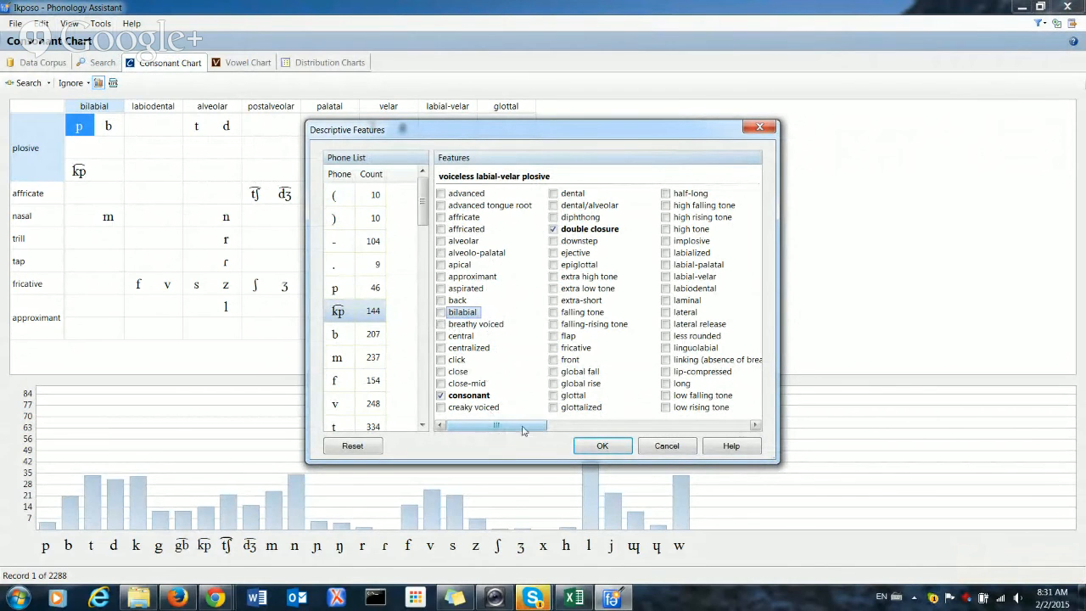
{"action": "left_click_drag", "start_coordinate": [568, 432], "coordinate": [738, 434]}
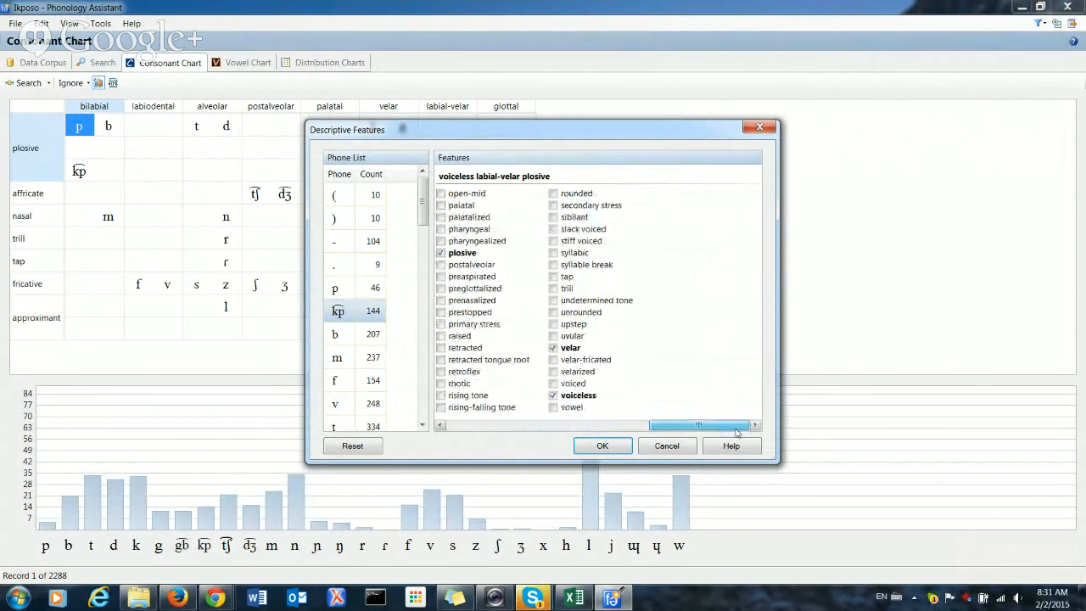
{"action": "left_click", "coordinate": [562, 349]}
{"action": "left_click_drag", "start_coordinate": [671, 432], "coordinate": [447, 430]}
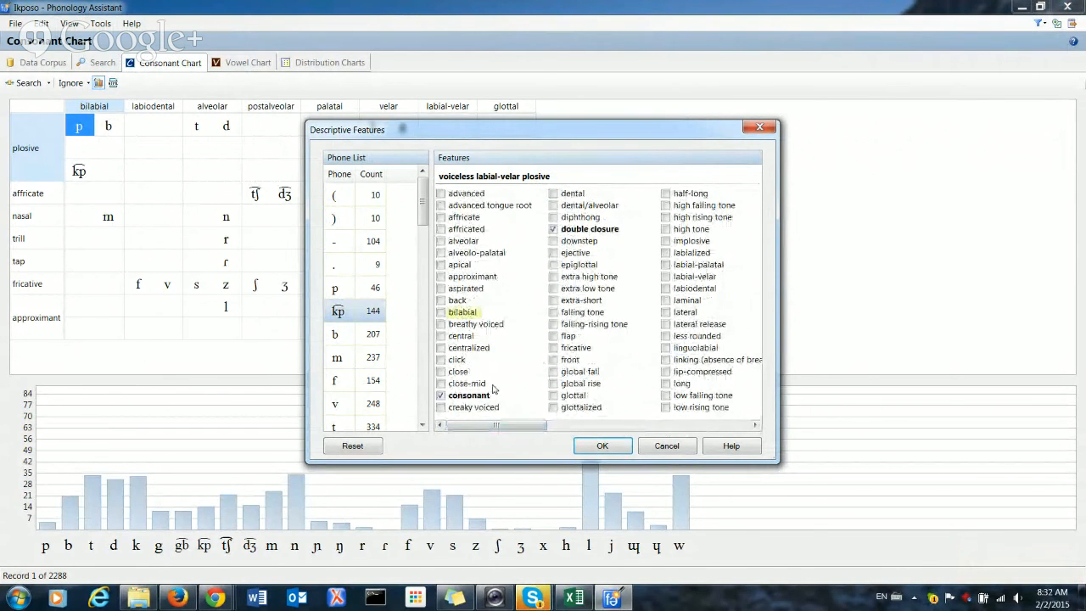
Assign the labial-velar feature to k͡p, apply the feature changes and dismiss the undefined phonetic characters notice
{"action": "left_click_drag", "start_coordinate": [521, 426], "coordinate": [623, 431]}
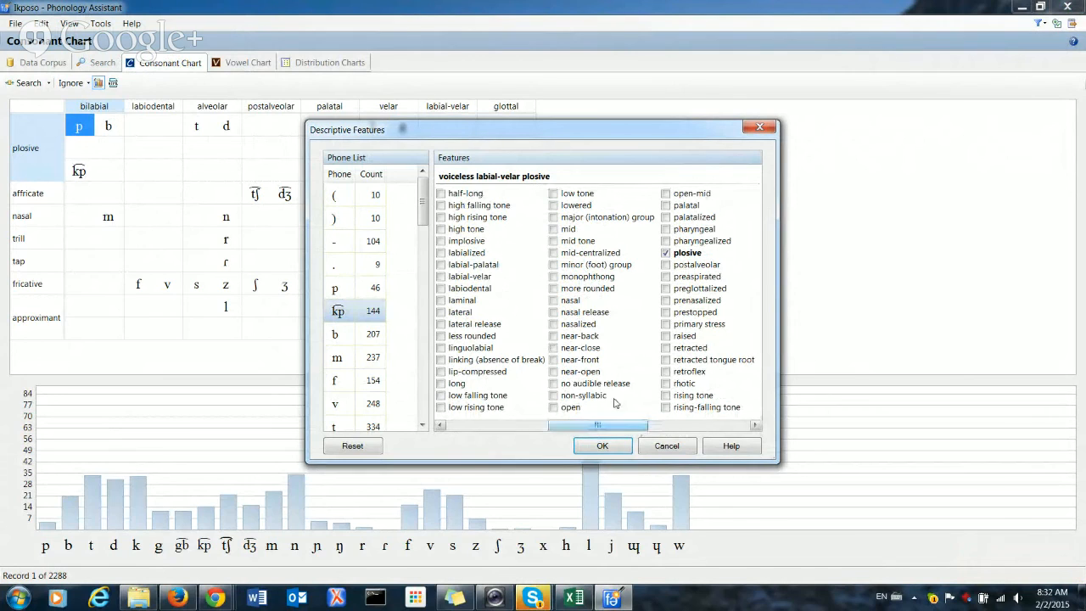
{"action": "left_click", "coordinate": [440, 277]}
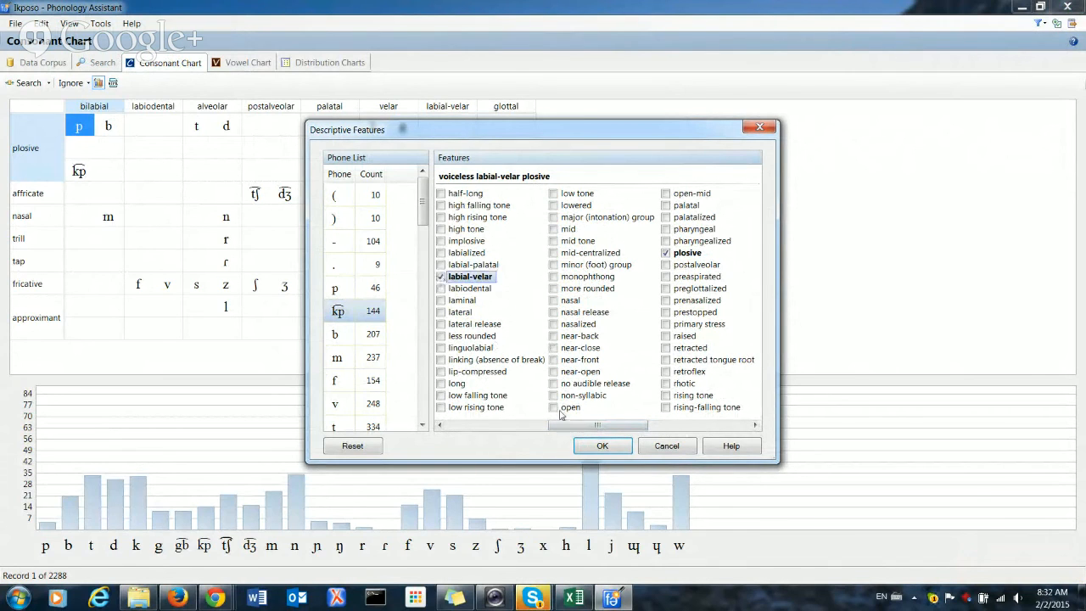
{"action": "left_click", "coordinate": [603, 446]}
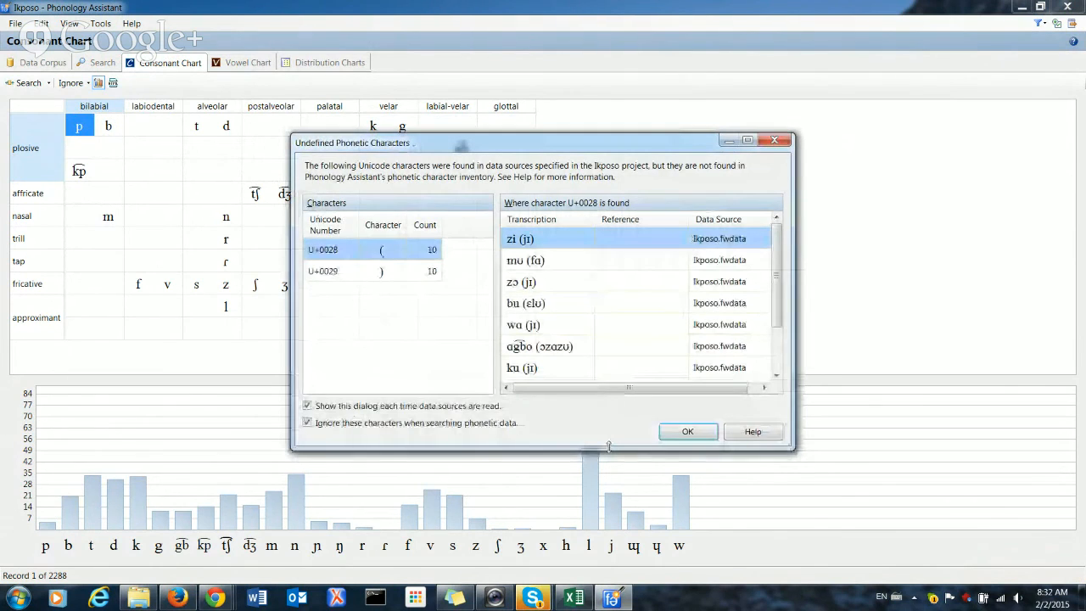
{"action": "left_click", "coordinate": [665, 435]}
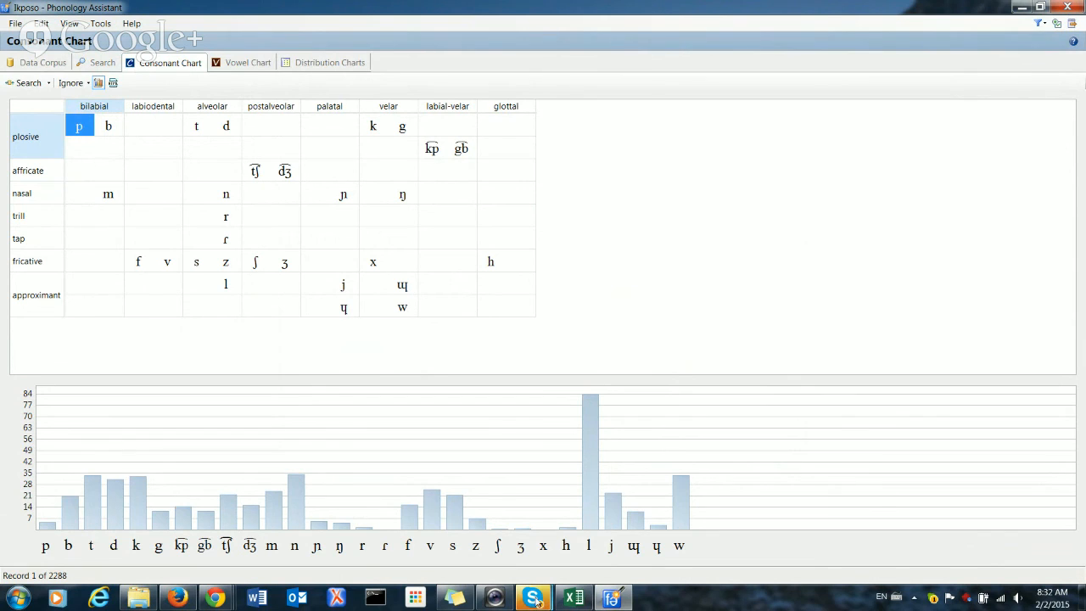
Remove the double closure feature from k͡p in the descriptive features and dismiss the undefined phonetic characters notice
{"action": "mouse_move", "coordinate": [536, 602]}
{"action": "left_click", "coordinate": [101, 24]}
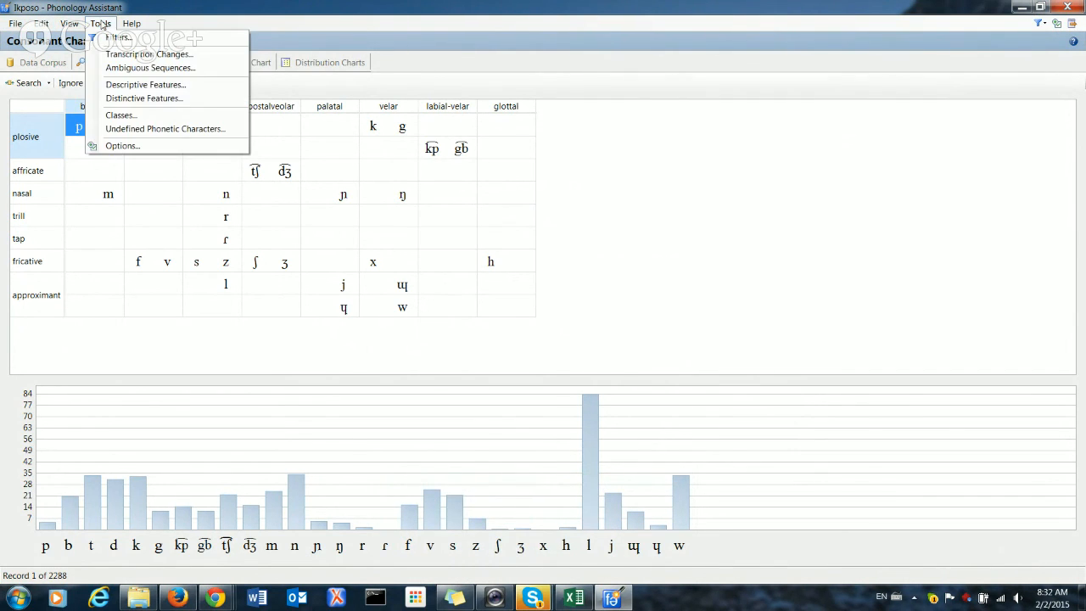
{"action": "left_click", "coordinate": [101, 24]}
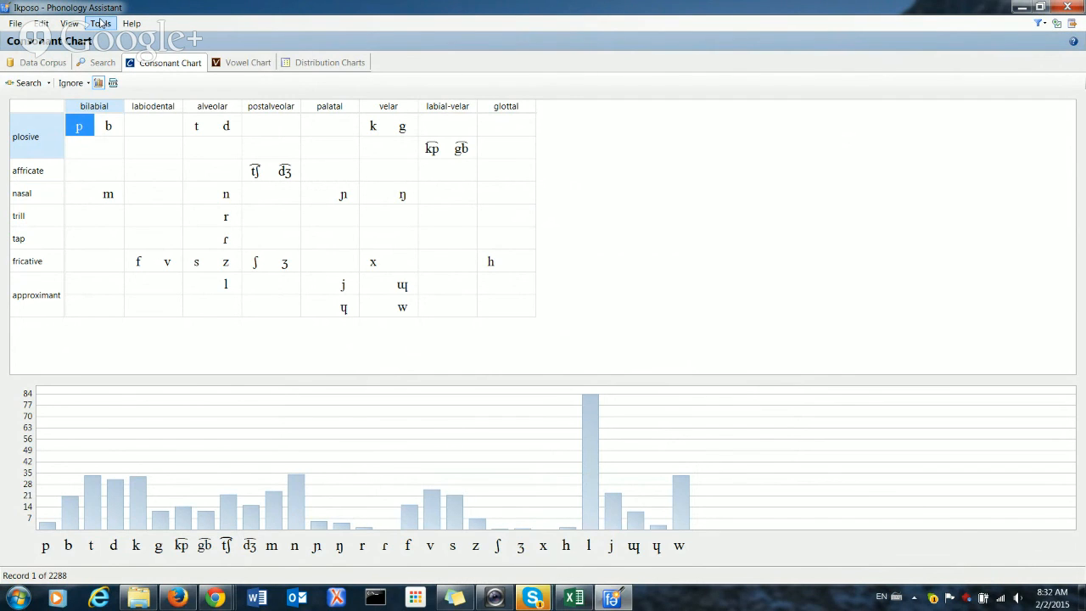
{"action": "left_click", "coordinate": [101, 23]}
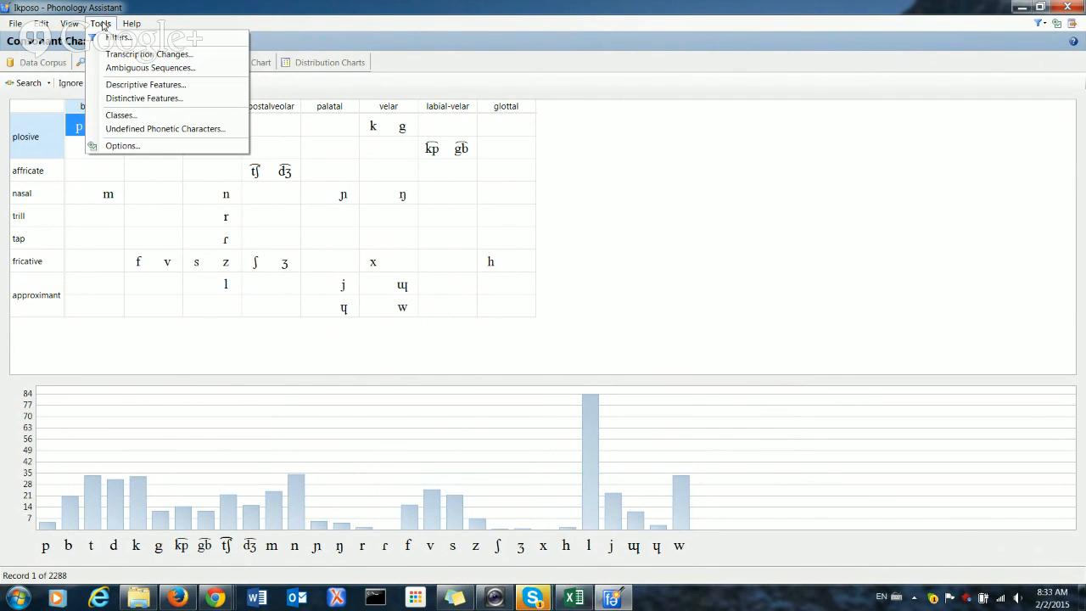
{"action": "left_click", "coordinate": [142, 85]}
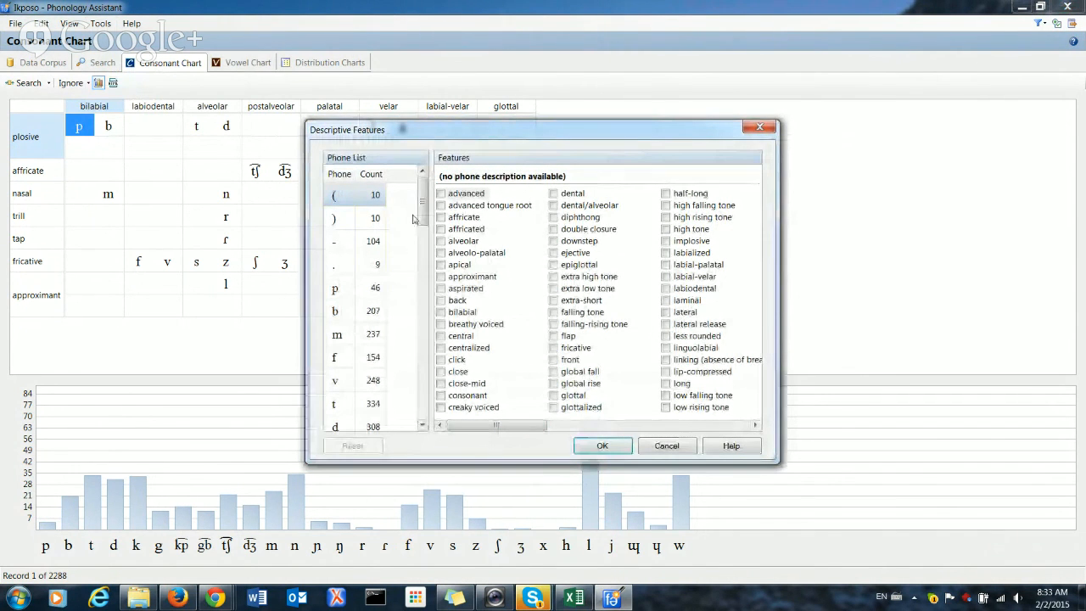
{"action": "left_click_drag", "start_coordinate": [422, 215], "coordinate": [421, 323]}
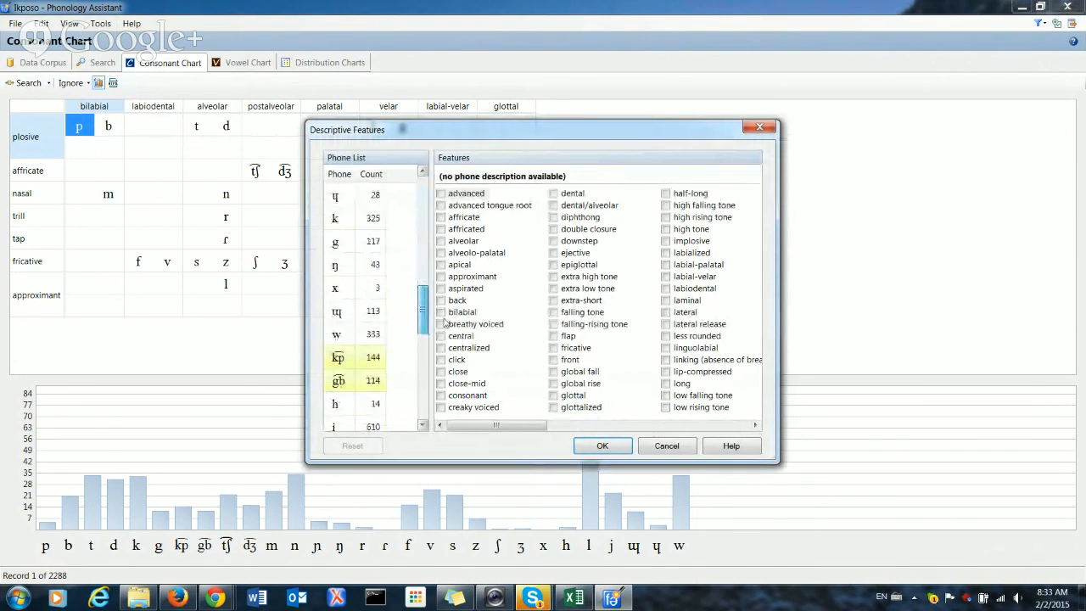
{"action": "left_click", "coordinate": [380, 358]}
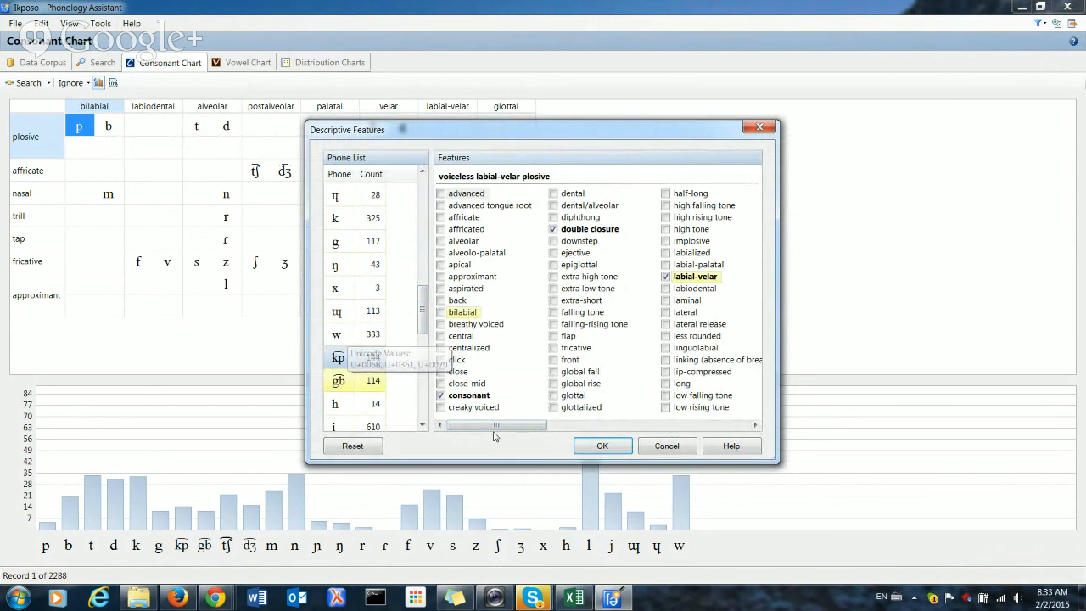
{"action": "mouse_move", "coordinate": [497, 426]}
{"action": "left_mouse_down"}
{"action": "mouse_move", "coordinate": [678, 435]}
{"action": "mouse_move", "coordinate": [489, 433]}
{"action": "left_mouse_up"}
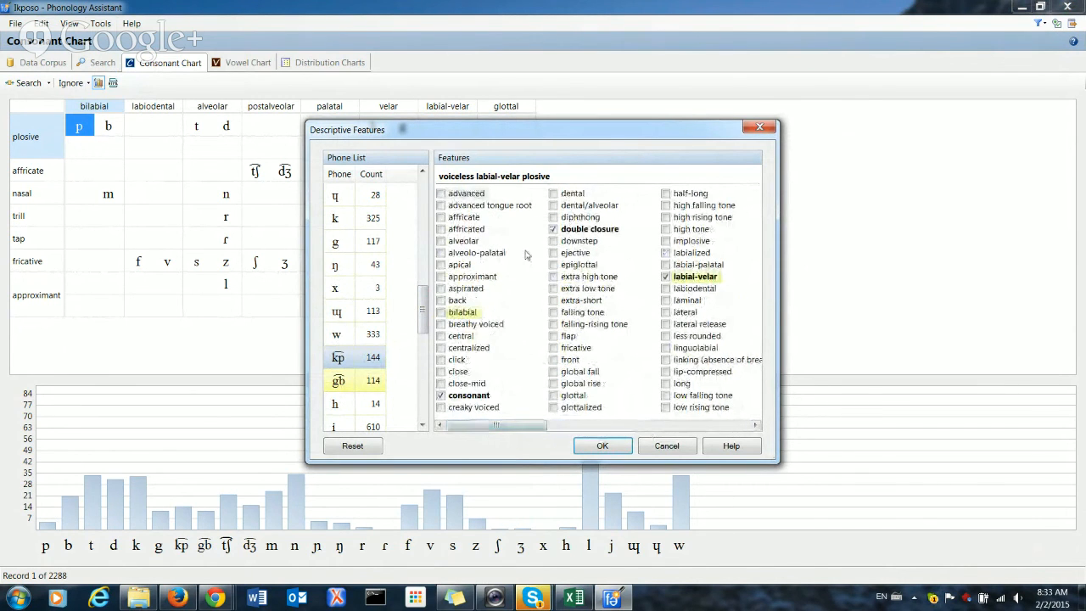
{"action": "left_click", "coordinate": [553, 229]}
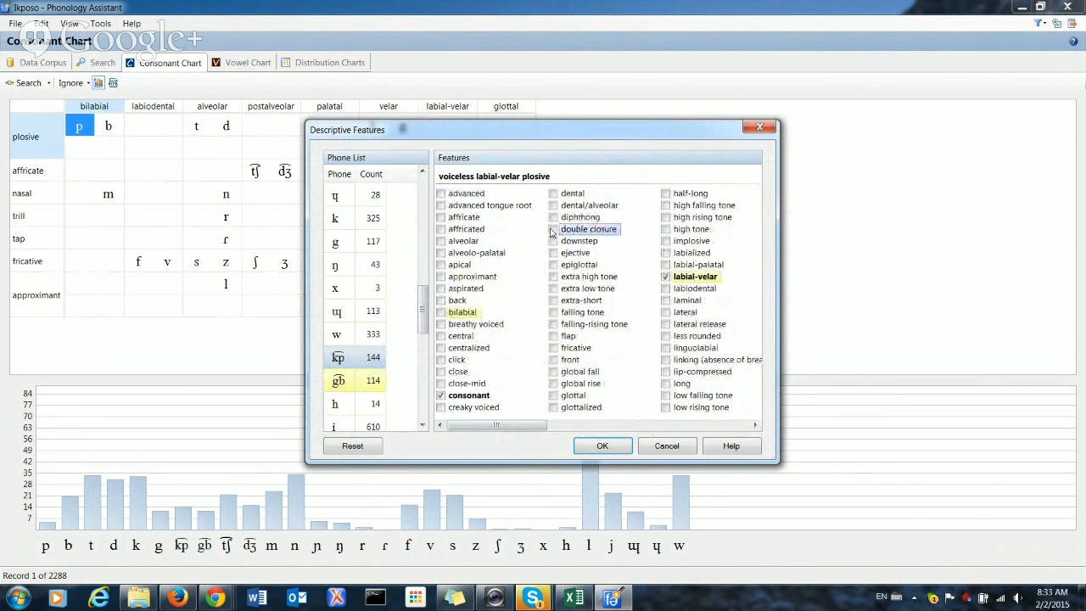
{"action": "left_click", "coordinate": [608, 451]}
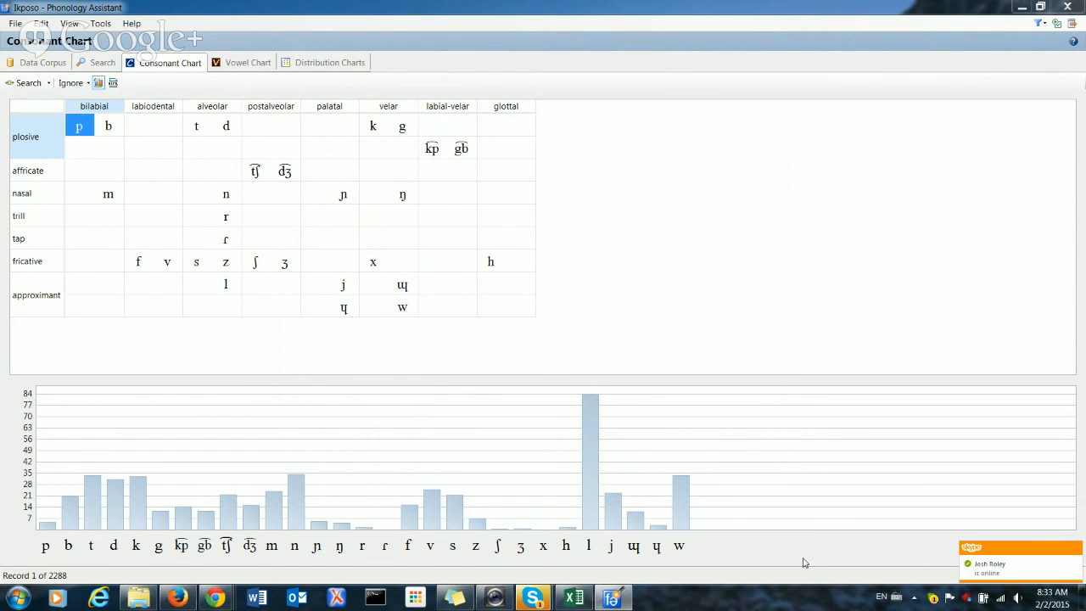
{"action": "left_click", "coordinate": [686, 432]}
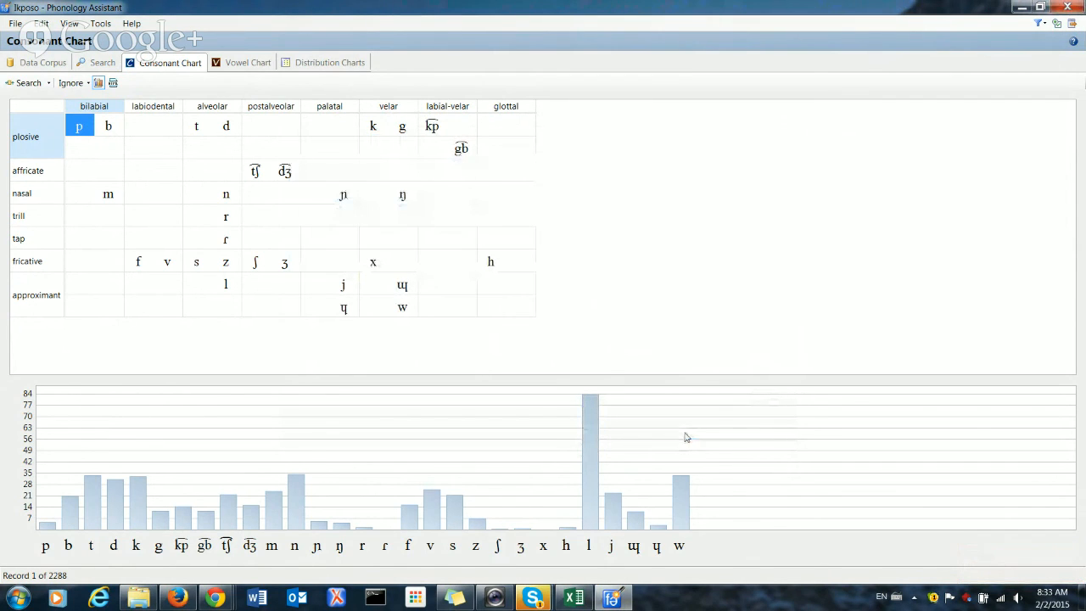
Remove the double closure feature from g͡b in the descriptive features and dismiss the undefined phonetic characters notice
{"action": "left_click", "coordinate": [100, 23]}
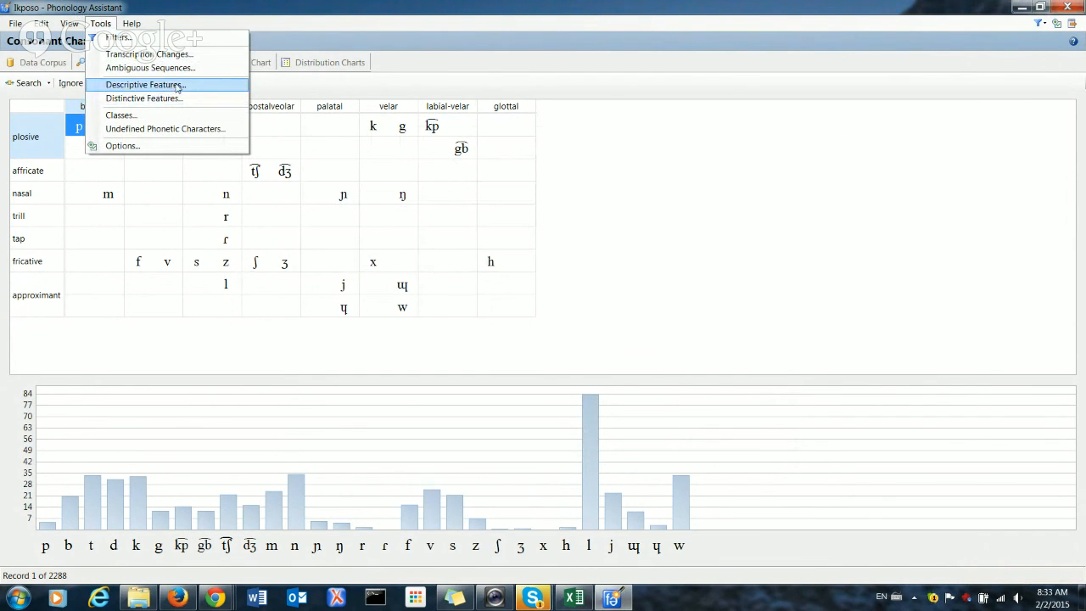
{"action": "left_click", "coordinate": [144, 85]}
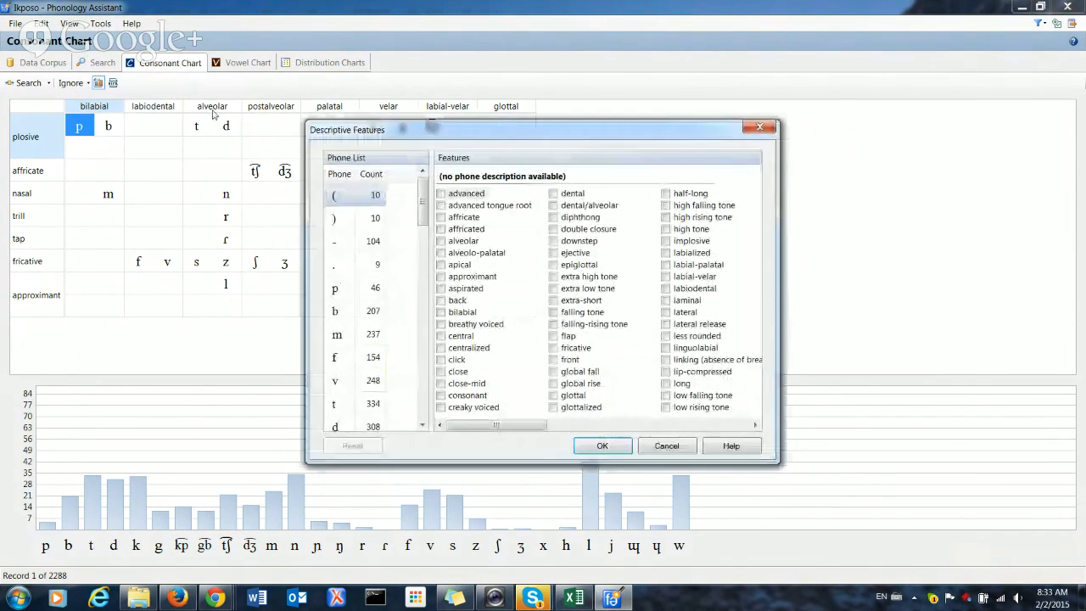
{"action": "left_click", "coordinate": [421, 370]}
{"action": "left_click", "coordinate": [426, 372]}
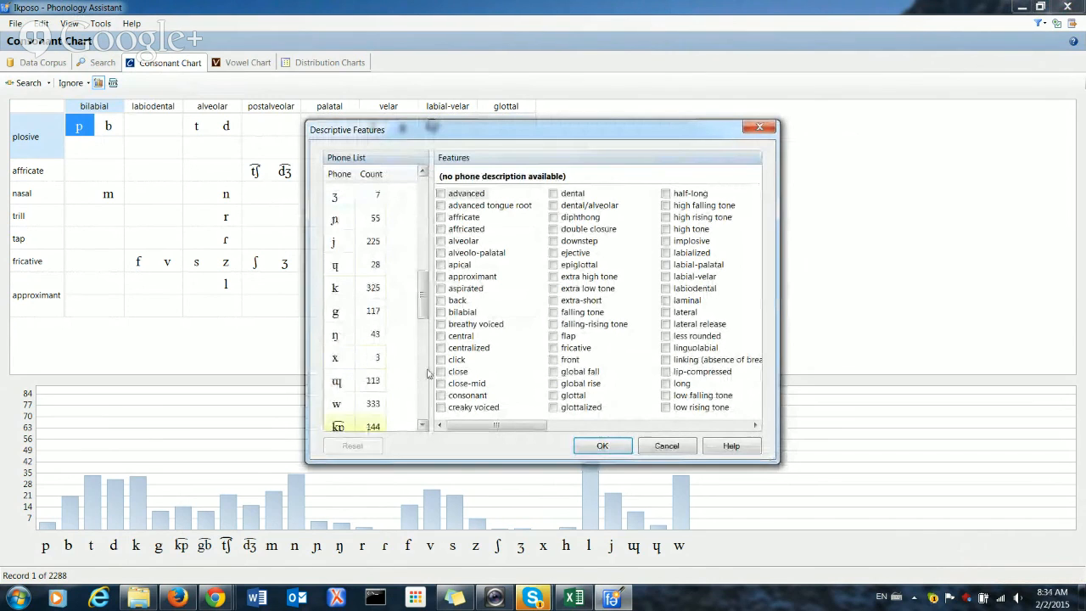
{"action": "left_click", "coordinate": [425, 428]}
{"action": "left_click", "coordinate": [425, 428]}
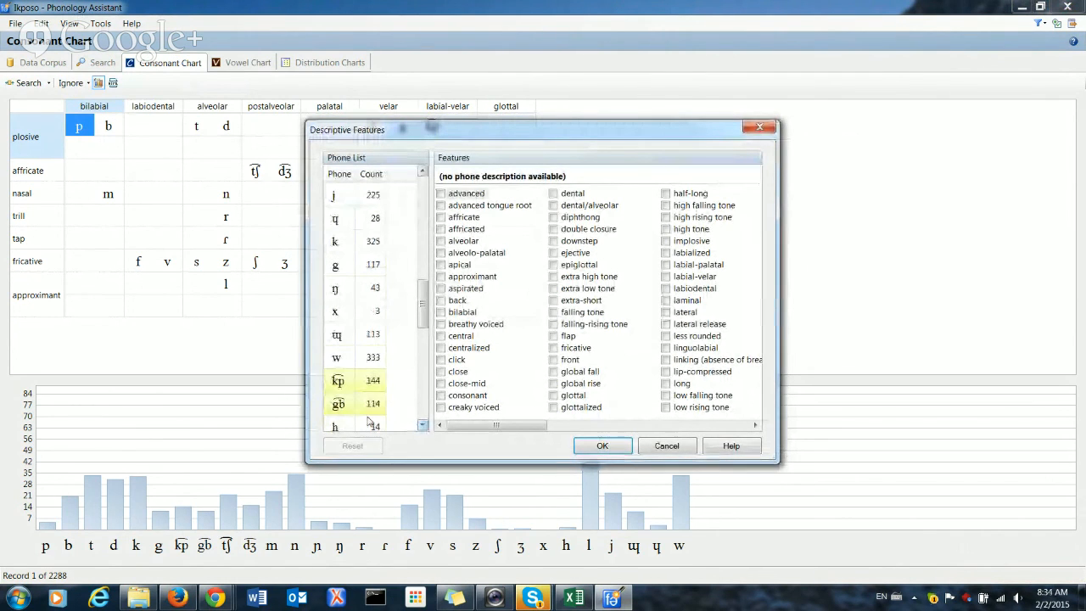
{"action": "left_click", "coordinate": [373, 404]}
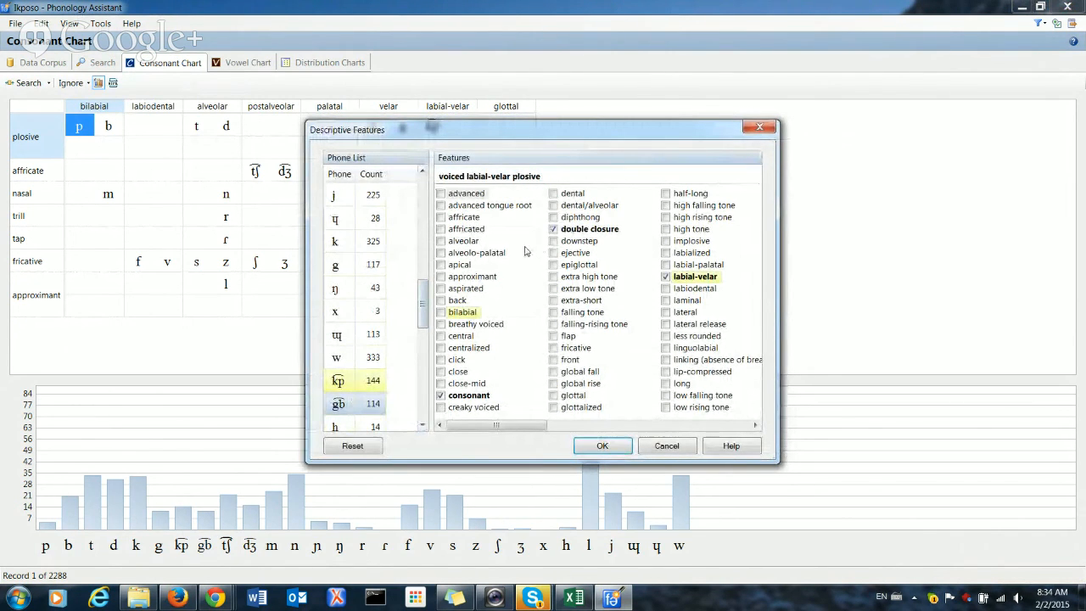
{"action": "left_click", "coordinate": [553, 231]}
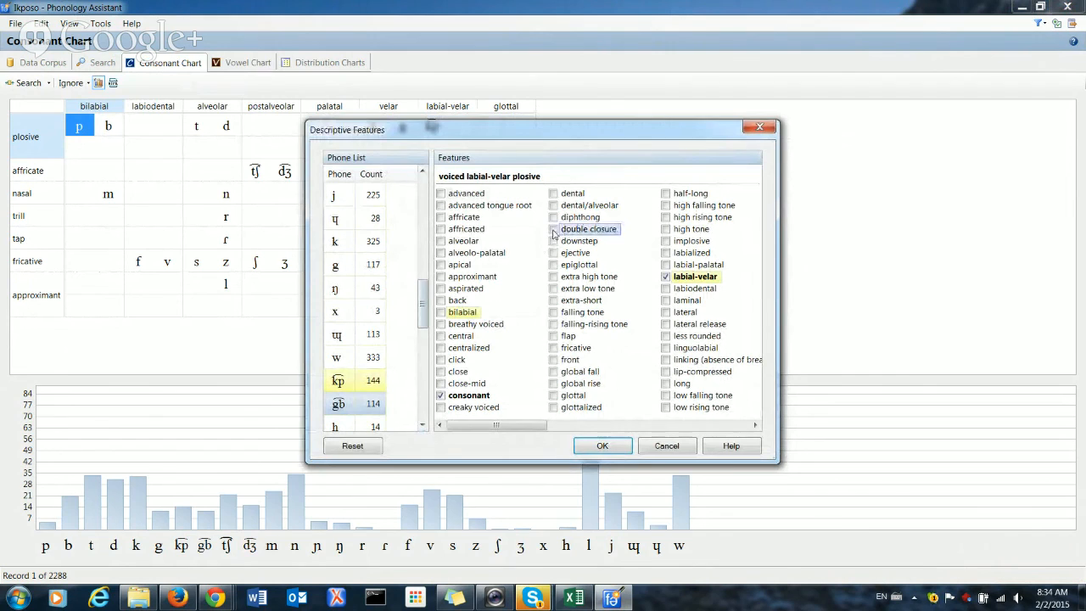
{"action": "left_click", "coordinate": [607, 446]}
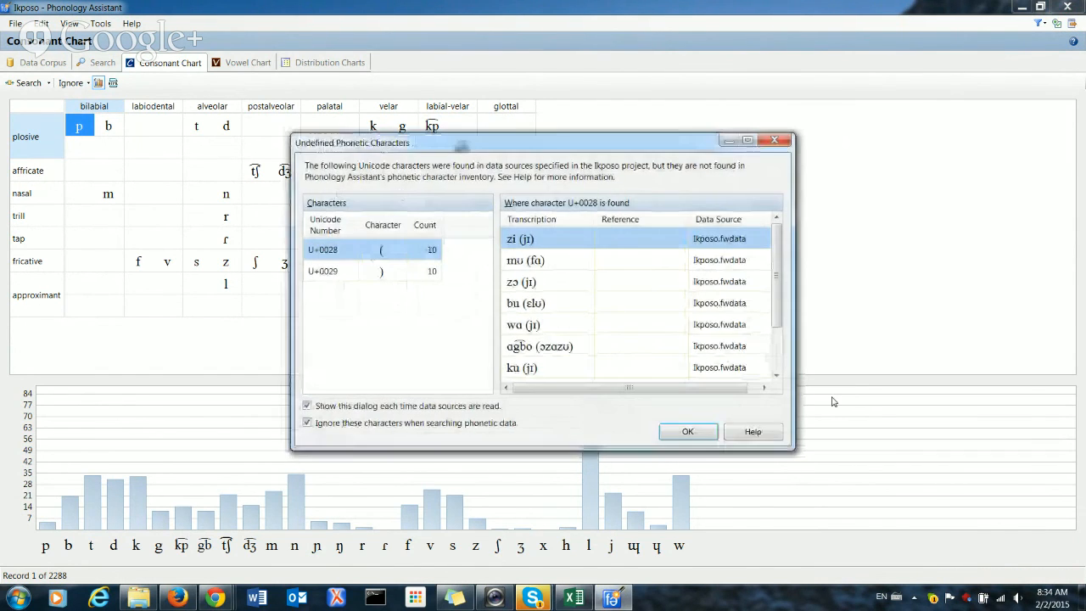
{"action": "left_click", "coordinate": [688, 430]}
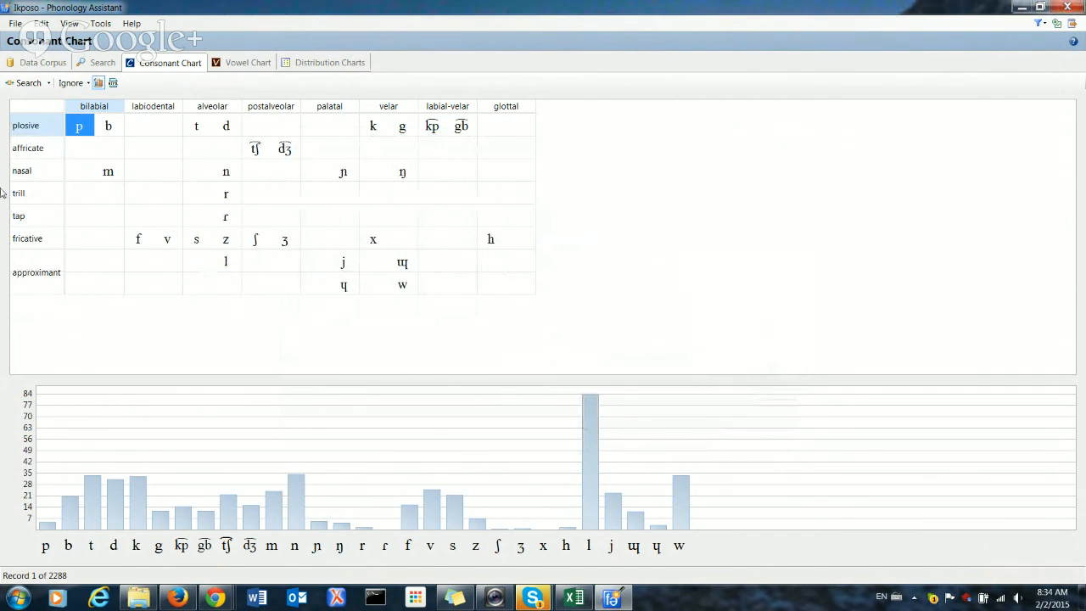
Check which export formats are offered for the consonant chart without exporting it
{"action": "left_click", "coordinate": [15, 23]}
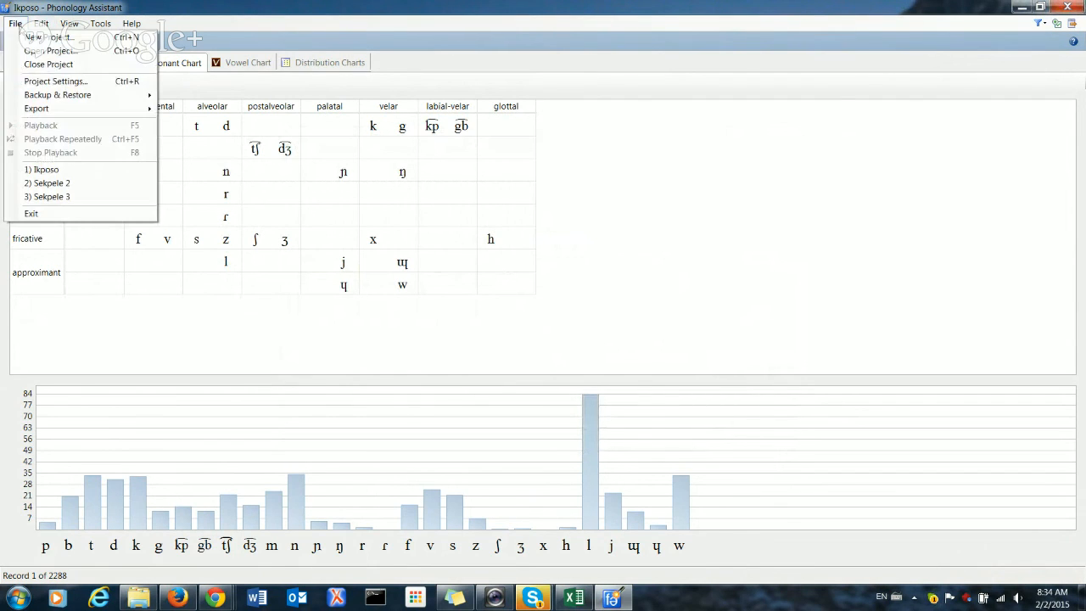
{"action": "mouse_move", "coordinate": [58, 111]}
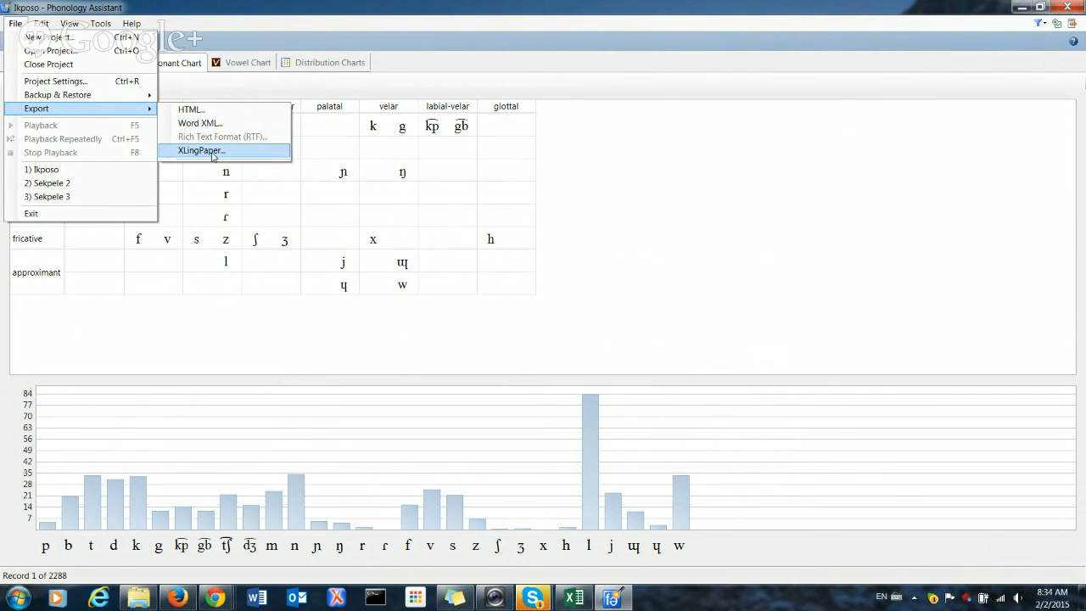
{"action": "left_click", "coordinate": [692, 21]}
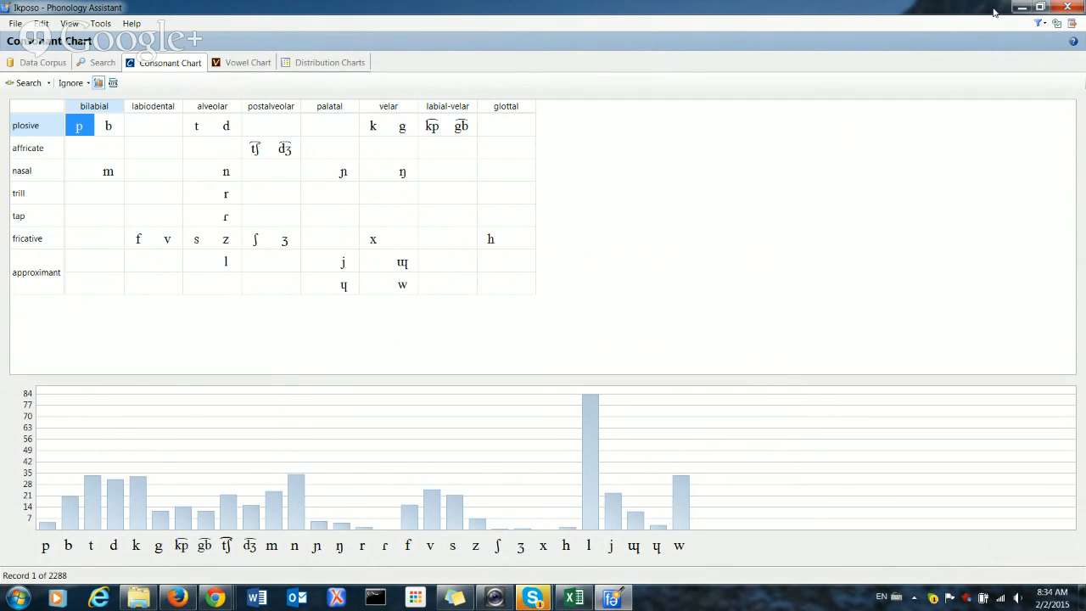
Restore the maximized project window and narrow it to about two-thirds of the screen width
{"action": "left_click", "coordinate": [1042, 9]}
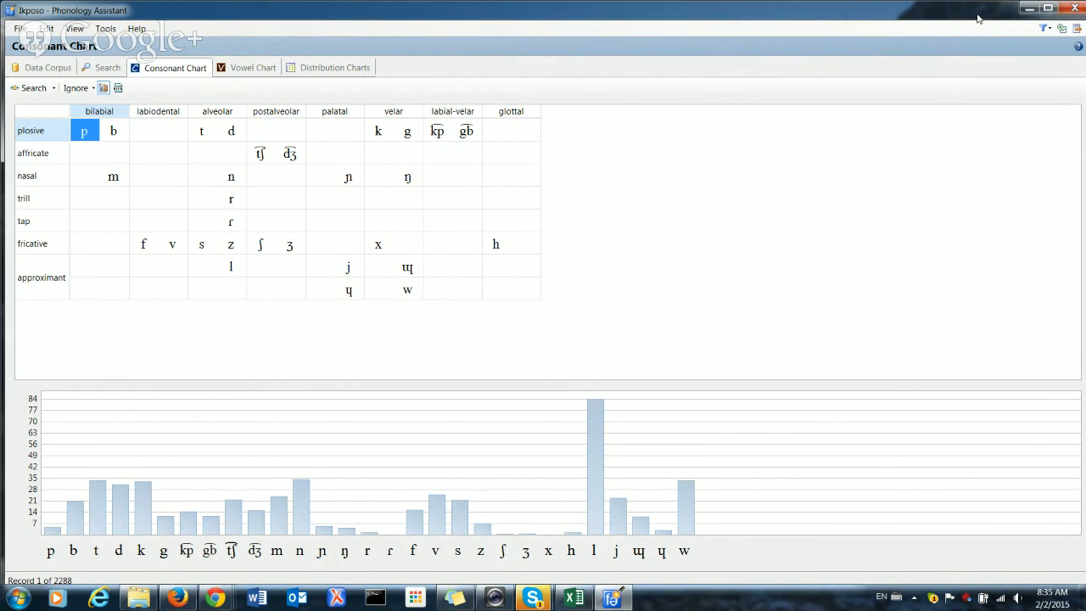
{"action": "left_click_drag", "start_coordinate": [976, 14], "coordinate": [959, 13]}
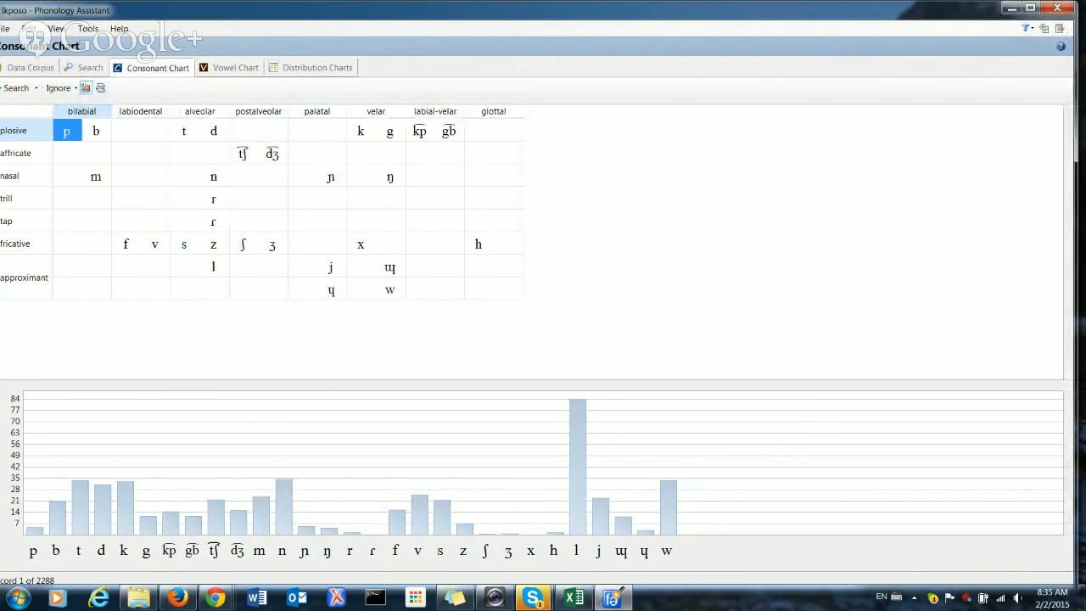
{"action": "left_click_drag", "start_coordinate": [1074, 70], "coordinate": [717, 71]}
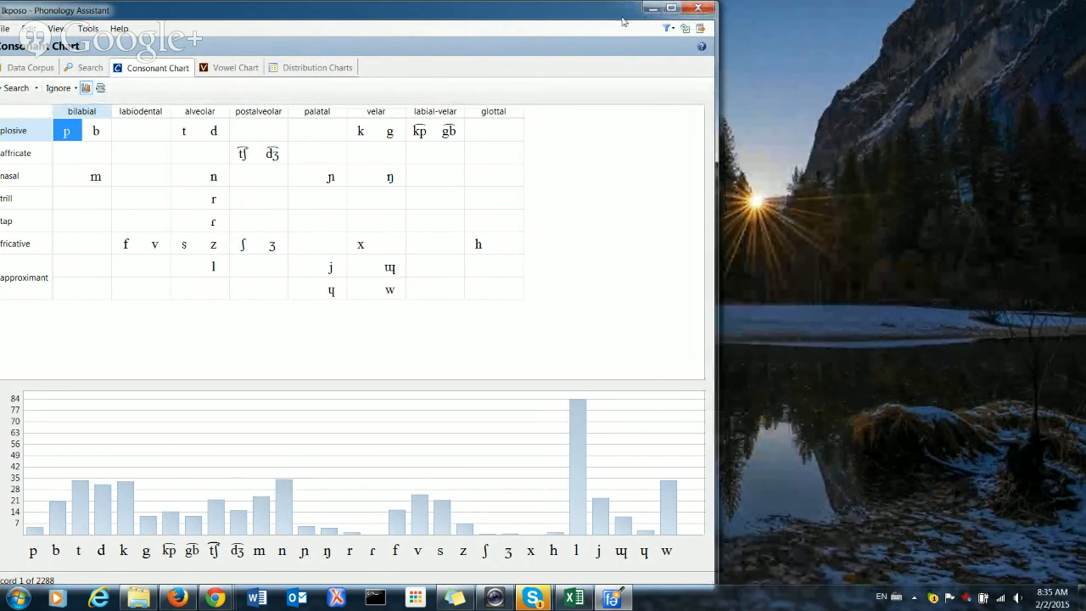
Center the project window on the screen and export the consonant chart to the Desktop as Word XML, named Ikposo-ConsonantChart-(Word).xml
{"action": "left_click_drag", "start_coordinate": [623, 21], "coordinate": [791, 19]}
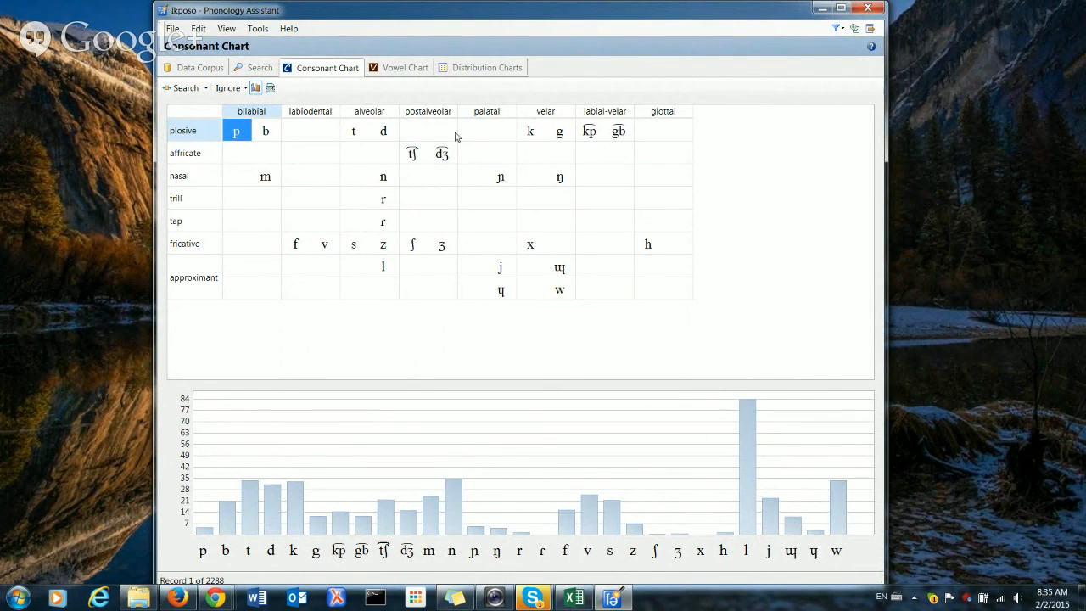
{"action": "mouse_move", "coordinate": [455, 247]}
{"action": "left_click", "coordinate": [173, 30]}
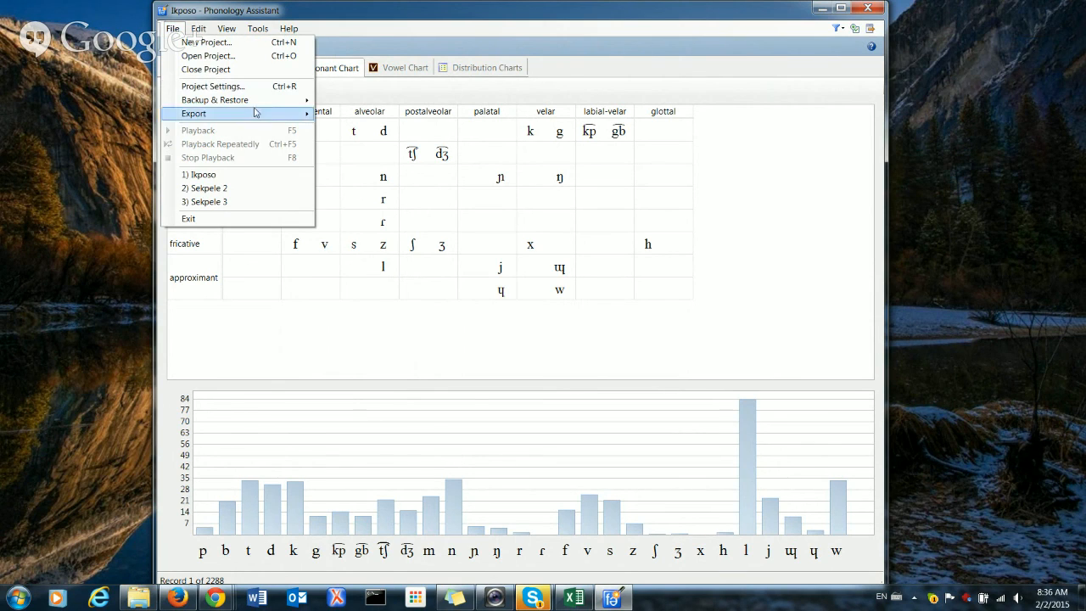
{"action": "mouse_move", "coordinate": [293, 115]}
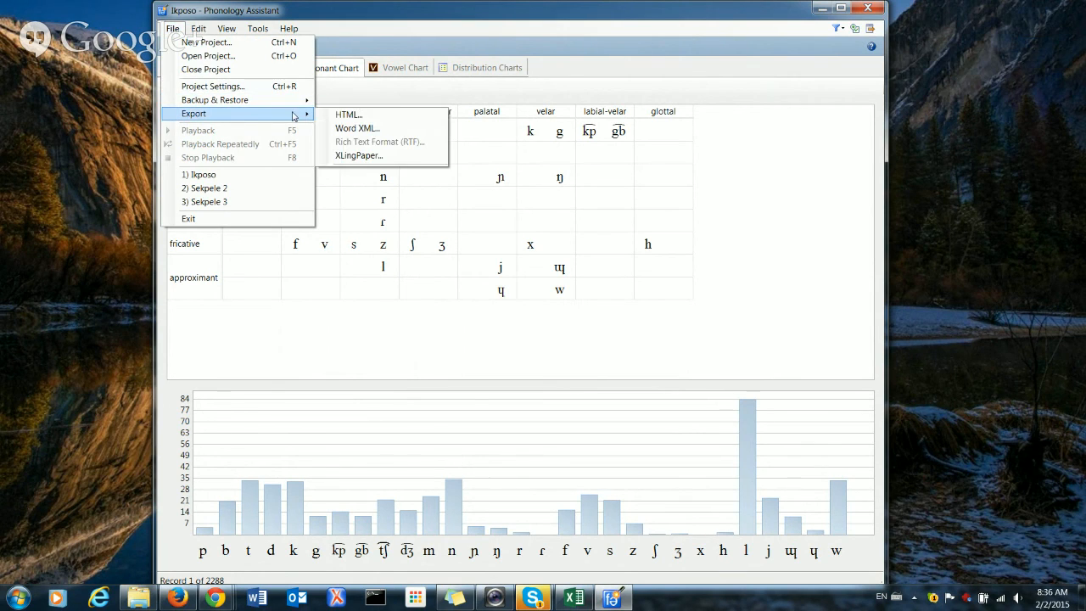
{"action": "left_click", "coordinate": [355, 129]}
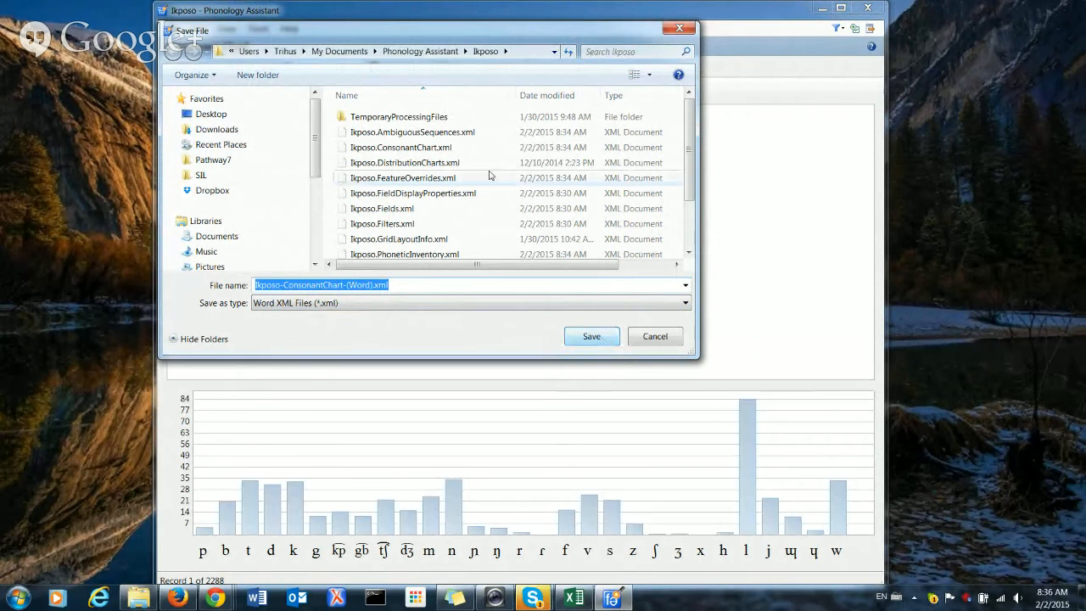
{"action": "left_click", "coordinate": [221, 115]}
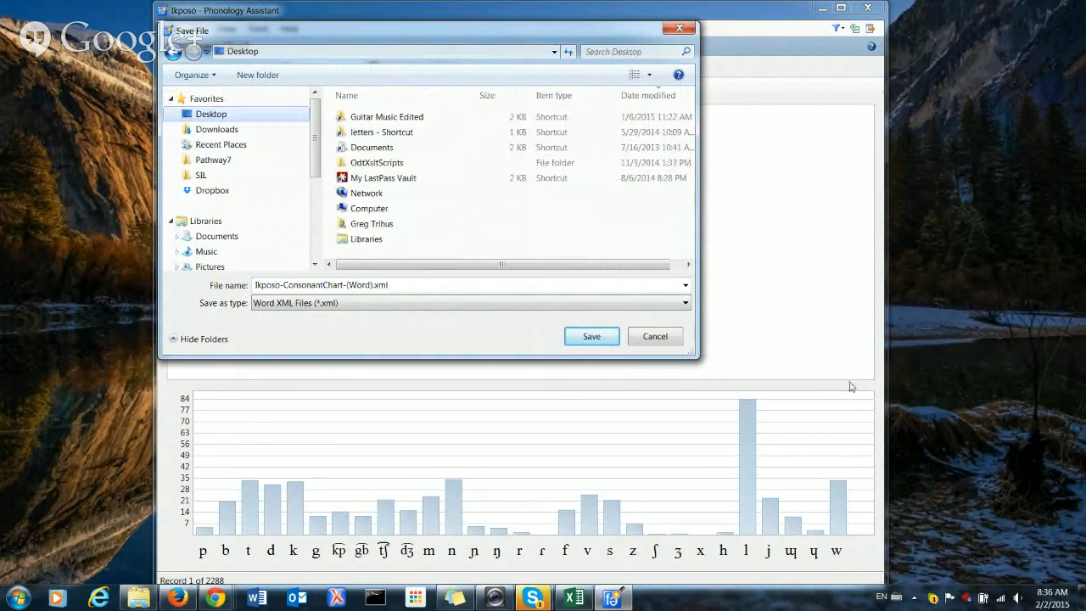
{"action": "left_click", "coordinate": [591, 337]}
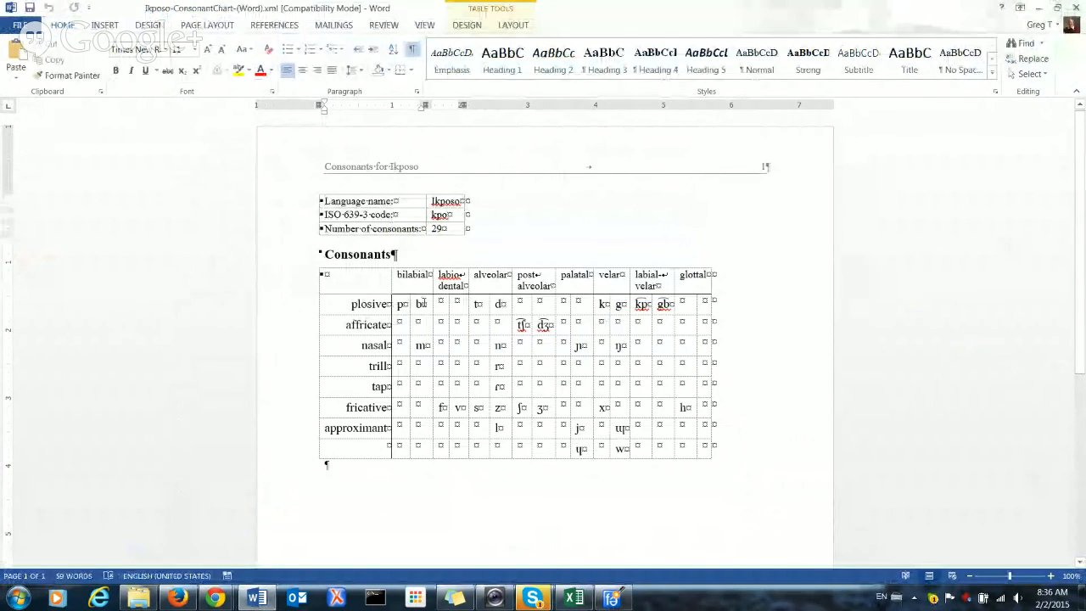
Delete the trill row from the Consonants table in the Word document and undo the deletion
{"action": "left_click", "coordinate": [478, 303]}
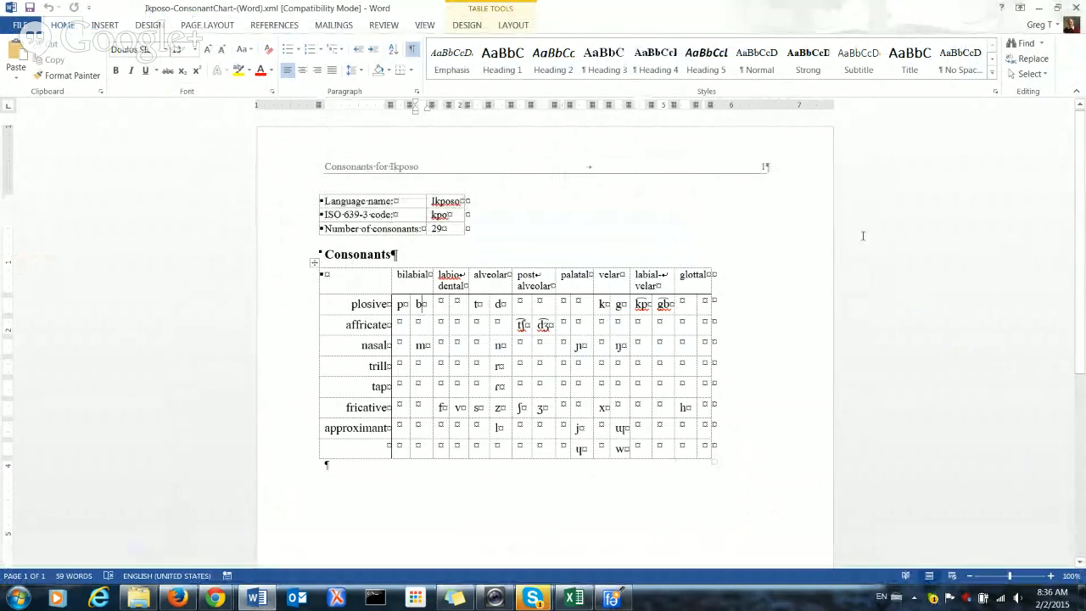
{"action": "left_click", "coordinate": [277, 336]}
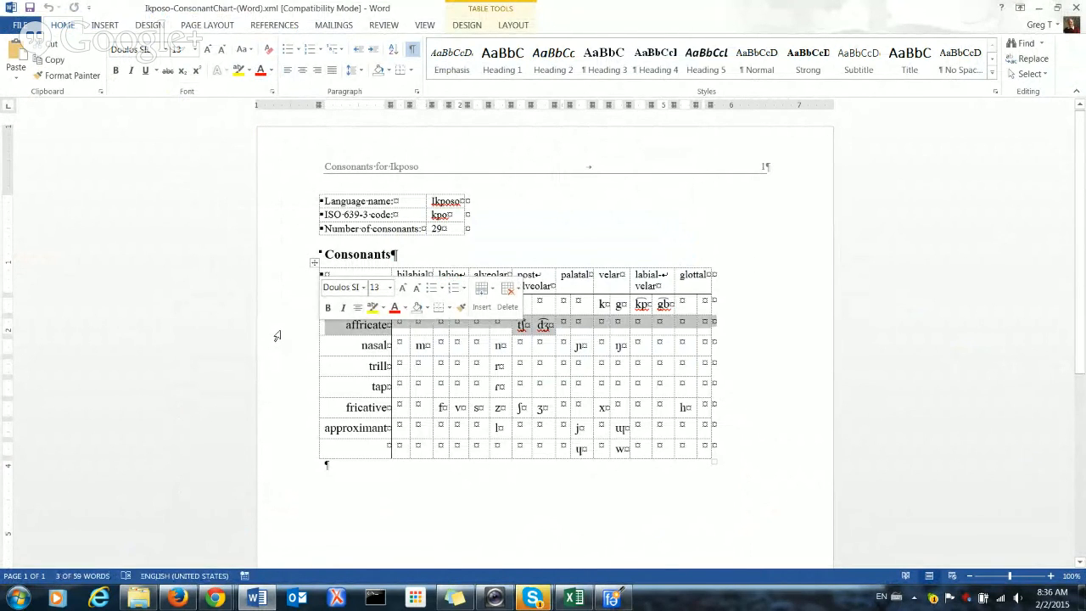
{"action": "left_click", "coordinate": [284, 367]}
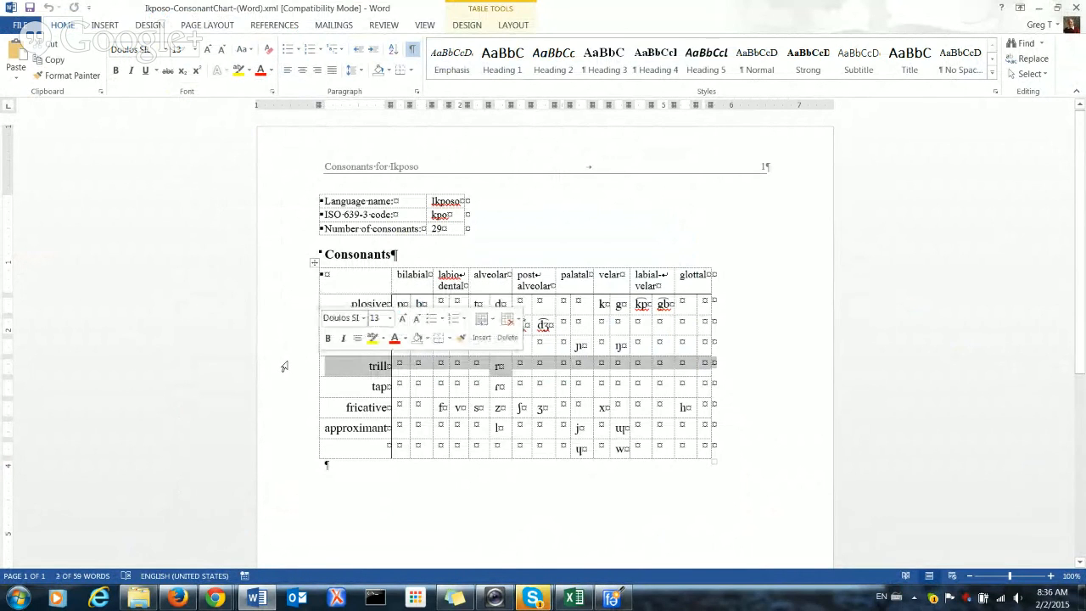
{"action": "right_click", "coordinate": [284, 366]}
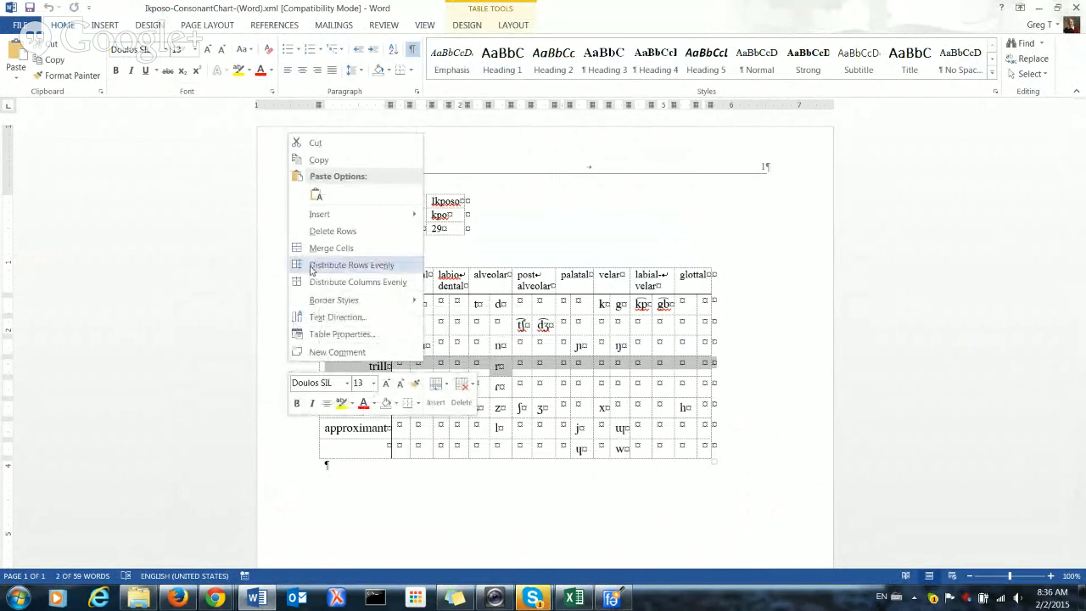
{"action": "left_click", "coordinate": [335, 231]}
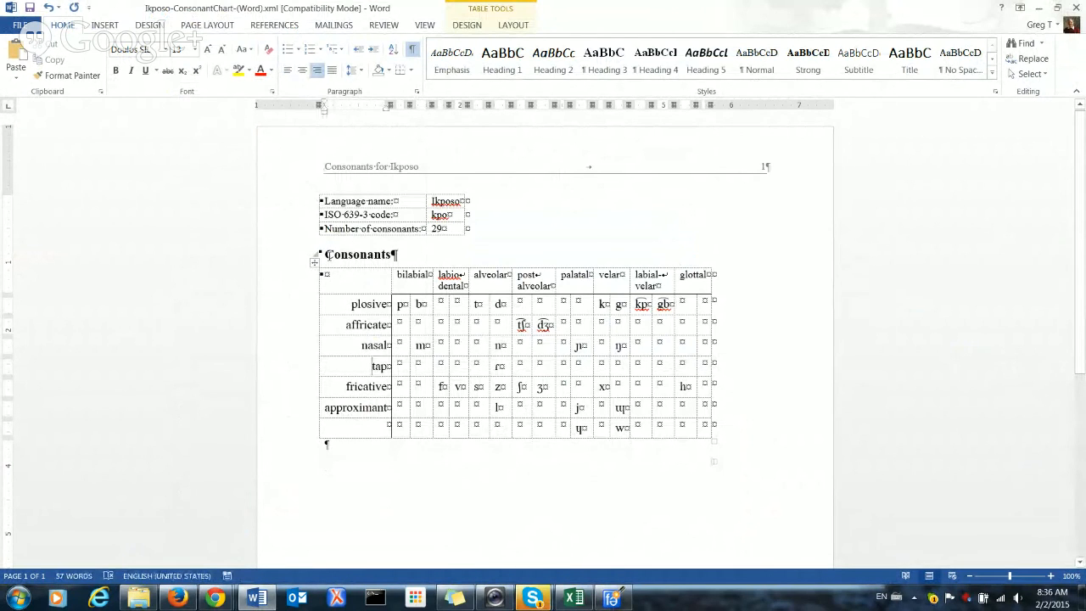
{"action": "key", "text": "ctrl+z"}
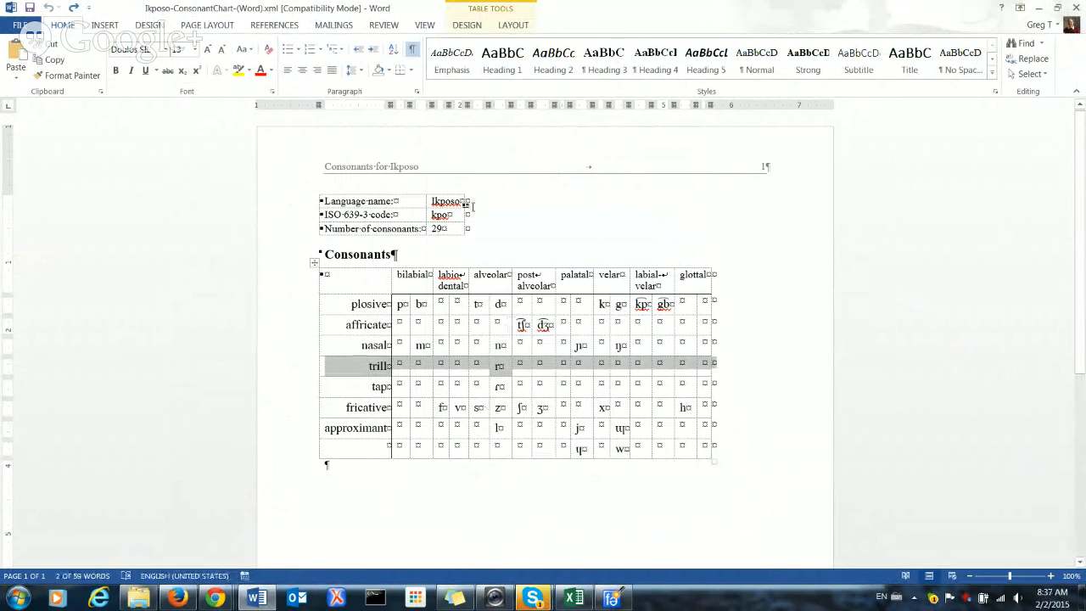
Hide the paragraph and cell formatting marks in the exported Word document and look over the page
{"action": "left_click", "coordinate": [409, 50]}
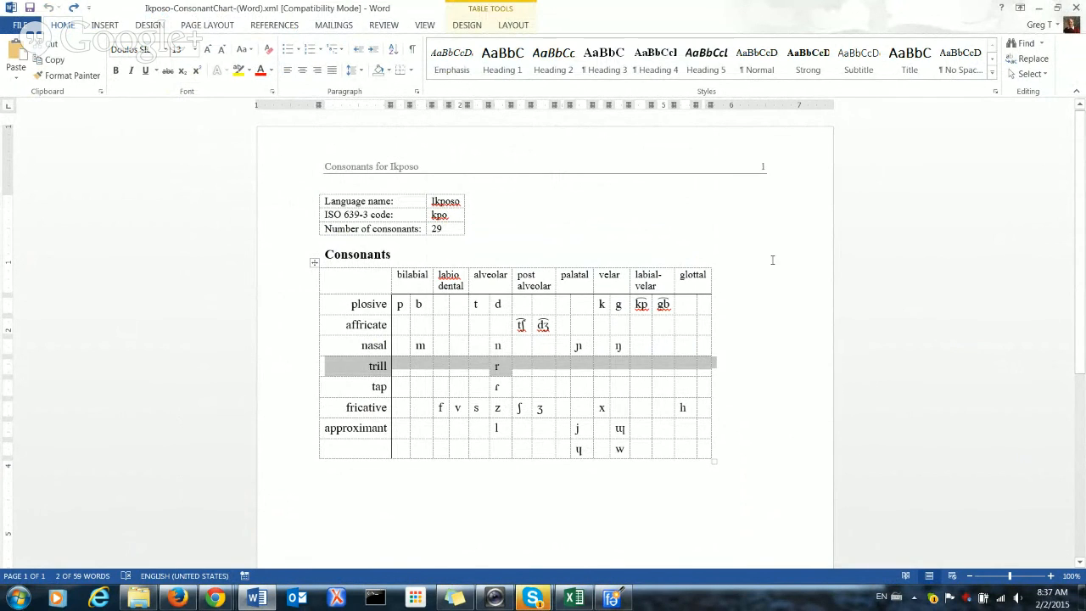
{"action": "scroll", "coordinate": [770, 352], "scroll_direction": "down", "scroll_amount": 4}
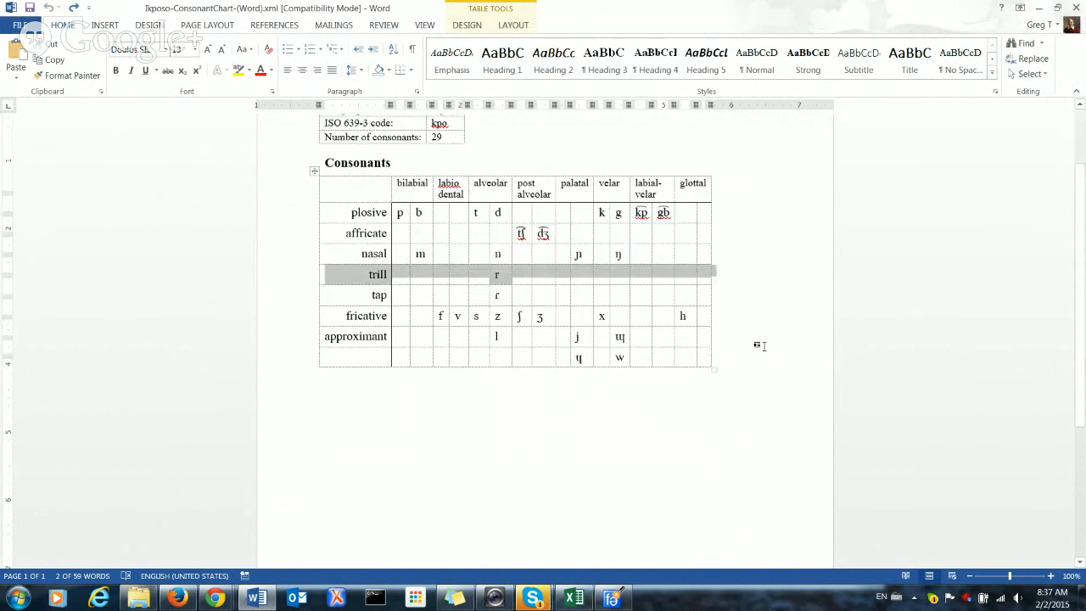
{"action": "scroll", "coordinate": [770, 346], "scroll_direction": "up", "scroll_amount": 3}
{"action": "scroll", "coordinate": [770, 345], "scroll_direction": "up", "scroll_amount": 1}
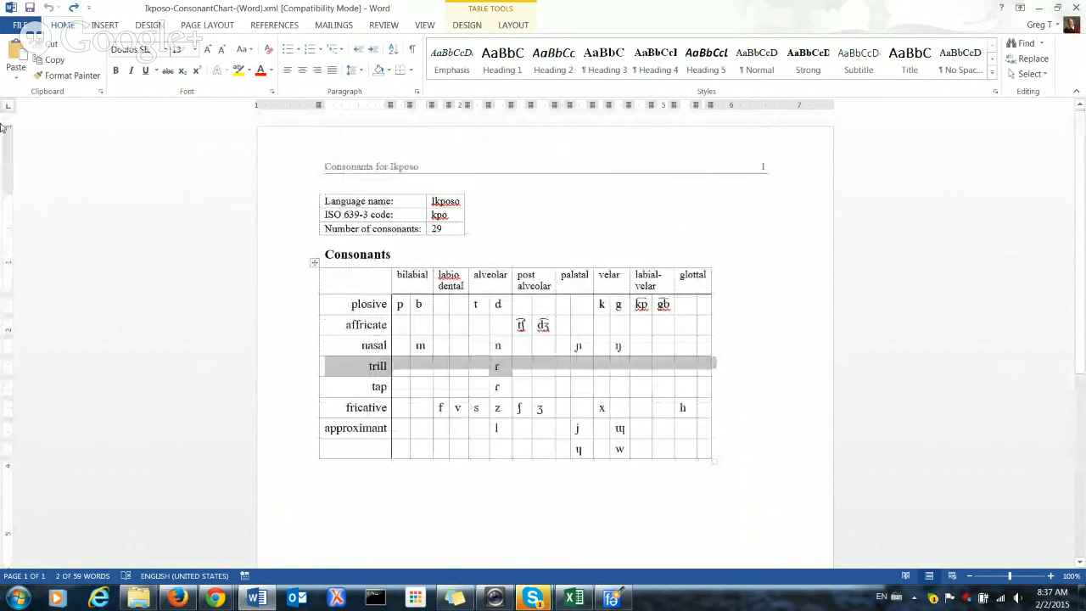
Examine the print preview of the exported consonant chart enlarged to 120% and close Word without printing
{"action": "left_click", "coordinate": [19, 25]}
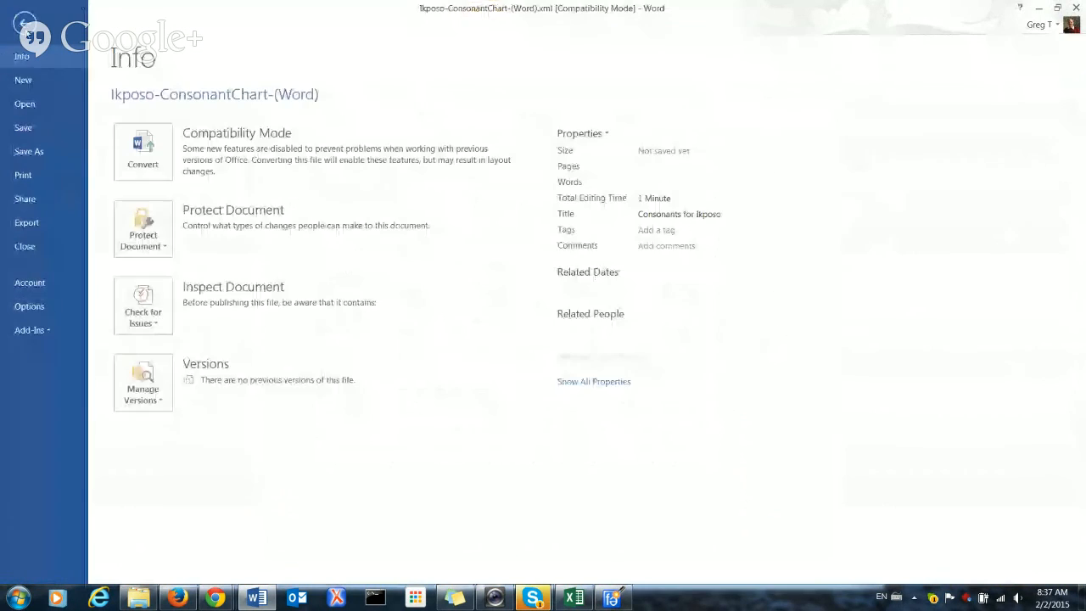
{"action": "left_click", "coordinate": [47, 175]}
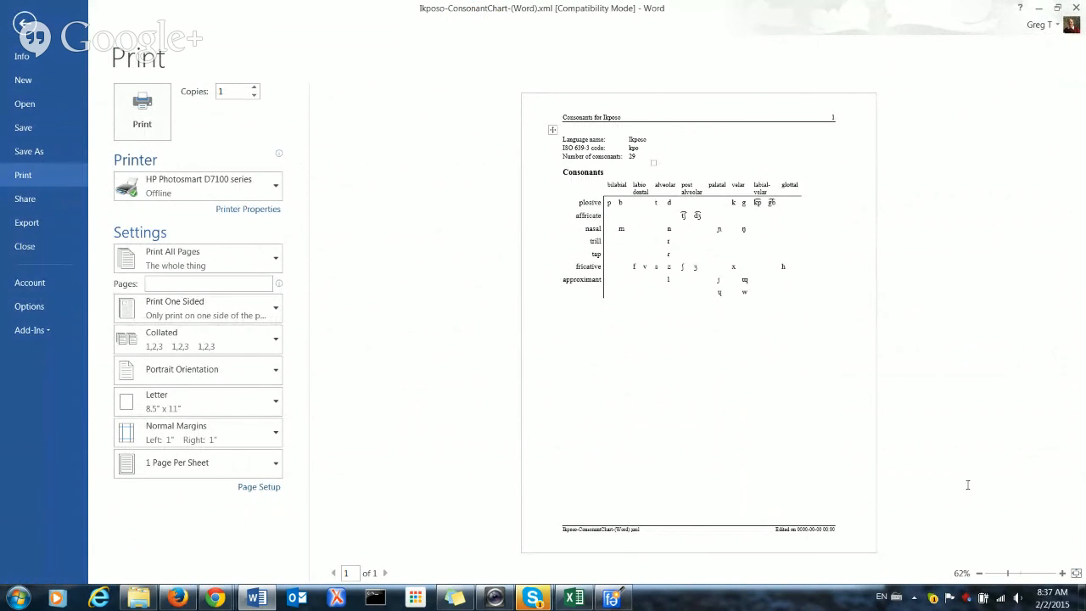
{"action": "left_click", "coordinate": [1062, 573]}
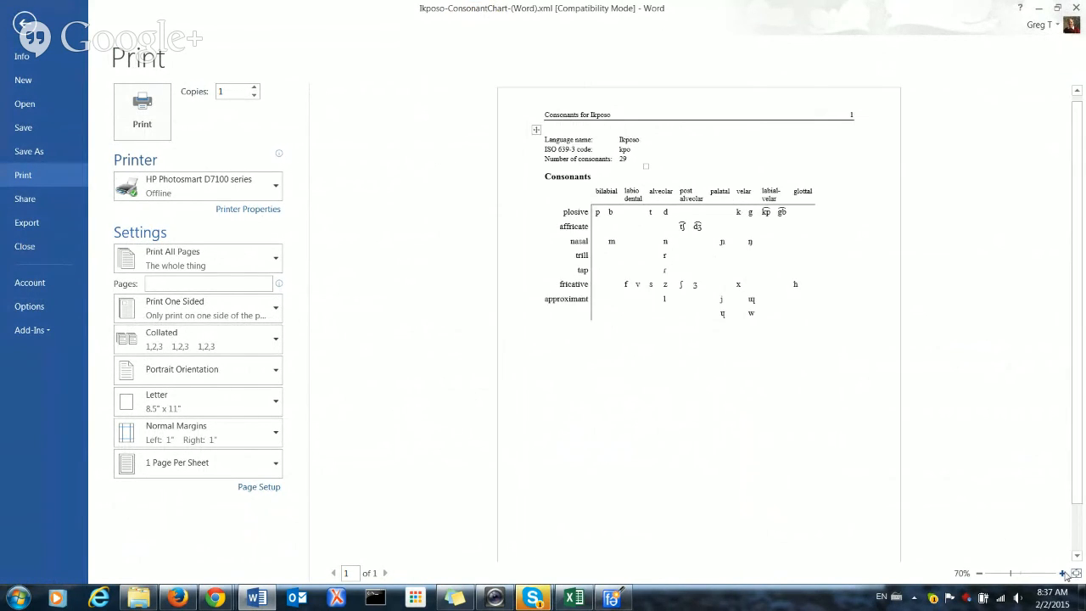
{"action": "left_click", "coordinate": [1062, 573]}
{"action": "left_click", "coordinate": [1063, 574]}
{"action": "left_click", "coordinate": [1063, 574]}
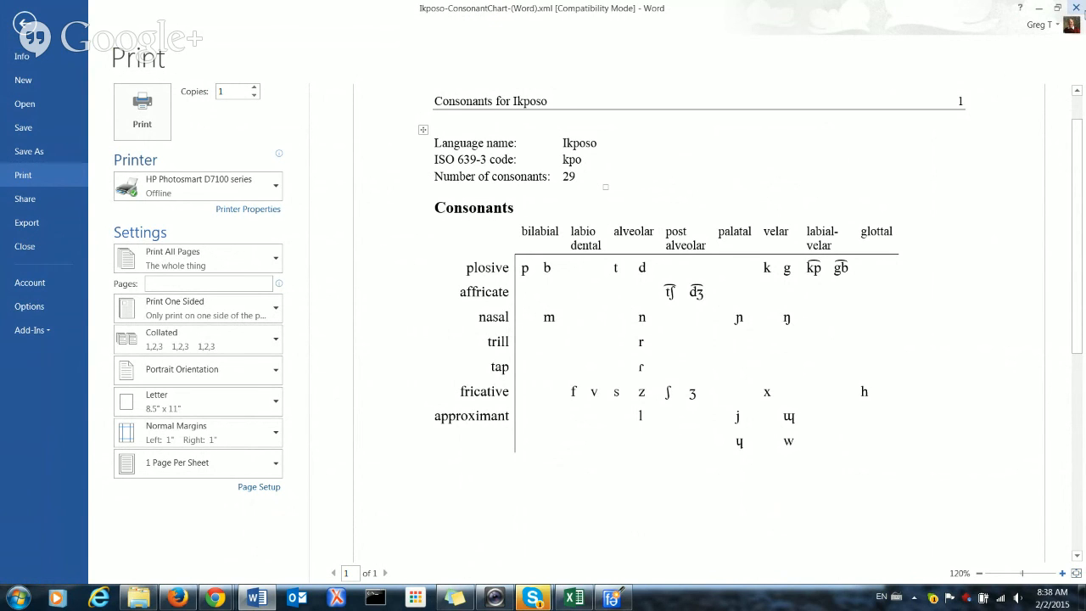
{"action": "left_click", "coordinate": [1078, 9]}
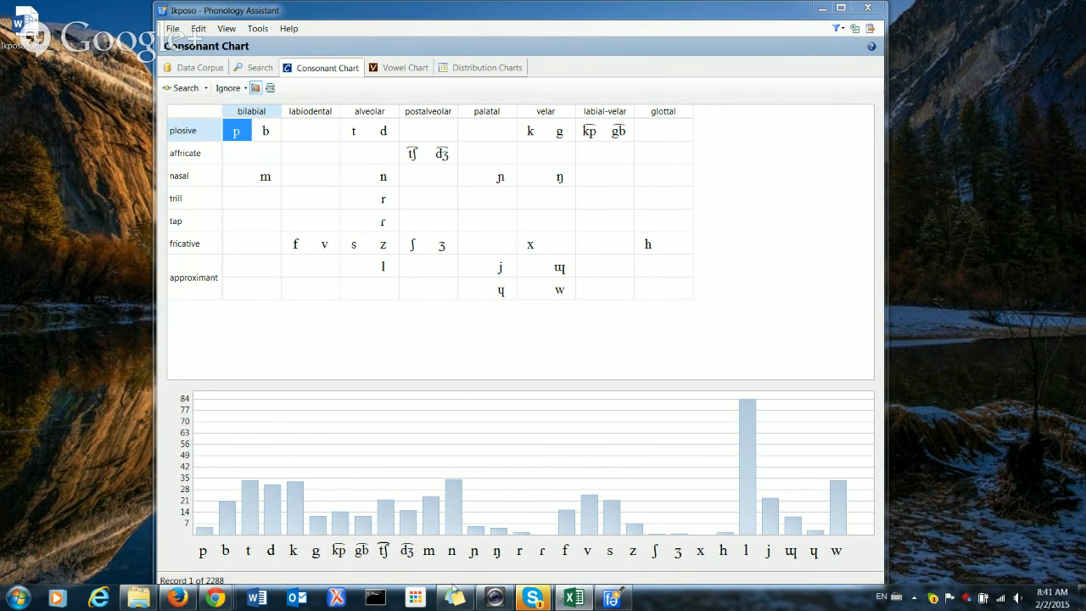
{"action": "mouse_move", "coordinate": [455, 594]}
{"action": "mouse_move", "coordinate": [216, 598]}
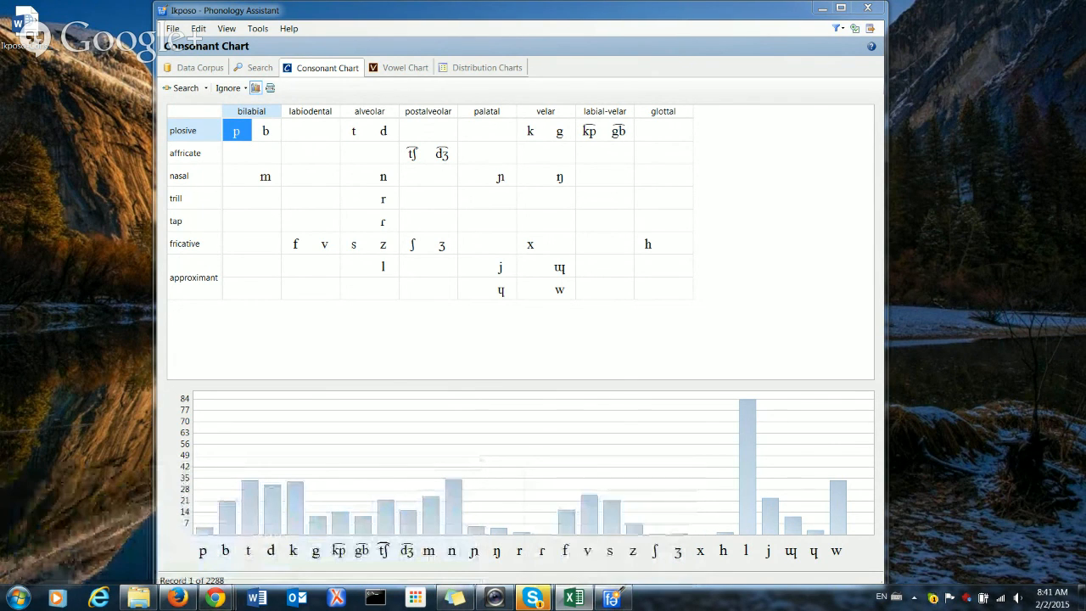